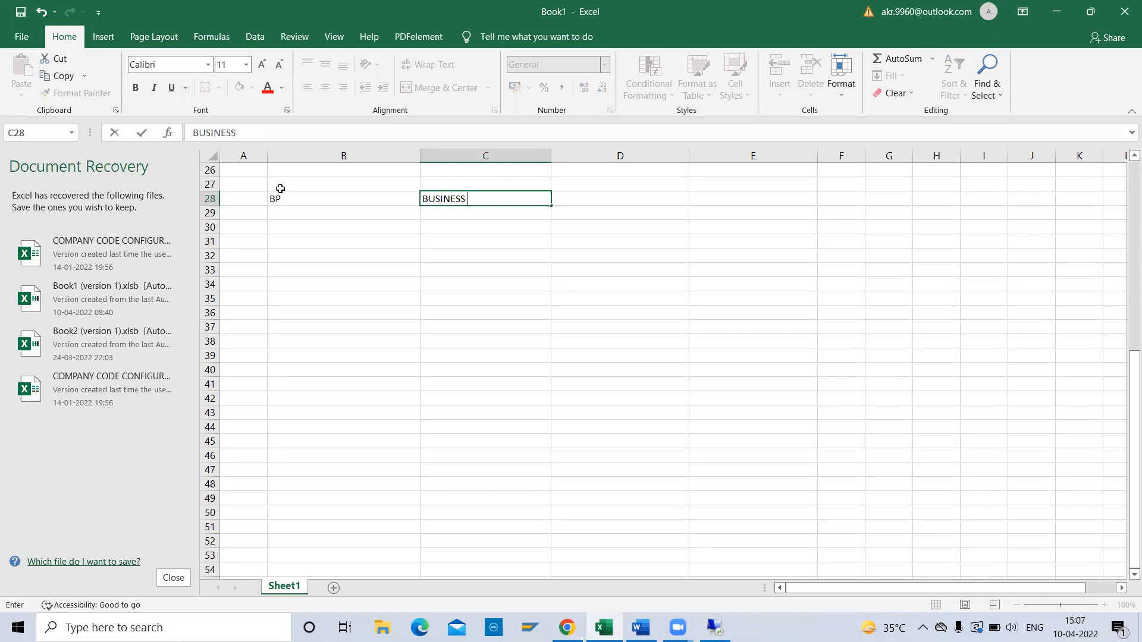
Finish BUSINESS PARTNER in C28, resize column B, and add the heading T CODE in B26.
text(PARTNER)
key(Return)
click(280, 192)
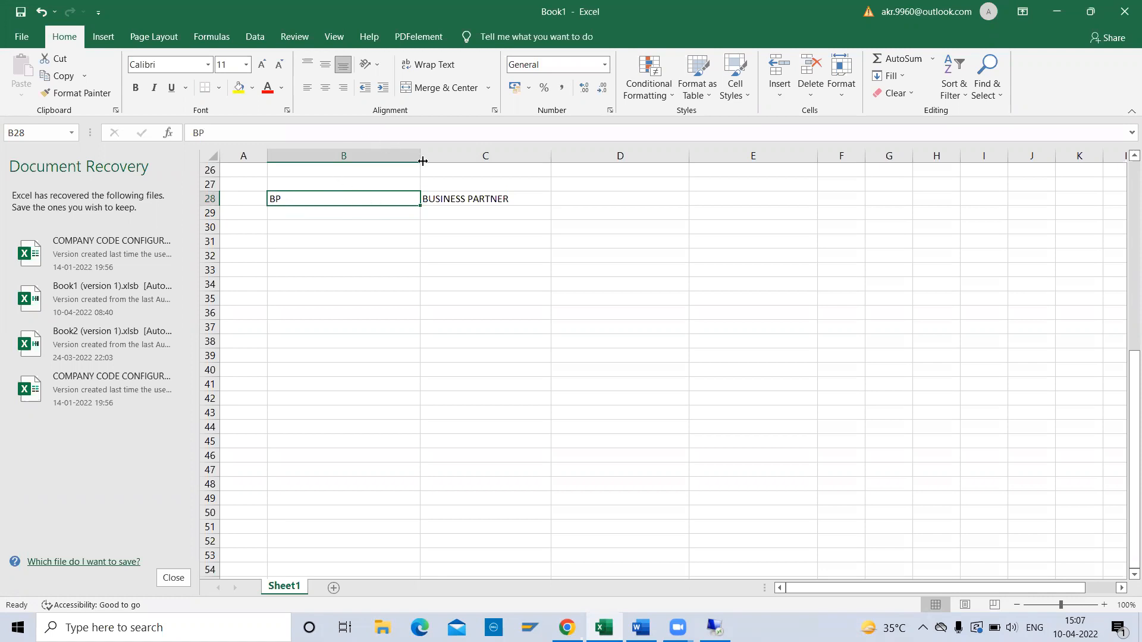
drag(415, 151, 314, 162)
click(298, 172)
text(T)
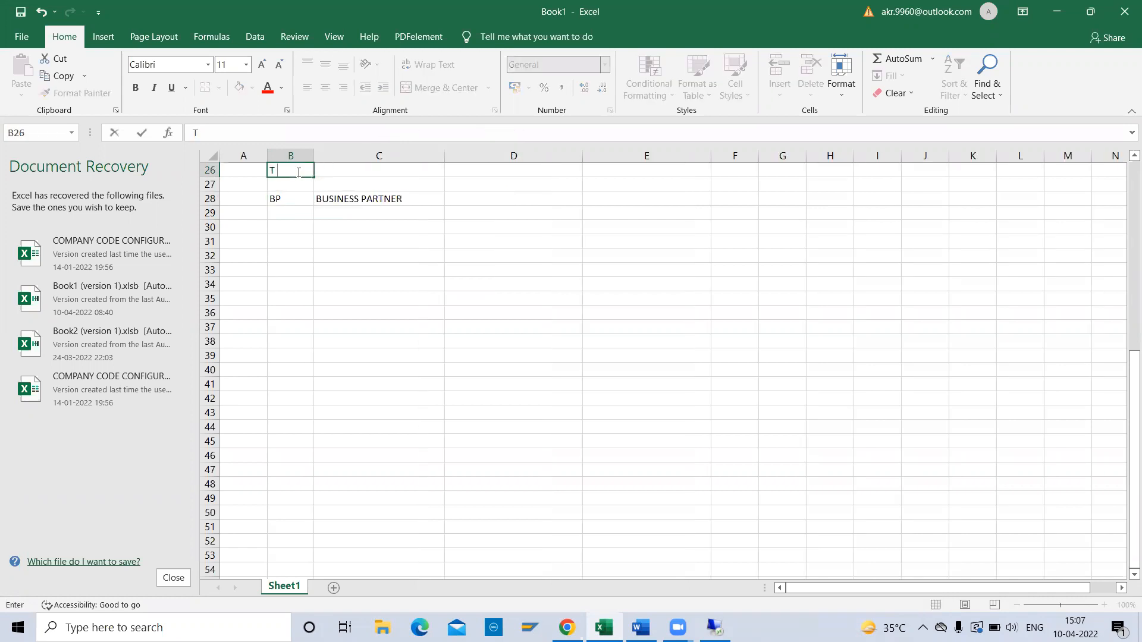
text( CODE)
key(Return)
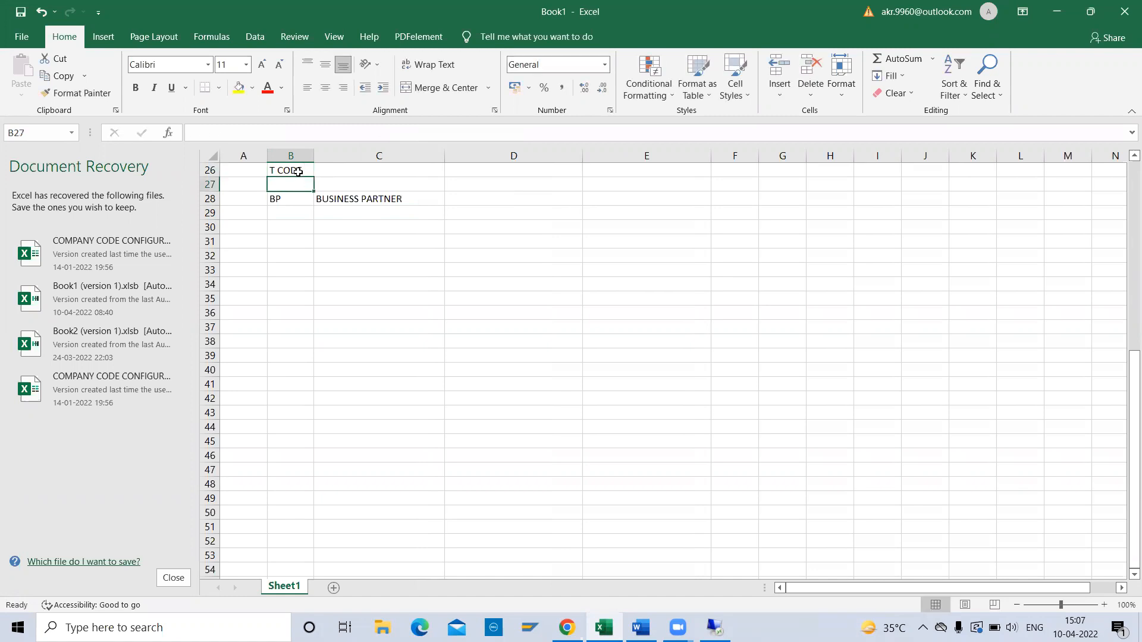
Enter VENDOR MASTER in B29 and widen column B, then move the entry to C29.
key(Down)
key(Down)
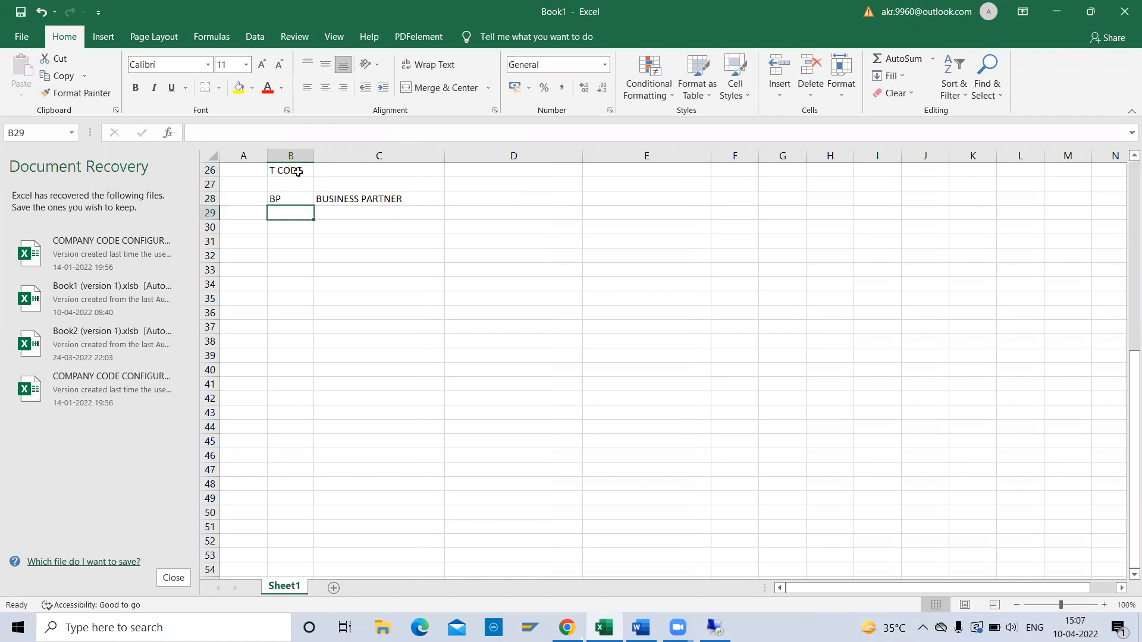
text(VENDO)
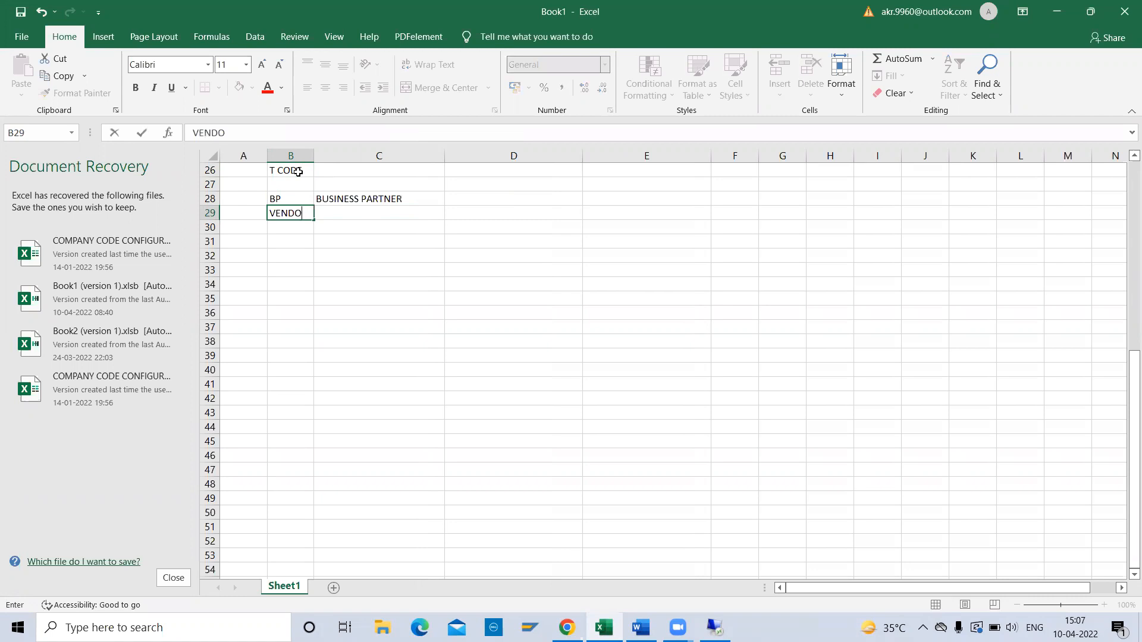
text(R MASTER)
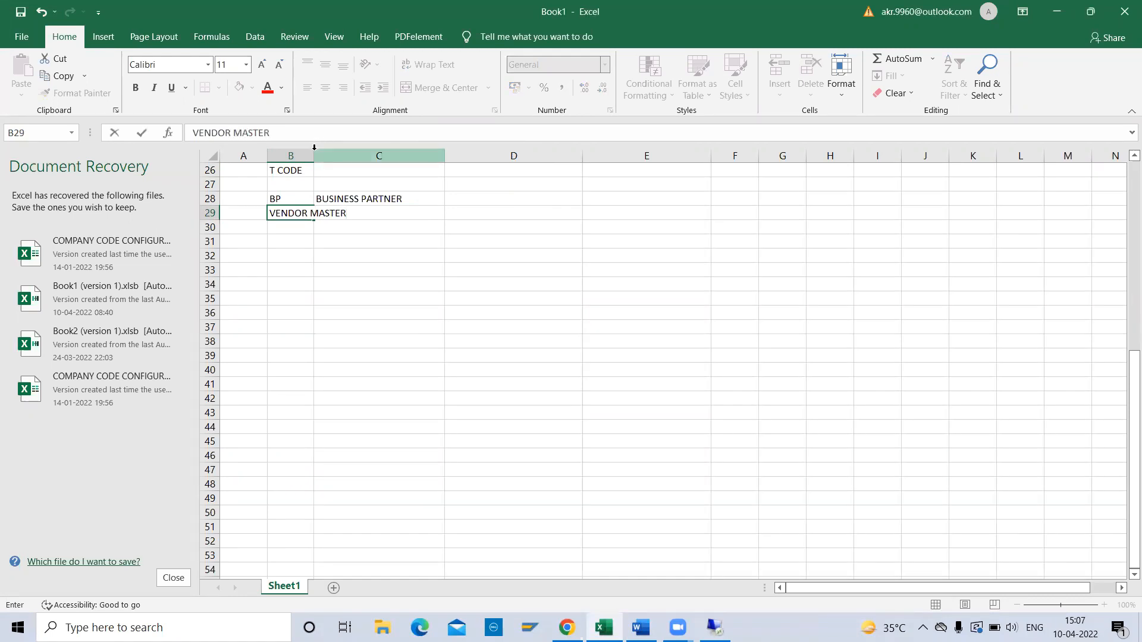
click(293, 187)
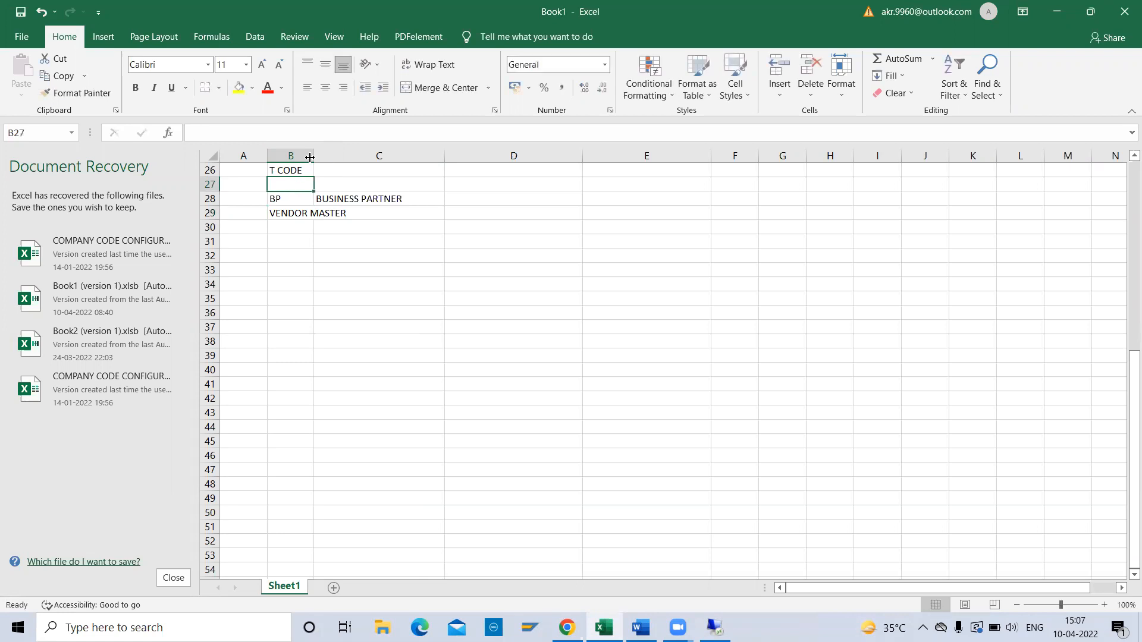
drag(314, 154, 420, 154)
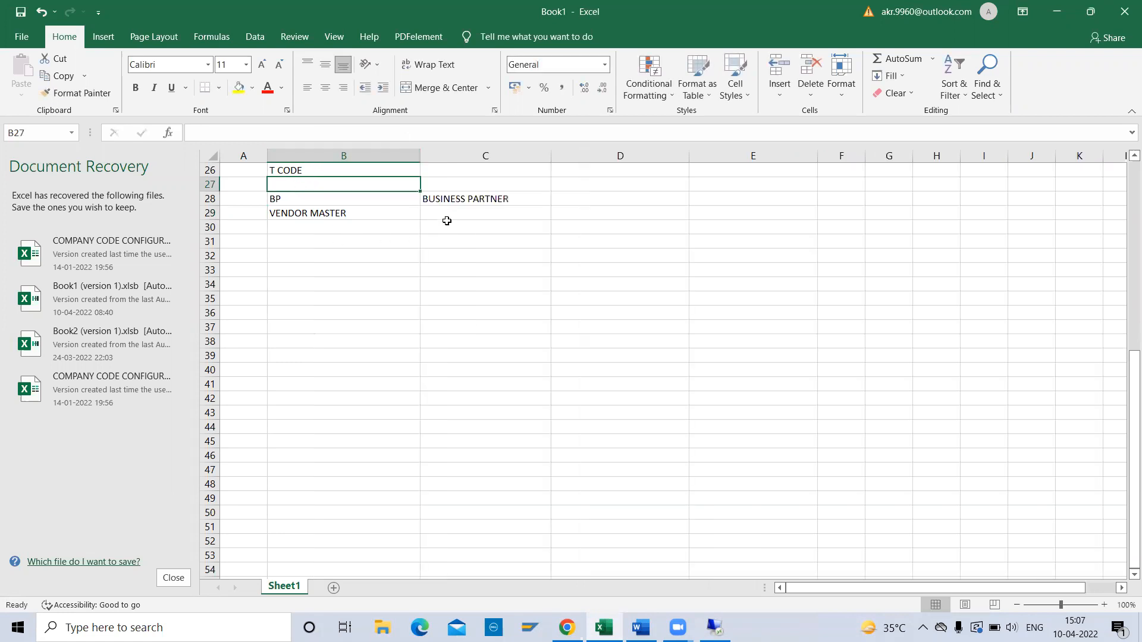
click(449, 216)
click(368, 213)
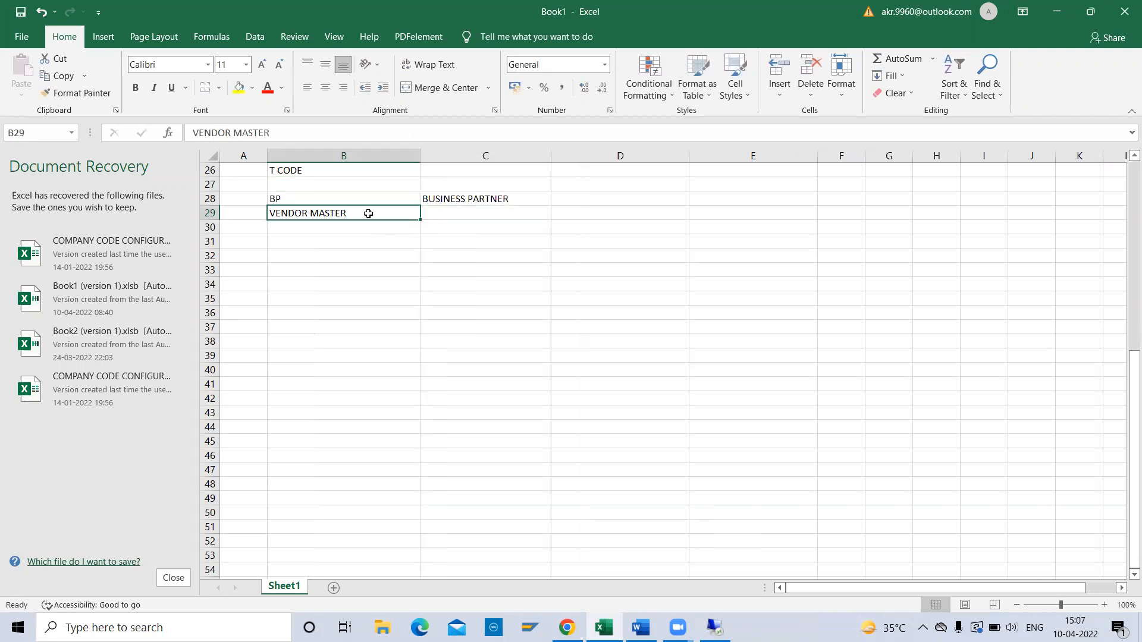
key(Delete)
key(Right)
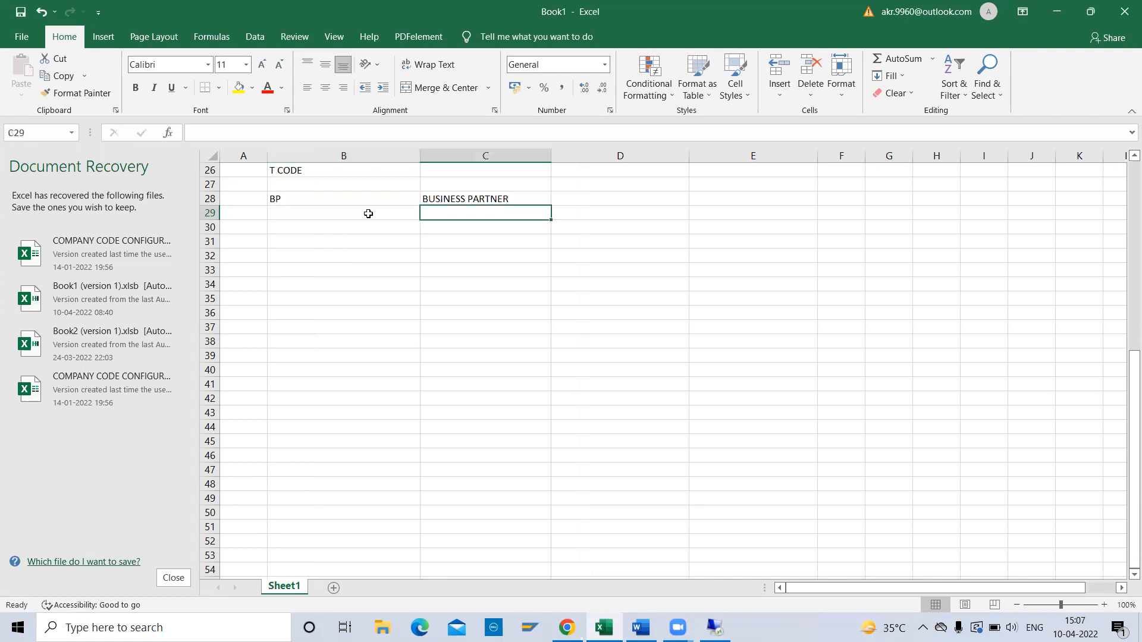
text(VENDOR MASTER)
Enter XK01, XK02, XK03 in B29 beside VENDOR MASTER.
click(369, 213)
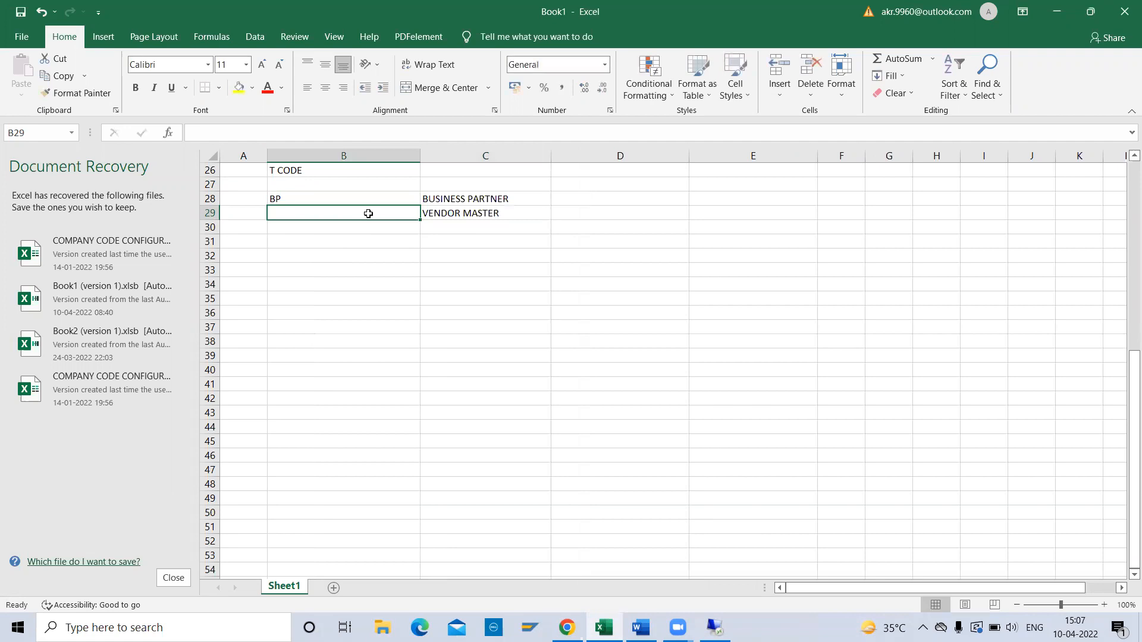
text(XK01, XK02, XK03)
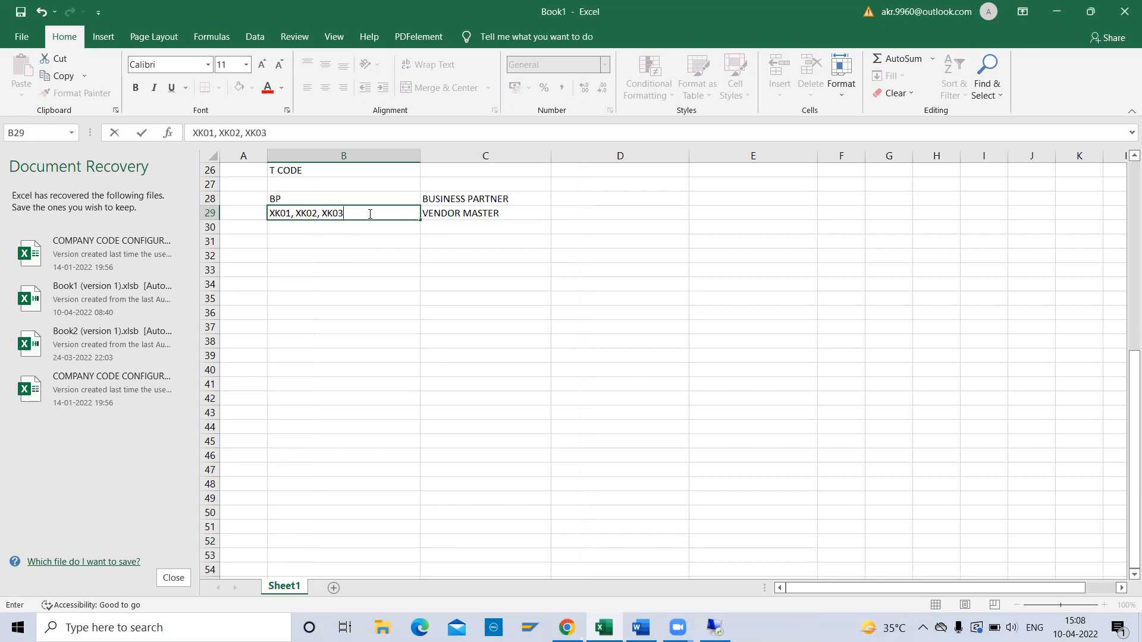
key(Up)
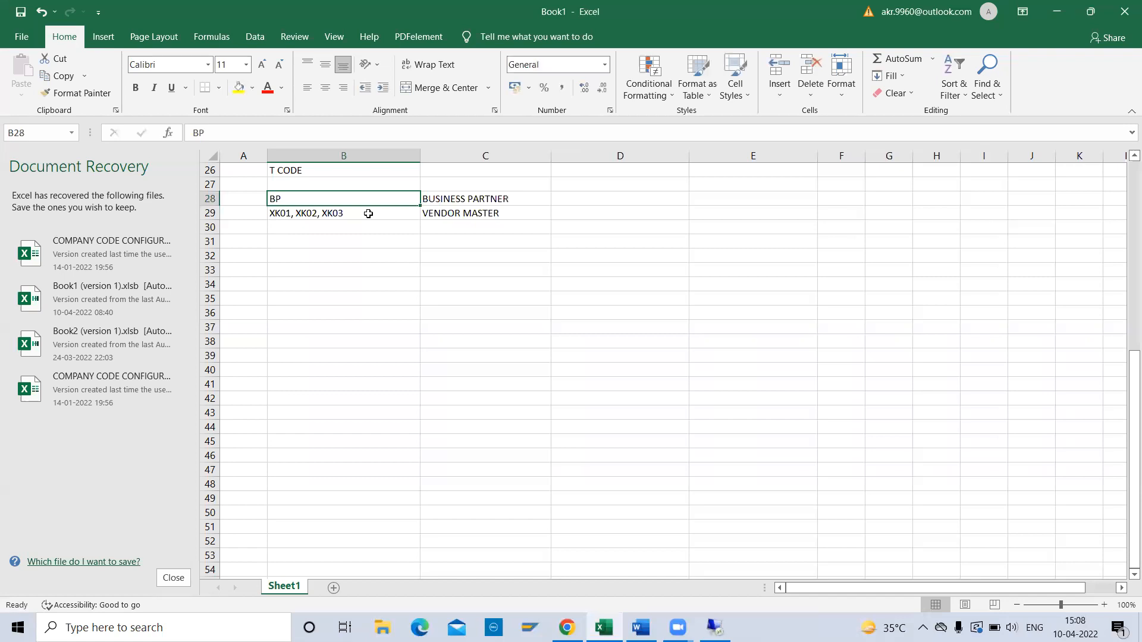
key(Down)
key(Up)
key(Down)
key(Down)
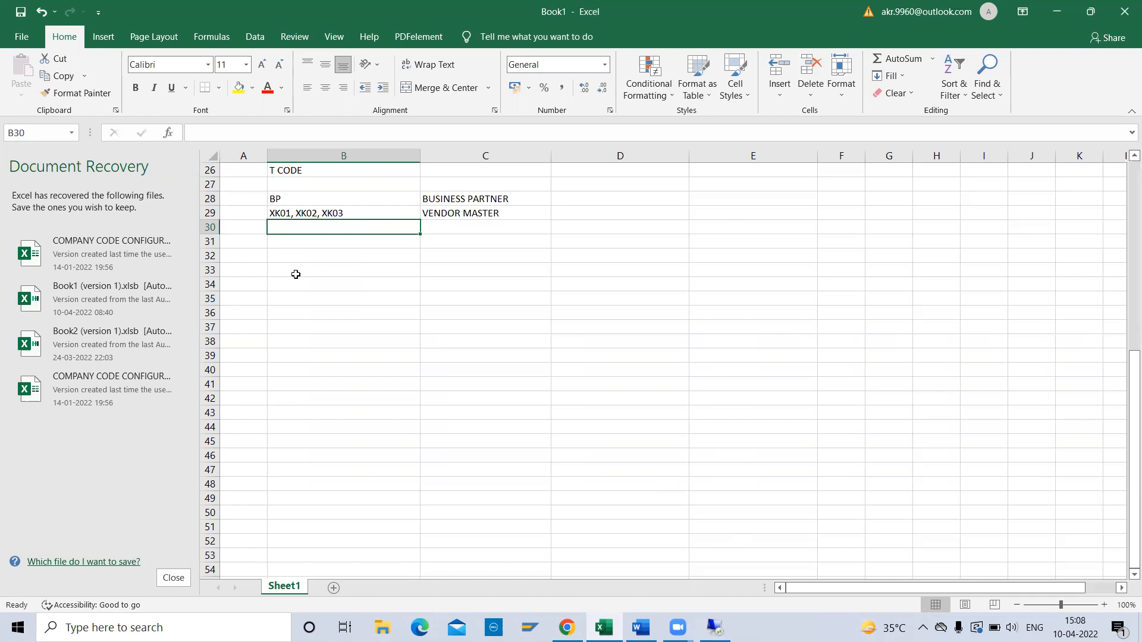
click(286, 199)
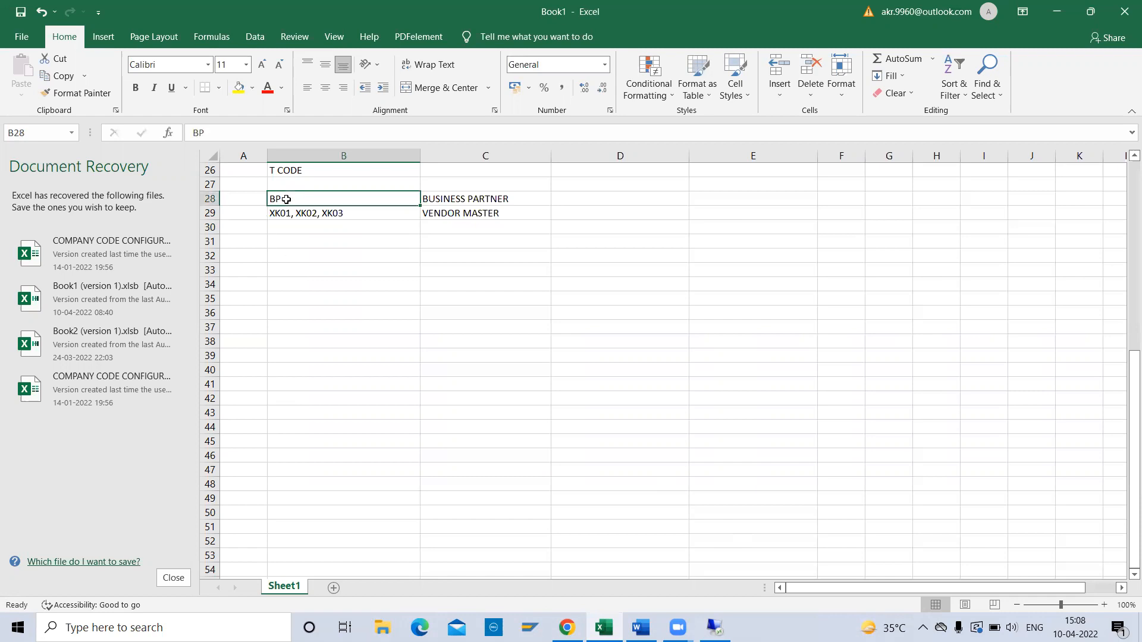
key(Down)
key(Down)
key(Down)
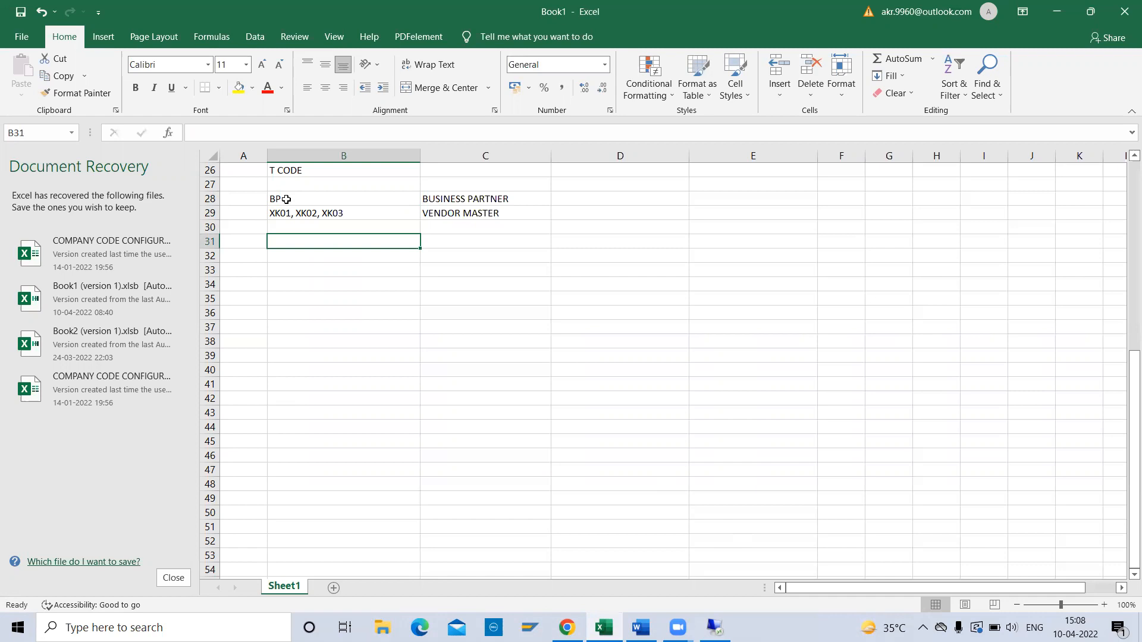
Type the heading THREE TYPES OF DATA in B31.
text(THREE)
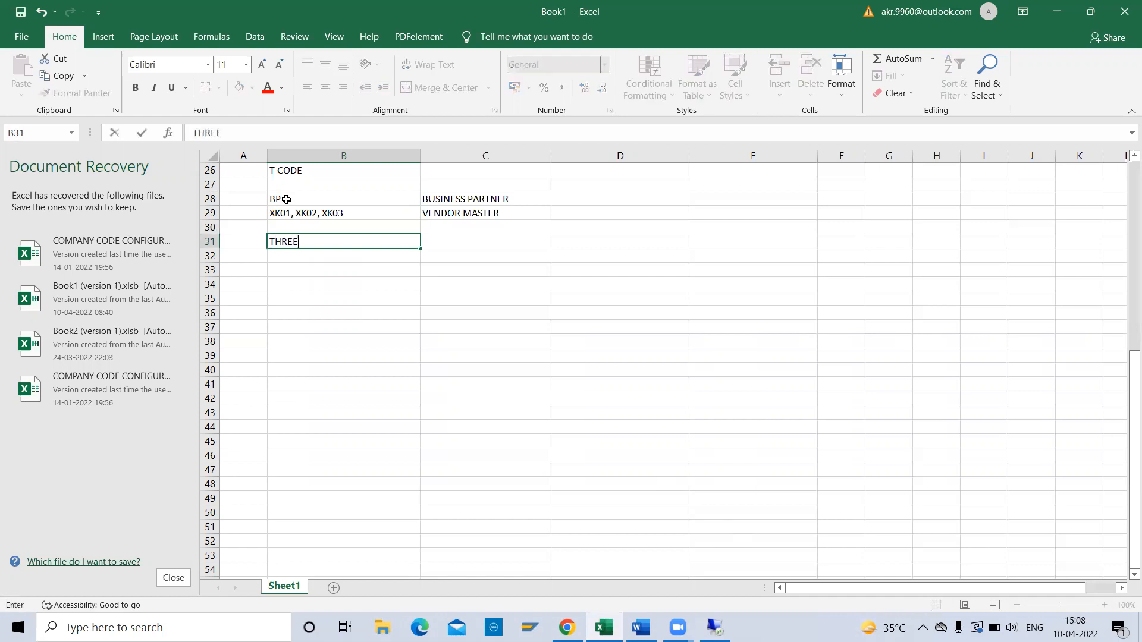
text( TYPES OF DATA)
key(Return)
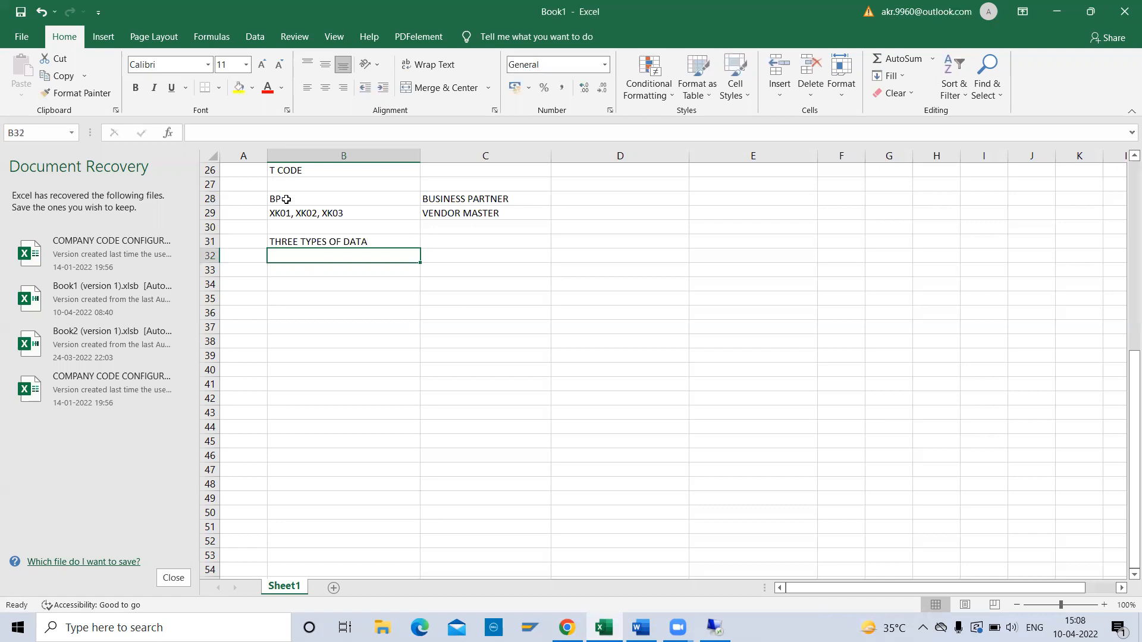
List 1 GENERAL DATA and 2 COMPQNY CODE DATA in rows 32–33.
key(Left)
text(1)
key(Tab)
text(GE)
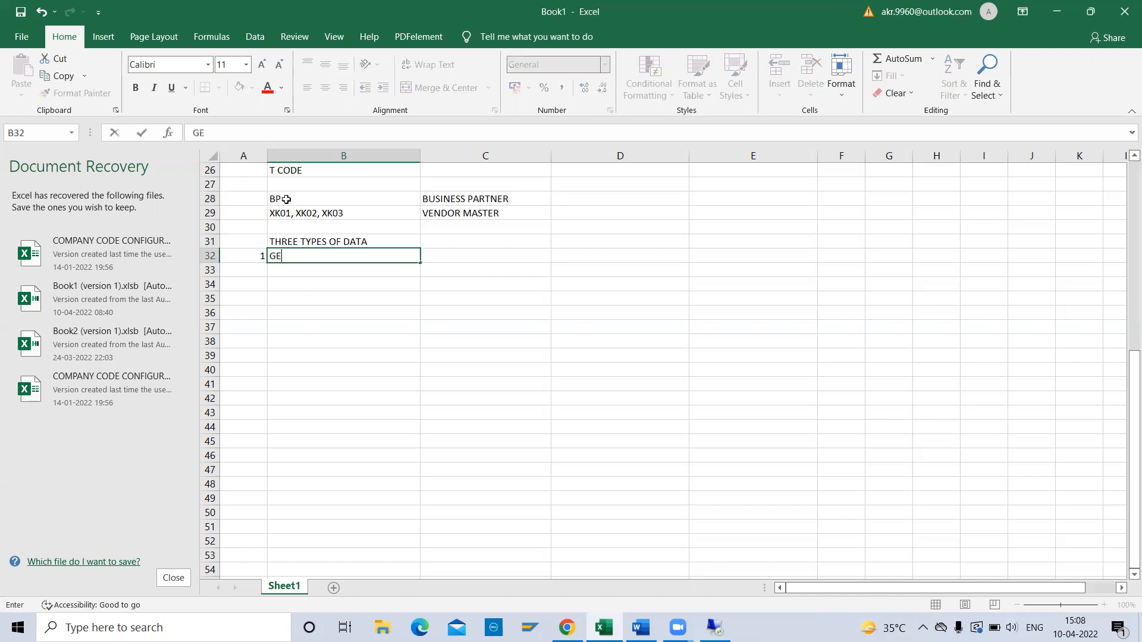
text(NERAL DATA)
key(Return)
text(2)
key(Tab)
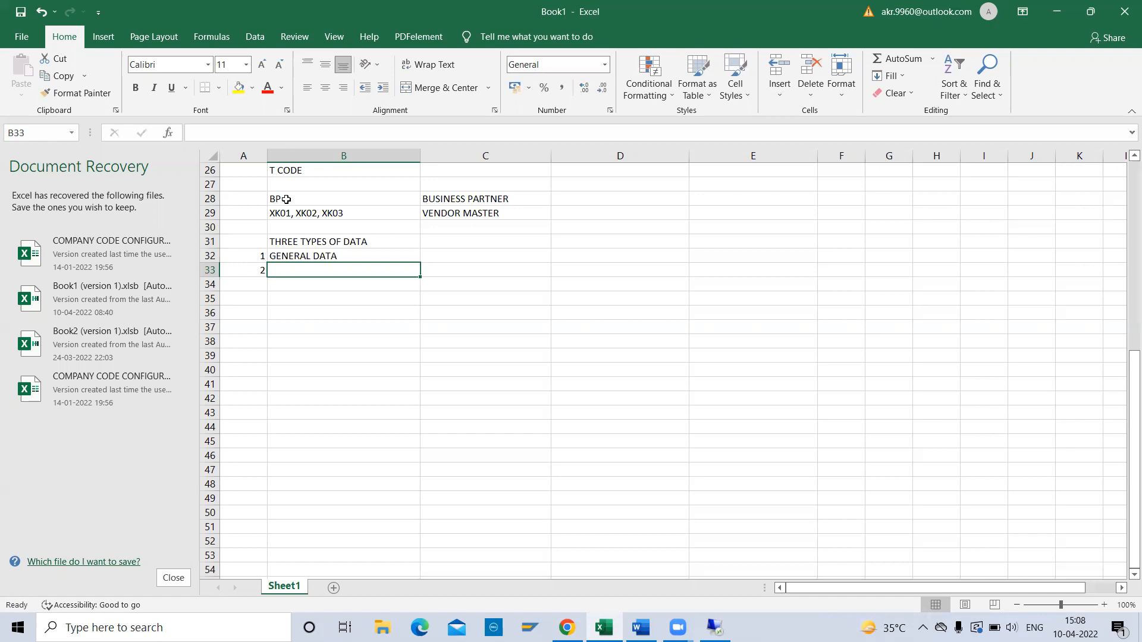
text(COMPQNY CODE DATA)
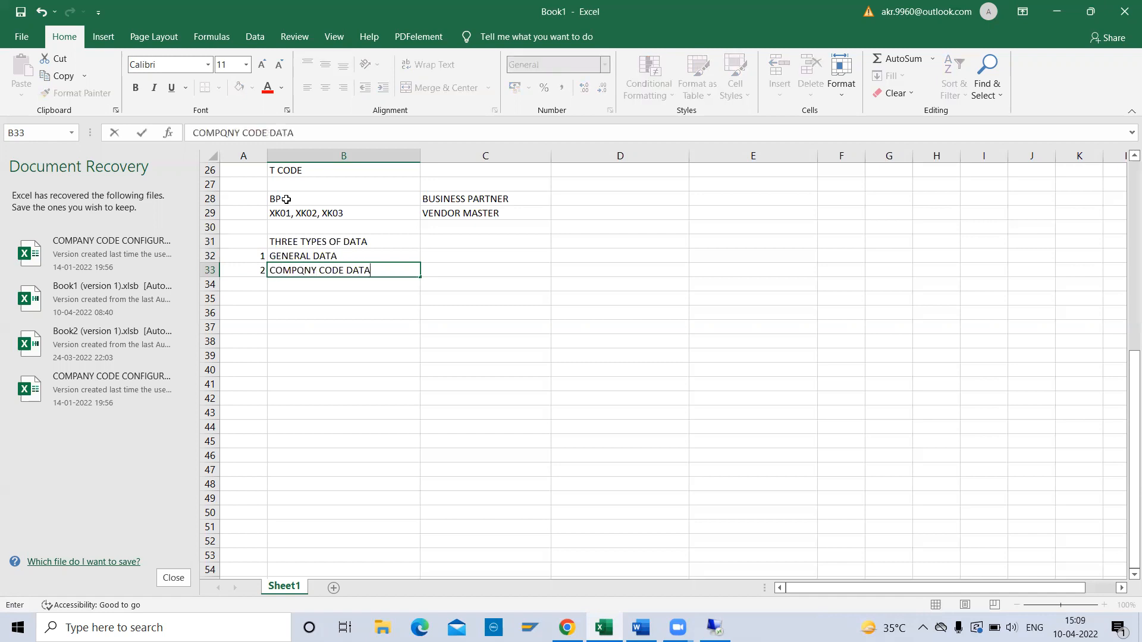
key(Return)
Add item 3 PURCHASING ORG DATA in row 34 and review the list.
text(3)
key(Tab)
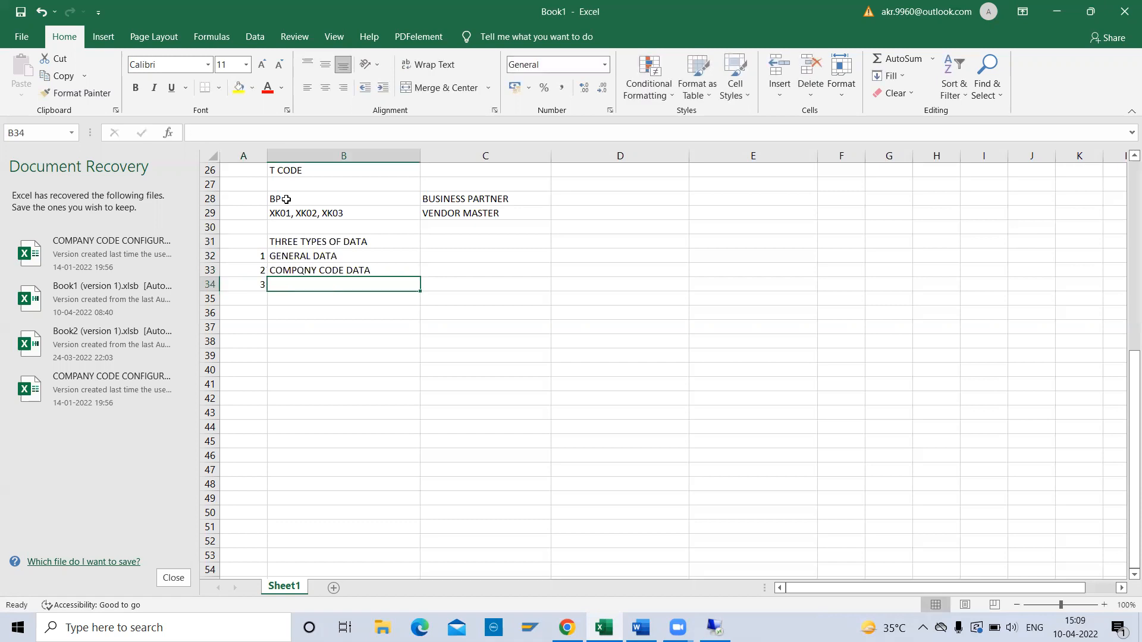
text(VENDOR)
key(BackSpace)
key(BackSpace)
key(BackSpace)
key(BackSpace)
key(BackSpace)
key(BackSpace)
text(PUR)
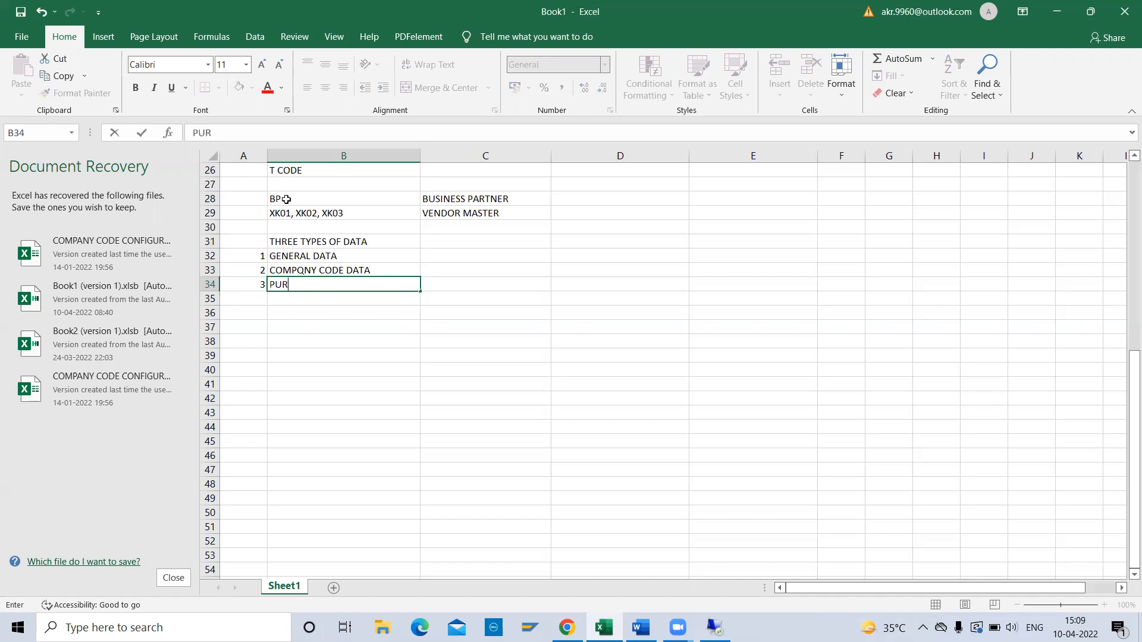
text(CHASING ORG A)
key(BackSpace)
text(DATA)
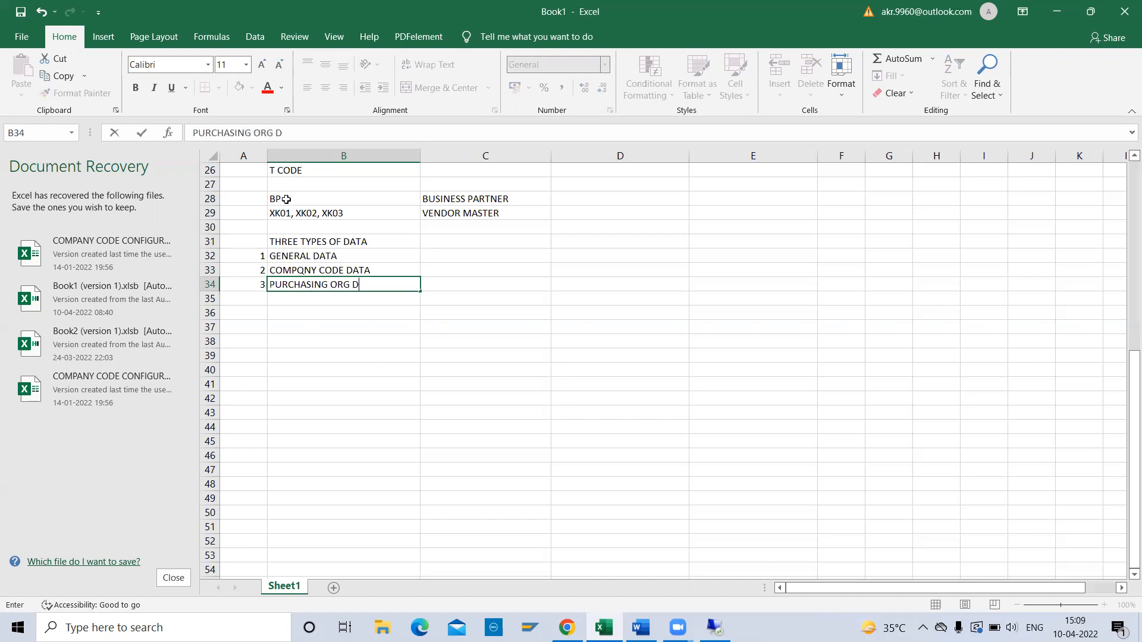
key(Return)
key(Up)
key(Up)
key(Up)
key(Up)
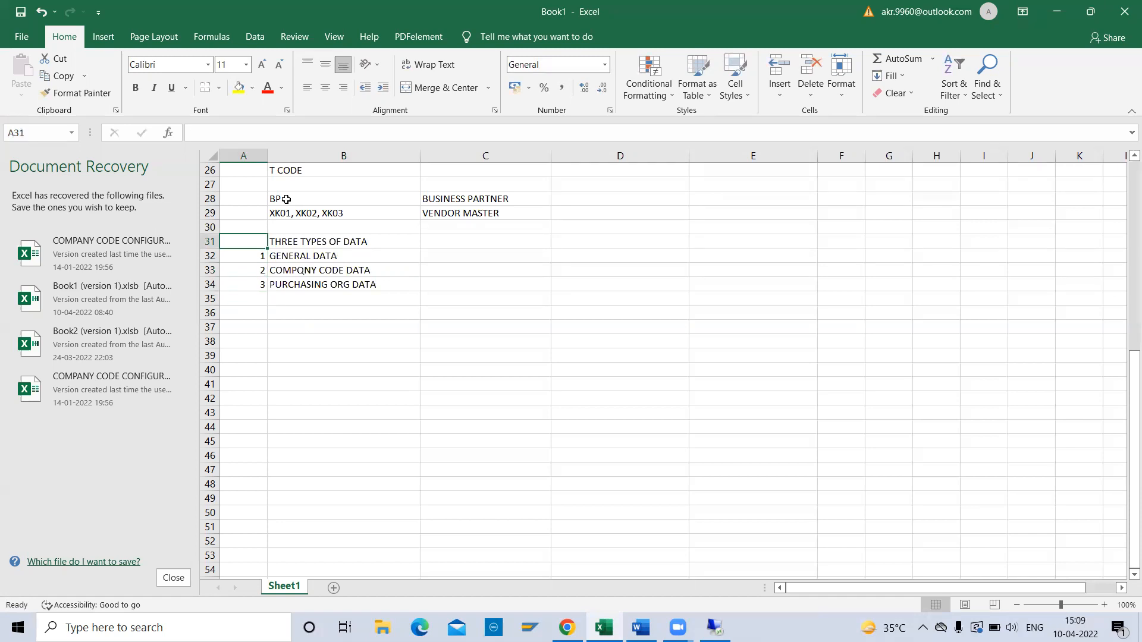
key(Right)
key(Down)
key(Down)
key(Up)
key(Down)
key(Down)
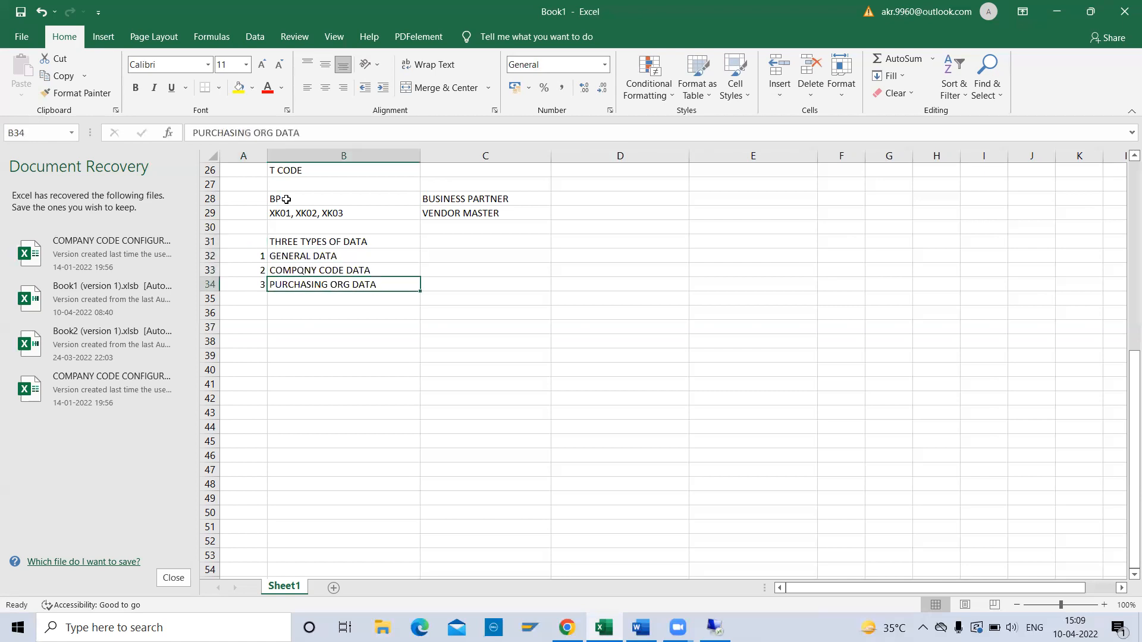
Correct B33 from COMPQNY to COMPANY CODE DATA.
click(298, 271)
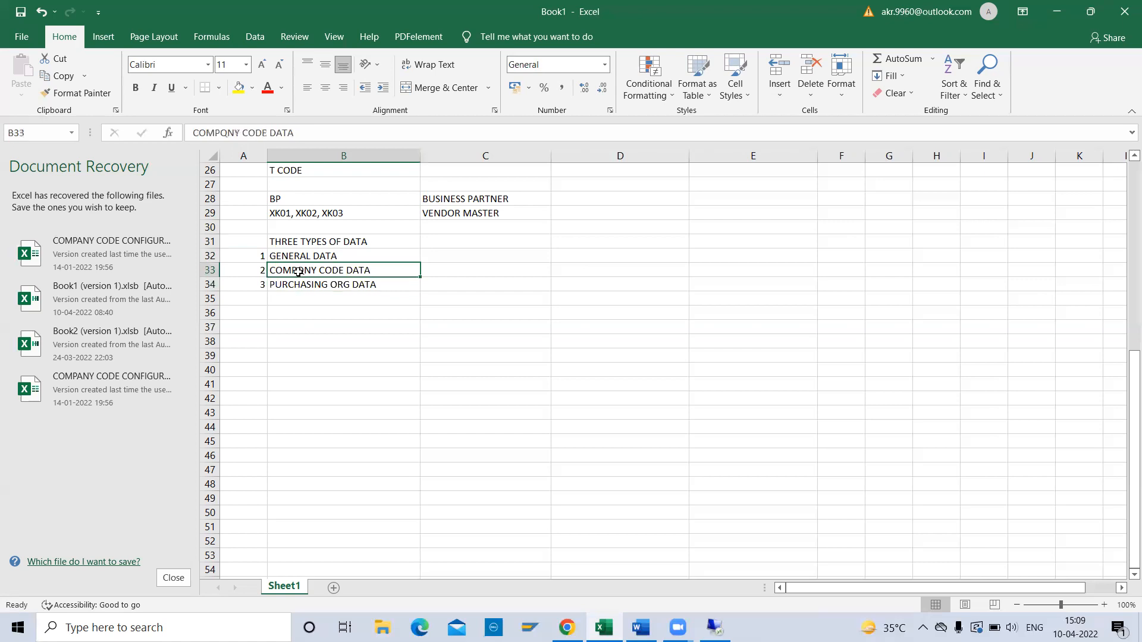
click(227, 132)
key(BackSpace)
text(A)
click(367, 302)
Enter ADDRESS OF VENDOR in C32 and RECONCILLATION ACCOUNT in C33.
click(451, 256)
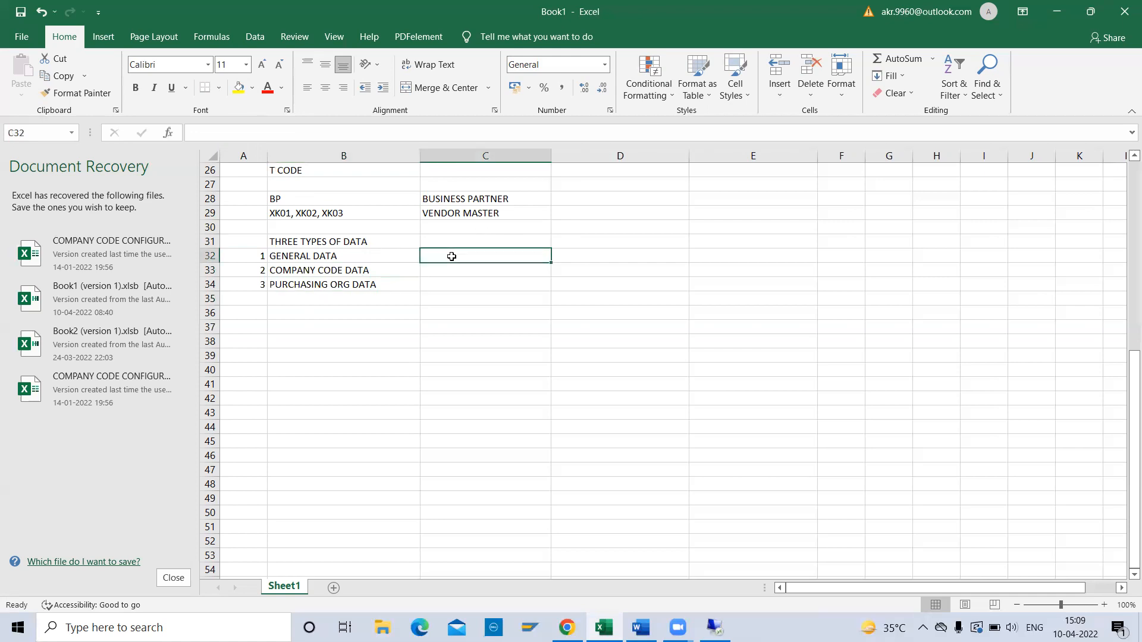
text(A)
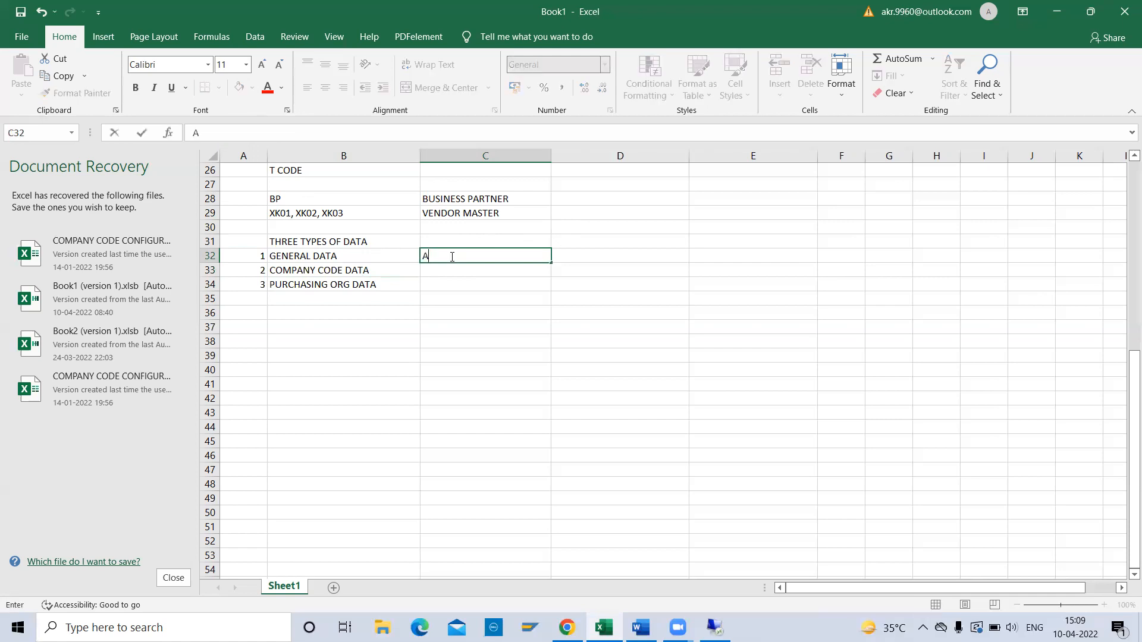
text(DDRESS OF VENDOR)
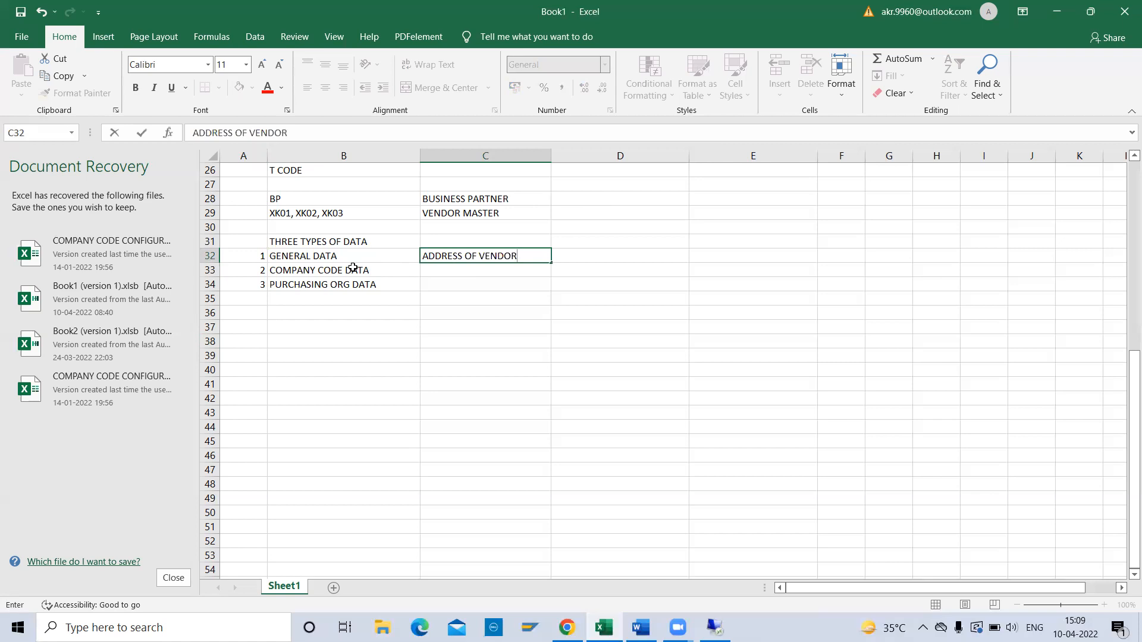
click(461, 270)
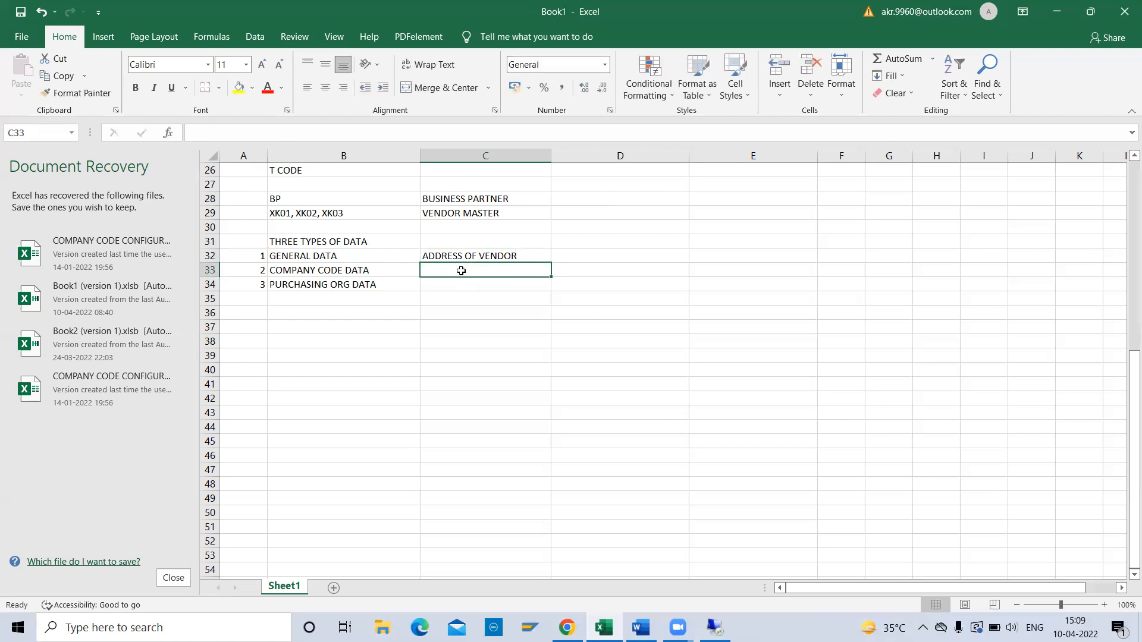
text(RE)
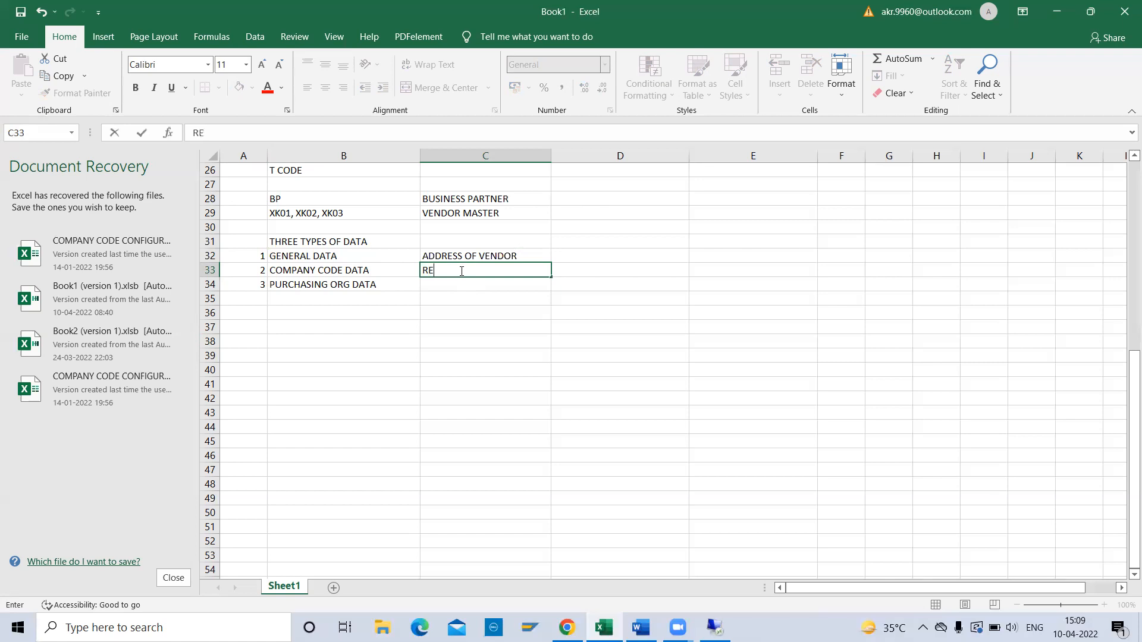
text(CONCILLATION ACCOU)
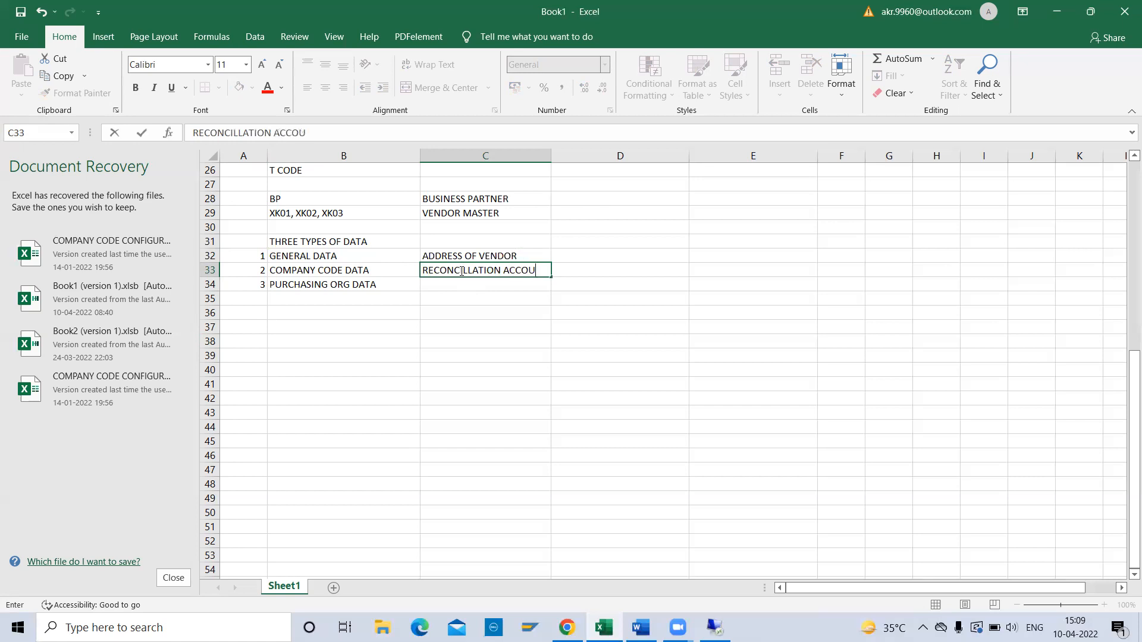
text(NT)
key(ctrl+Return)
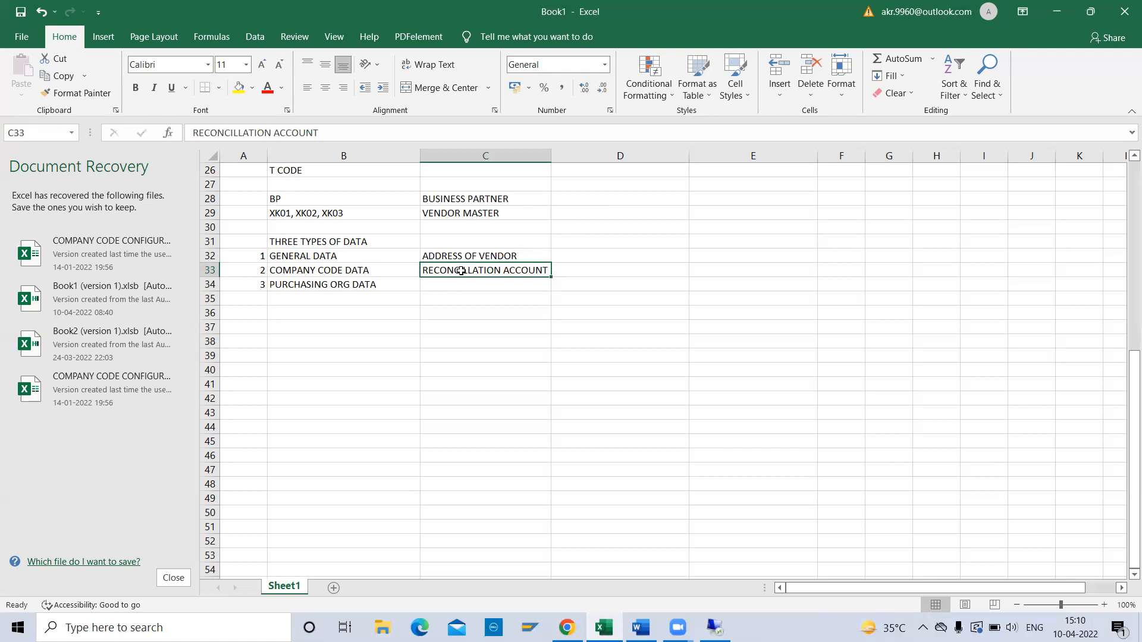
key(Up)
key(Down)
key(Down)
key(Down)
key(Up)
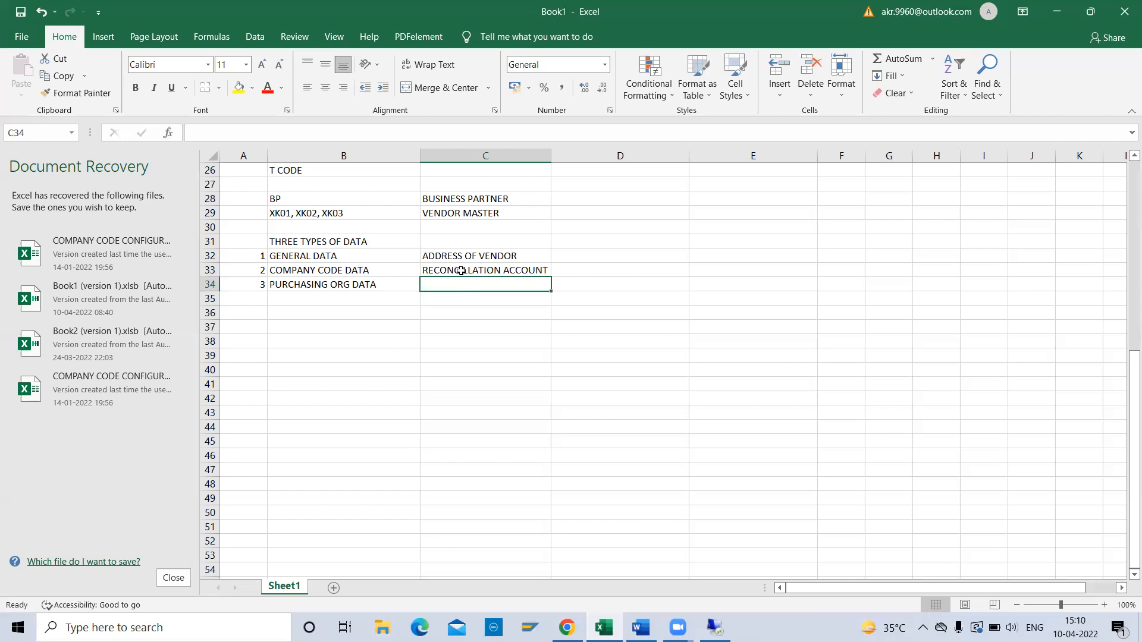
Enter INR, GR in C34 beside PURCHASING ORG DATA.
text(INR,)
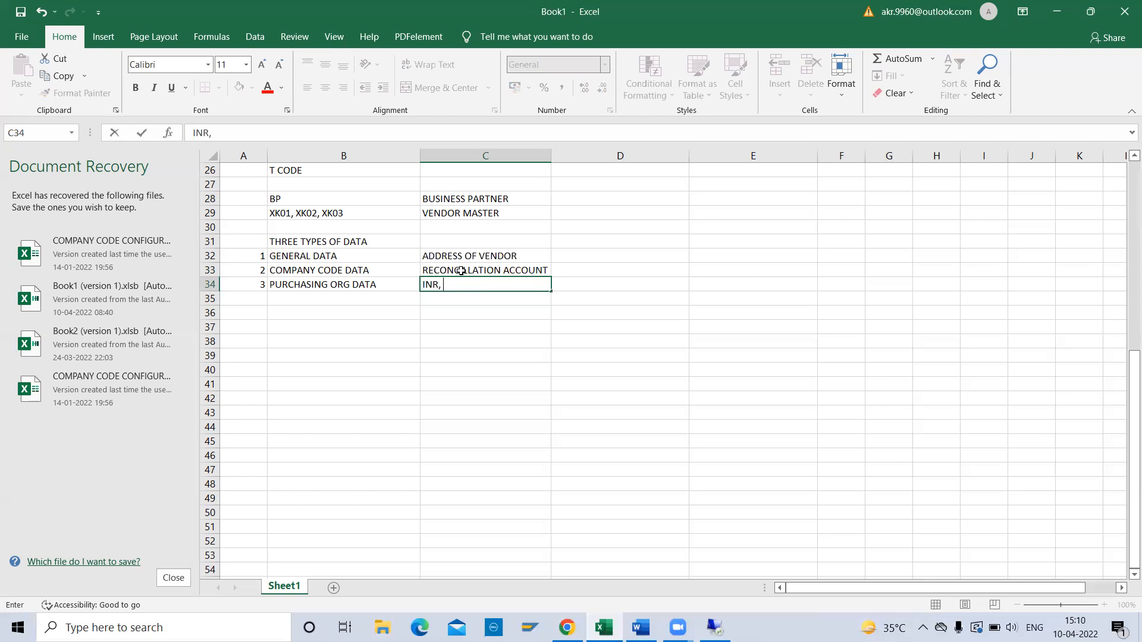
text(GR)
click(312, 291)
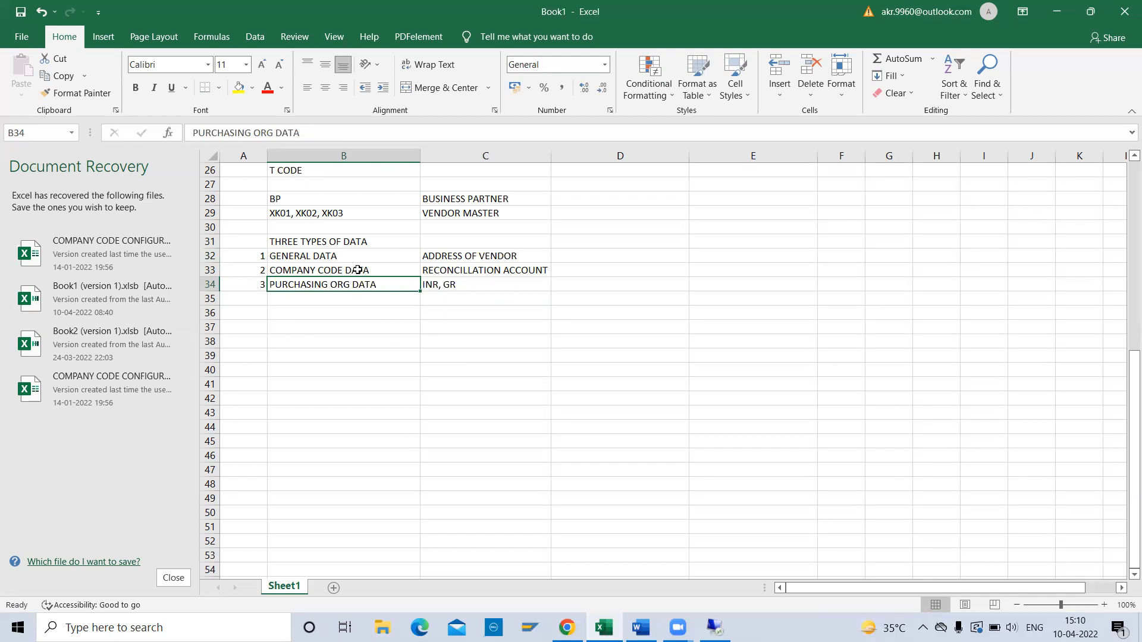
Add the heading ACOUNTING GROUP in B36 and DOMESTIC in B38.
click(295, 314)
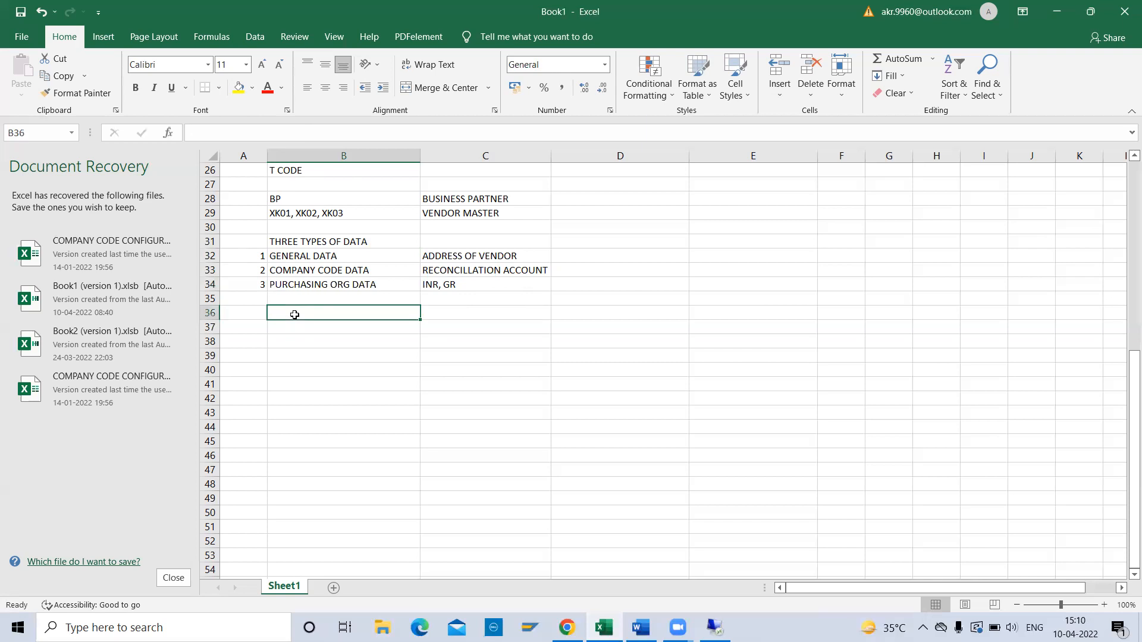
text(AC)
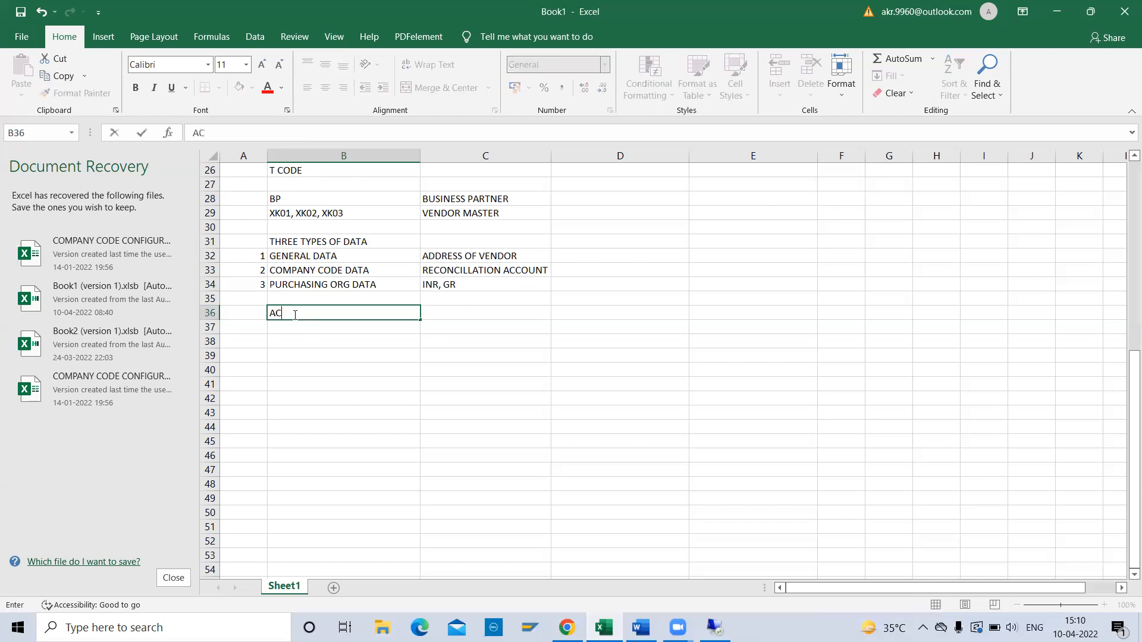
text(OUNTING GROUP)
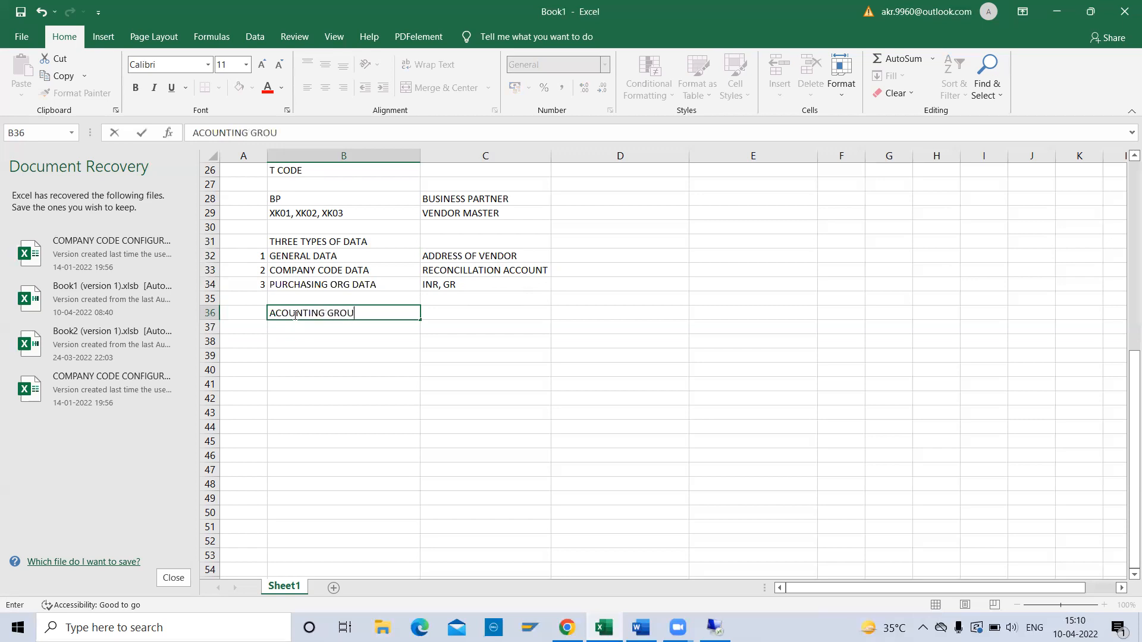
key(Return)
click(295, 314)
key(Tab)
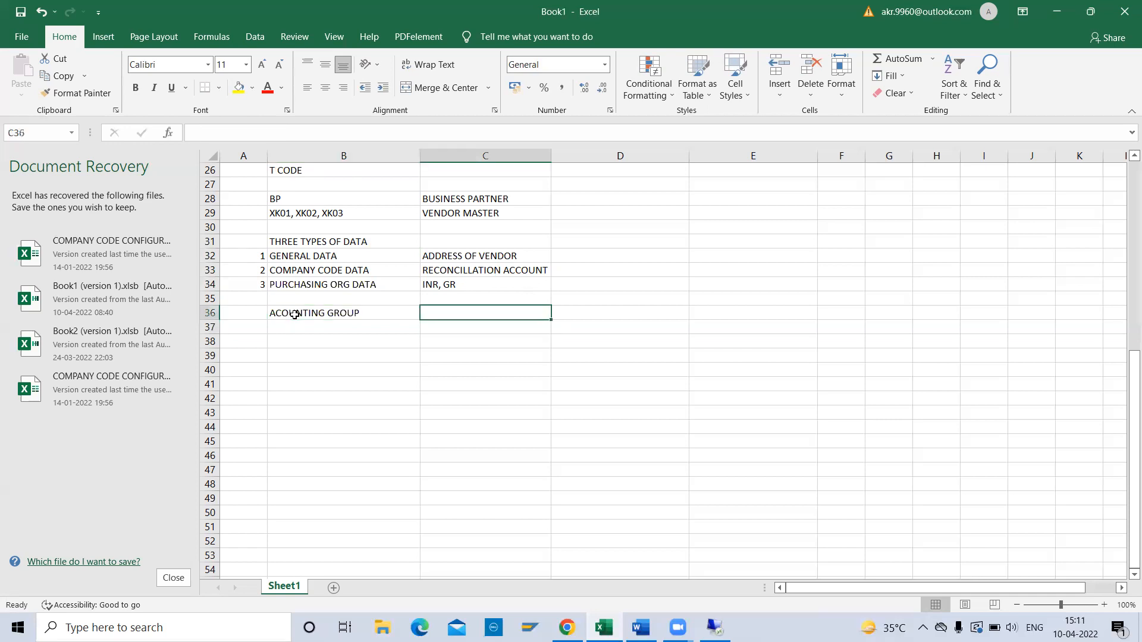
click(295, 315)
key(Down)
key(Down)
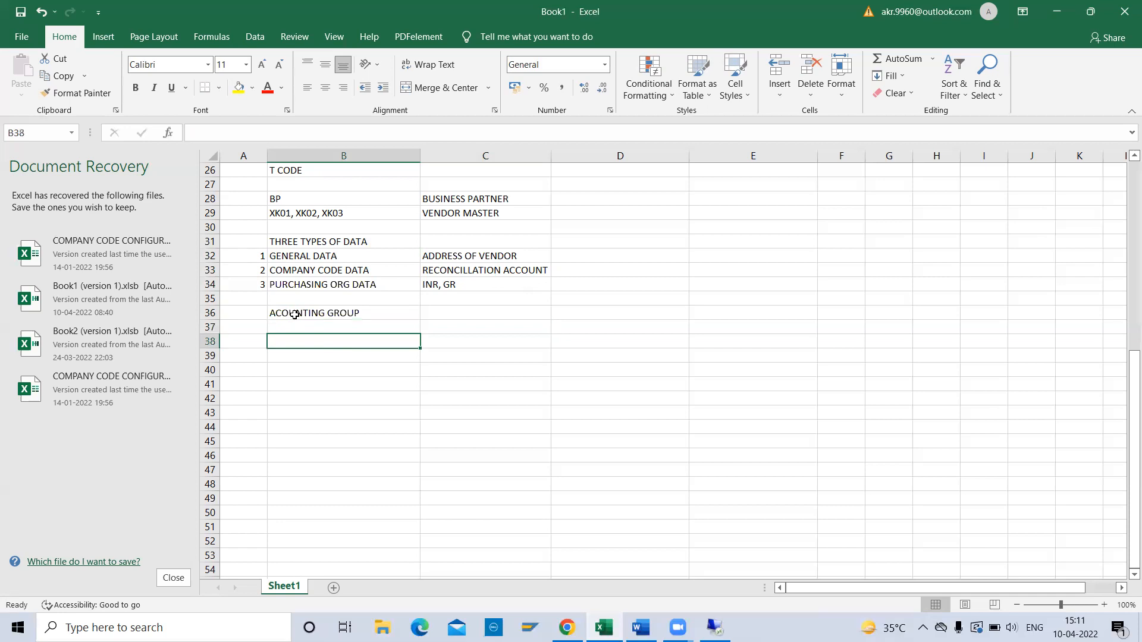
text(DOMESTIC)
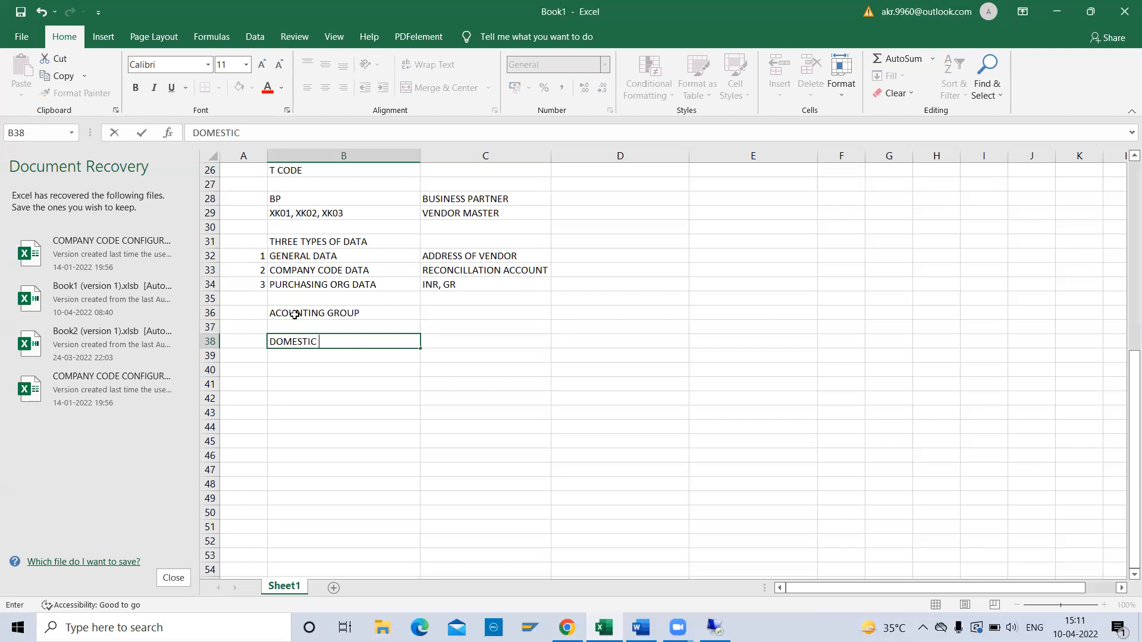
key(Return)
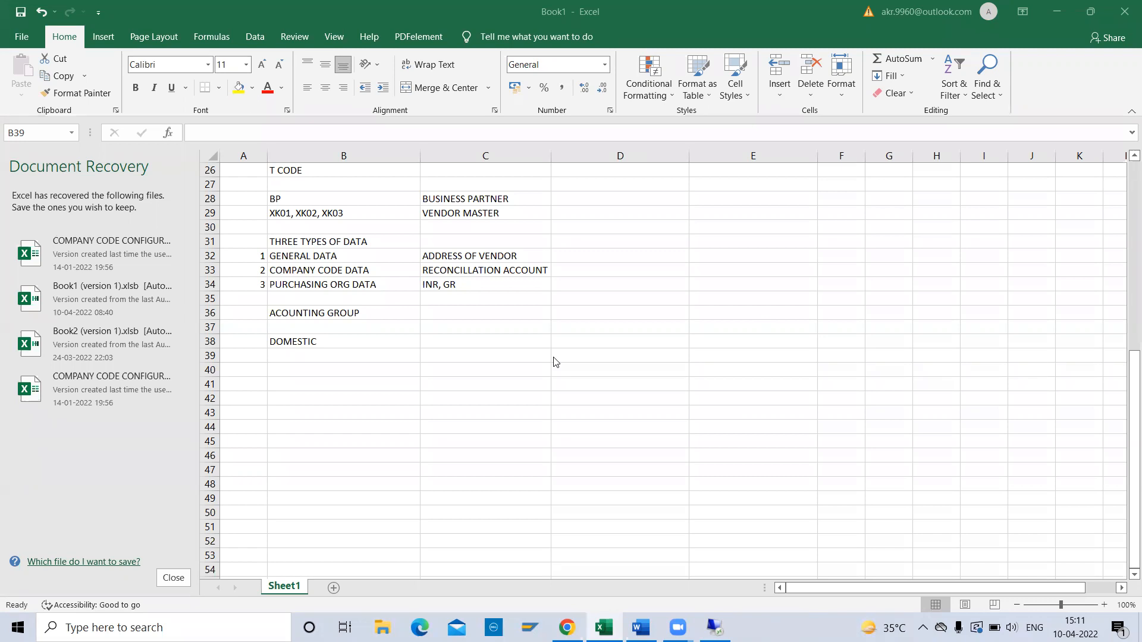
click(350, 356)
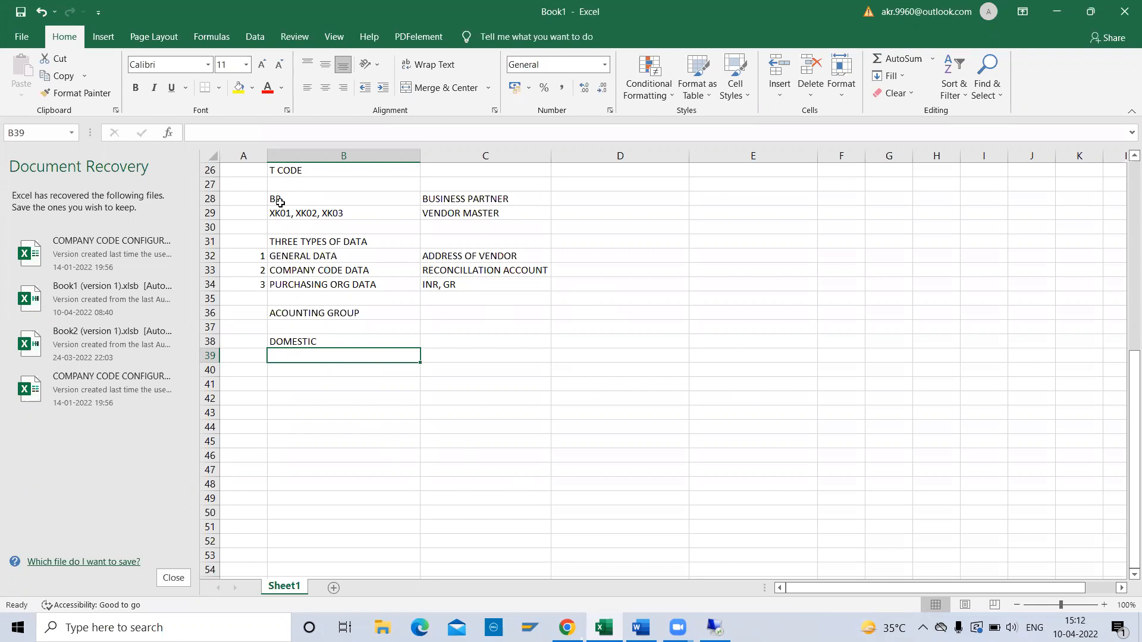
click(303, 201)
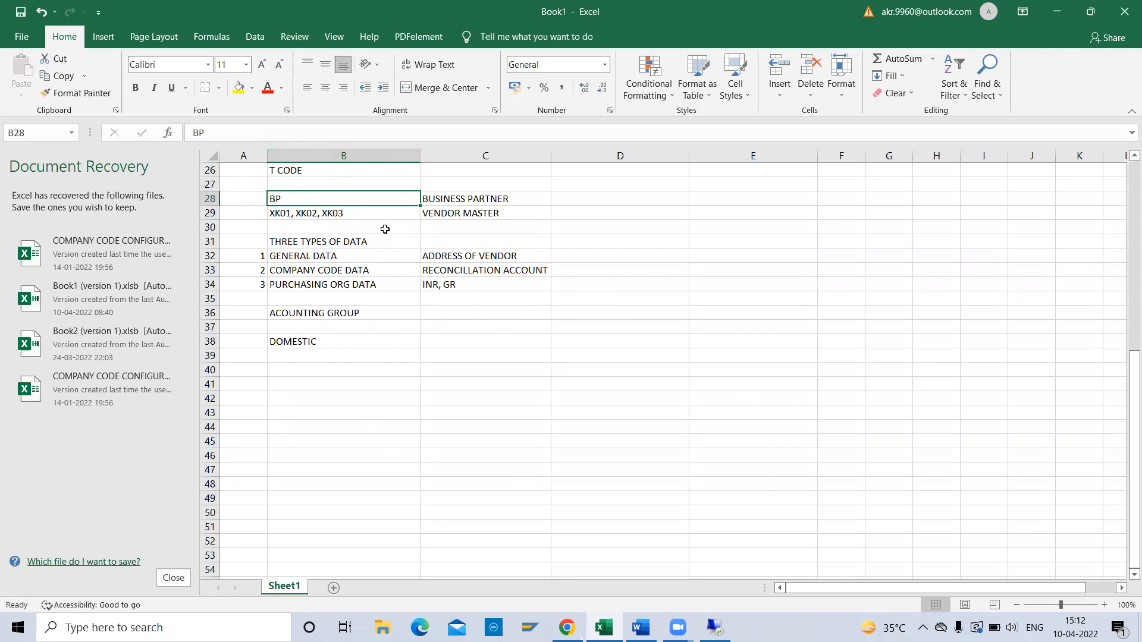
click(446, 199)
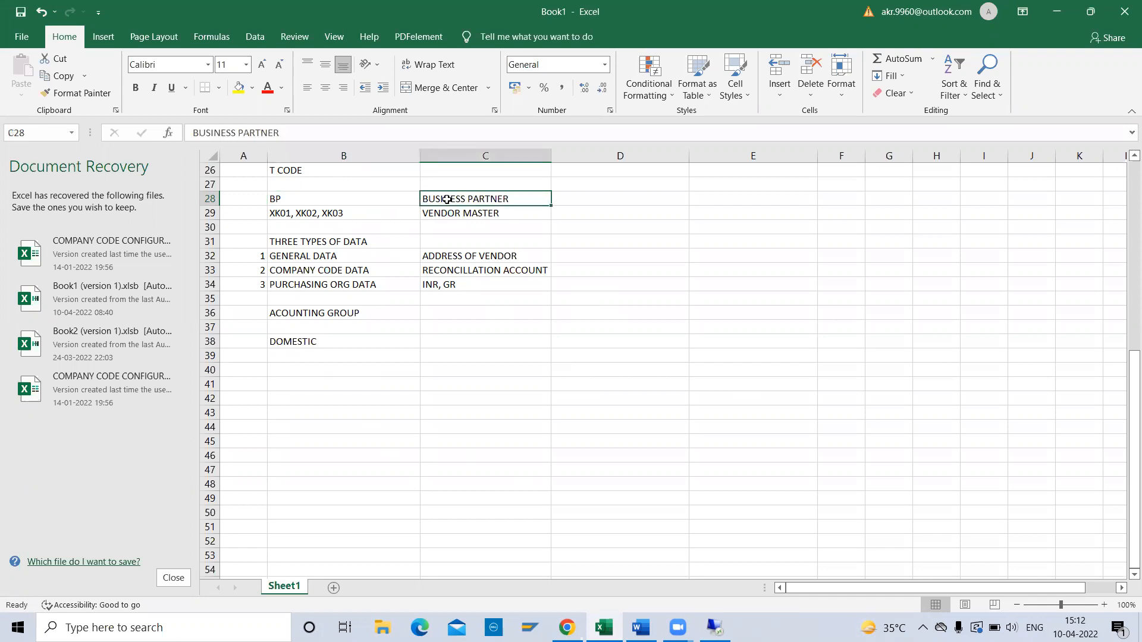
click(303, 197)
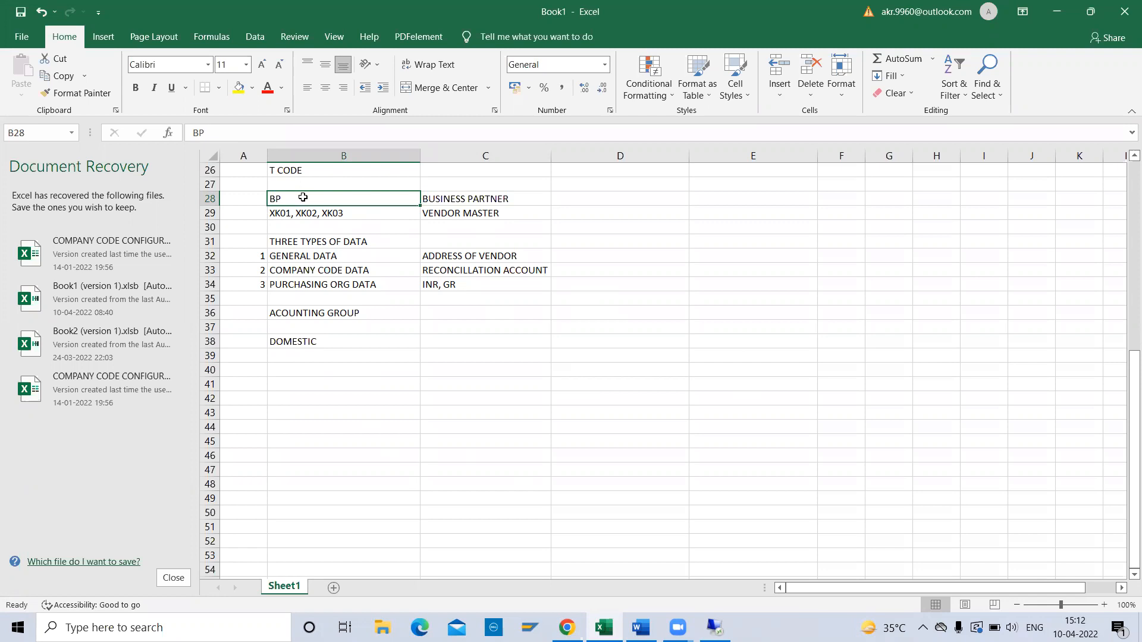
key(Down)
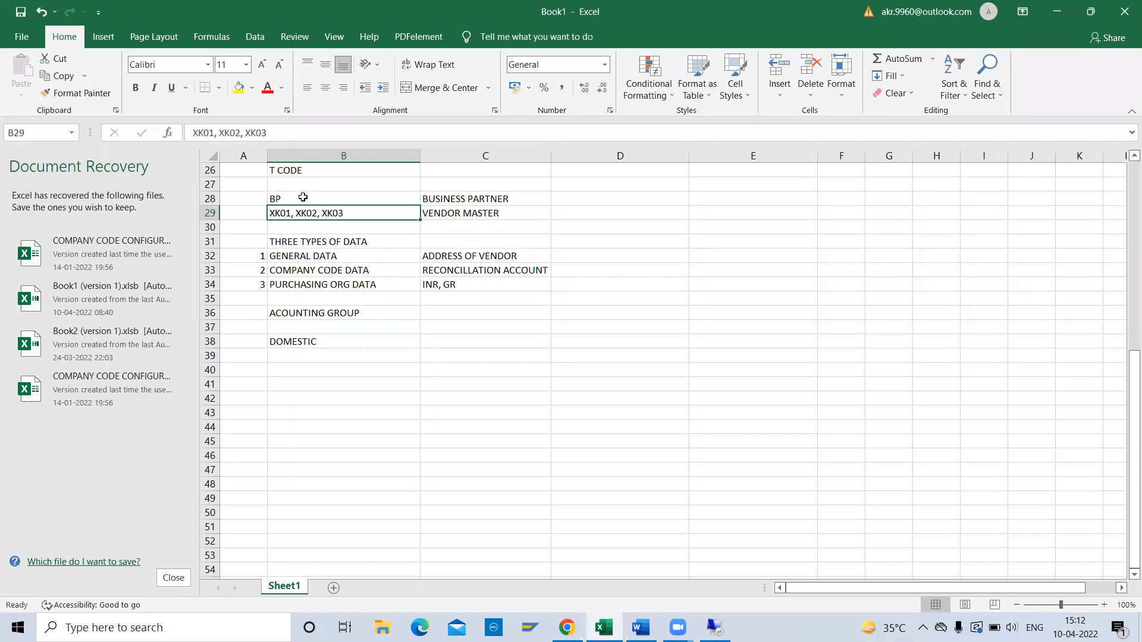
key(Right)
key(Left)
key(Up)
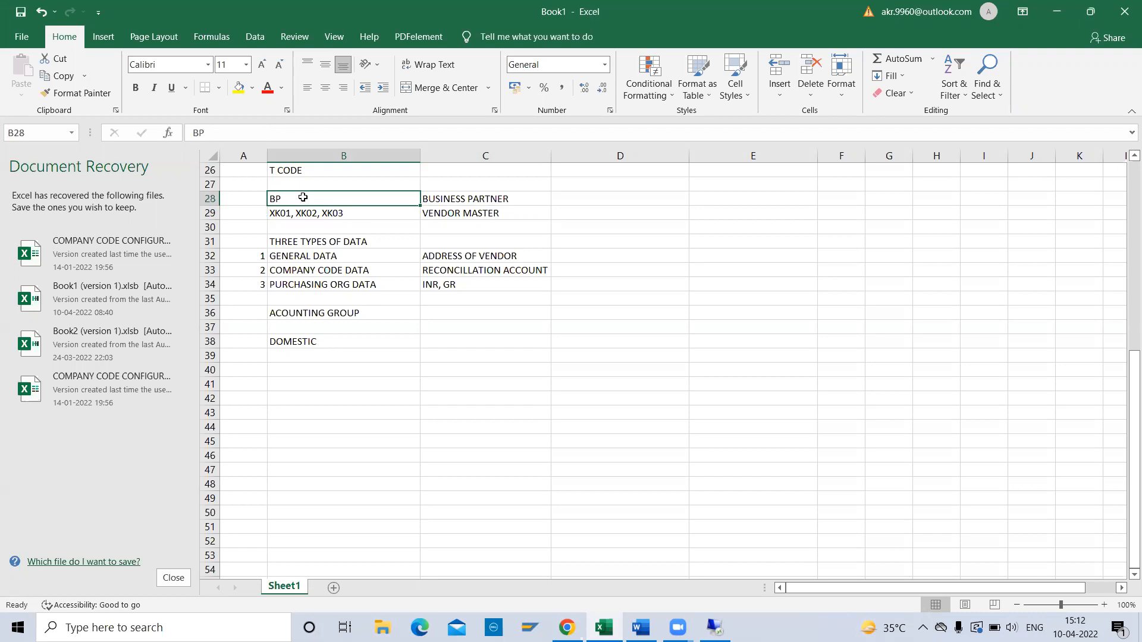
key(Right)
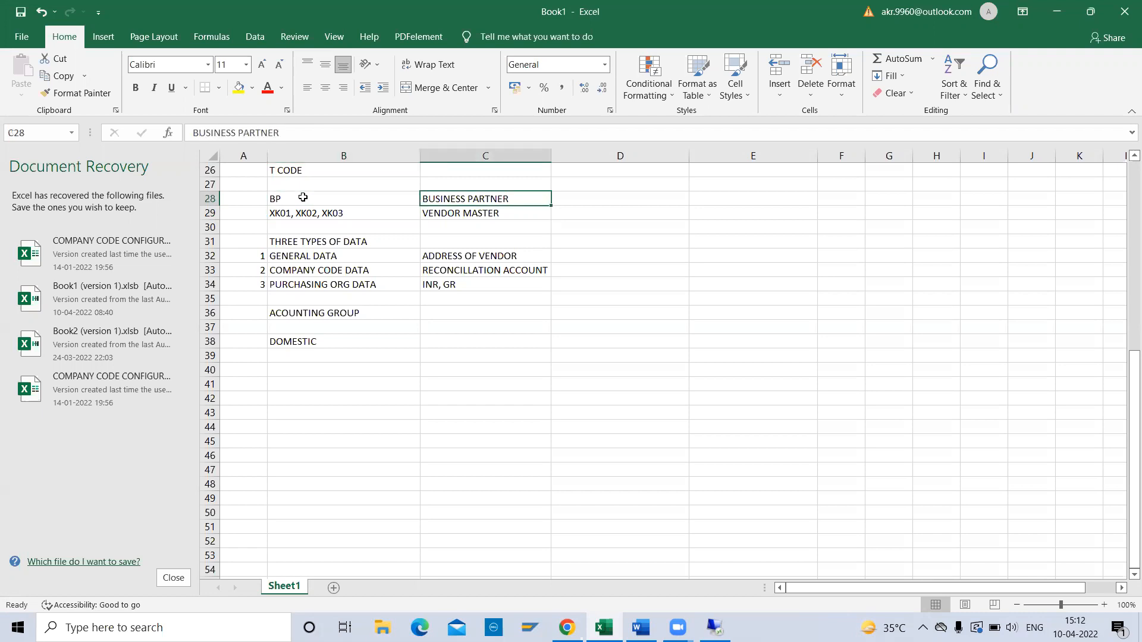
key(Left)
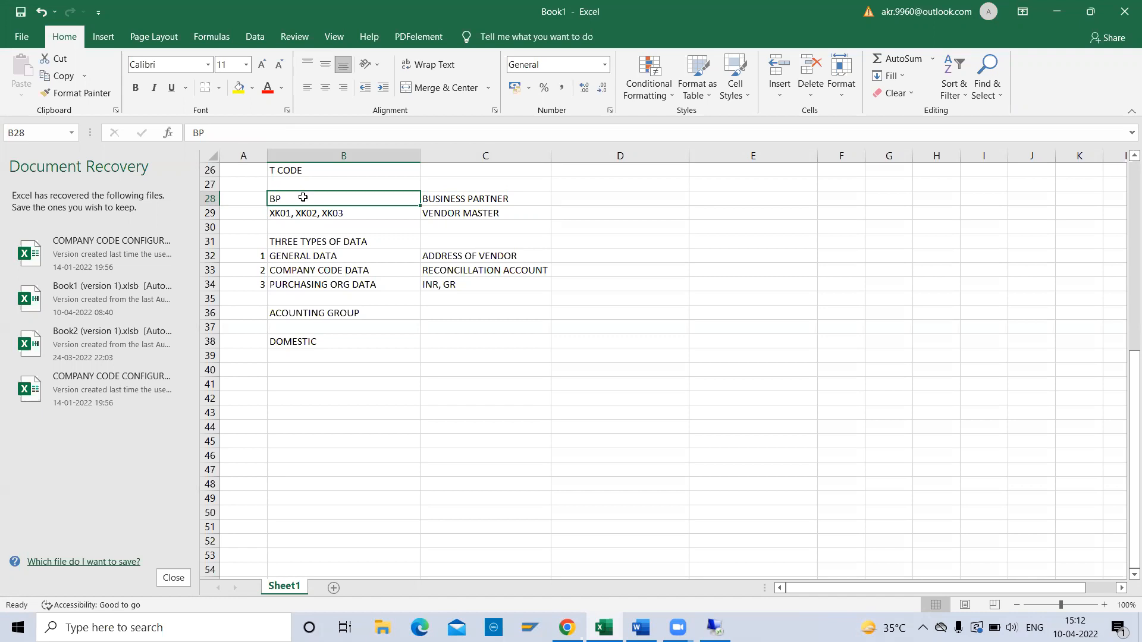
key(Down)
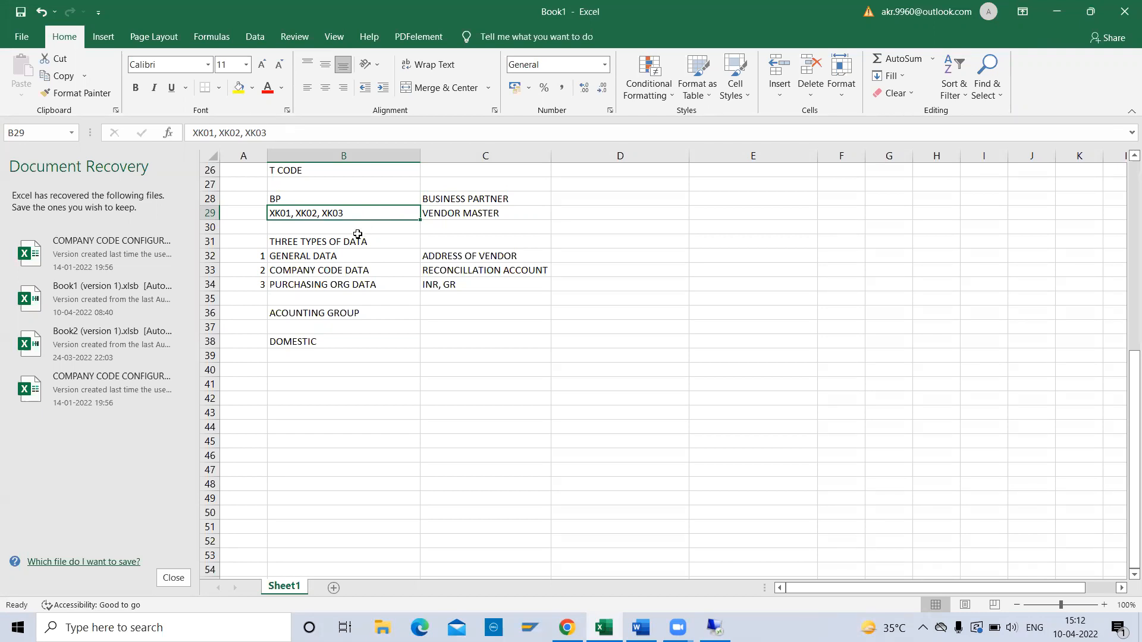
click(317, 242)
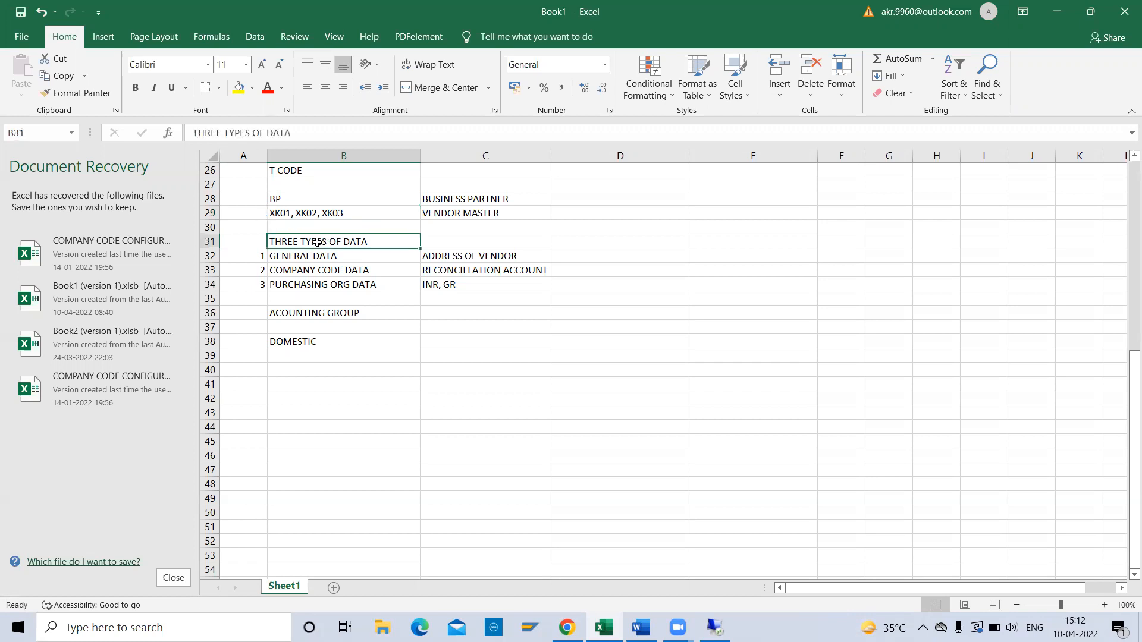
key(Down)
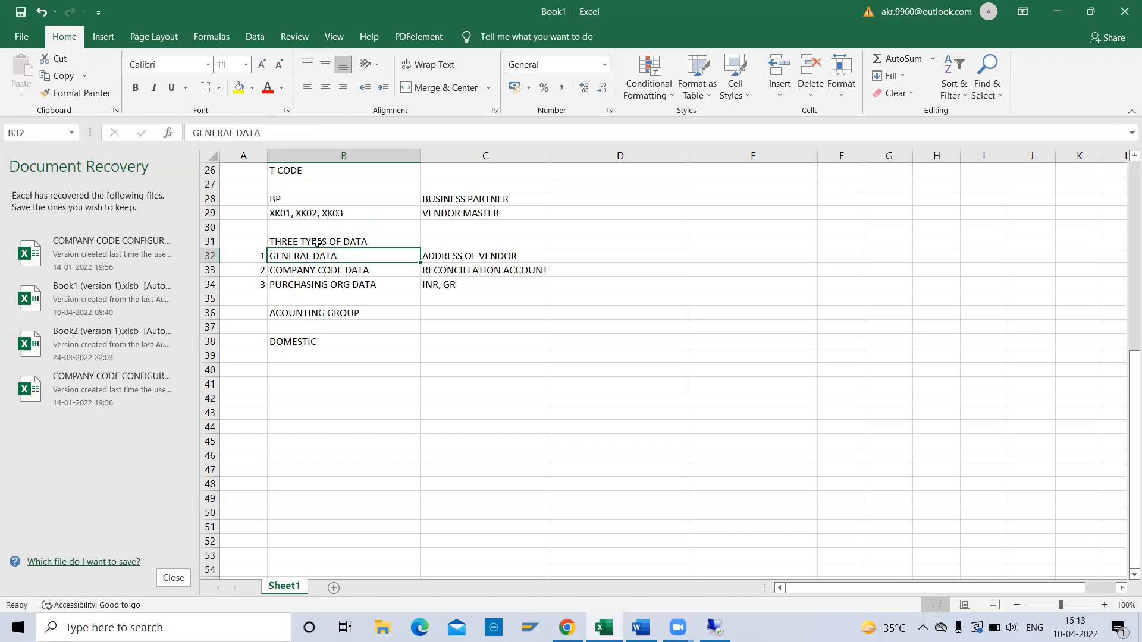
key(Down)
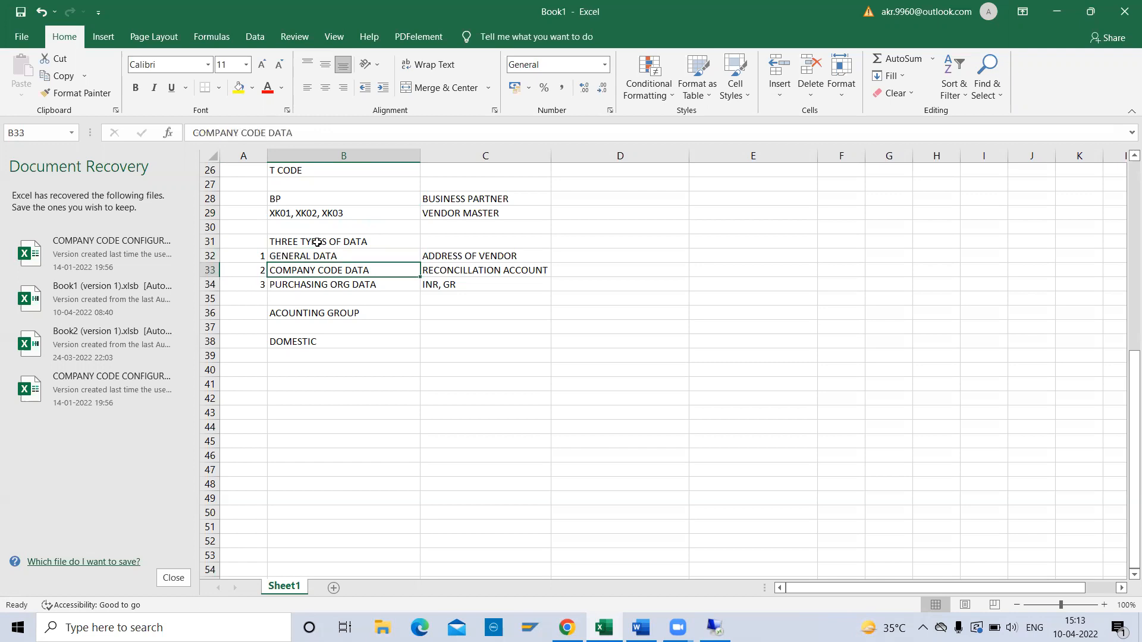
key(Down)
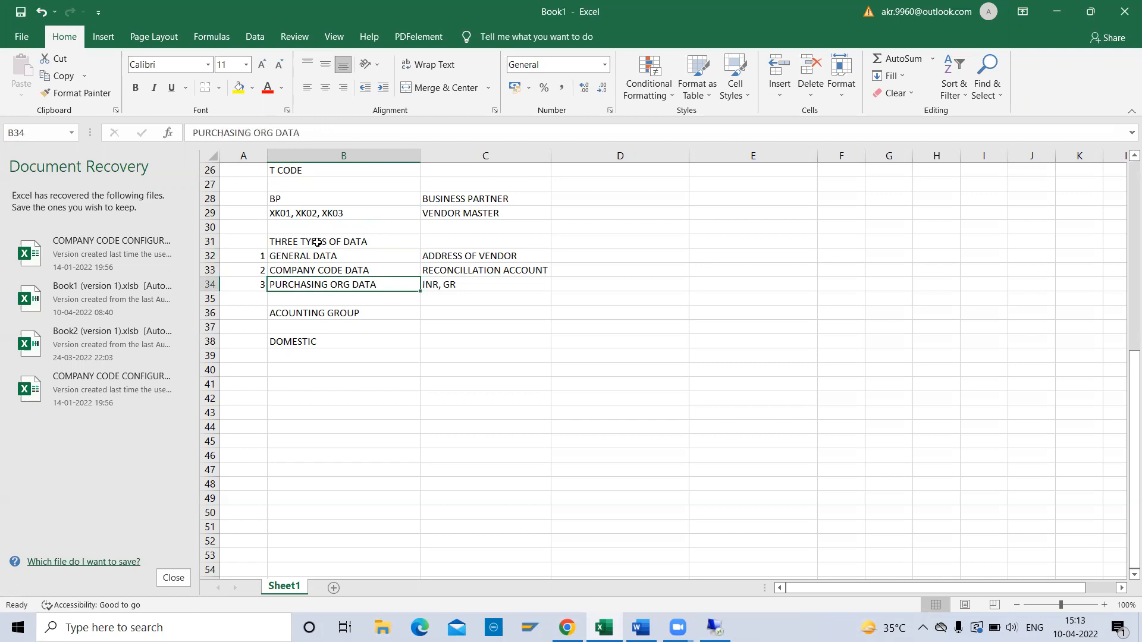
key(Up)
key(Up)
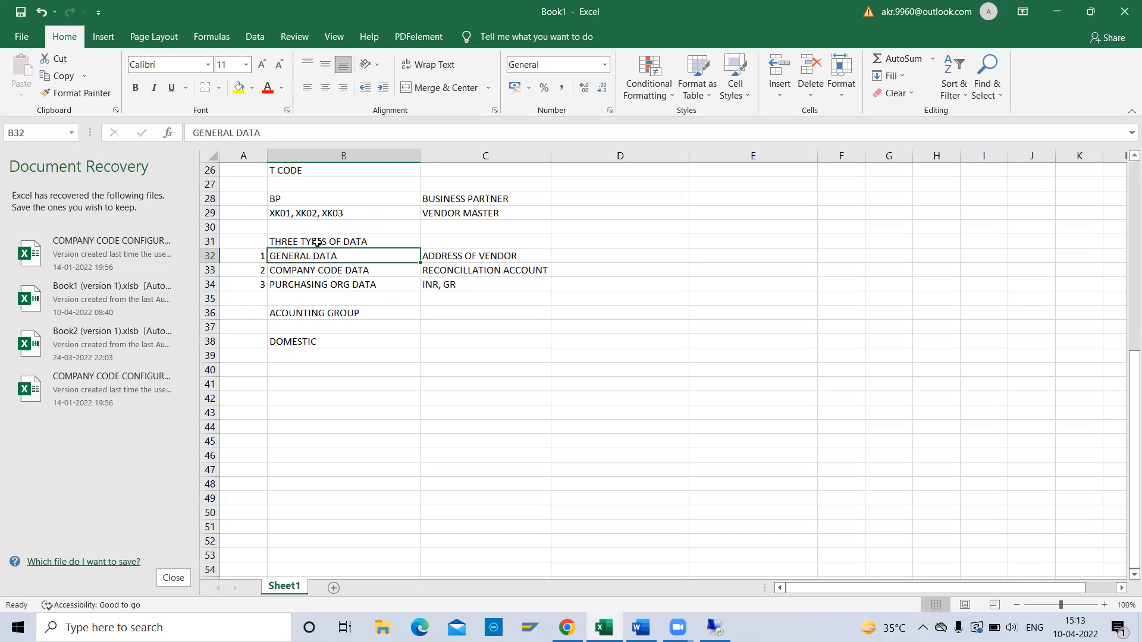
key(Right)
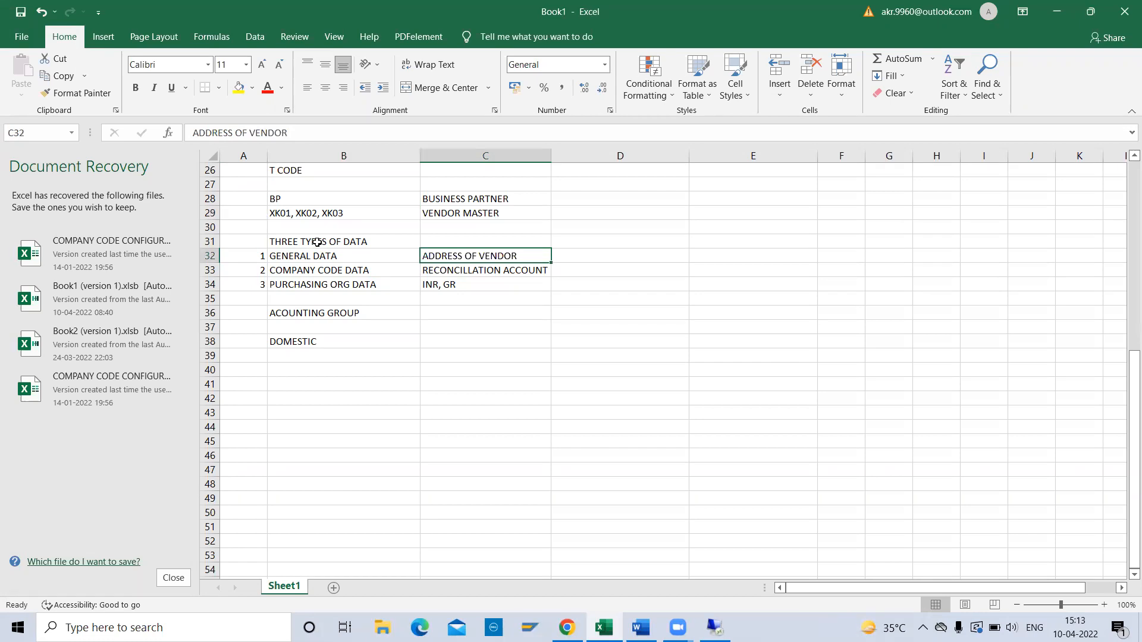
key(Down)
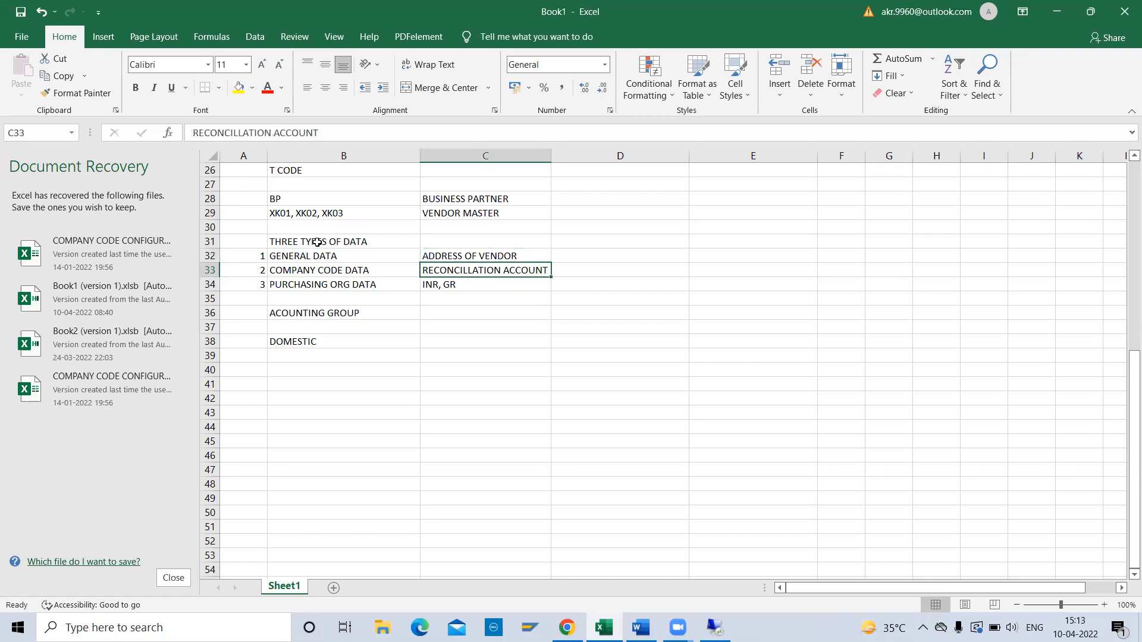
key(Left)
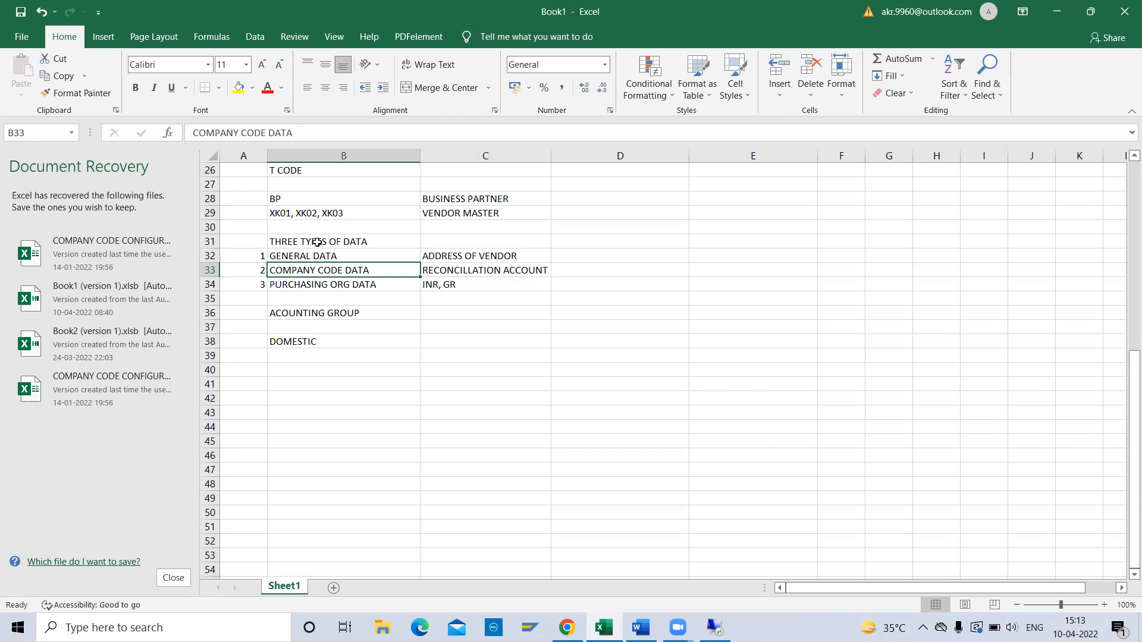
key(Right)
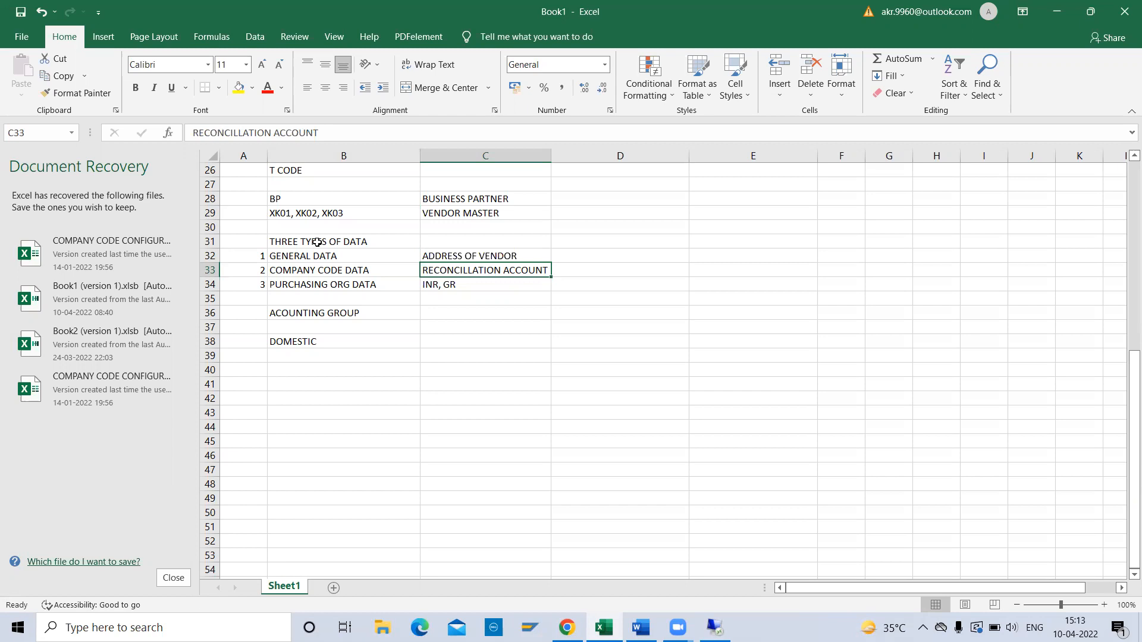
key(Left)
key(Down)
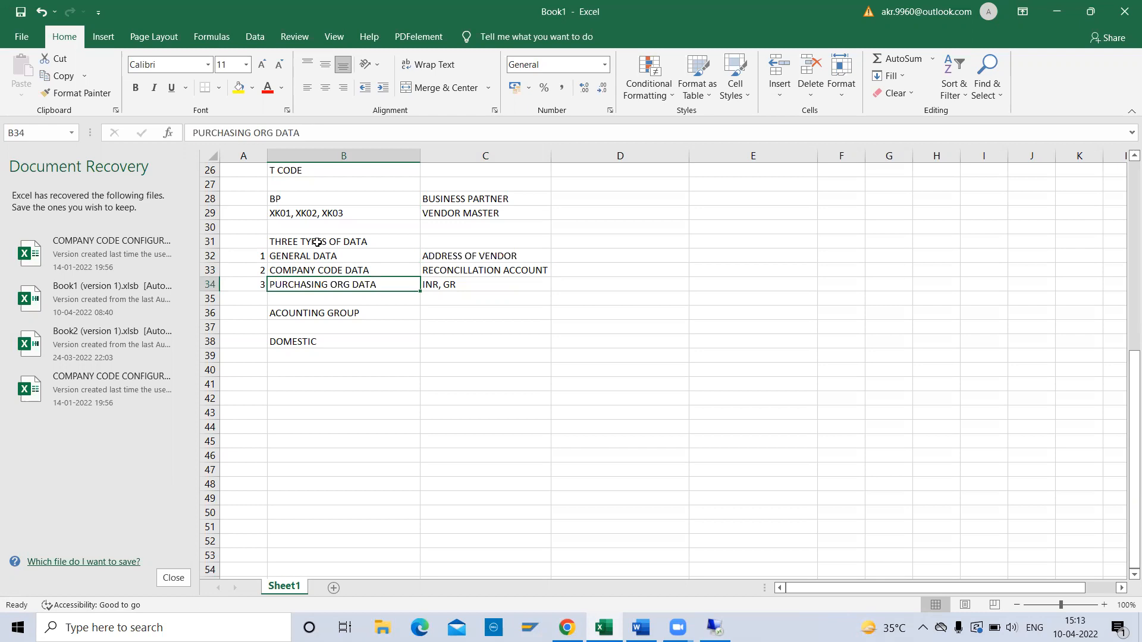
key(Right)
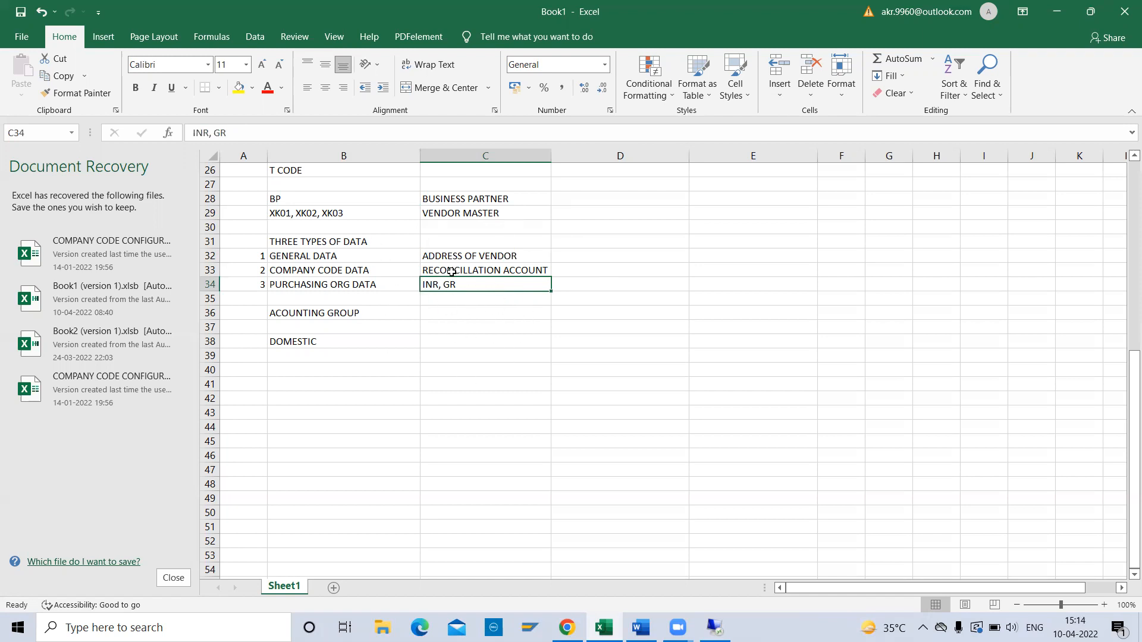
click(352, 285)
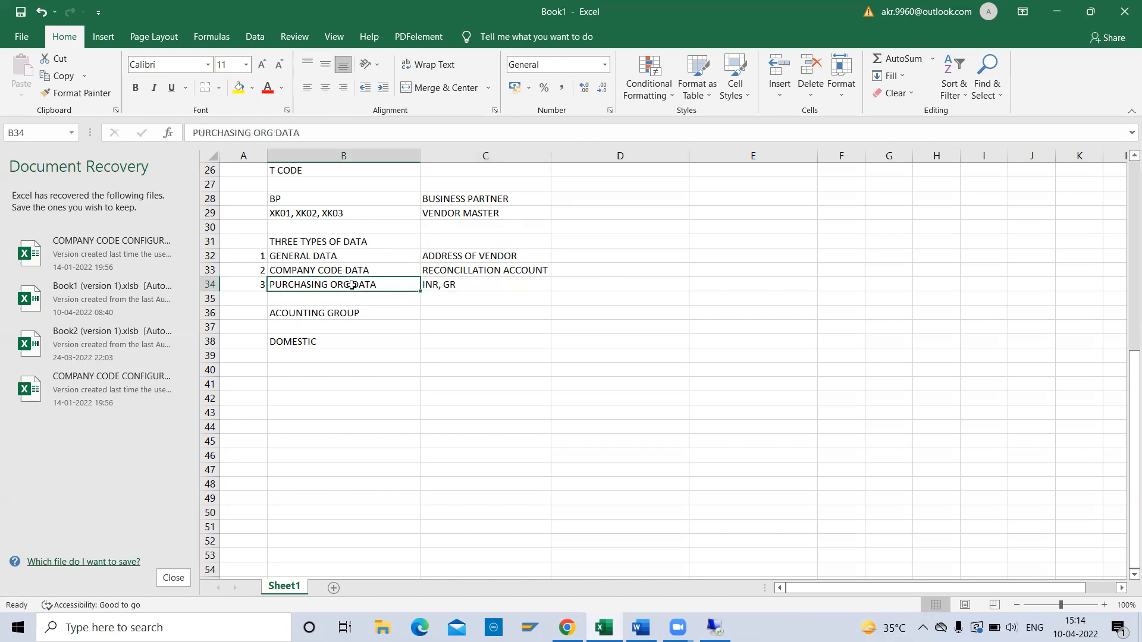
key(Down)
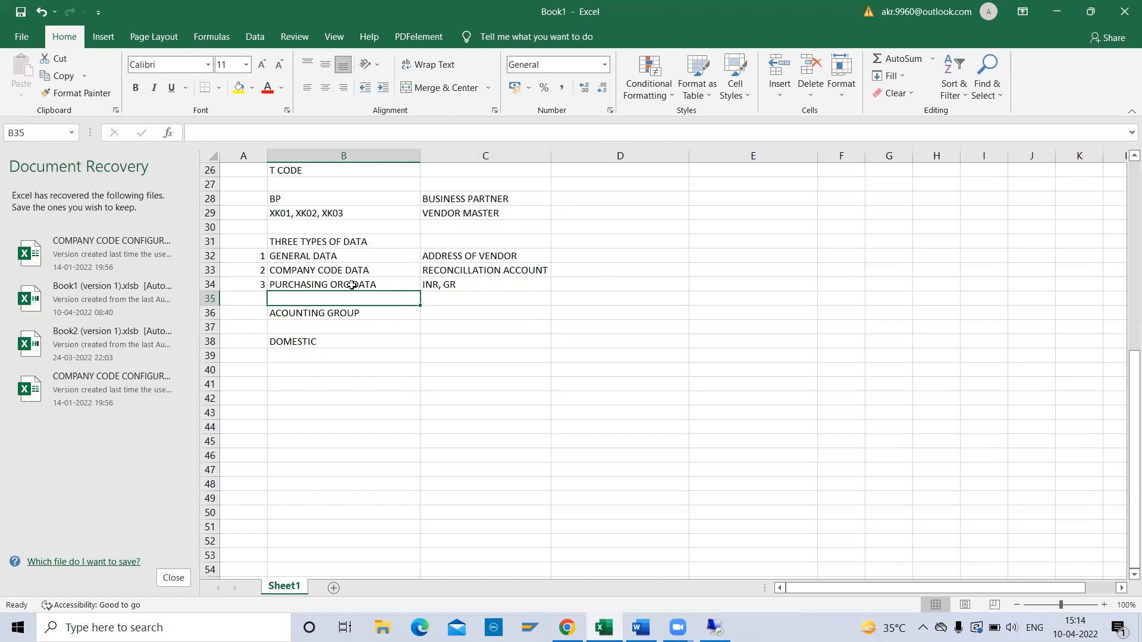
key(Down)
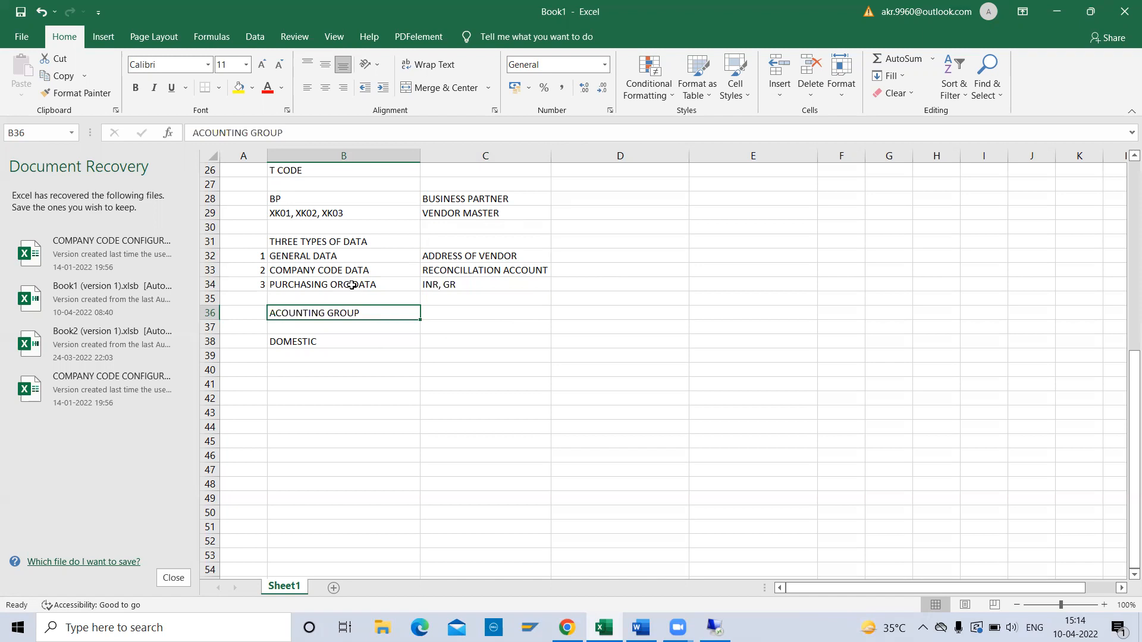
key(Down)
key(Up)
key(Down)
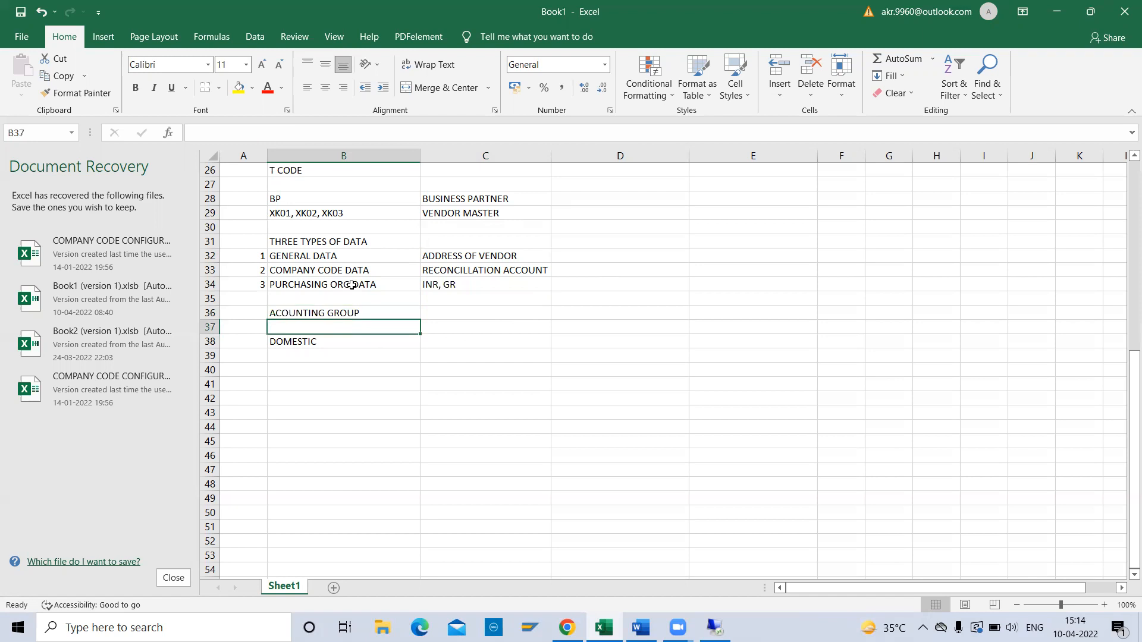
key(Up)
key(Down)
key(Down)
key(Down)
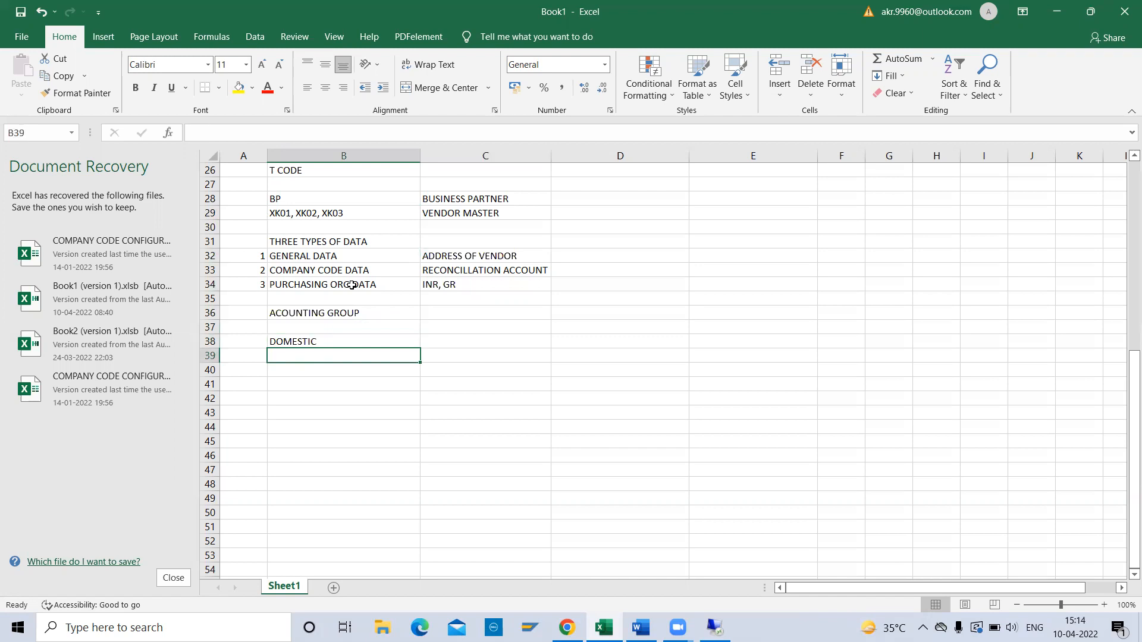
Add ONE TIME in B39 and INTERNAATIONAL VENDOR in B40 below DOMESTIC.
text(ONE TIME)
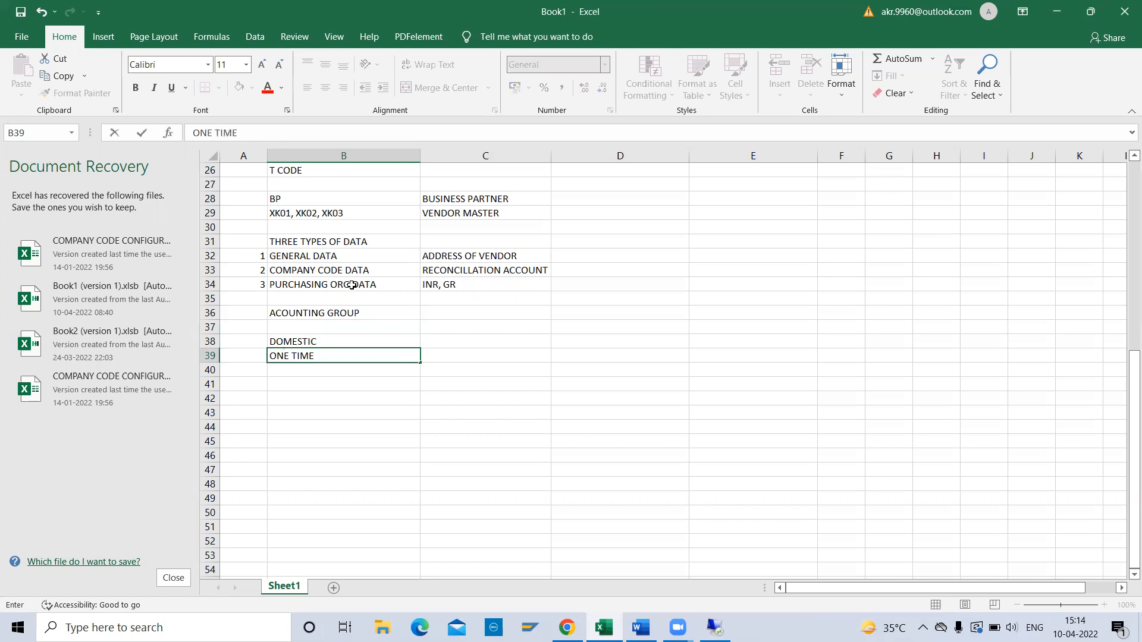
key(Return)
text(INTERN)
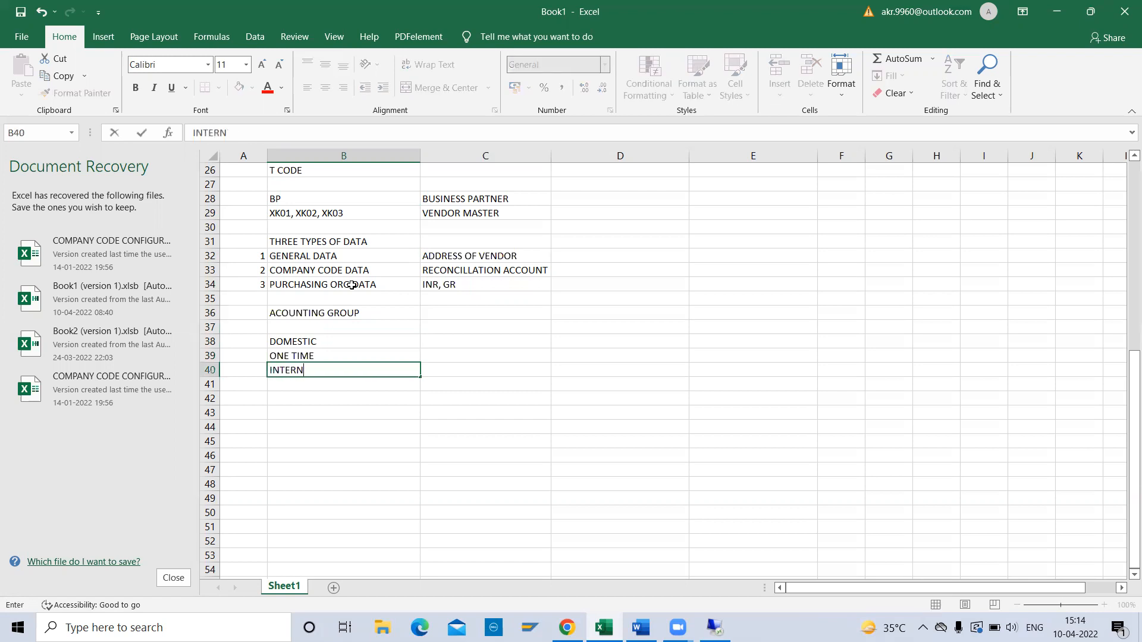
text(AATIONAL VENDOR)
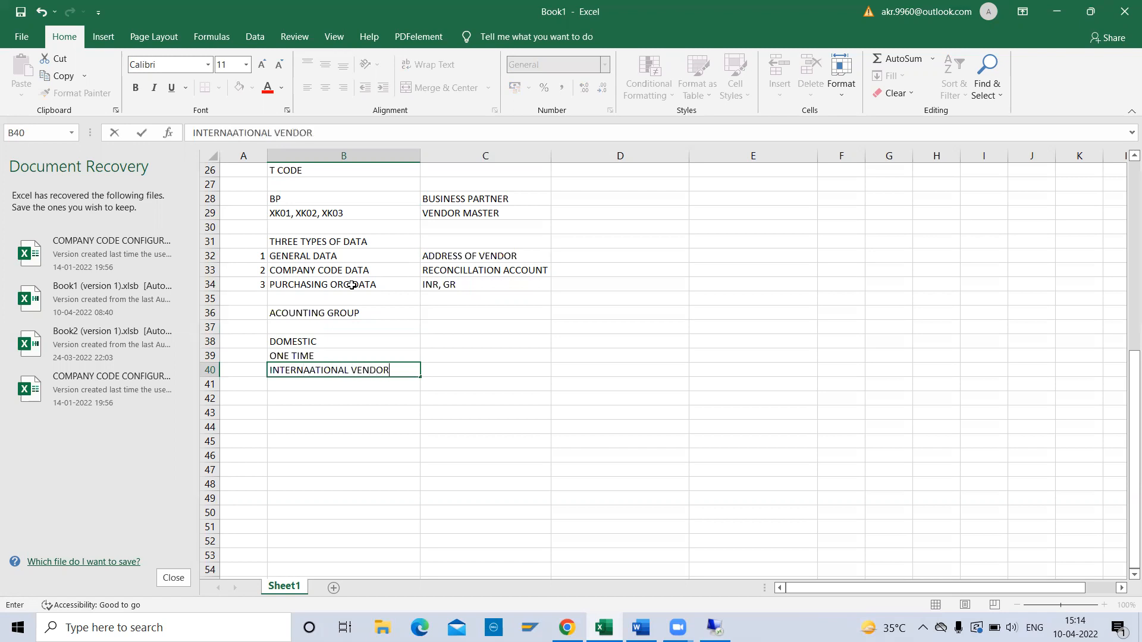
key(Return)
key(Up)
key(Up)
key(Up)
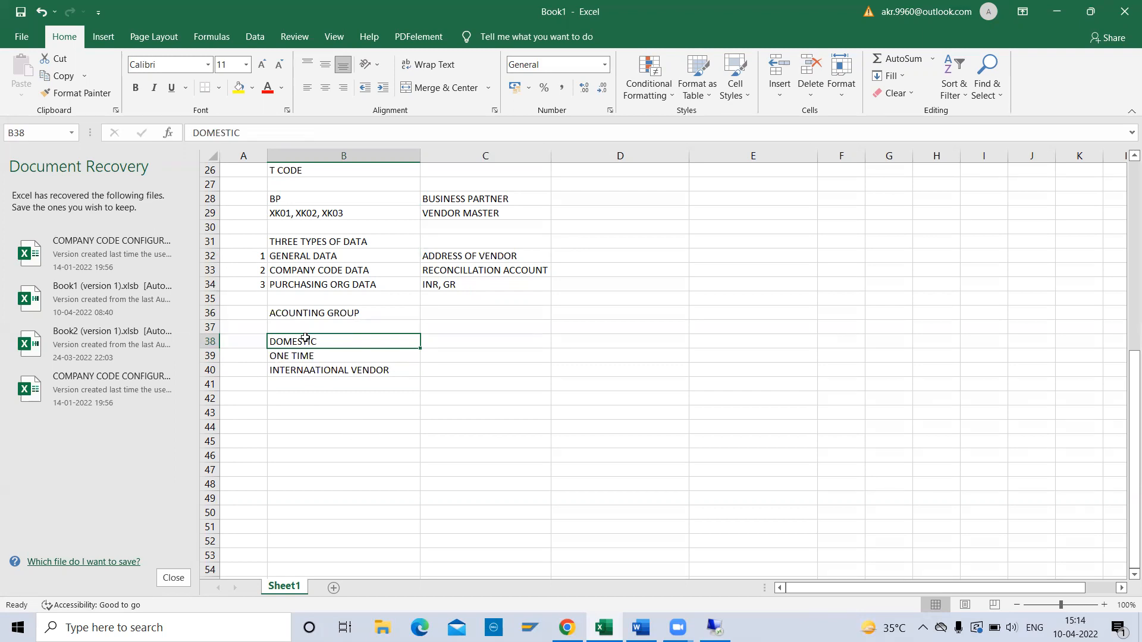
key(Down)
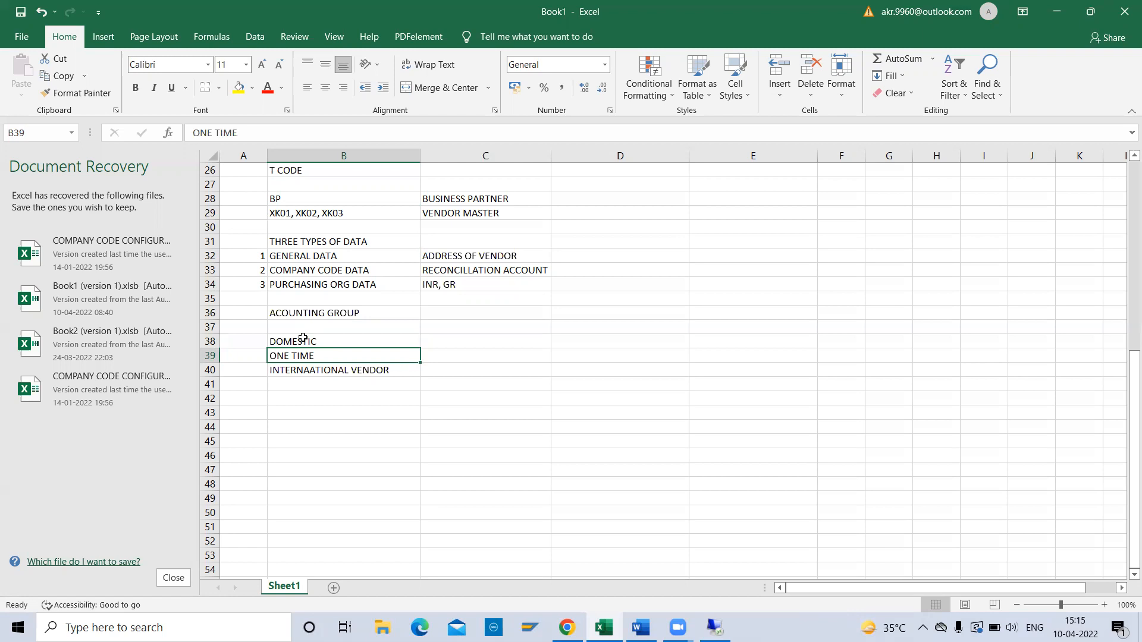
Fix B40 to read INTERNATIONAL VENDOR and select its row across columns B and C.
key(Down)
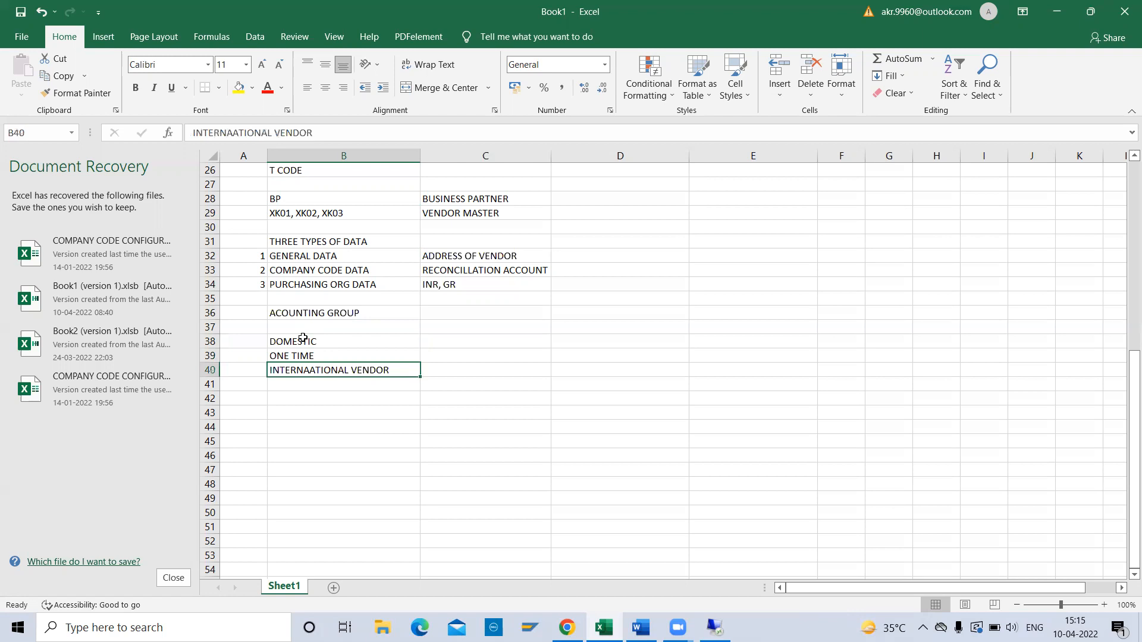
click(239, 134)
key(BackSpace)
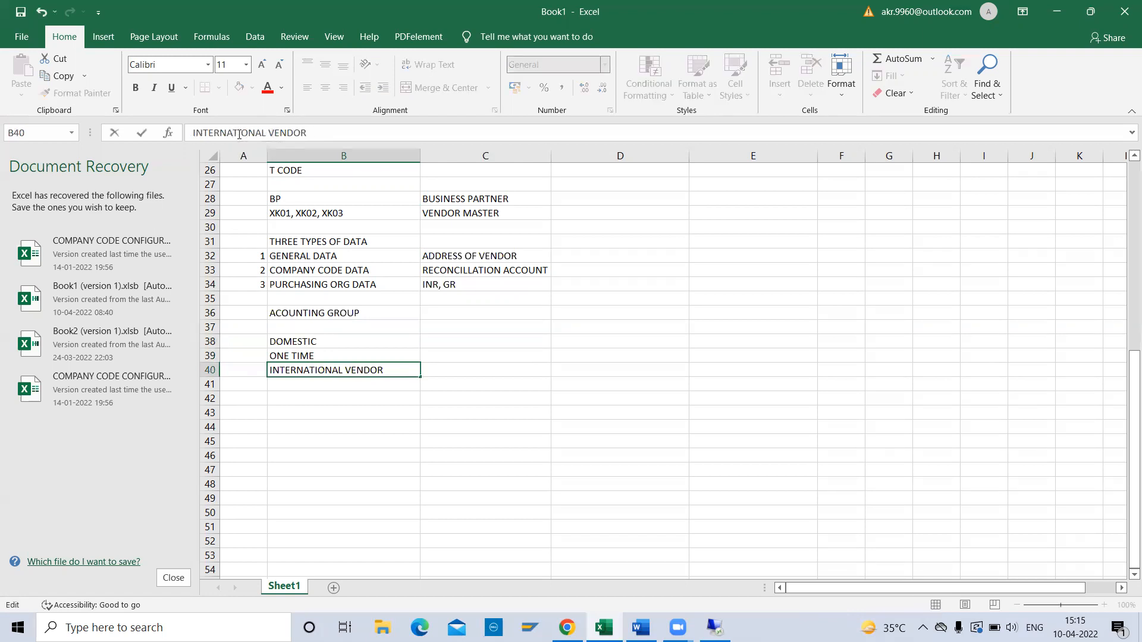
click(299, 397)
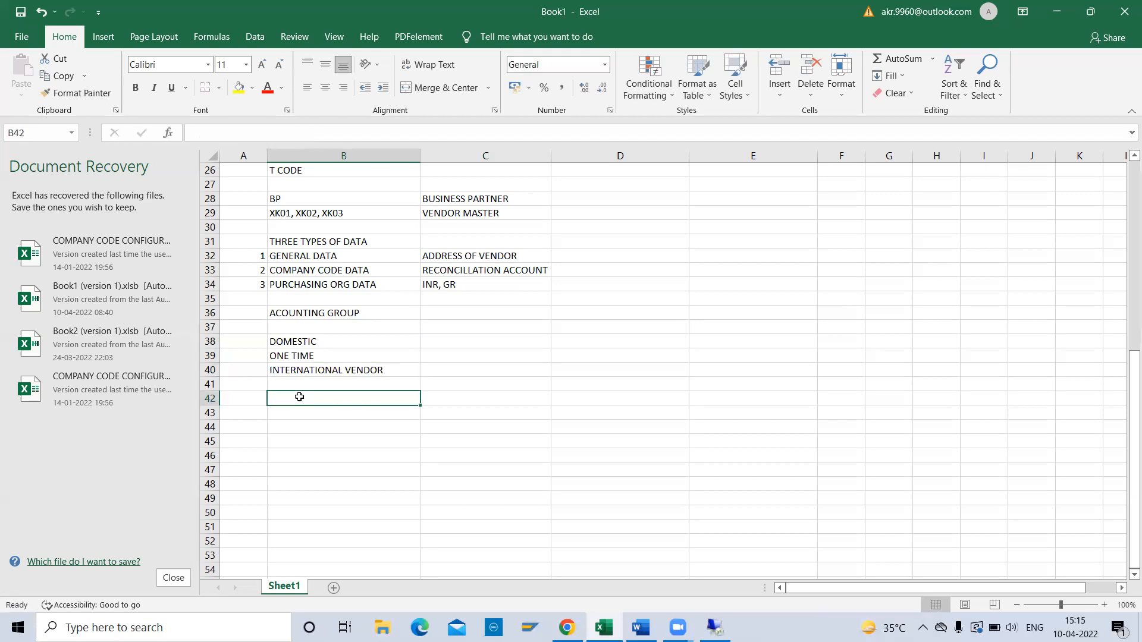
click(331, 372)
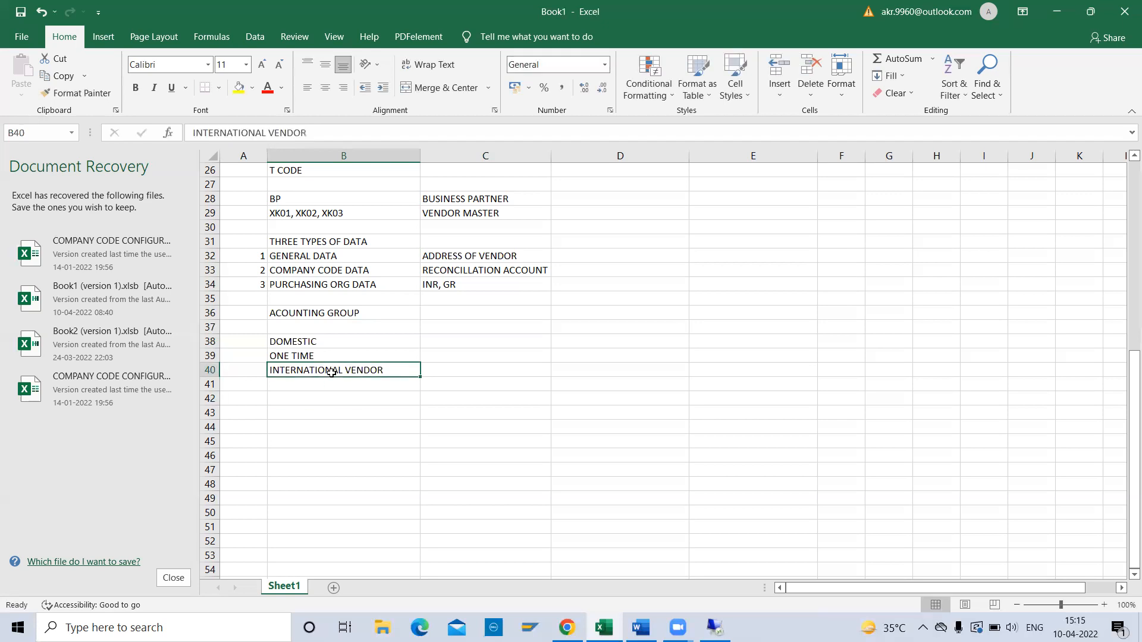
drag(395, 372, 453, 375)
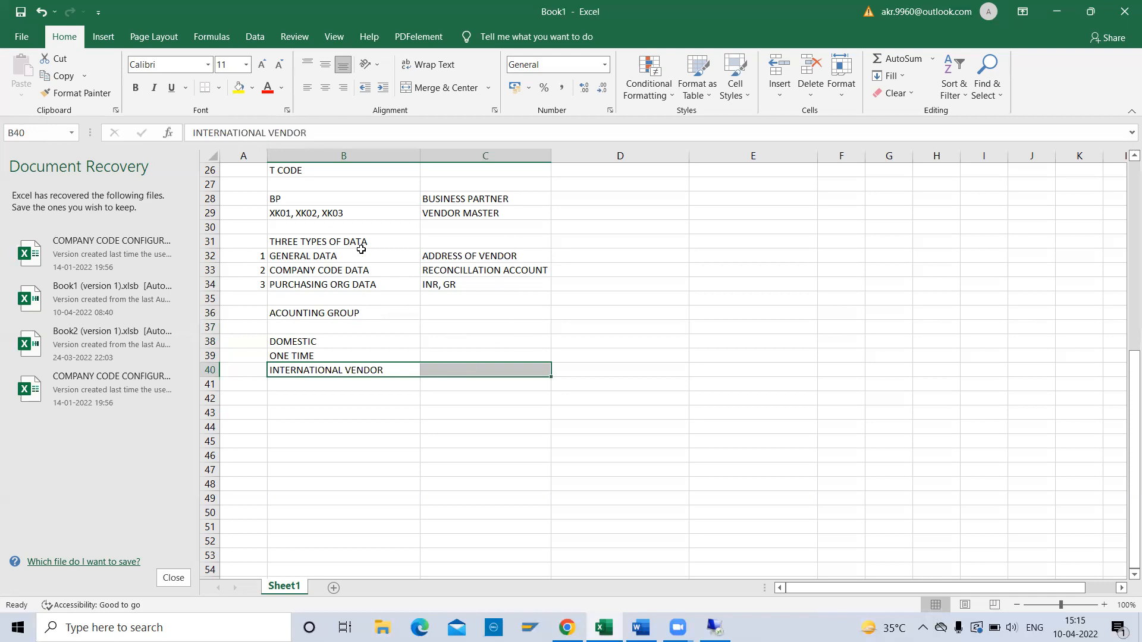
Step through the column C notes and the DOMESTIC, ONE TIME, INTERNATIONAL VENDOR list.
click(469, 269)
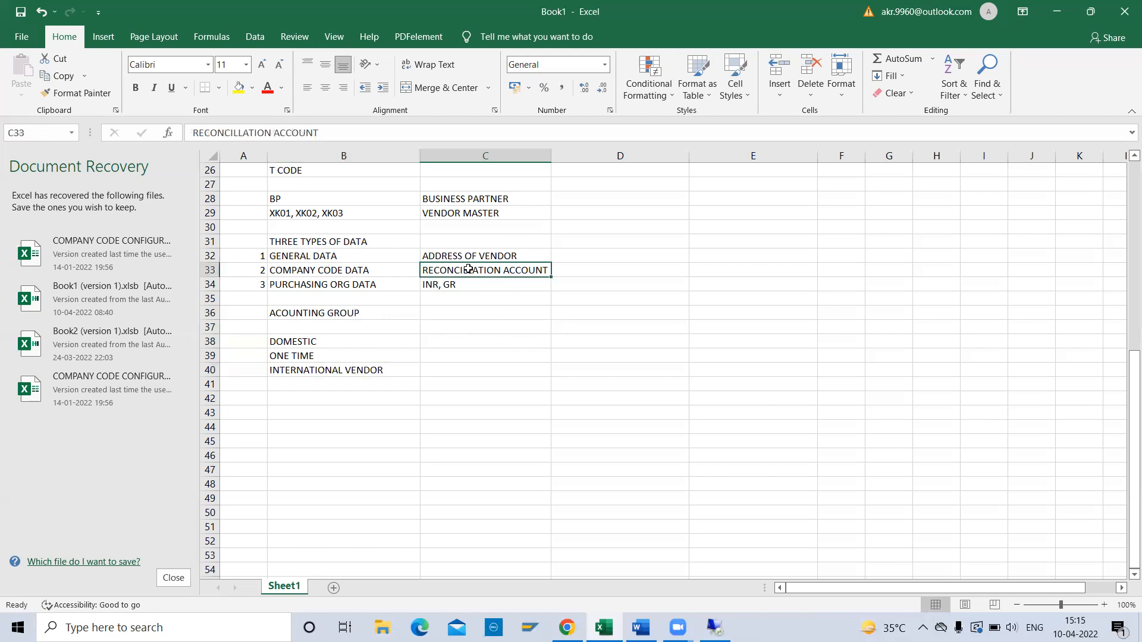
key(Down)
key(Up)
key(Down)
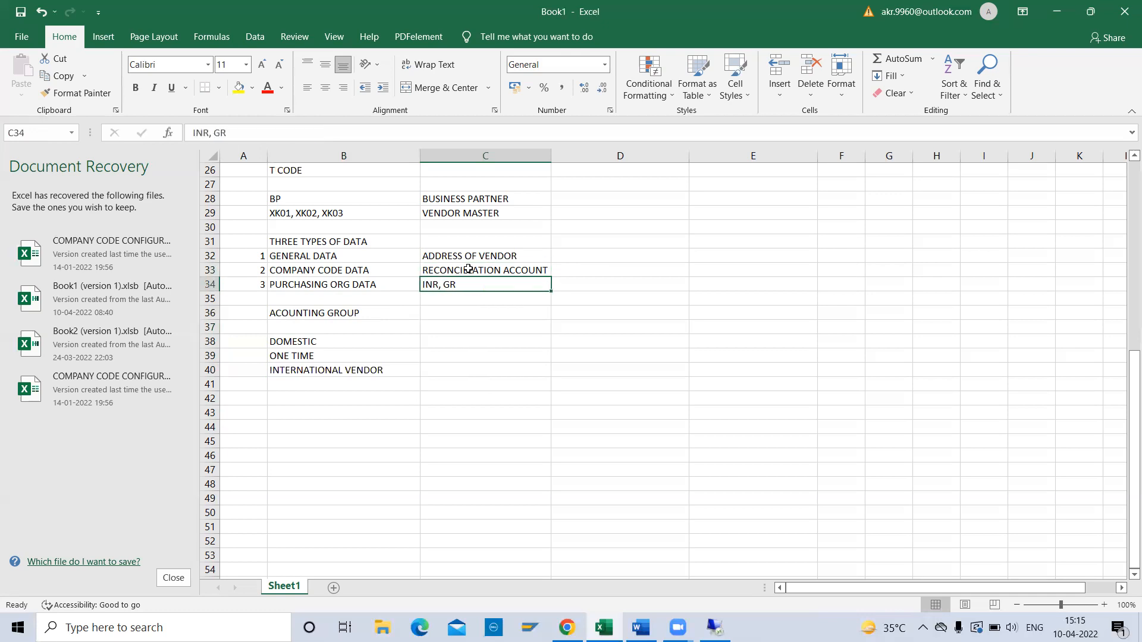
key(Up)
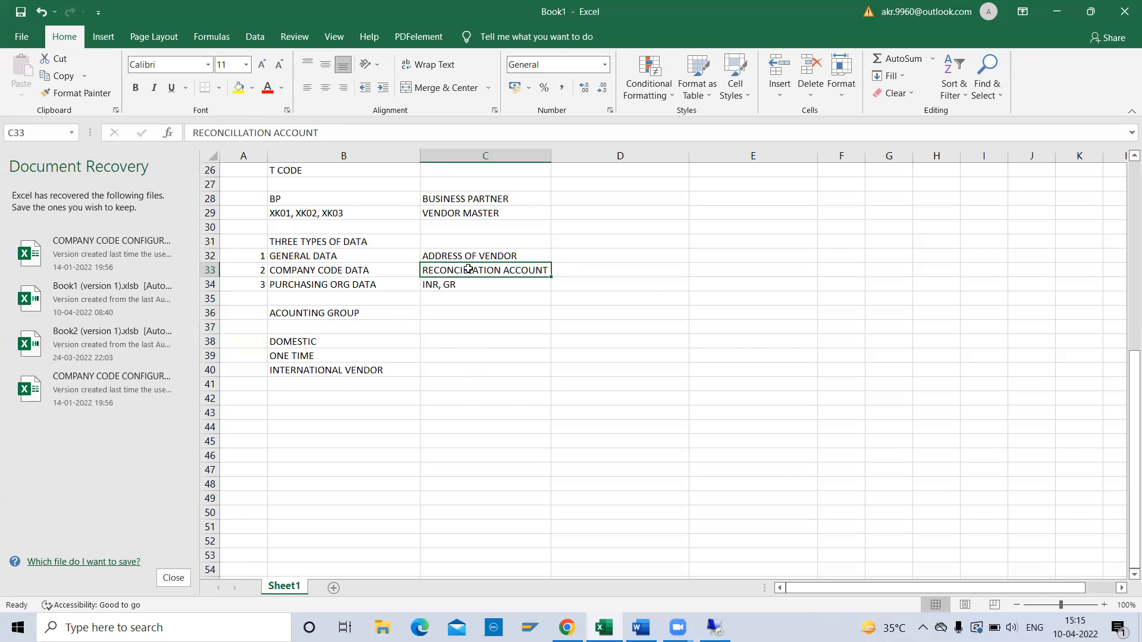
key(Down)
key(Down)
key(Down)
key(Down)
key(Down)
key(Down)
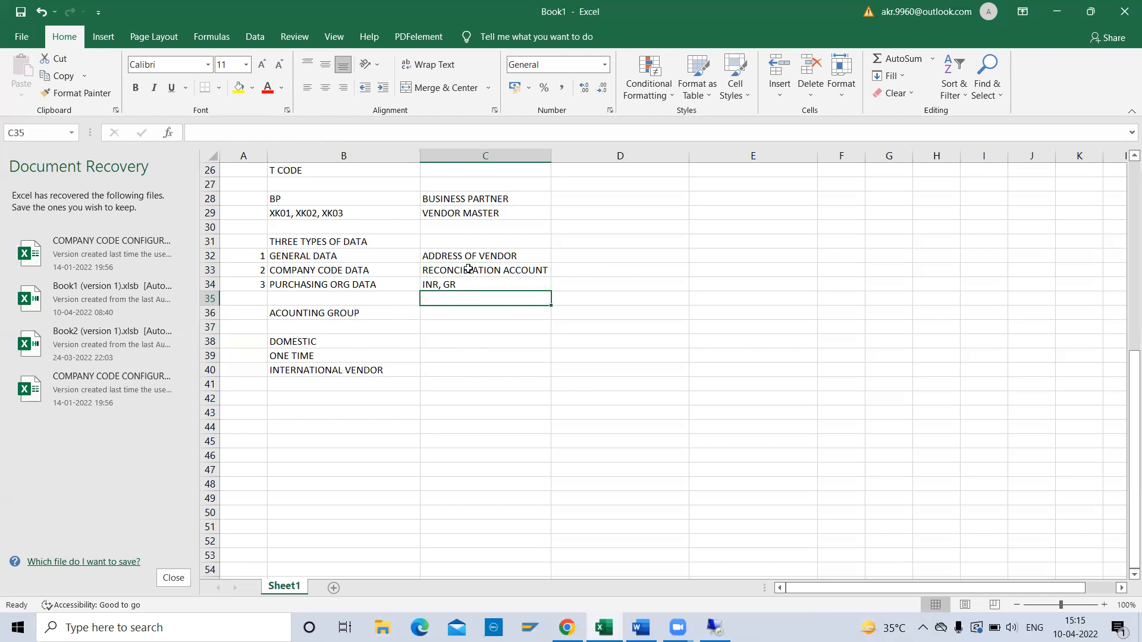
key(Left)
key(Up)
key(Down)
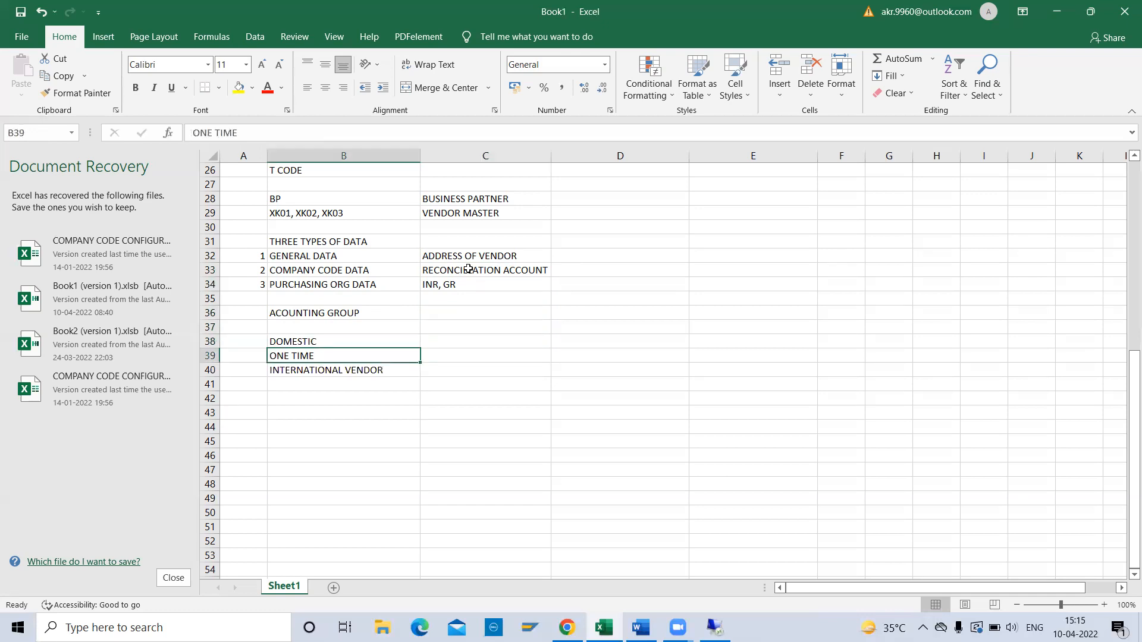
key(Down)
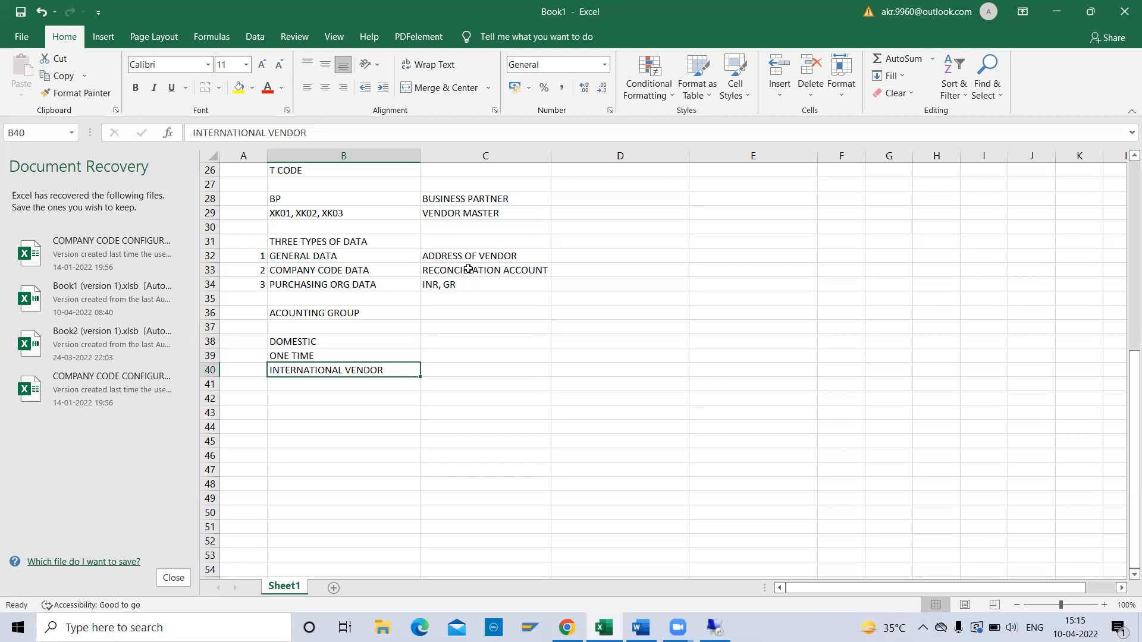
key(Down)
key(Down)
key(Down)
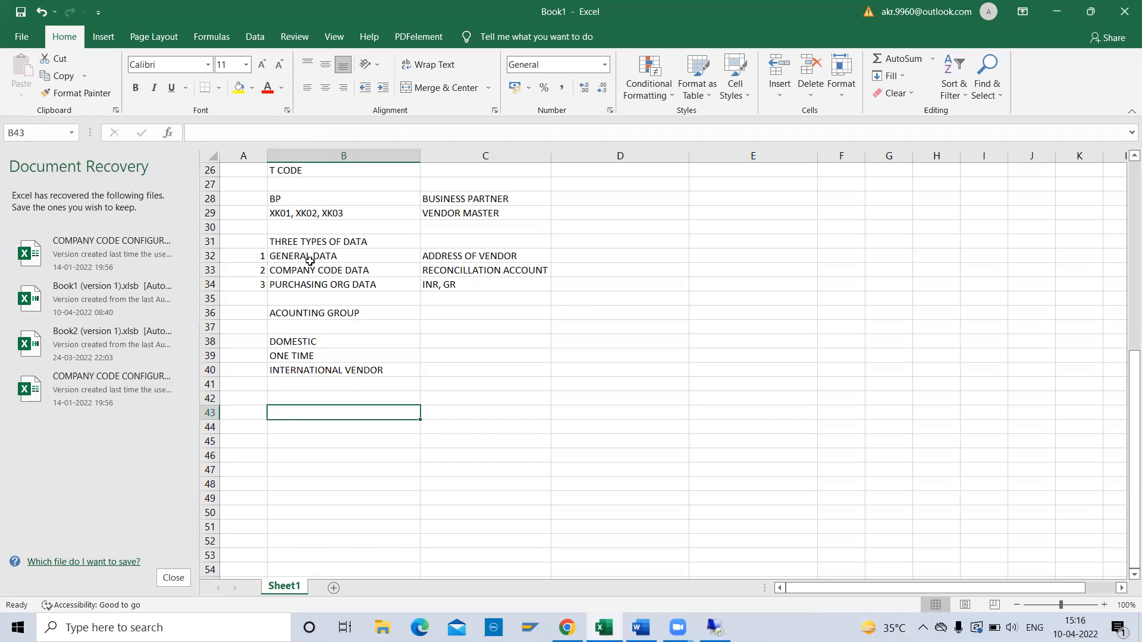
Enter BP ROLE in B42.
key(Up)
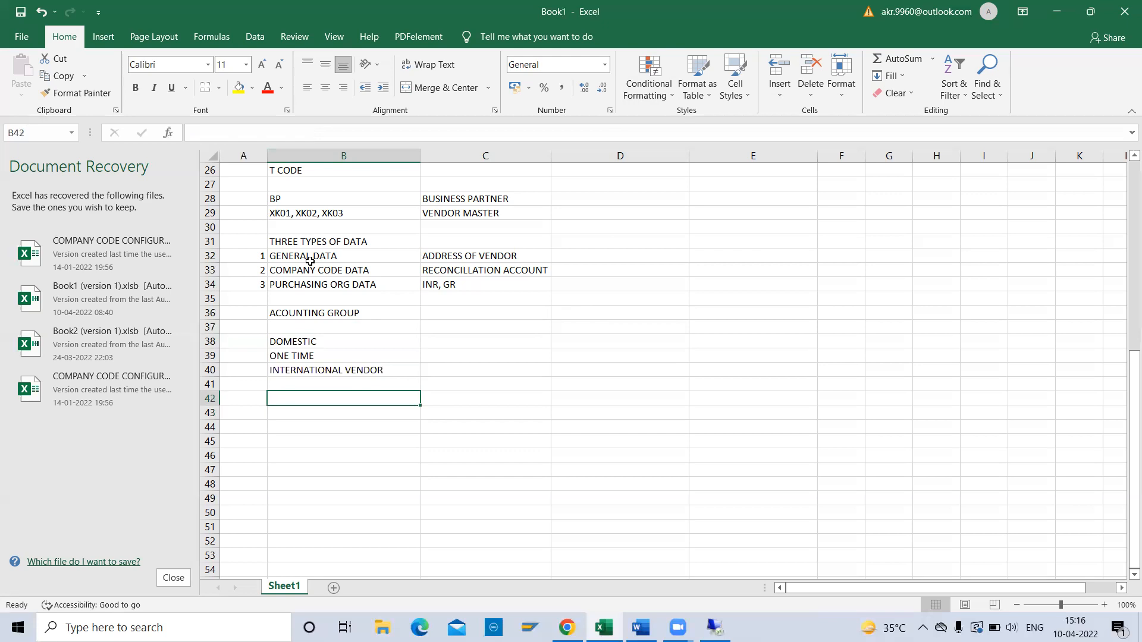
text(BP ROLE)
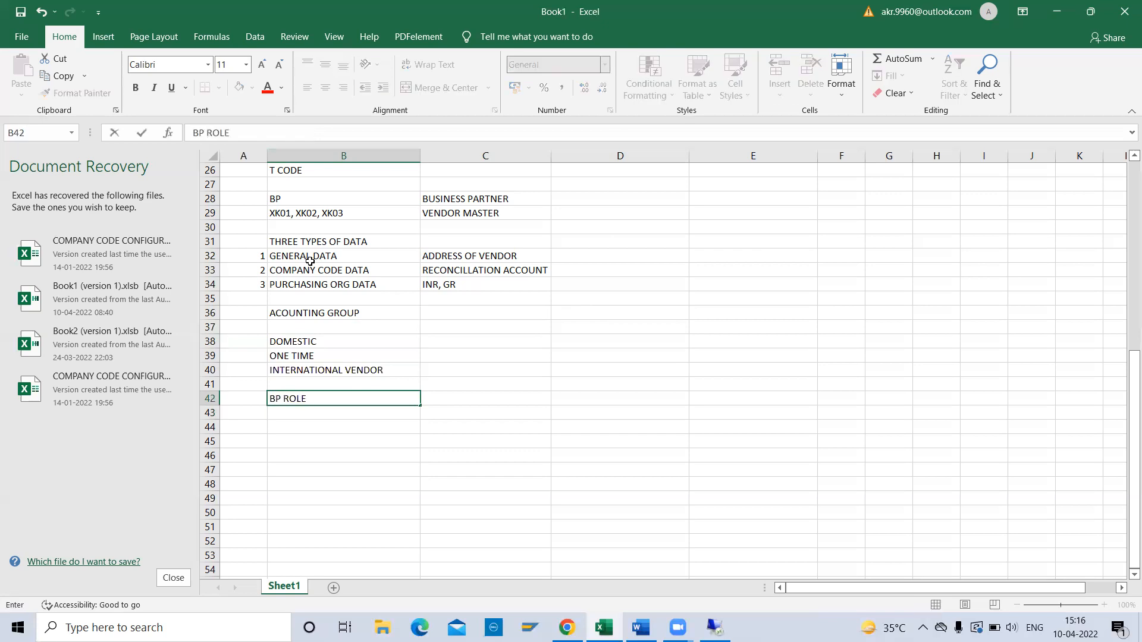
key(Return)
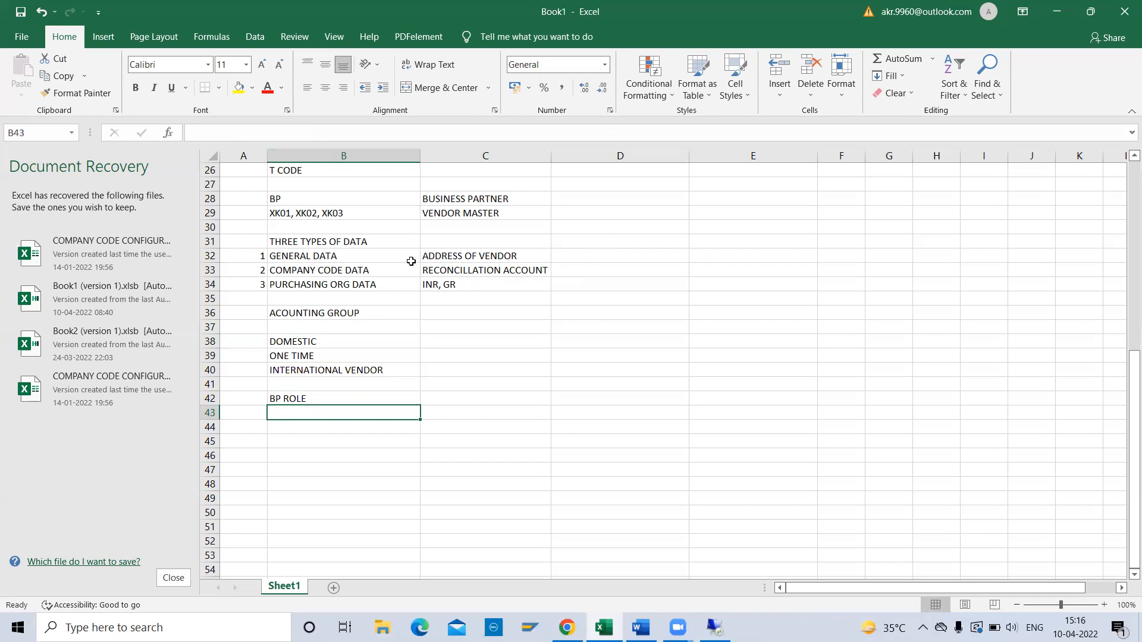
Add the heading BP ROLE in D31 and begin entering 000000 in D32.
click(607, 258)
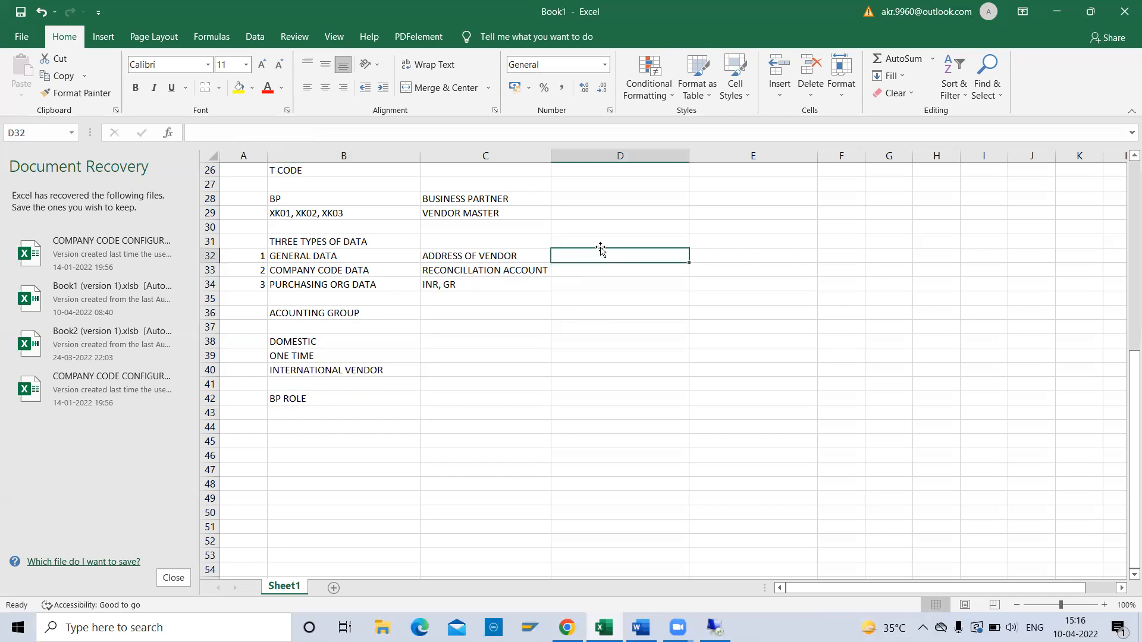
click(596, 239)
text(BP ROLE)
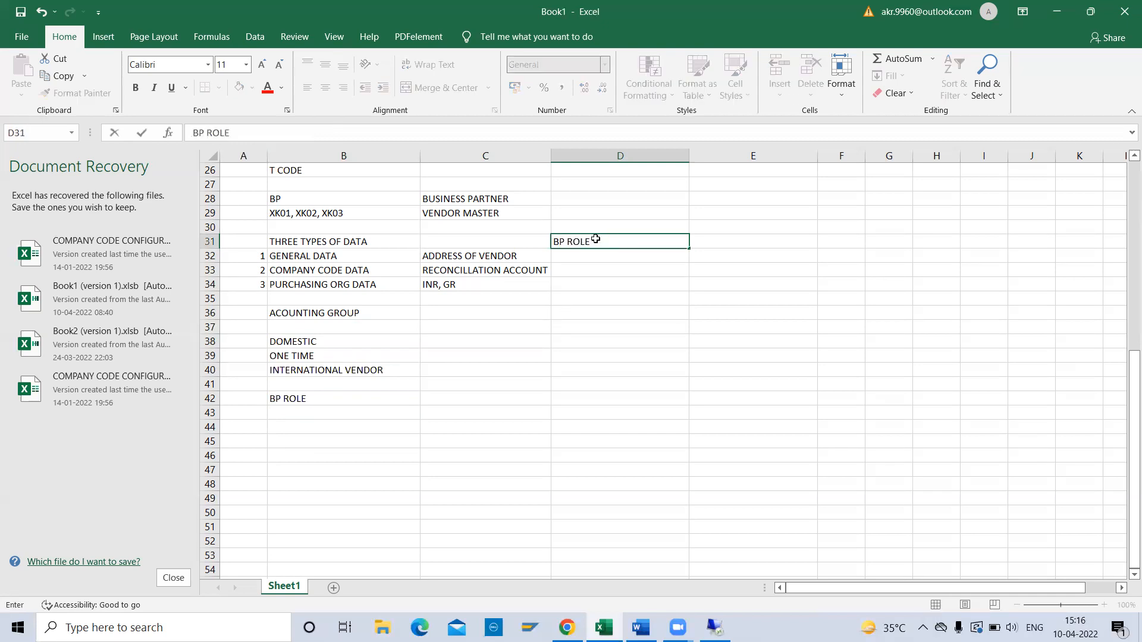
key(Return)
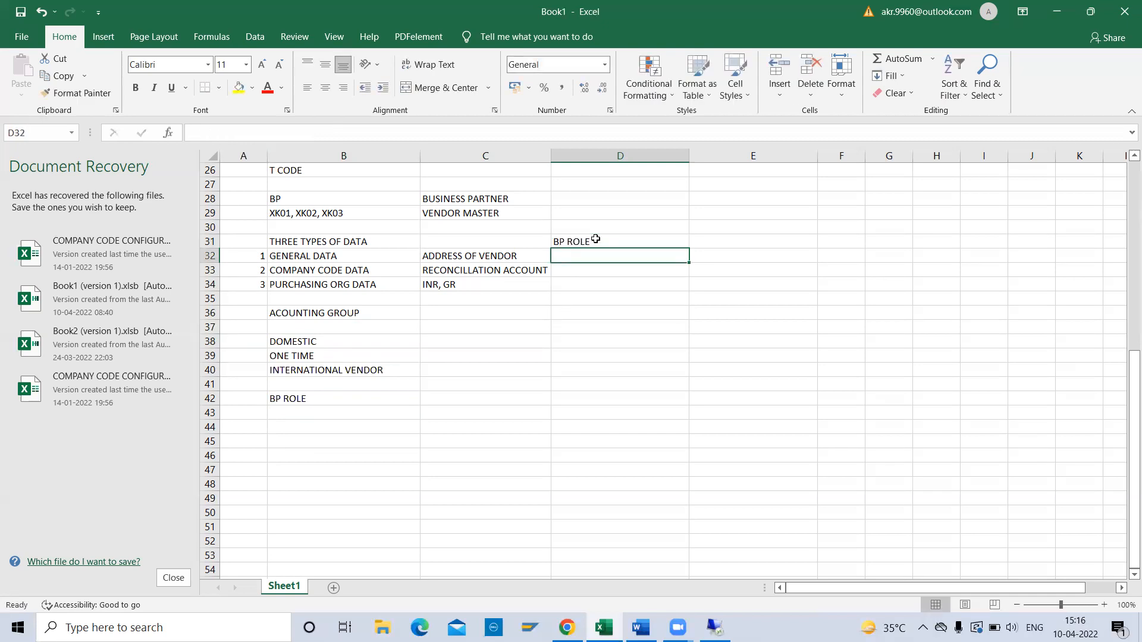
text(00)
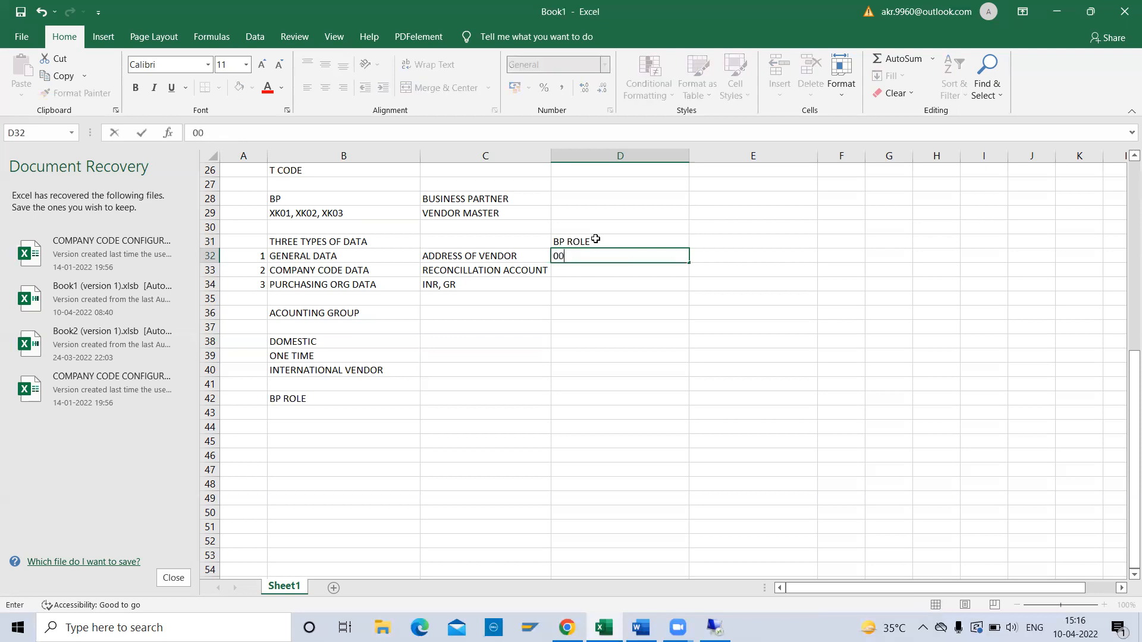
text(0000)
Format D32 as Text and enter 000000 in it.
key(Return)
key(Up)
click(604, 64)
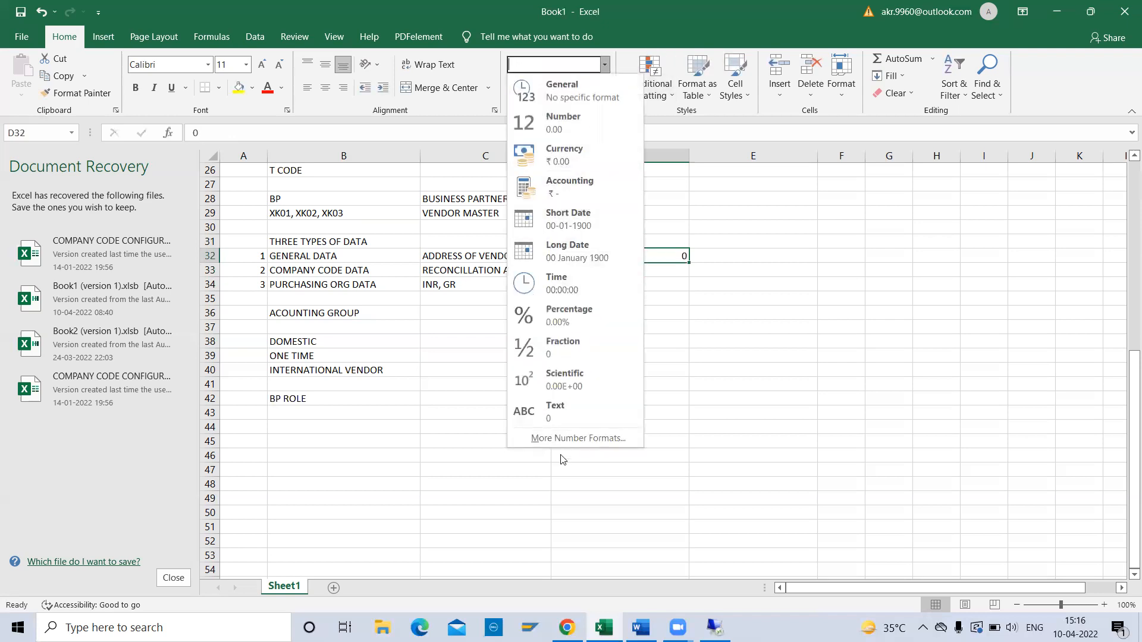
click(565, 404)
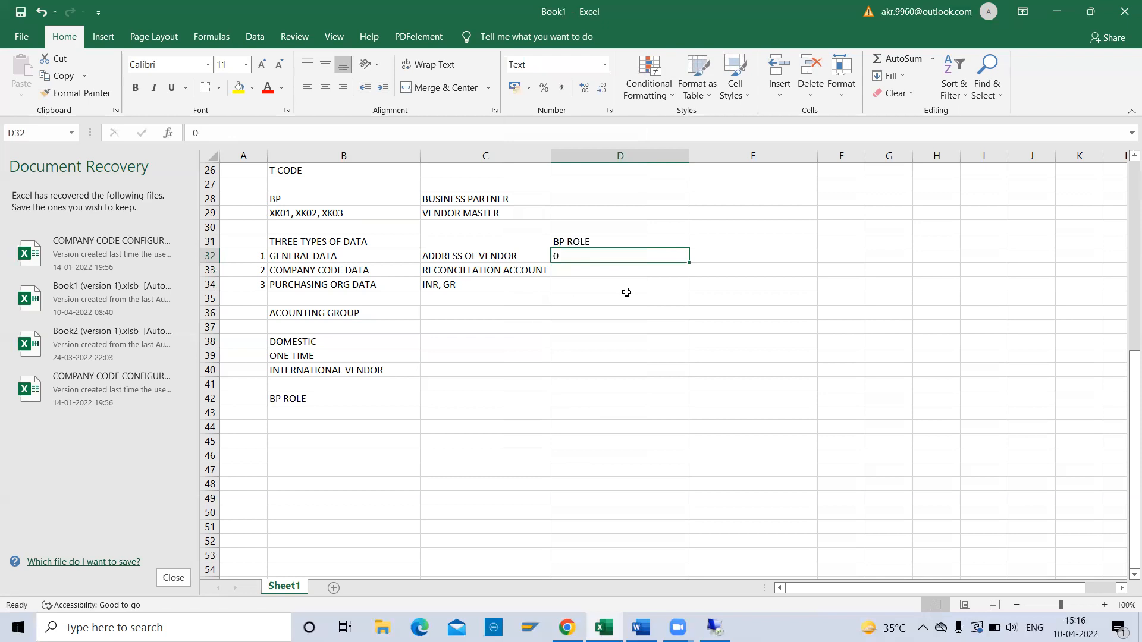
text(000000)
key(Return)
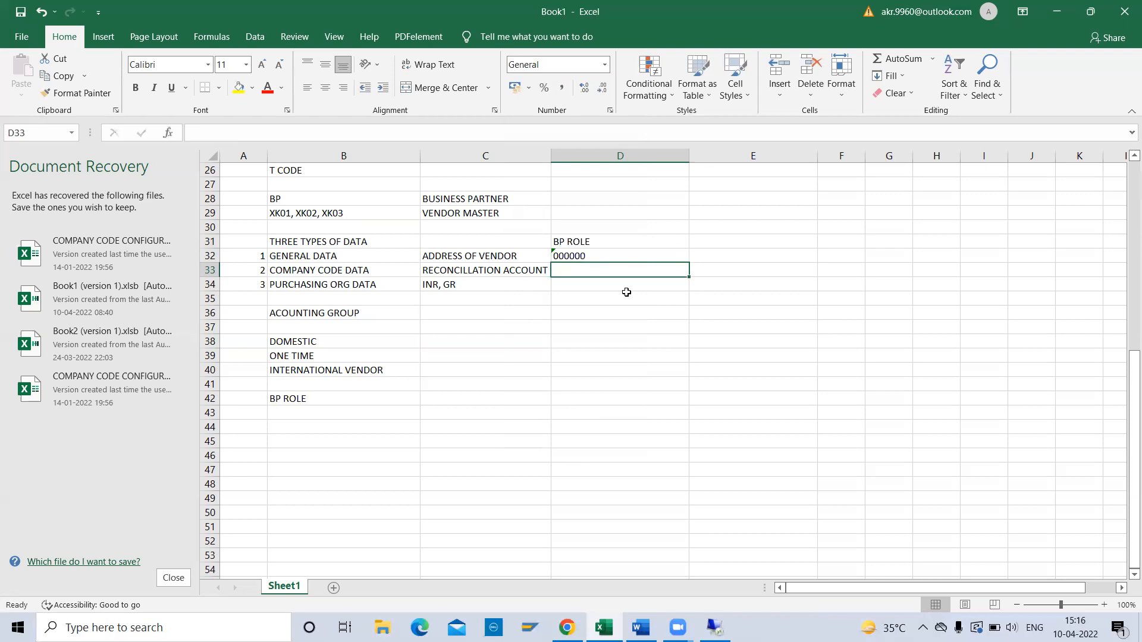
Enter FLVN00 in D33 and FLVN01 in D34.
text(FLVN)
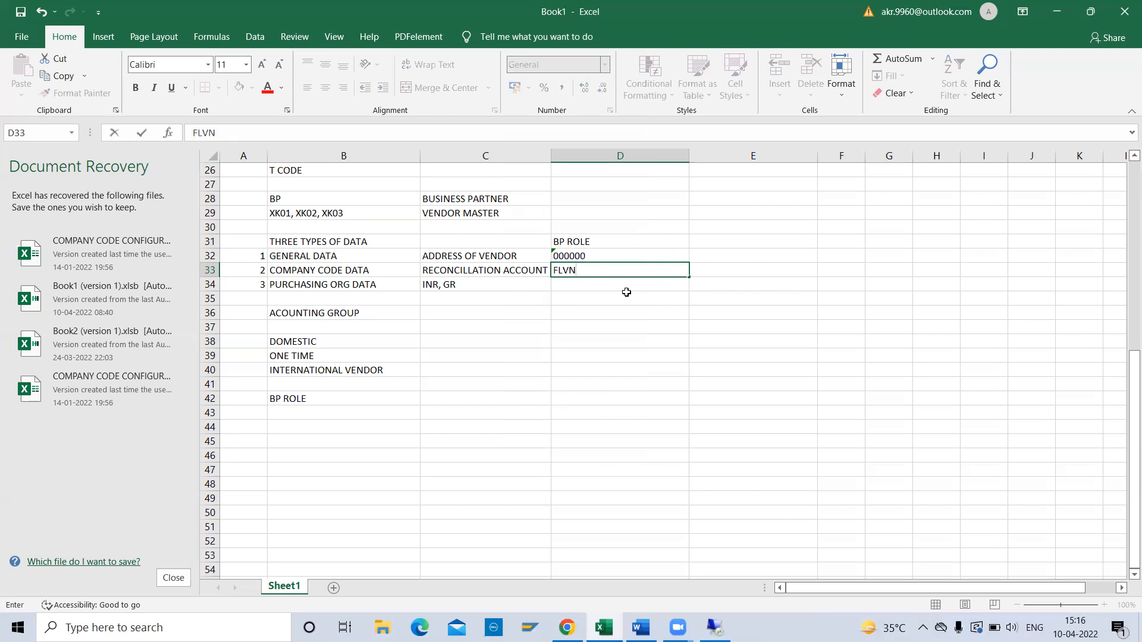
text(00)
key(Return)
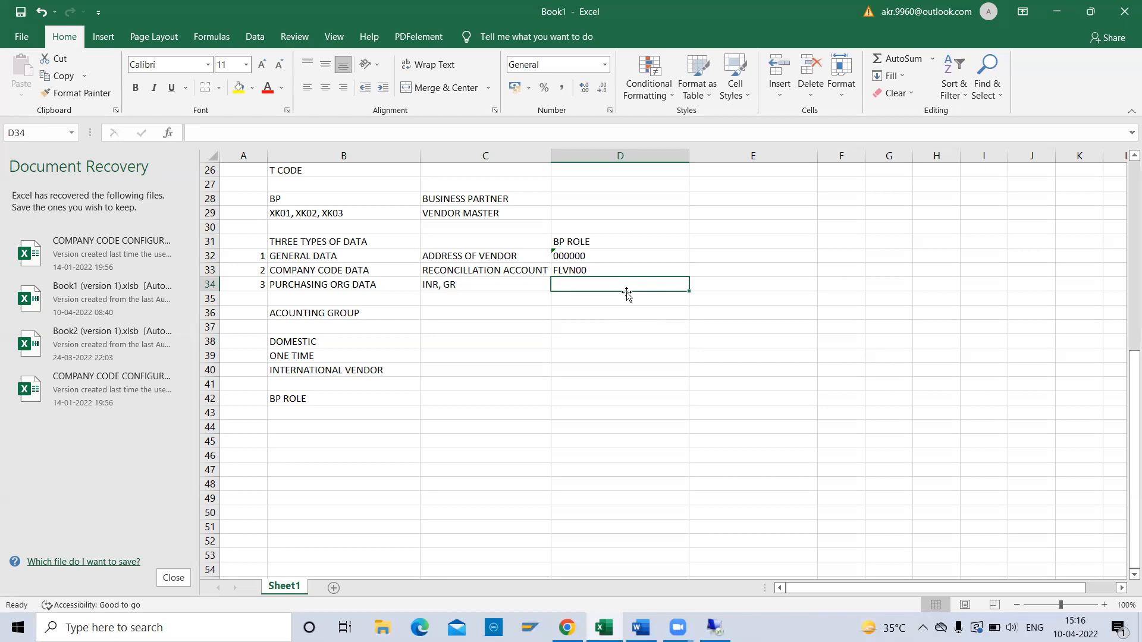
text(FLVN01)
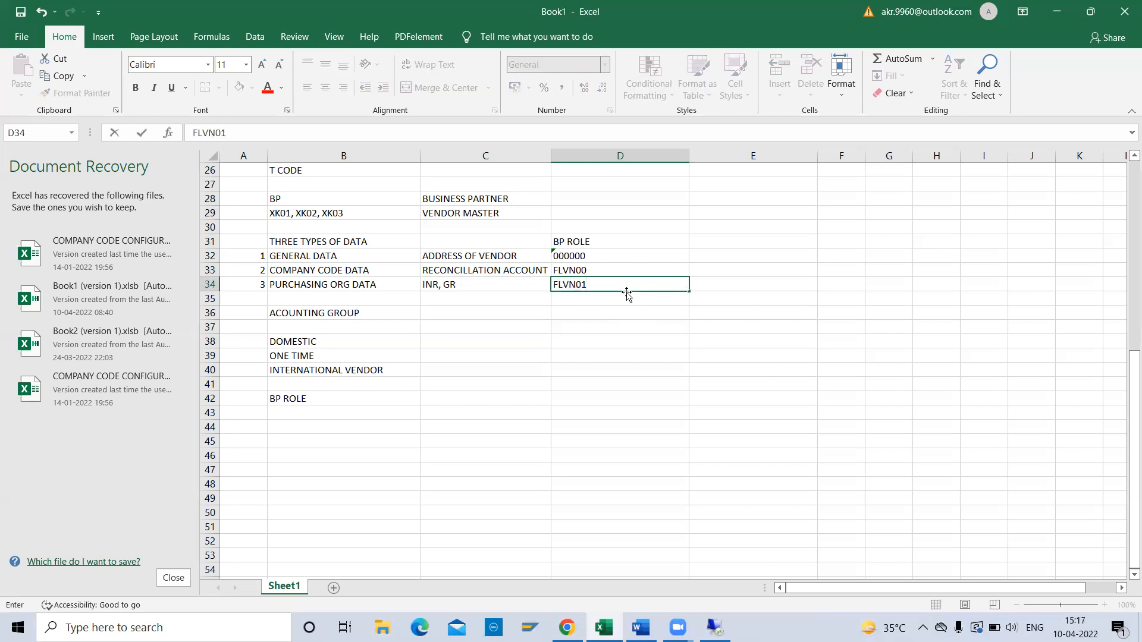
key(Return)
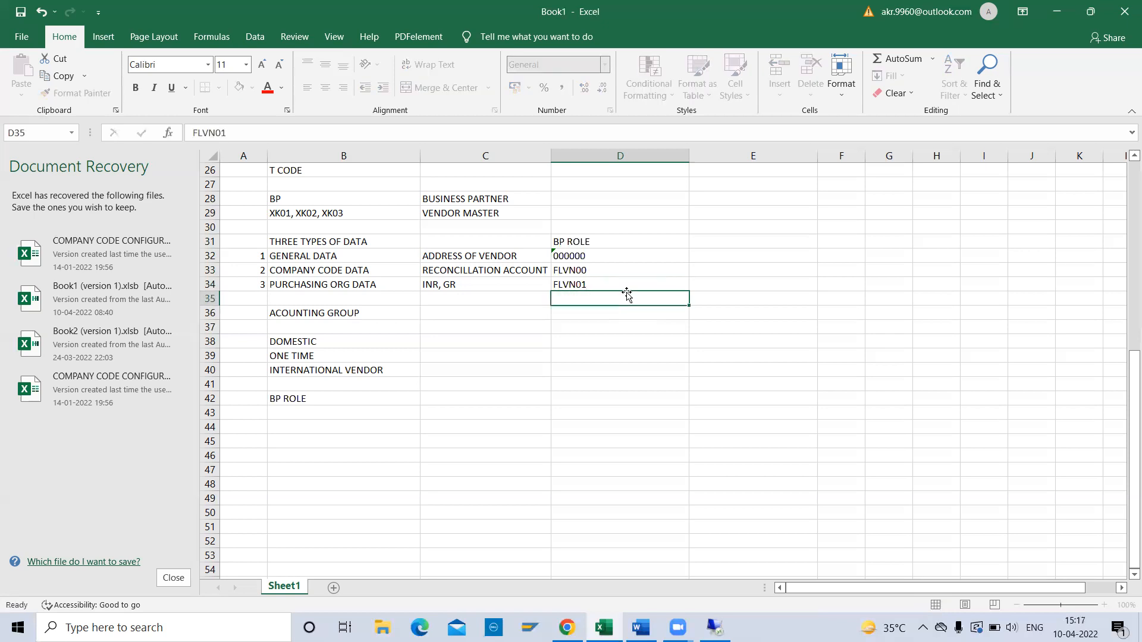
key(Up)
key(Up)
key(Up)
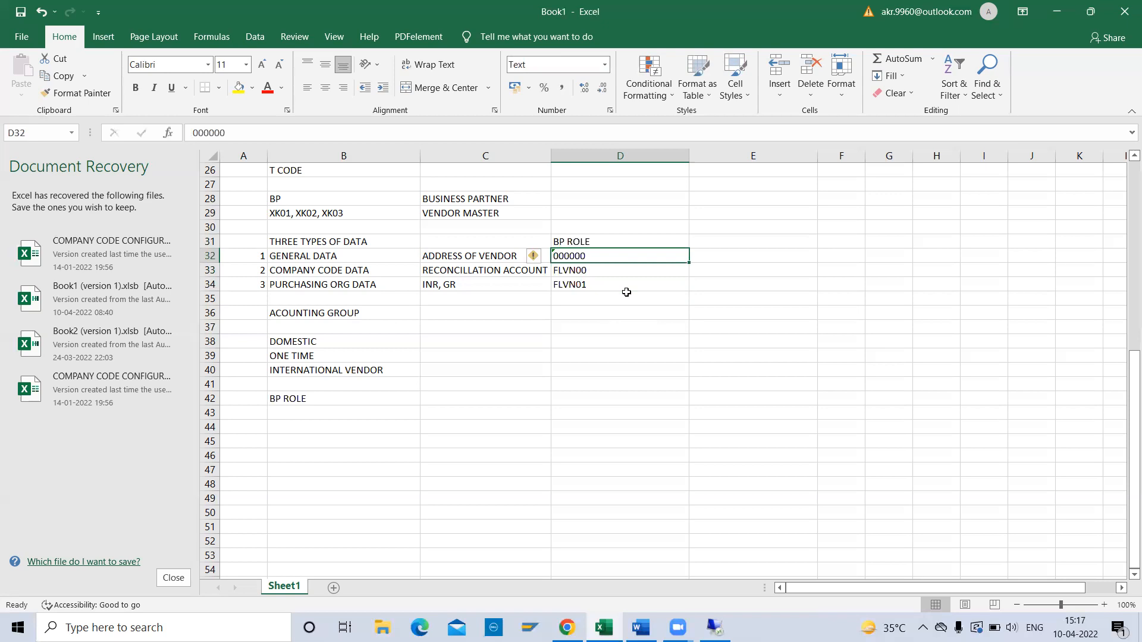
key(Left)
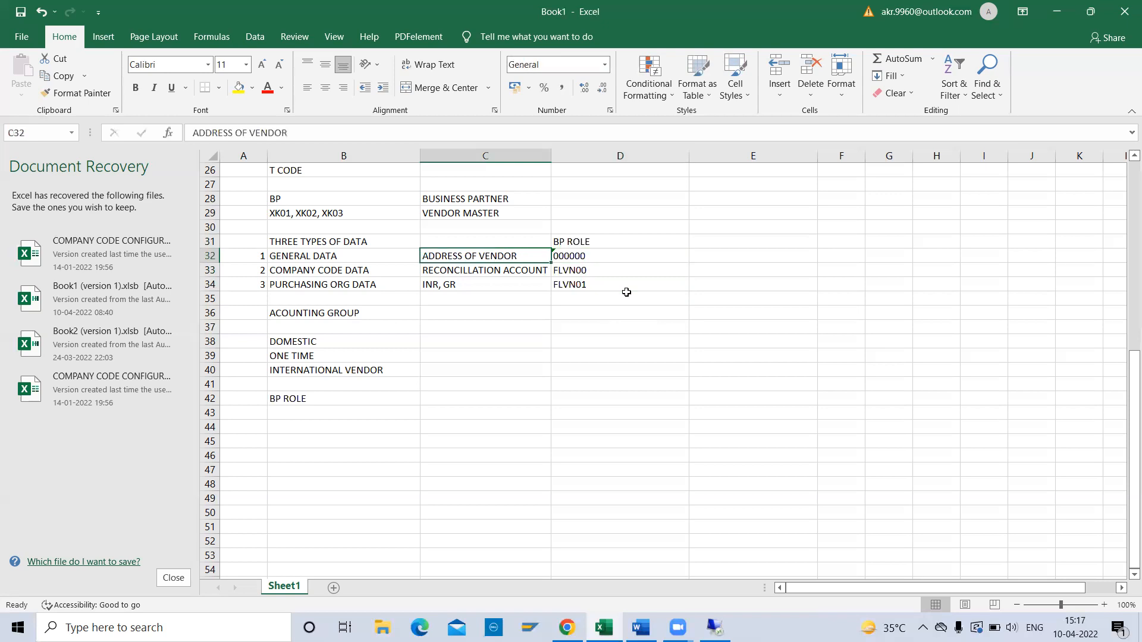
key(Right)
key(Down)
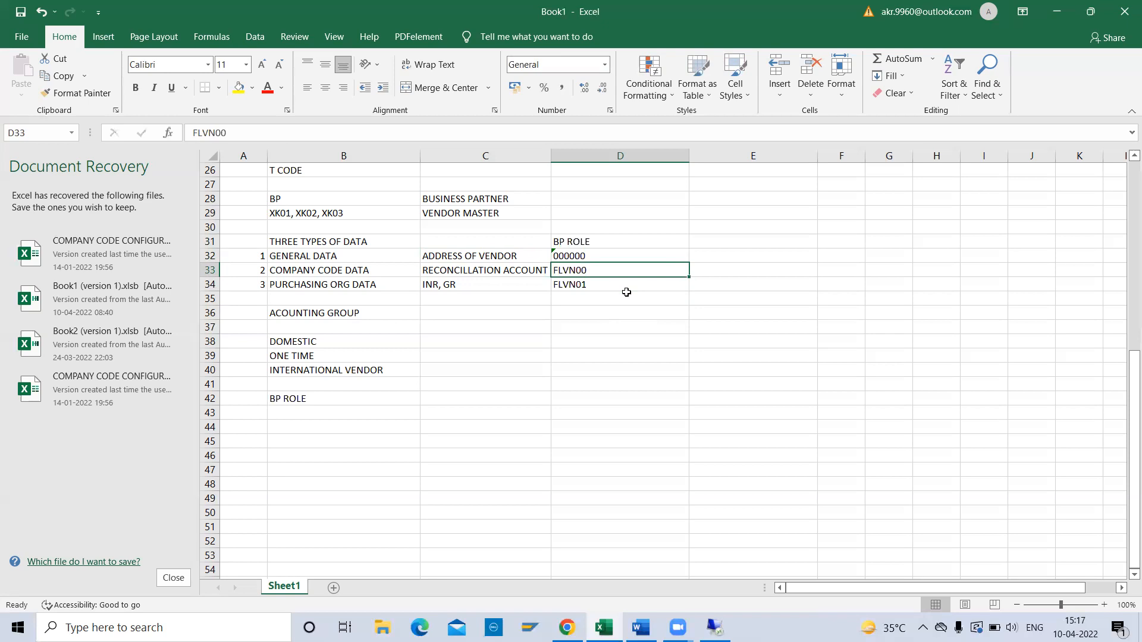
key(Down)
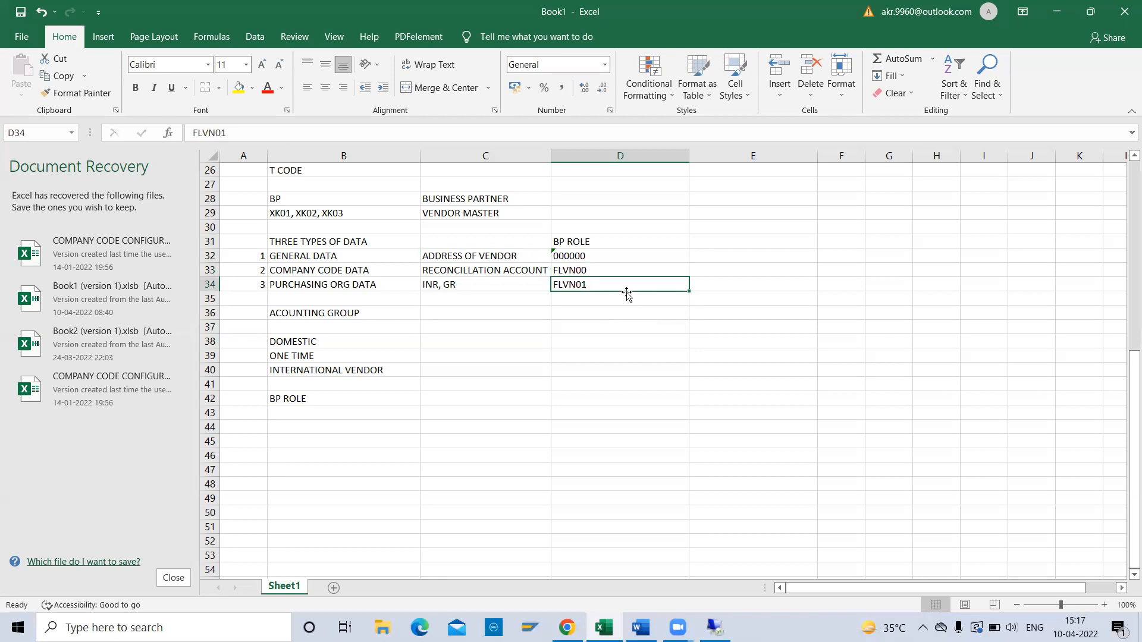
key(Up)
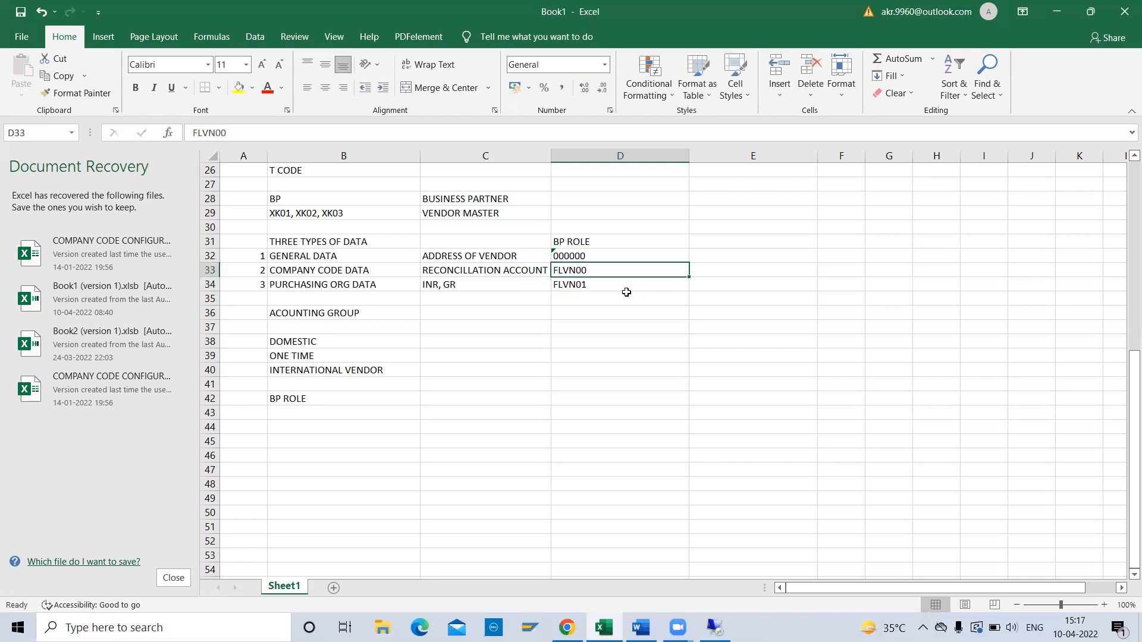
key(Up)
key(Down)
click(286, 198)
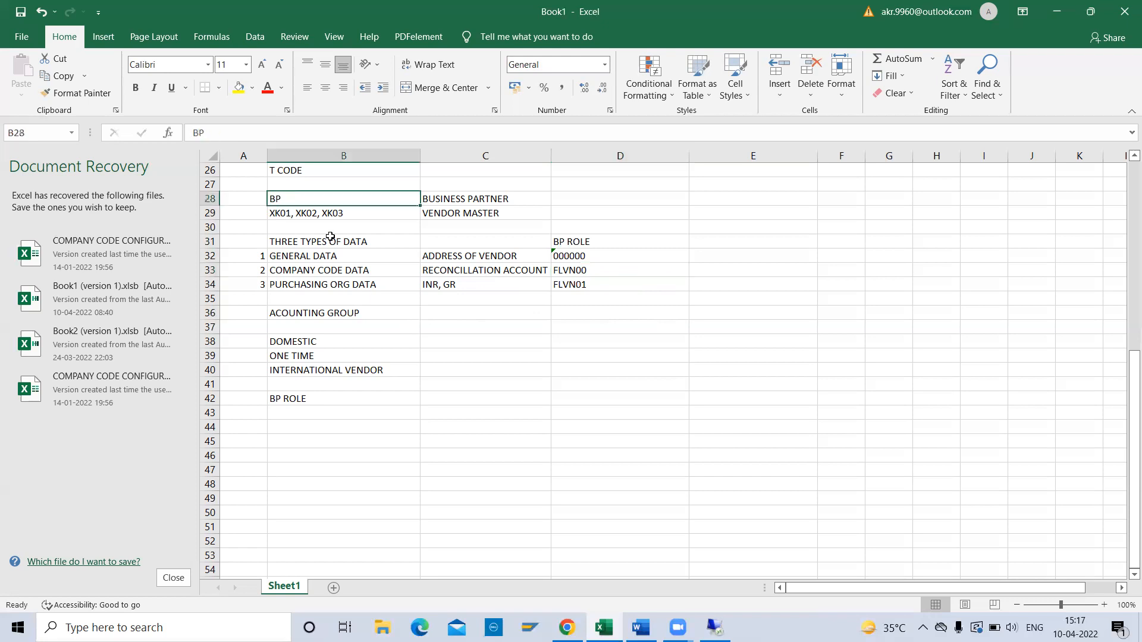
click(575, 256)
key(Down)
key(Down)
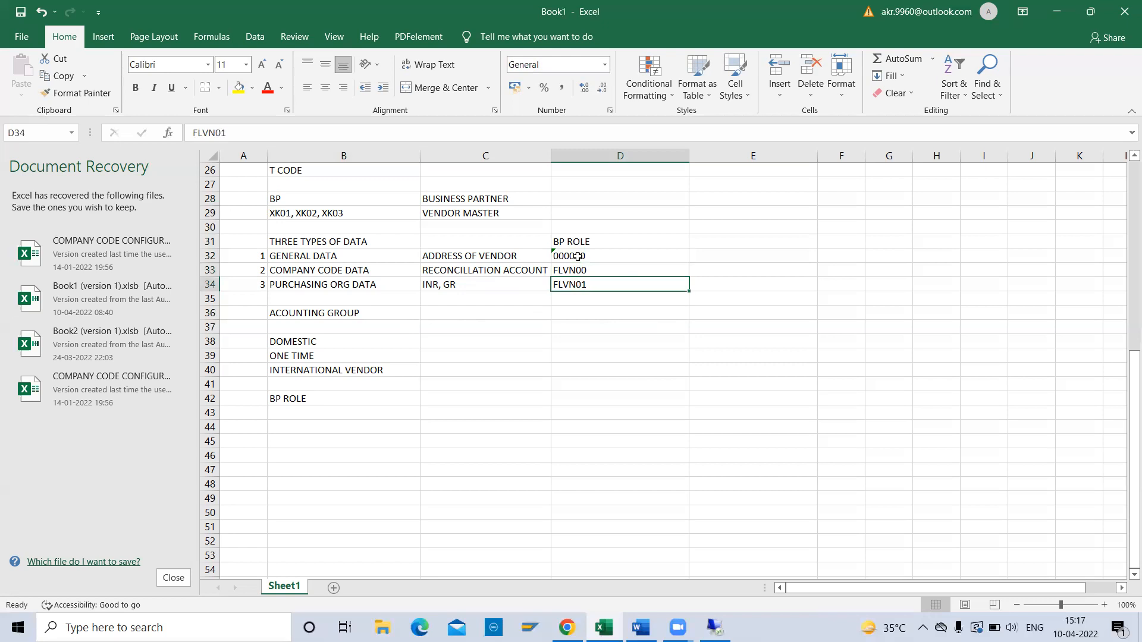
key(Up)
key(Up)
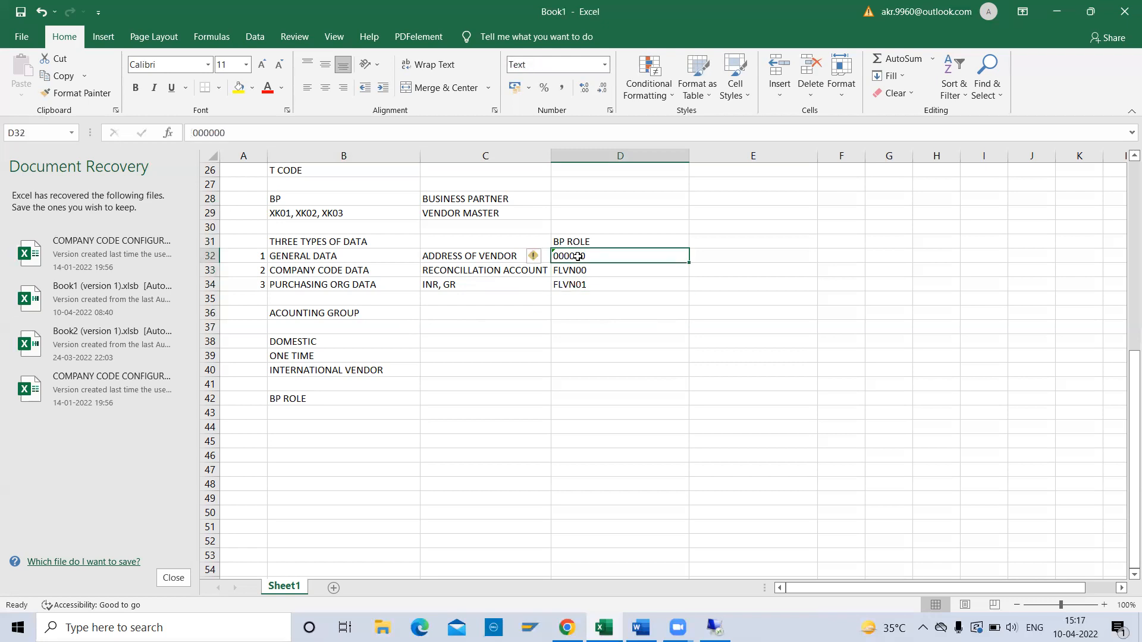
key(Down)
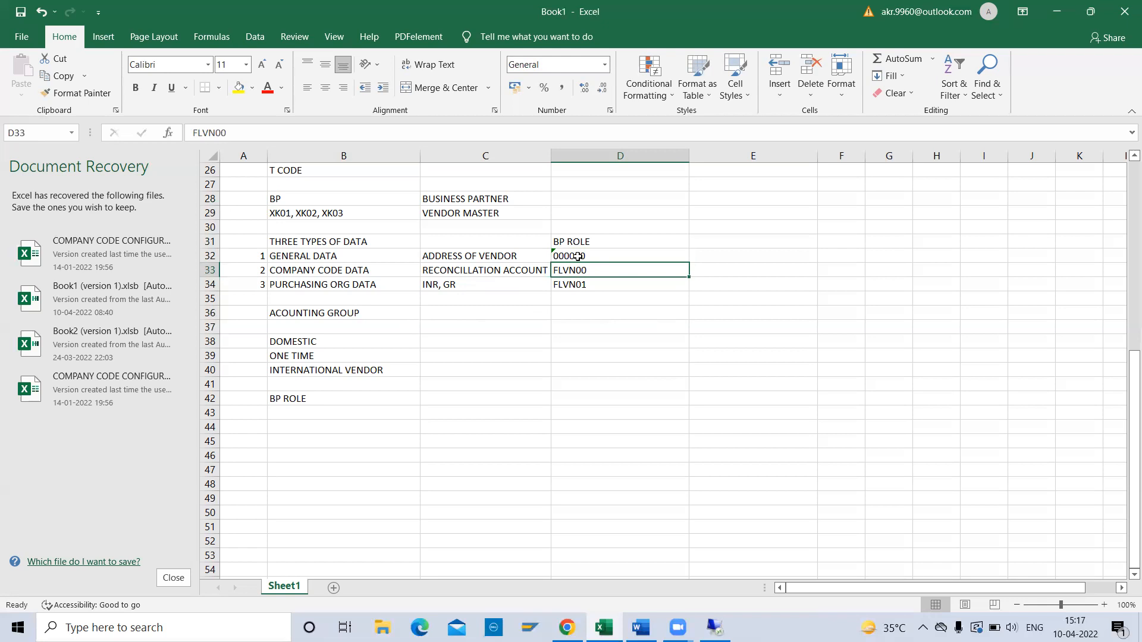
key(Down)
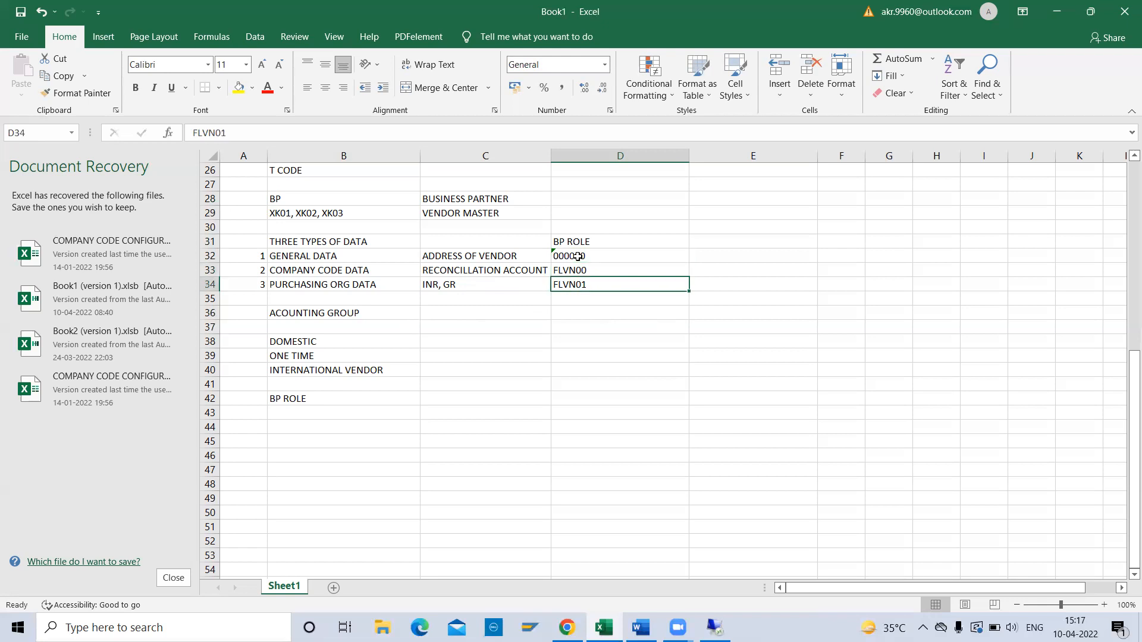
key(Right)
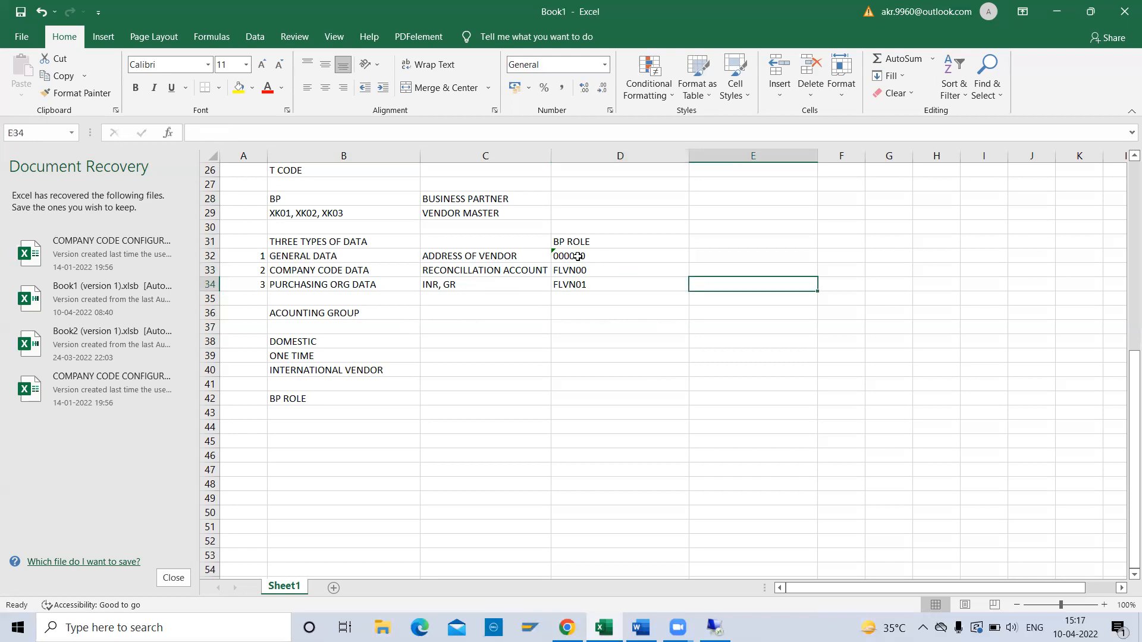
key(Left)
key(Up)
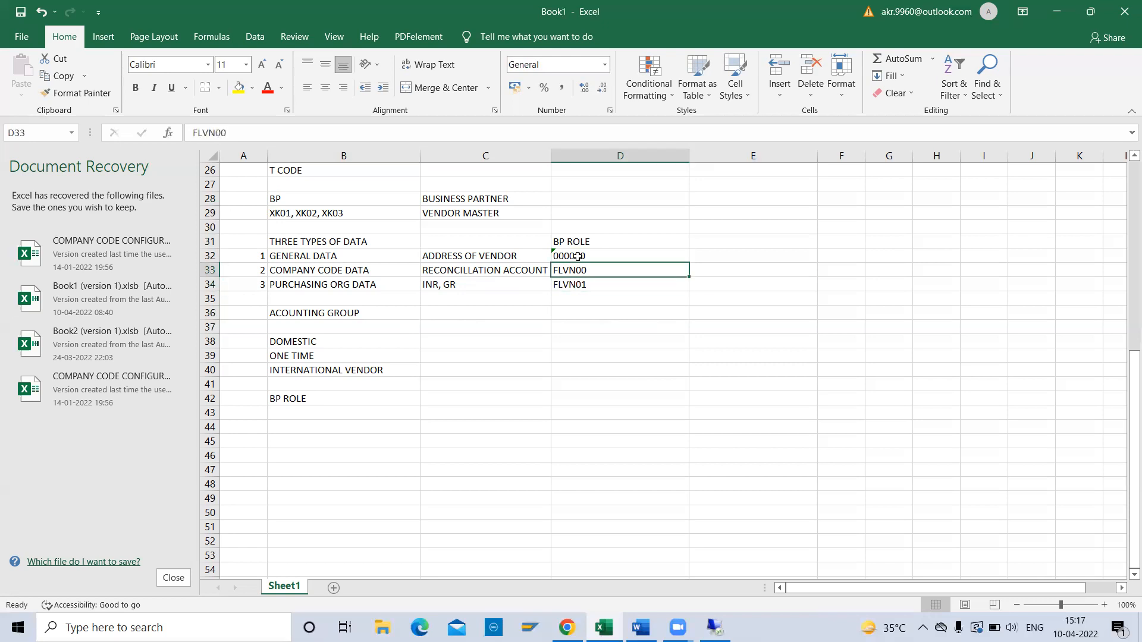
key(Down)
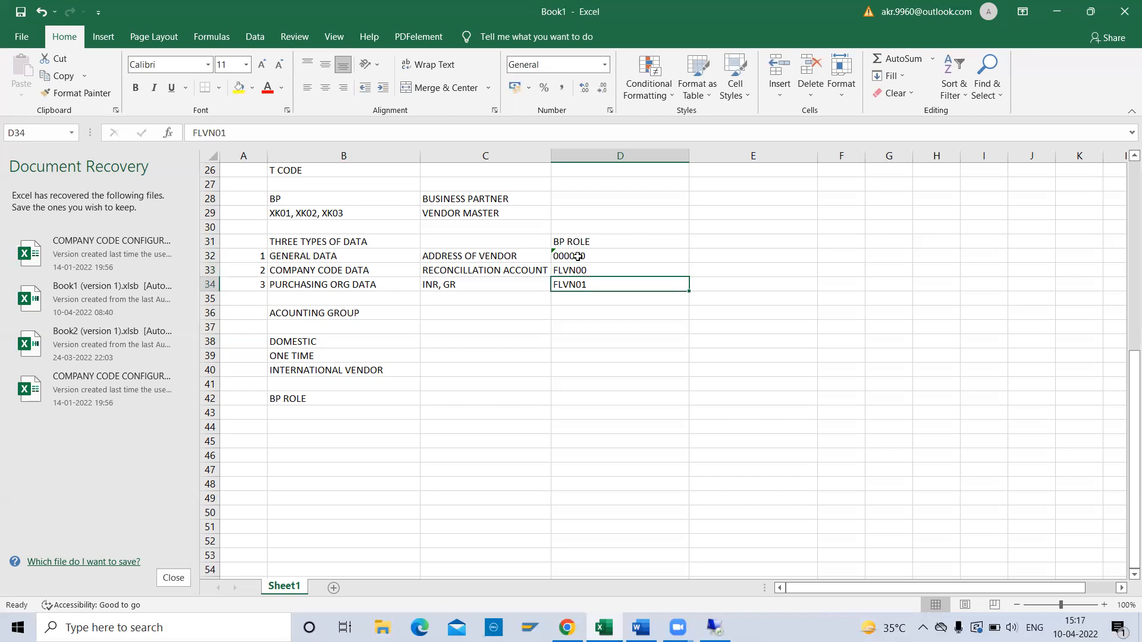
key(Up)
key(Up)
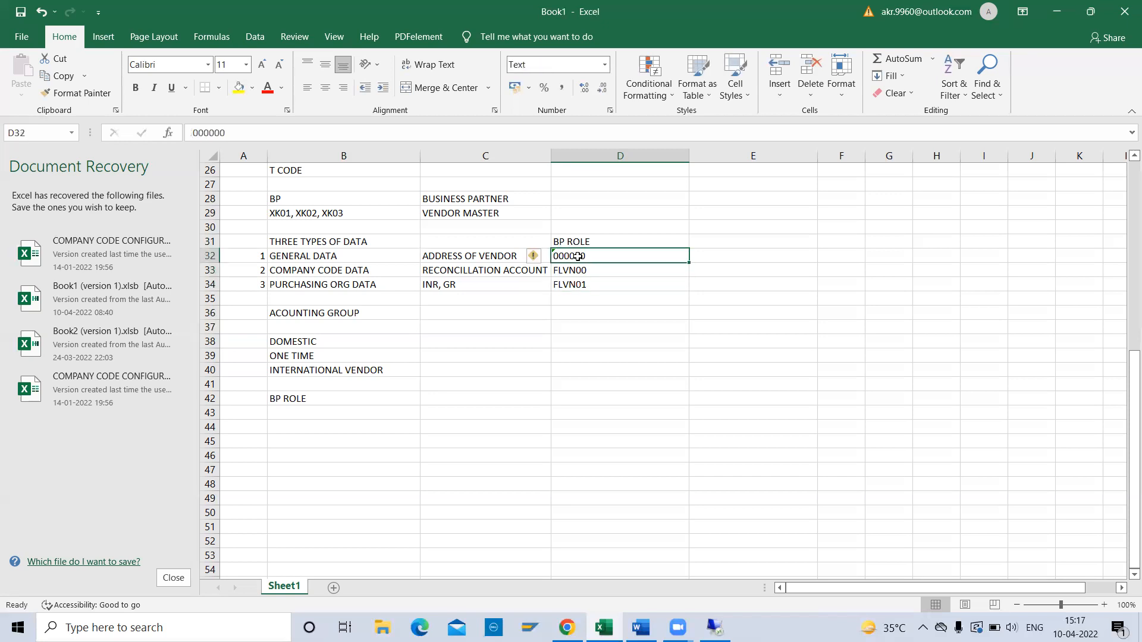
key(Up)
key(Down)
click(579, 270)
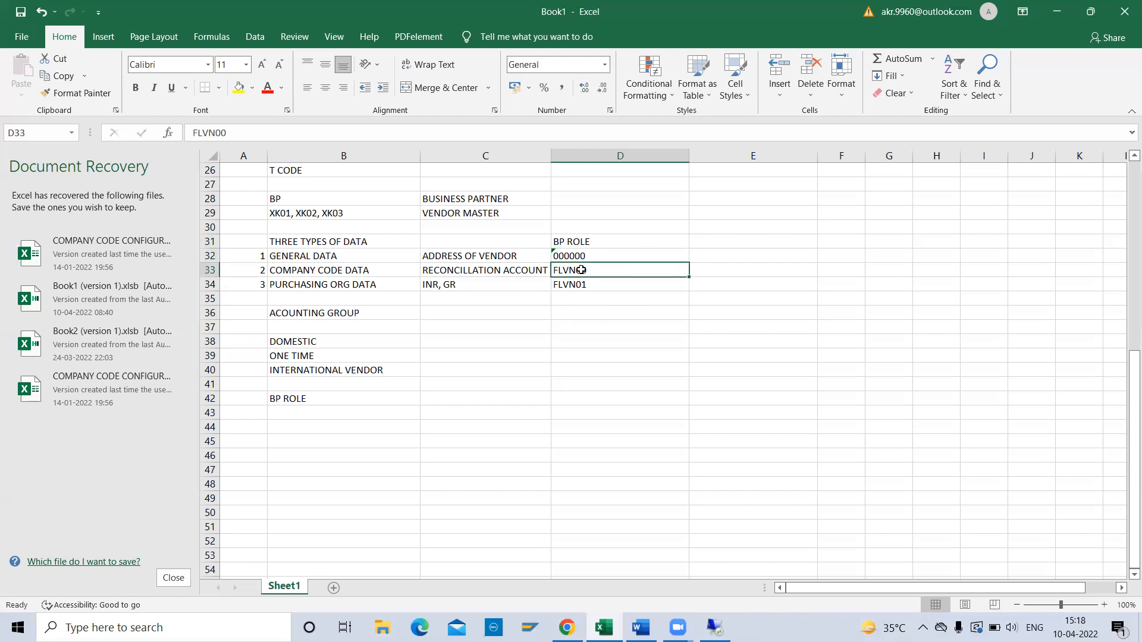
click(568, 286)
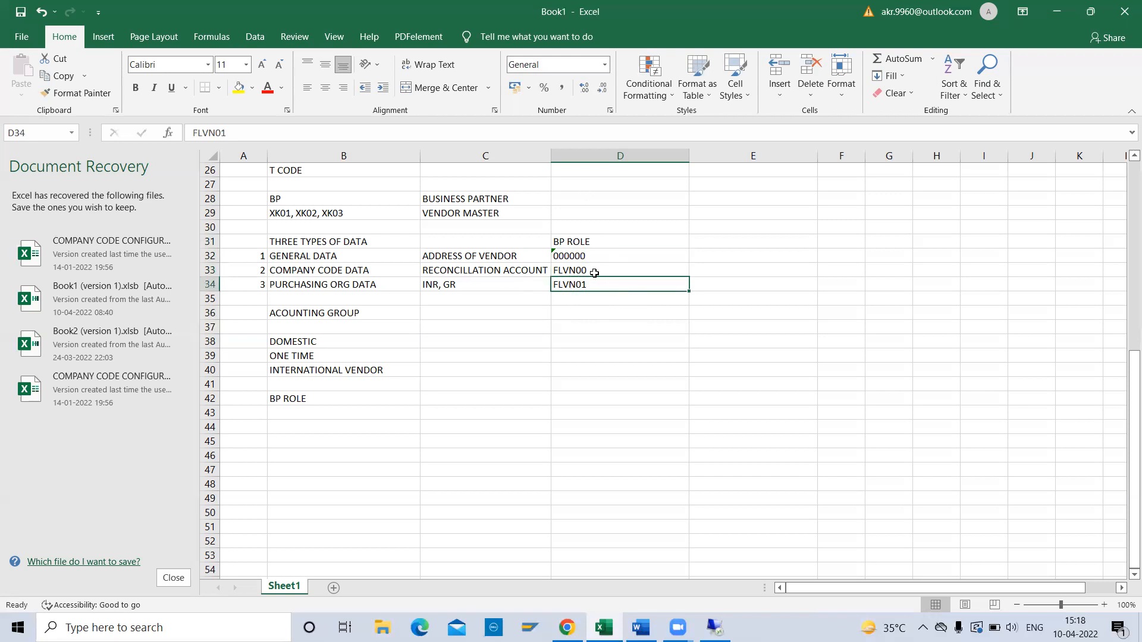
click(594, 273)
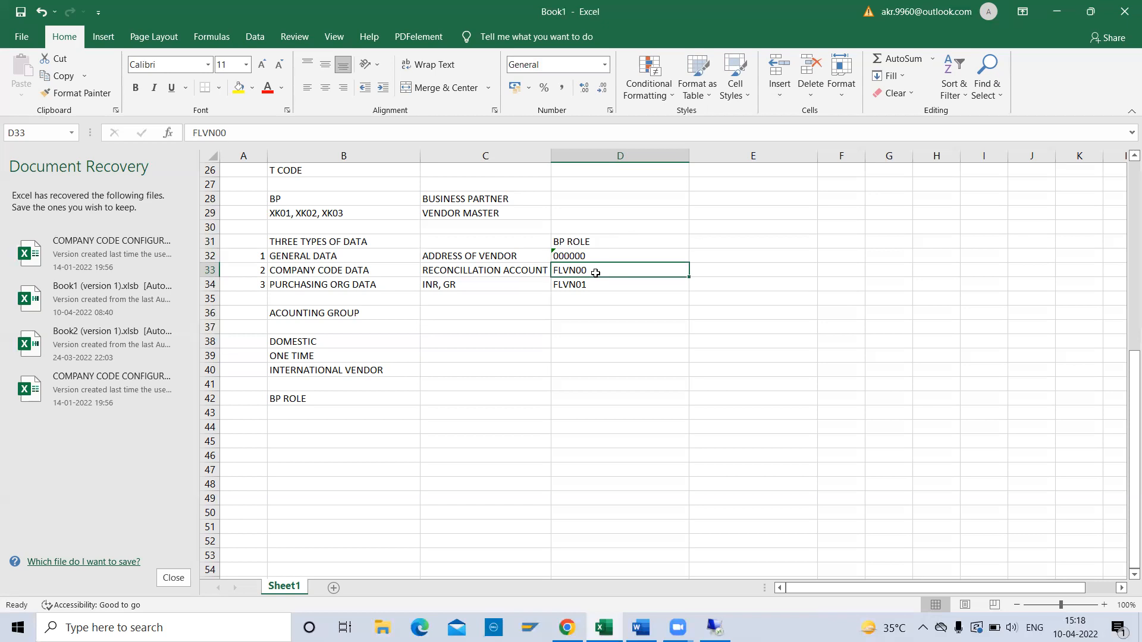
Enter VENDOR ACCOUNTING GROUP in B42 and NO RANGE- EXTERNAL in B43.
key(Down)
key(Down)
key(Down)
key(Down)
key(Down)
key(Down)
key(Down)
key(Down)
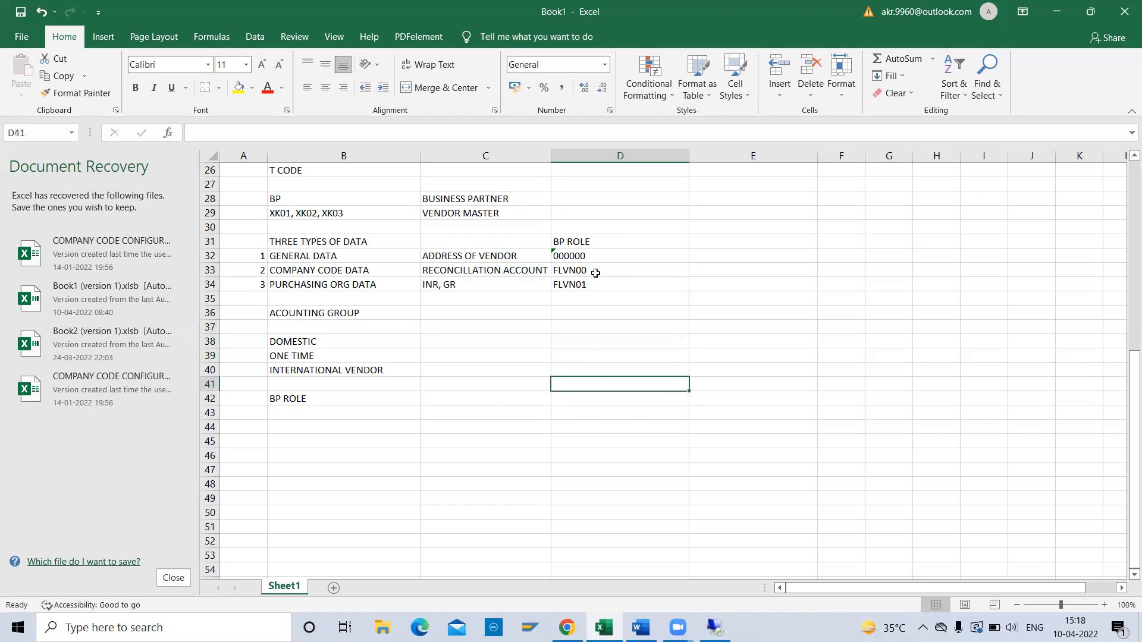
key(Left)
key(Left)
key(Left)
key(Down)
key(Right)
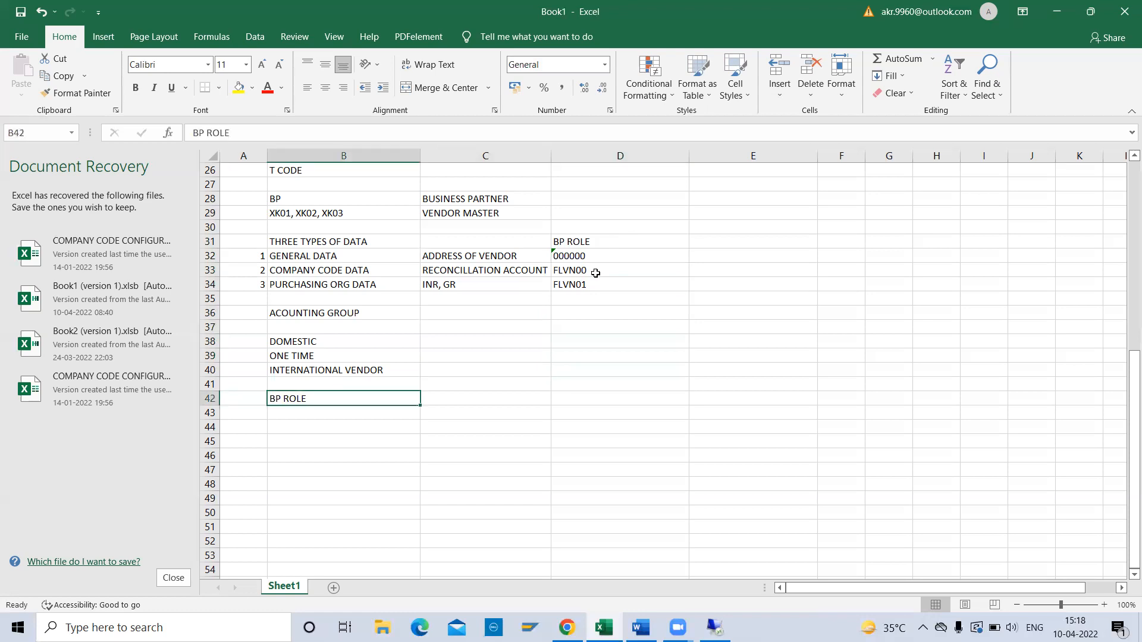
text(VENDOR ACCOUNT)
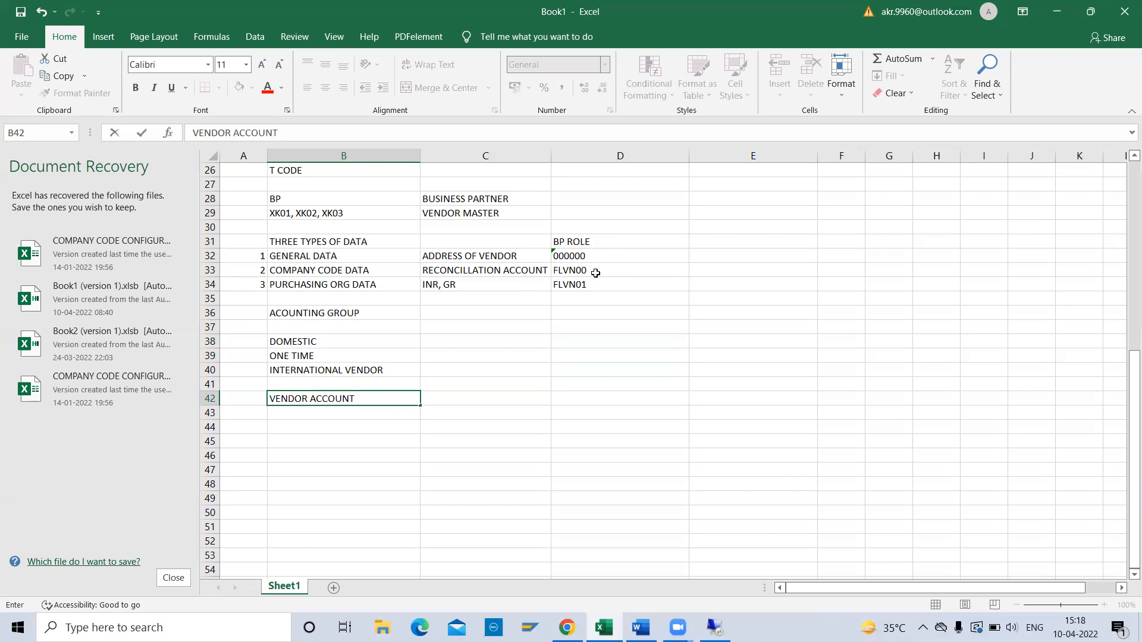
text(ING GROUP)
key(Return)
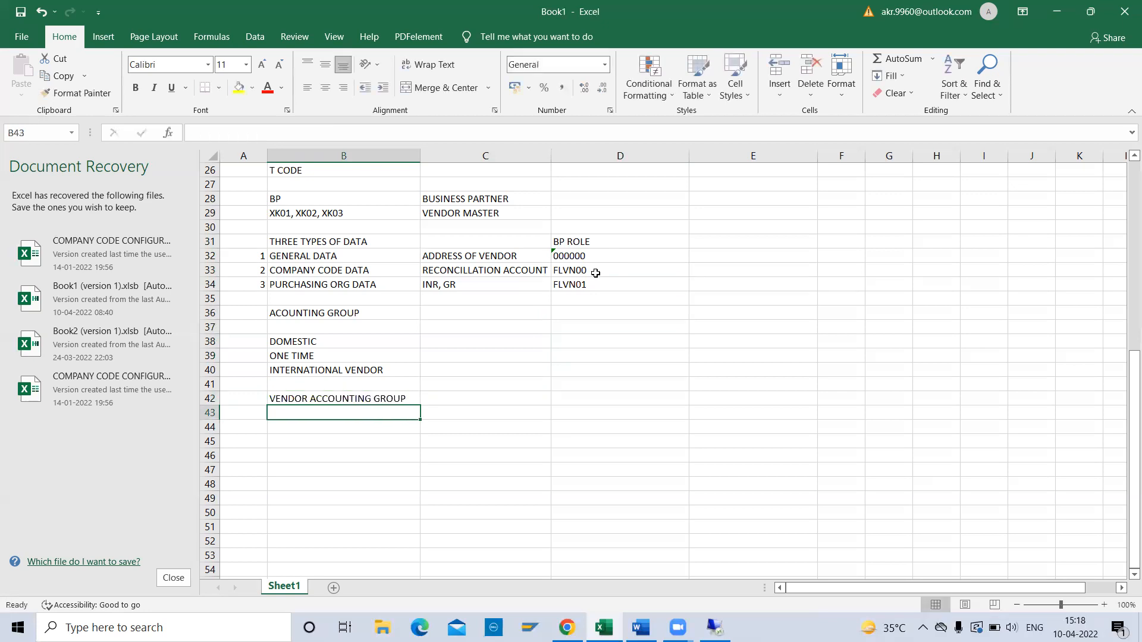
text(NO RA)
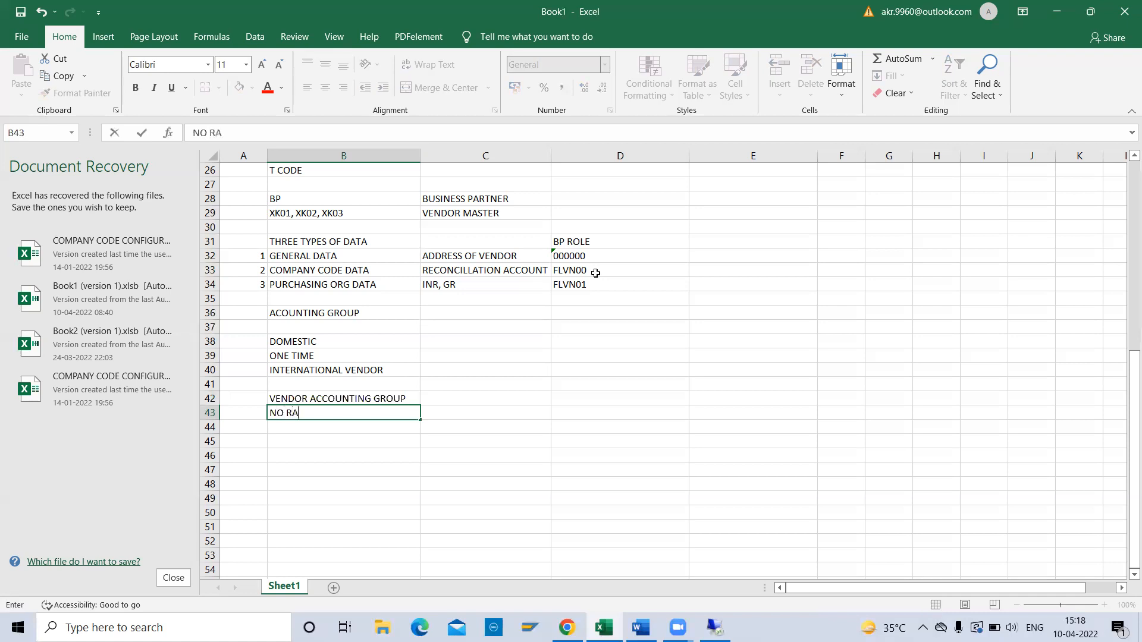
text(NGE- EXTERNAL)
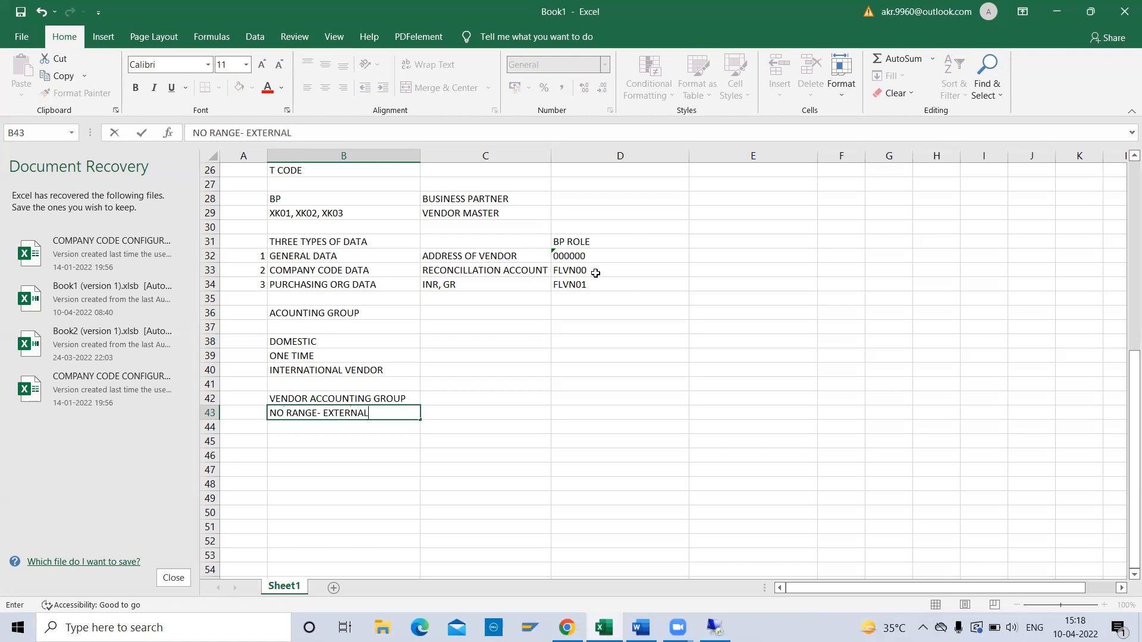
key(Return)
Add BP ACCOUNTING GROUP, NO RANGE- INTERNAL and CVI- CUSTOMER VENDOR INTEGRATION in B44–B46.
text(BP)
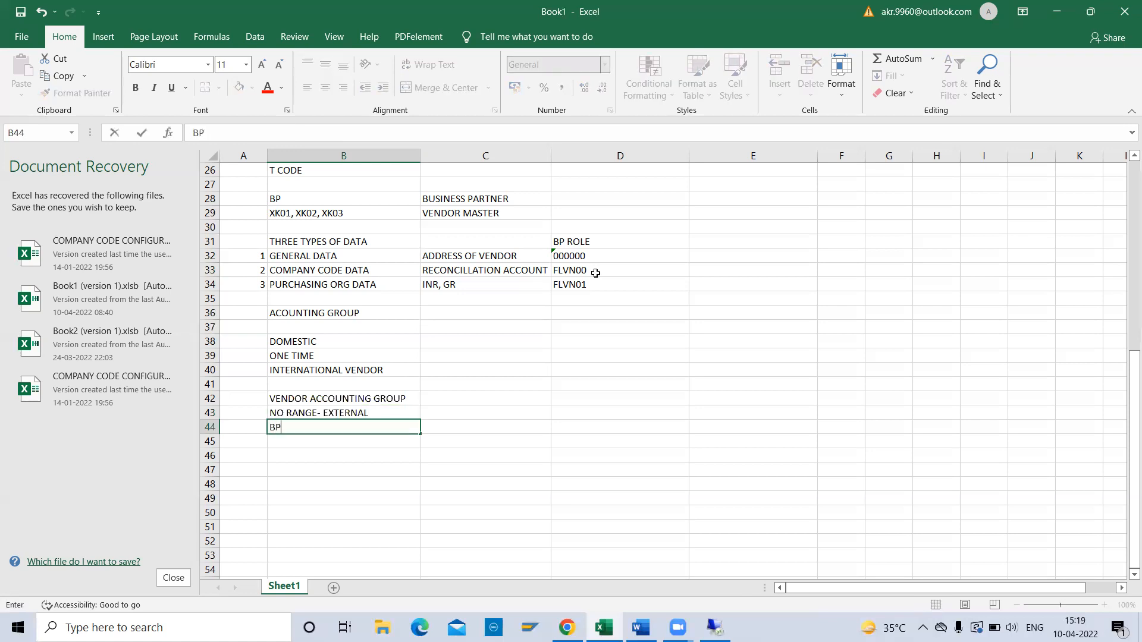
text( ACCOUNTING GROUP)
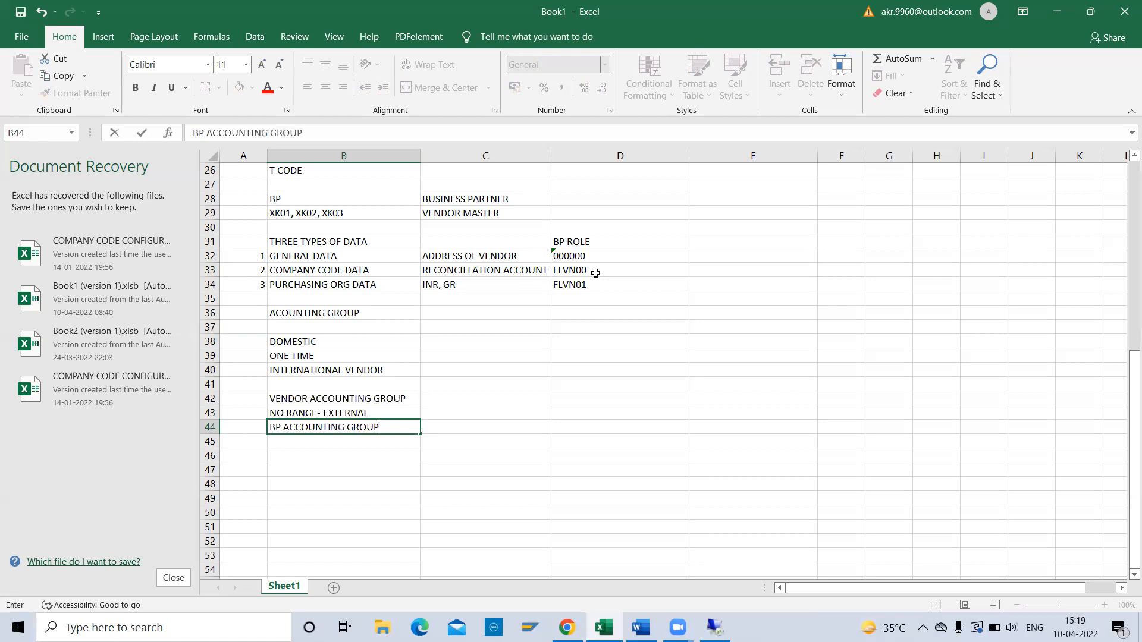
key(Return)
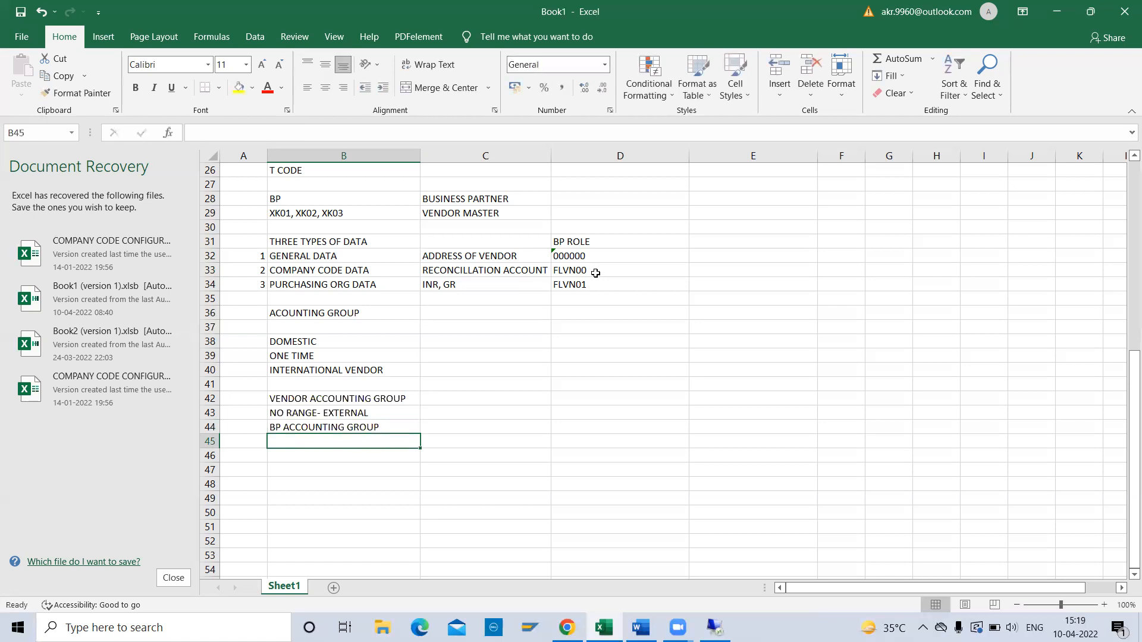
text(NO RANGE- INTERNAL)
key(Up)
key(Up)
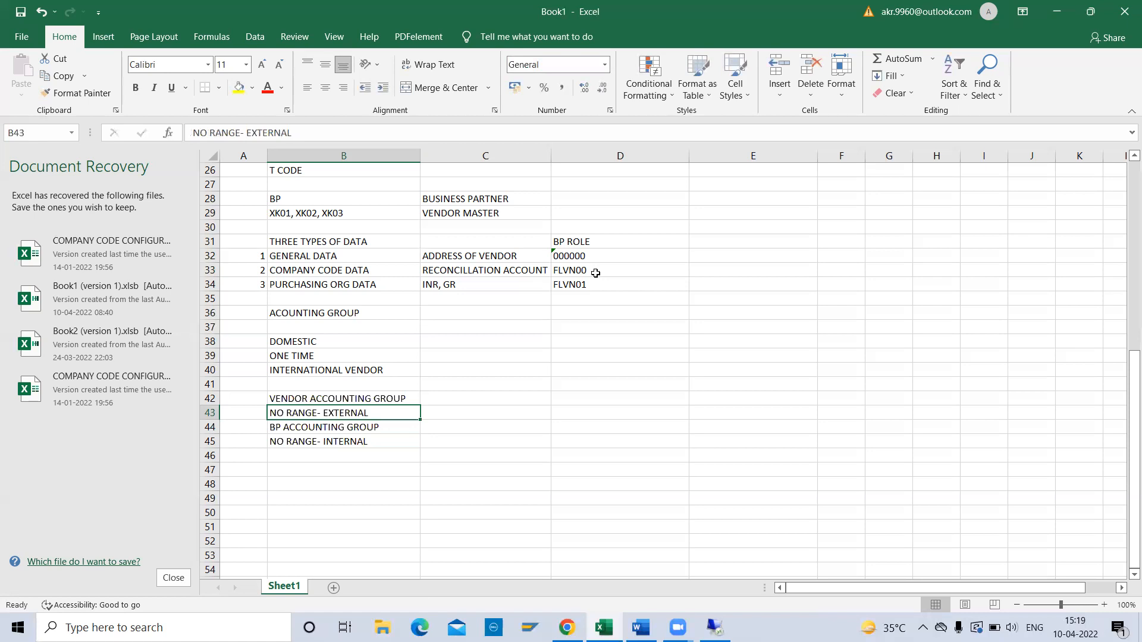
key(Down)
key(Down)
key(Up)
key(Down)
key(Down)
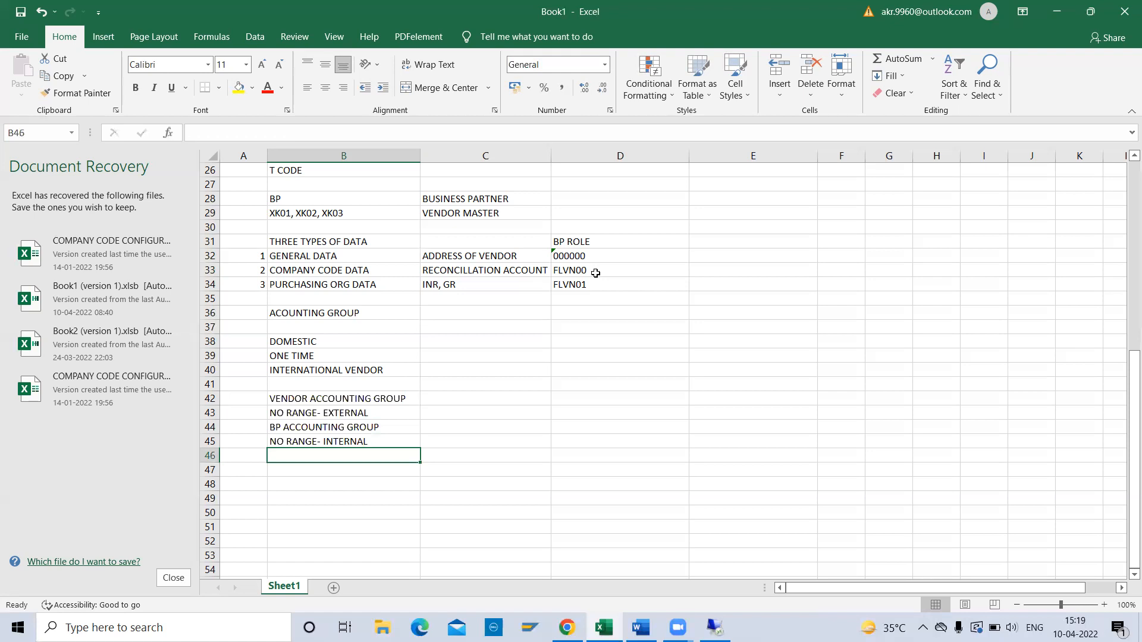
text(C)
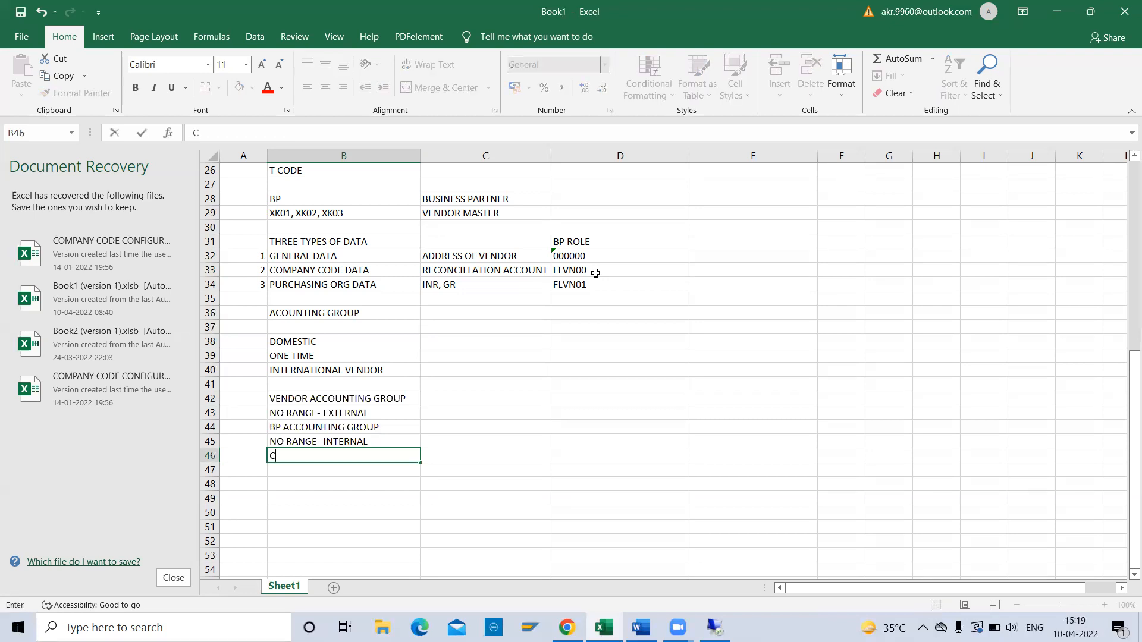
text(VI- CUSTOMER VENDOR INTEGRATION)
key(Return)
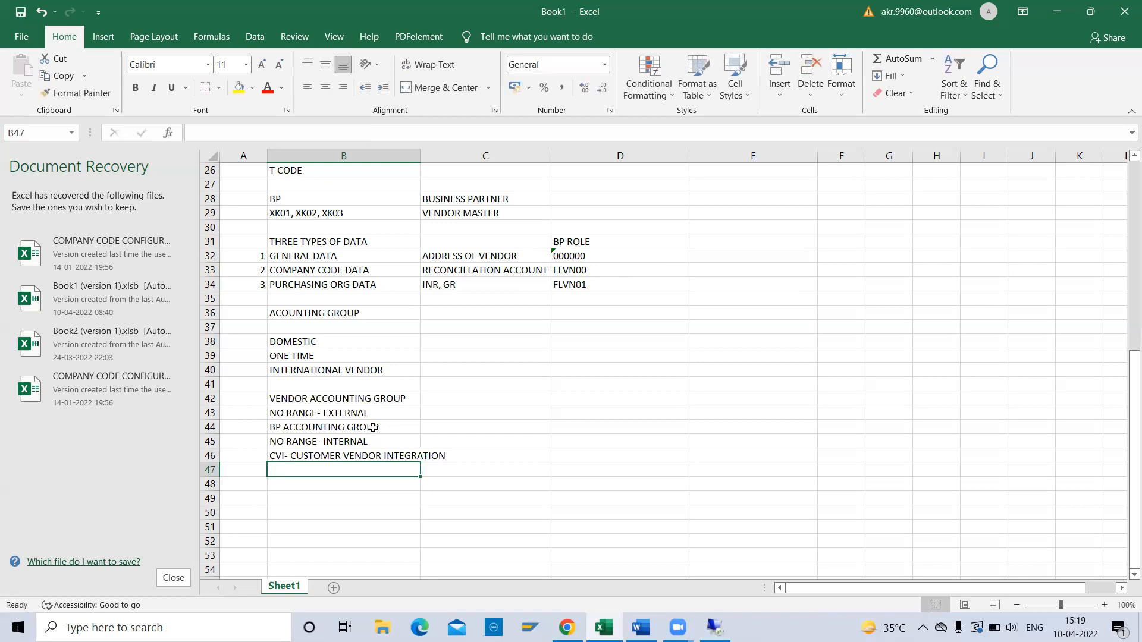
Enter ZL12 in C42 and C44 beside VENDOR ACCOUNTING GROUP and BP ACCOUNTING GROUP.
click(440, 399)
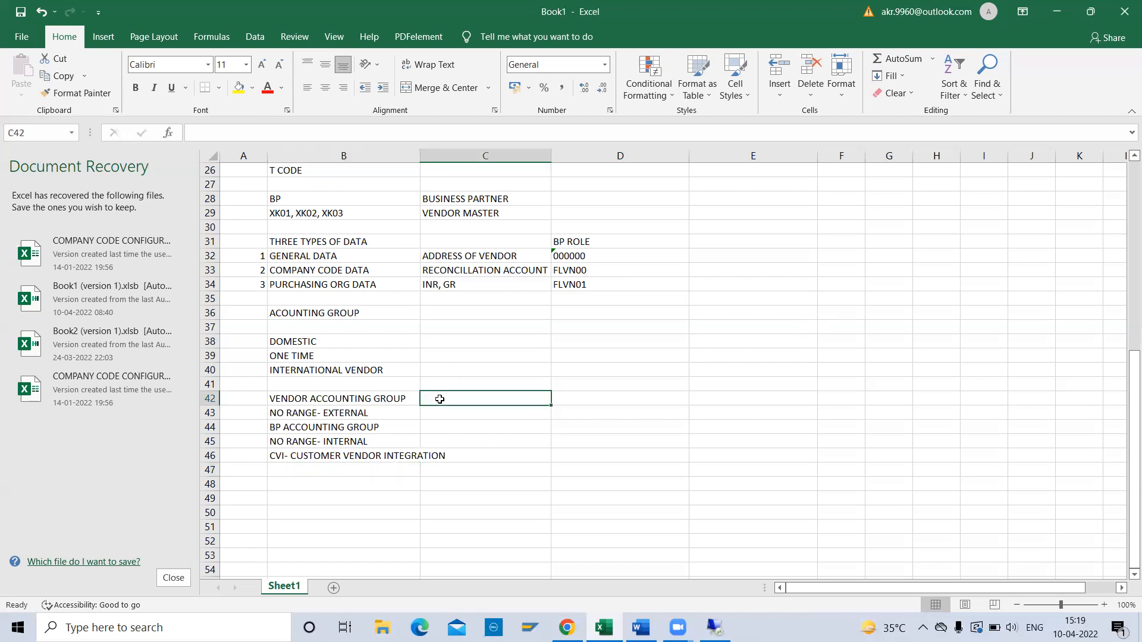
text(ZL12)
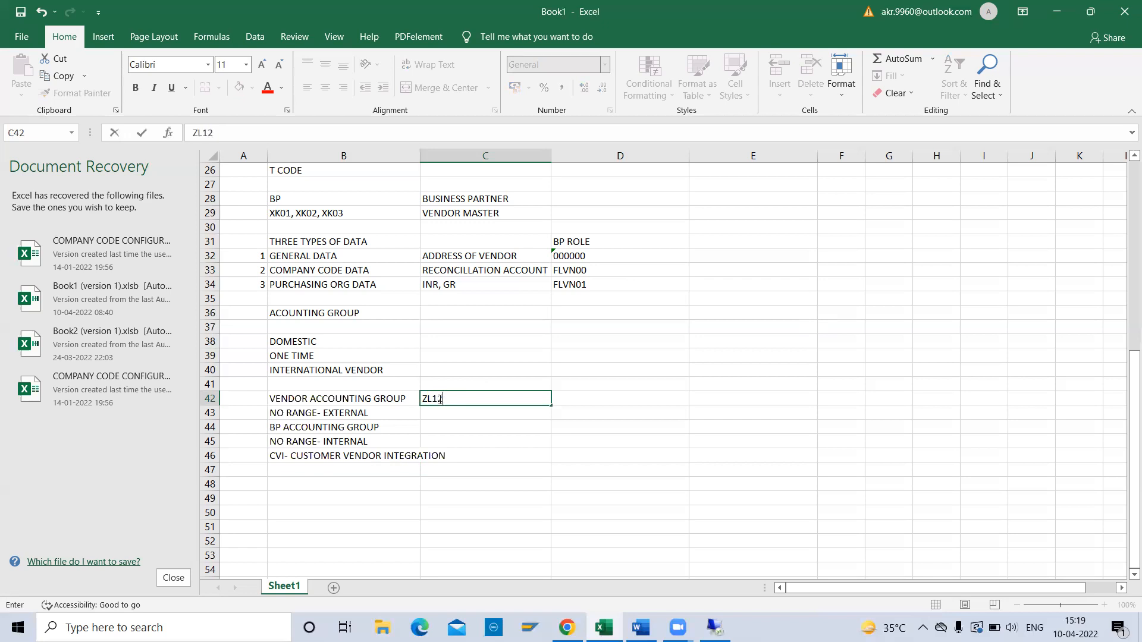
key(Return)
key(Return)
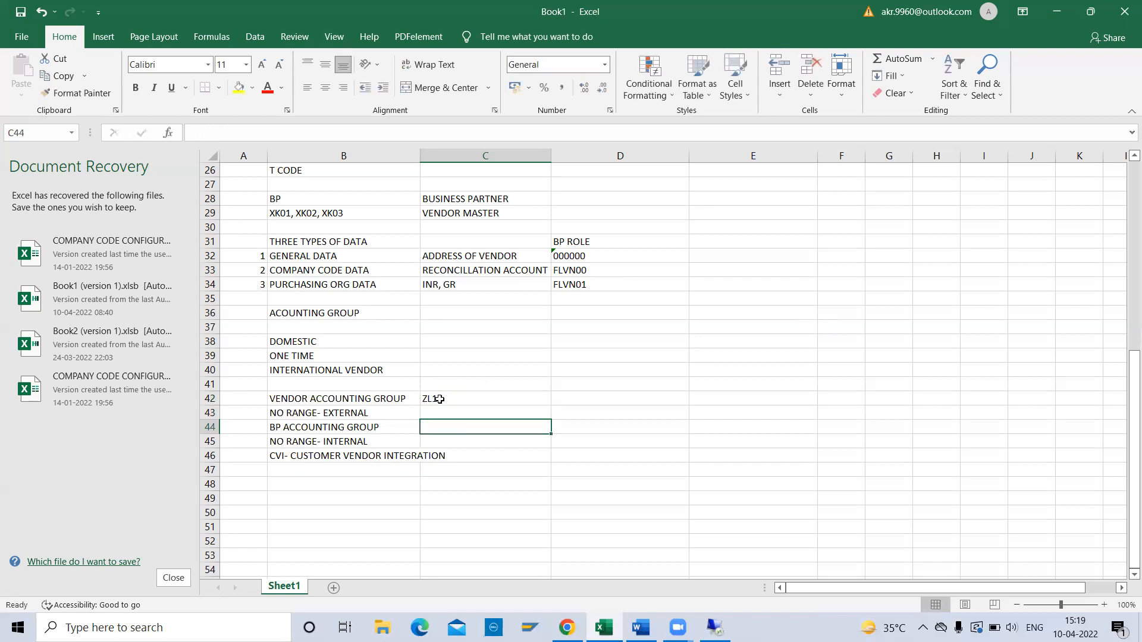
text(ZL12)
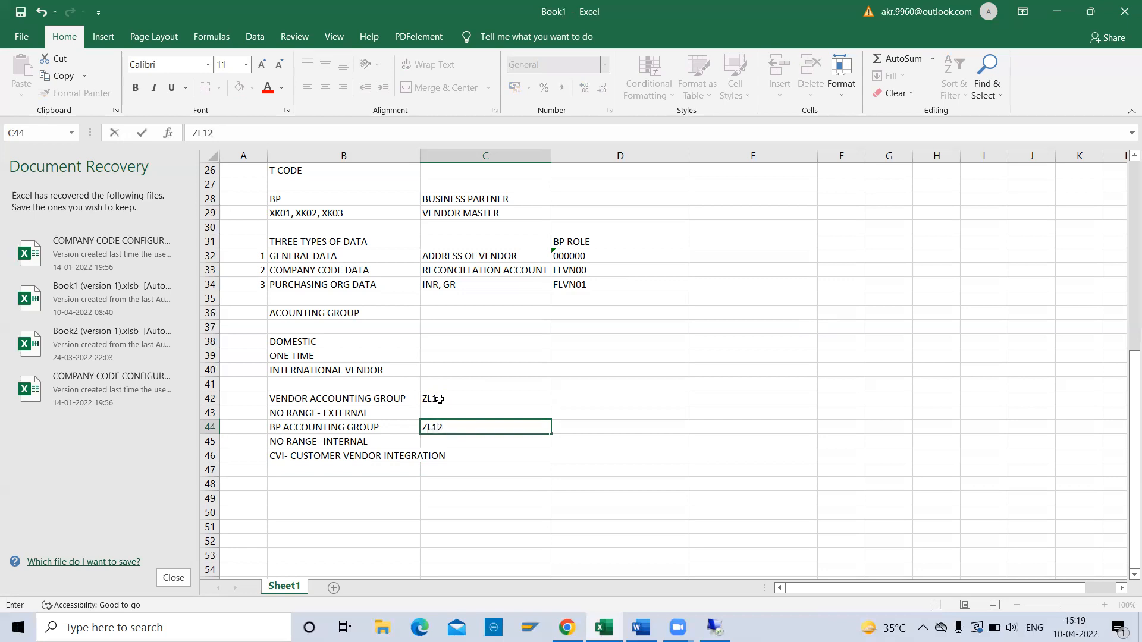
key(Up)
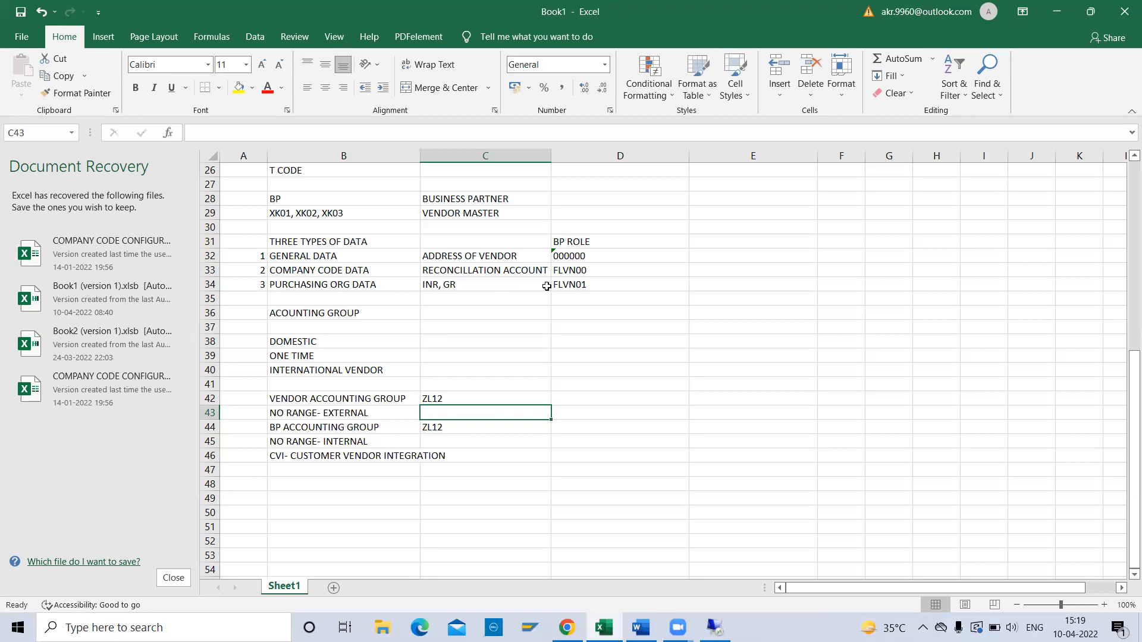
Go over the NO RANGE- INTERNAL, VENDOR ACCOUNTING GROUP and BP ACCOUNTING GROUP notes in column B.
click(320, 437)
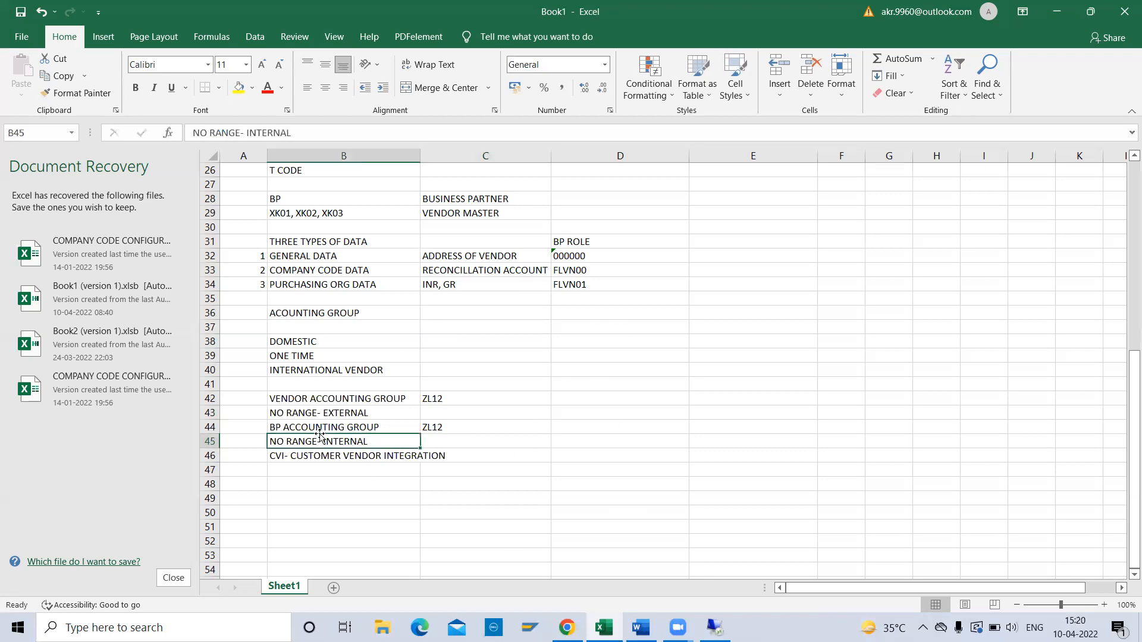
click(325, 403)
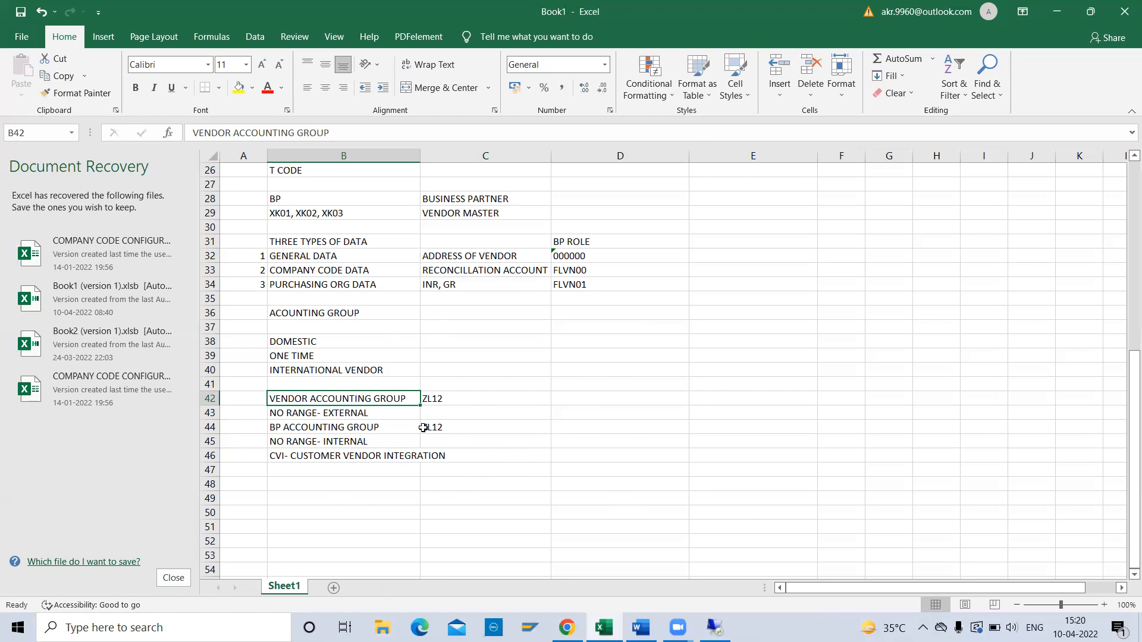
click(318, 428)
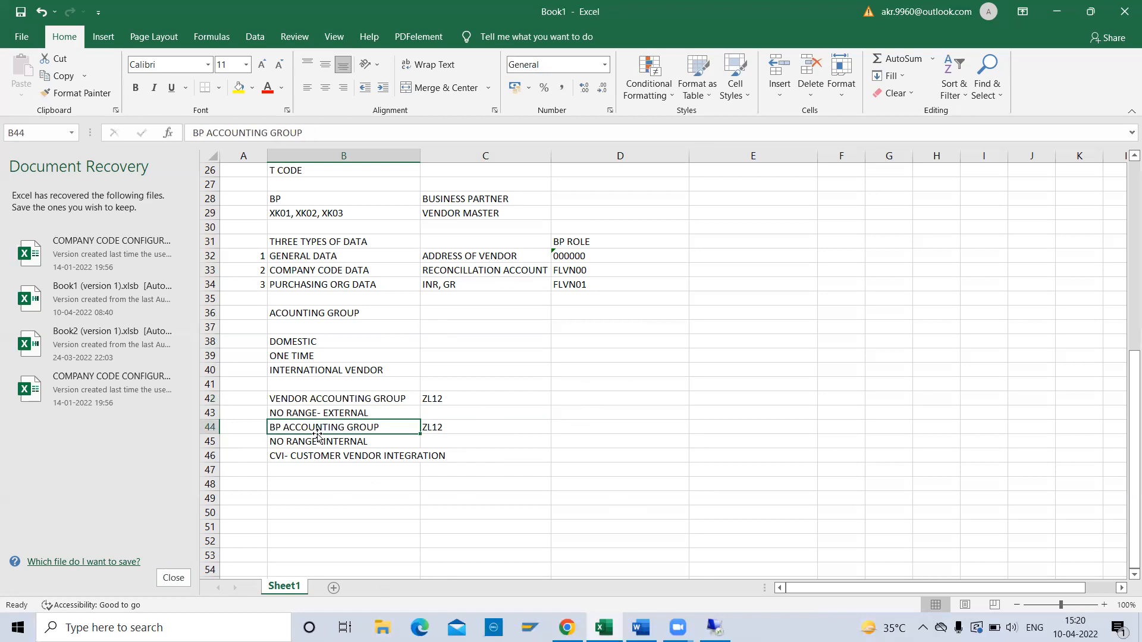
click(334, 399)
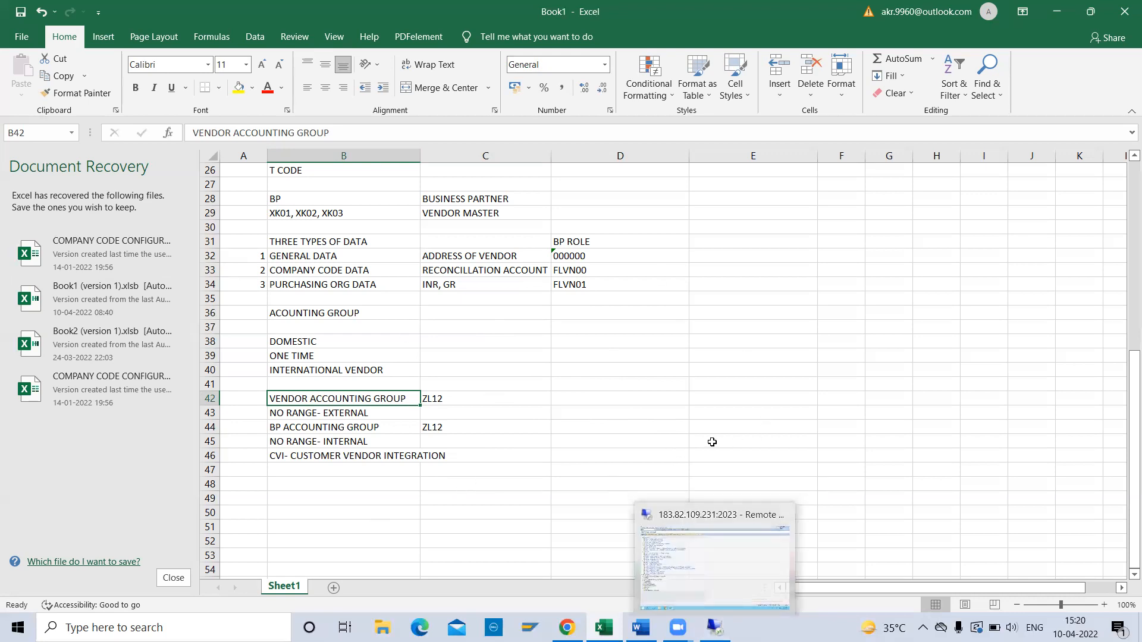
In the SAP session, open the full customizing implementation guide via SPRO.
click(714, 627)
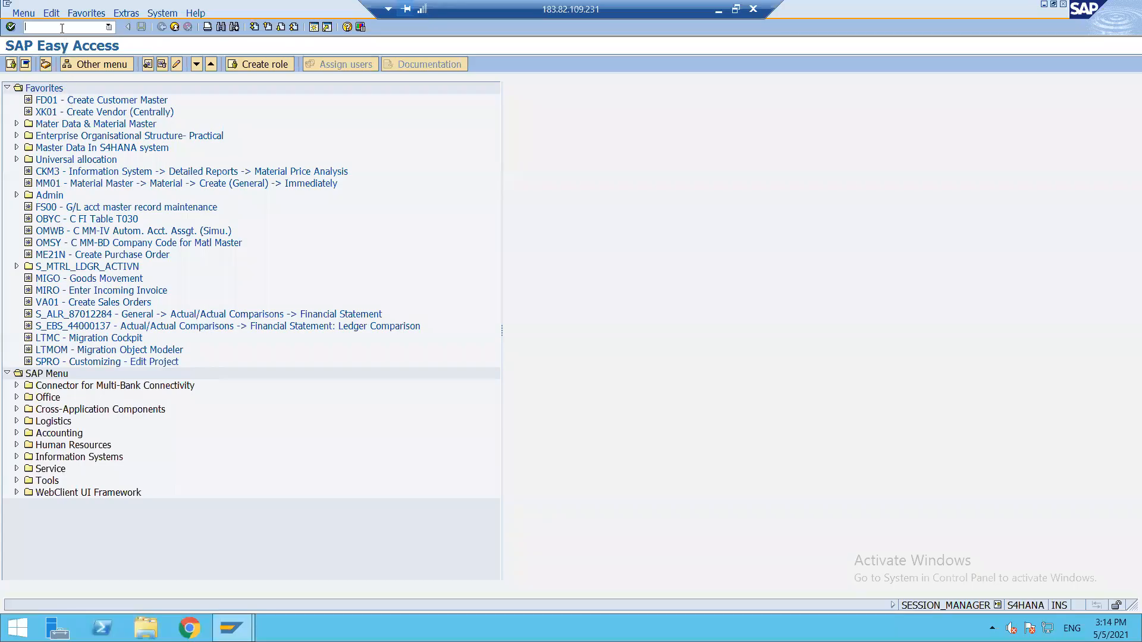
text(SPRO)
key(Return)
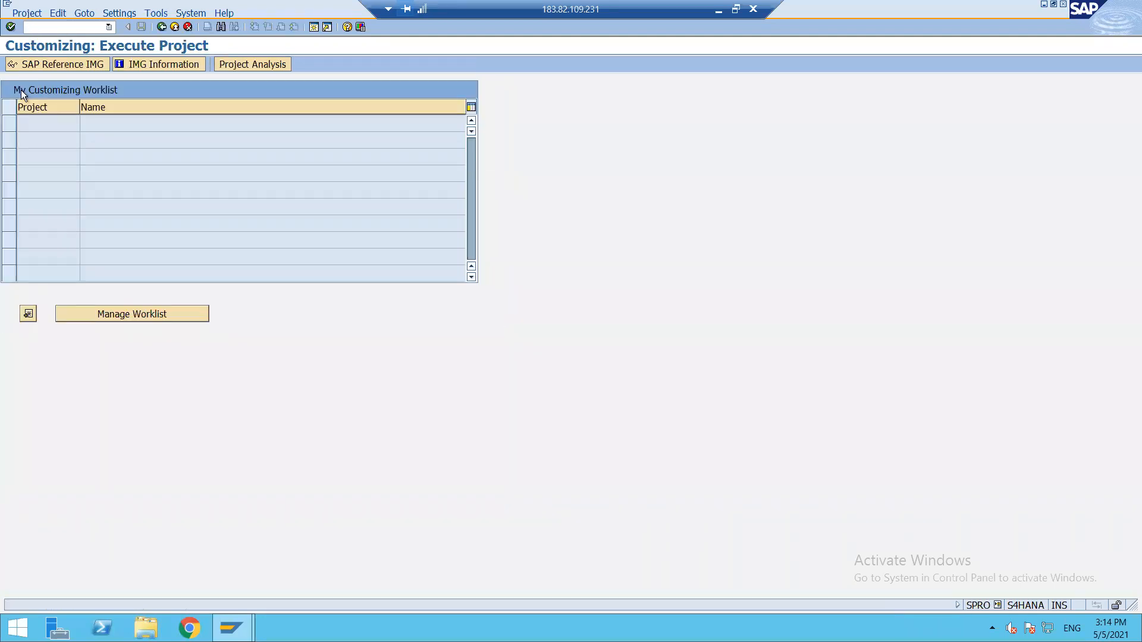
click(34, 65)
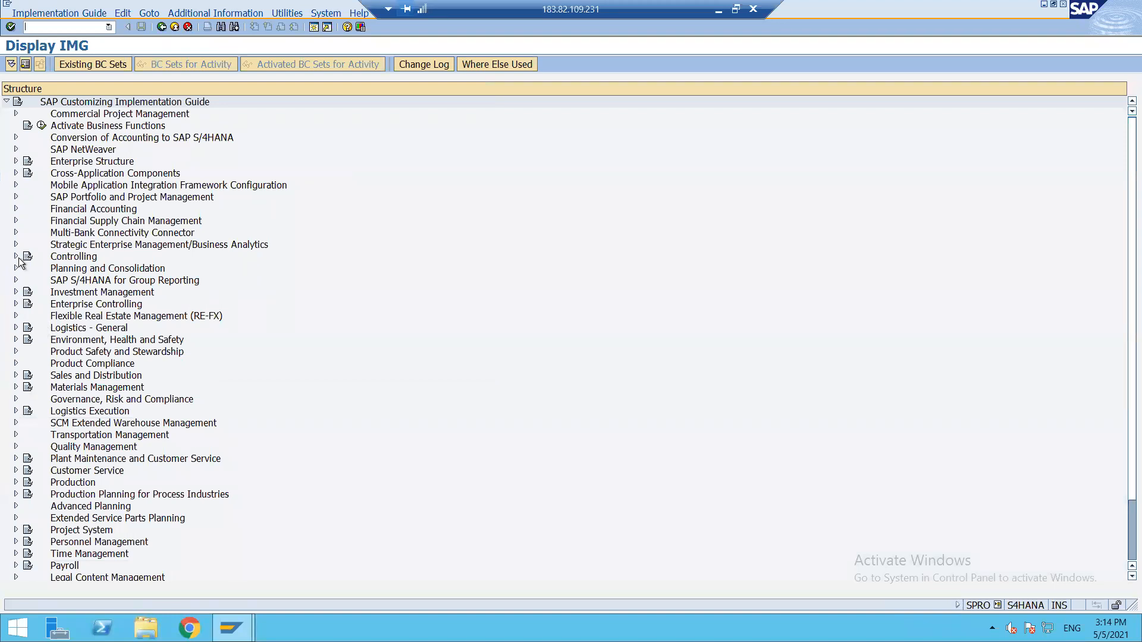
Open Define Account Groups with Screen Layout (Vendors) under Financial Accounting > Vendor Accounts > Master Data.
click(15, 209)
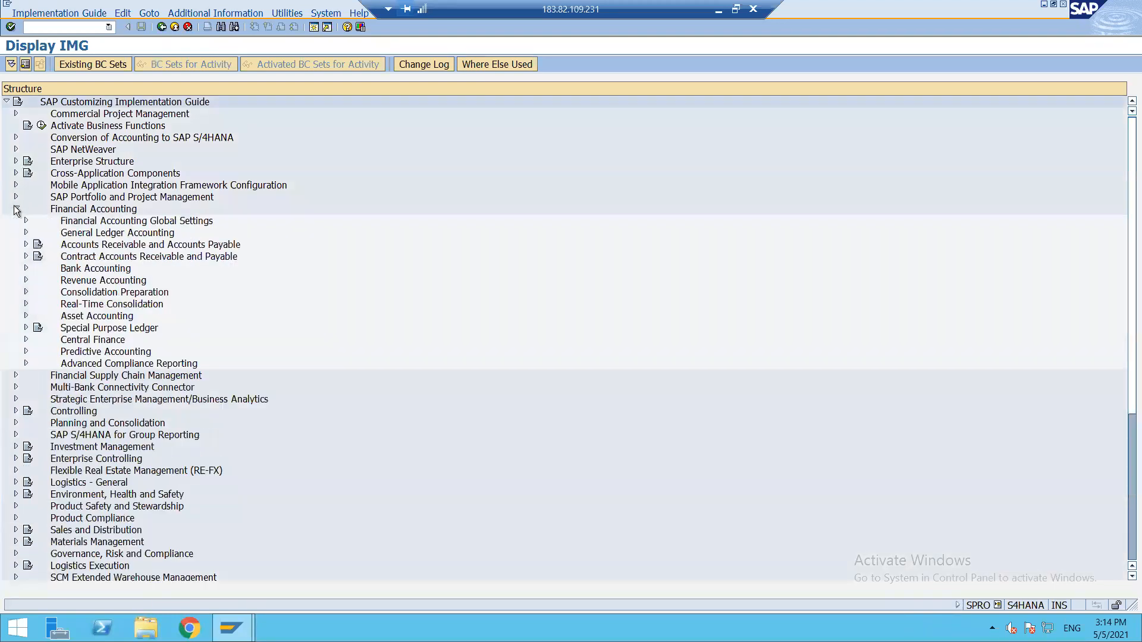
click(25, 245)
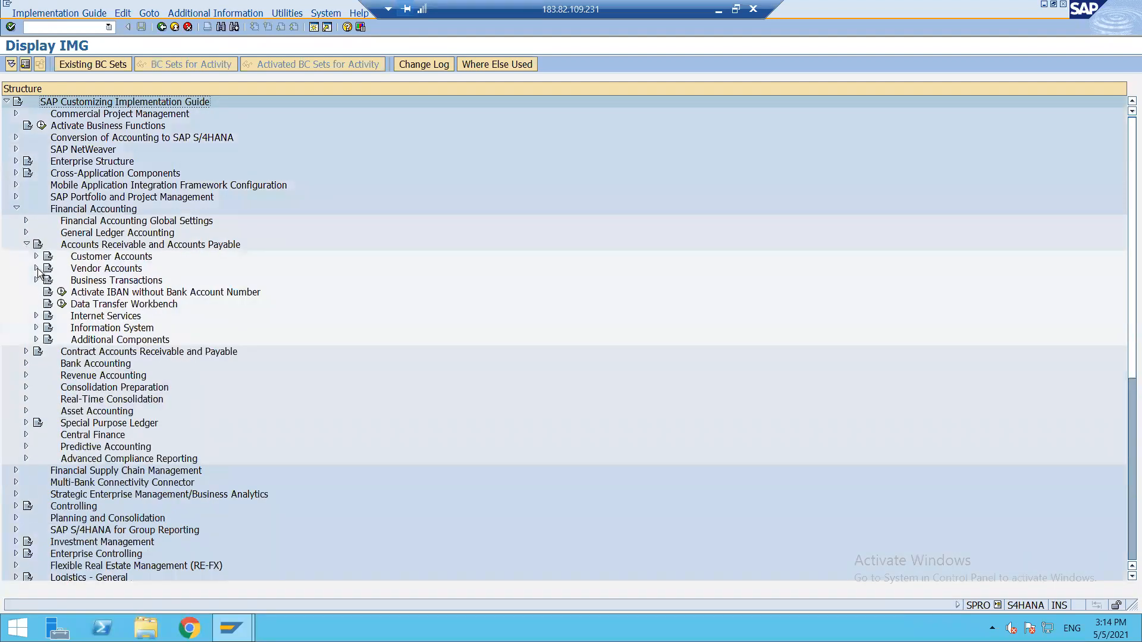
click(36, 268)
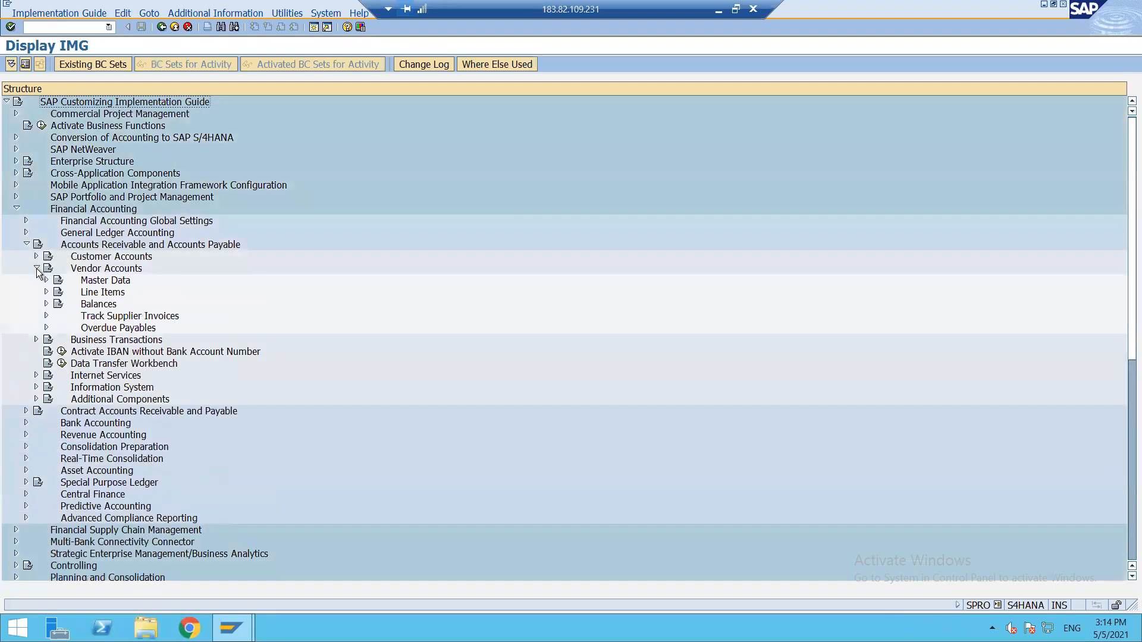
click(47, 280)
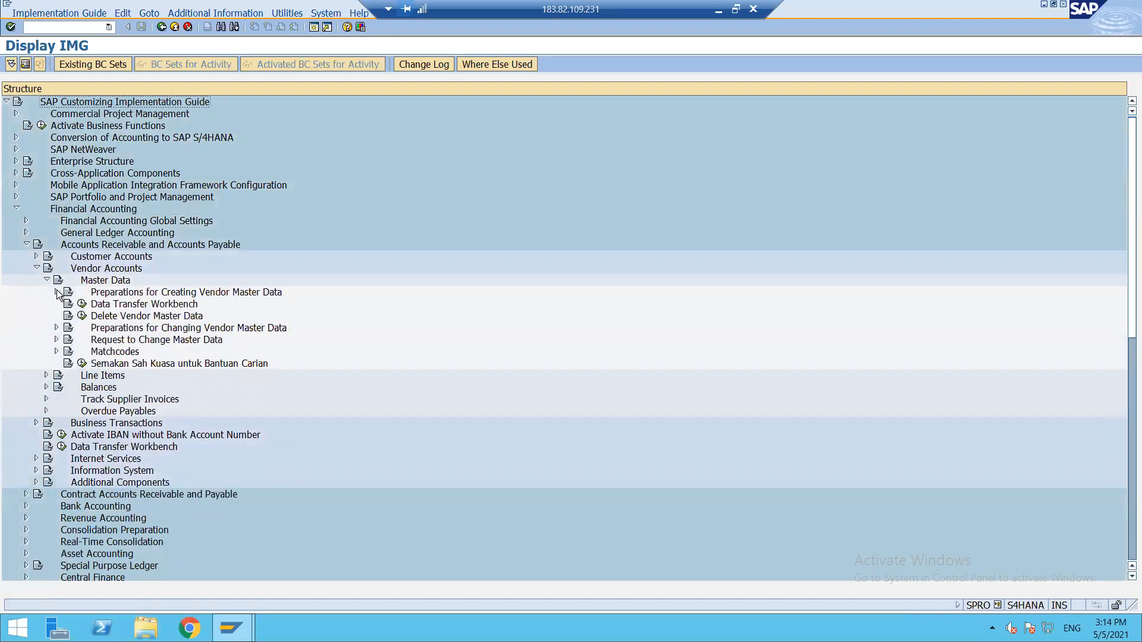
click(57, 292)
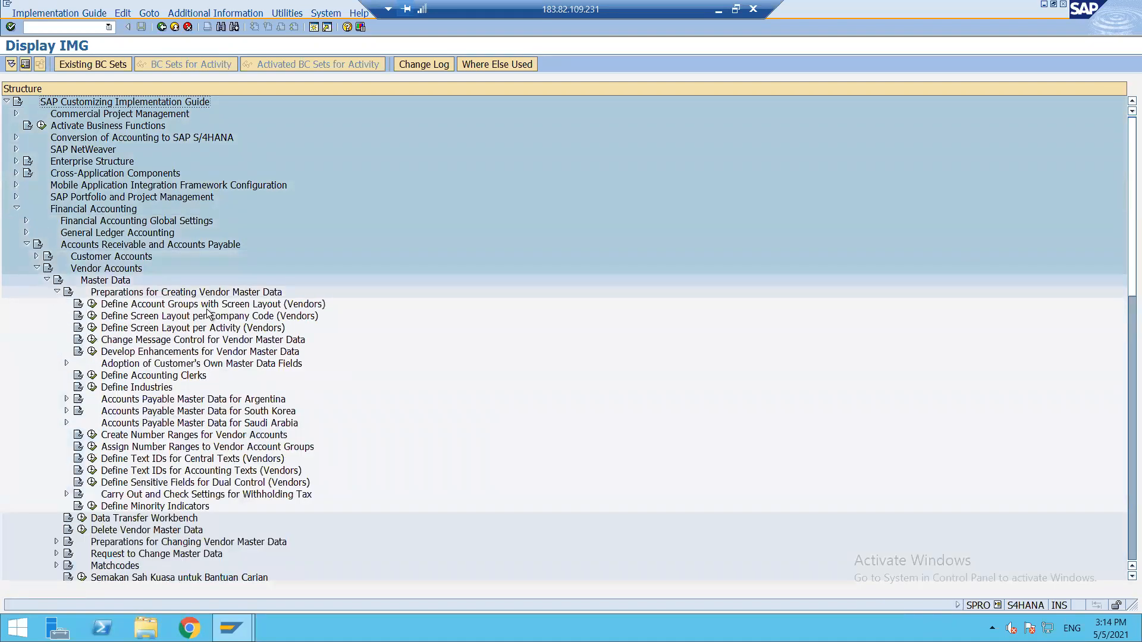
click(92, 305)
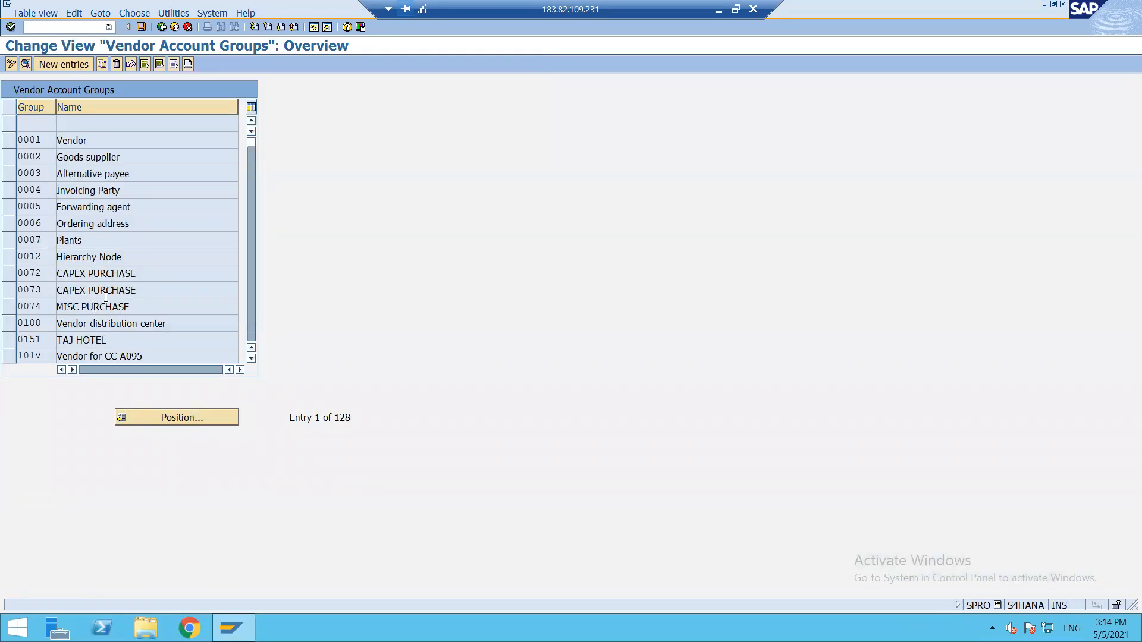
scroll(106, 298, down, 6)
scroll(105, 297, down, 8)
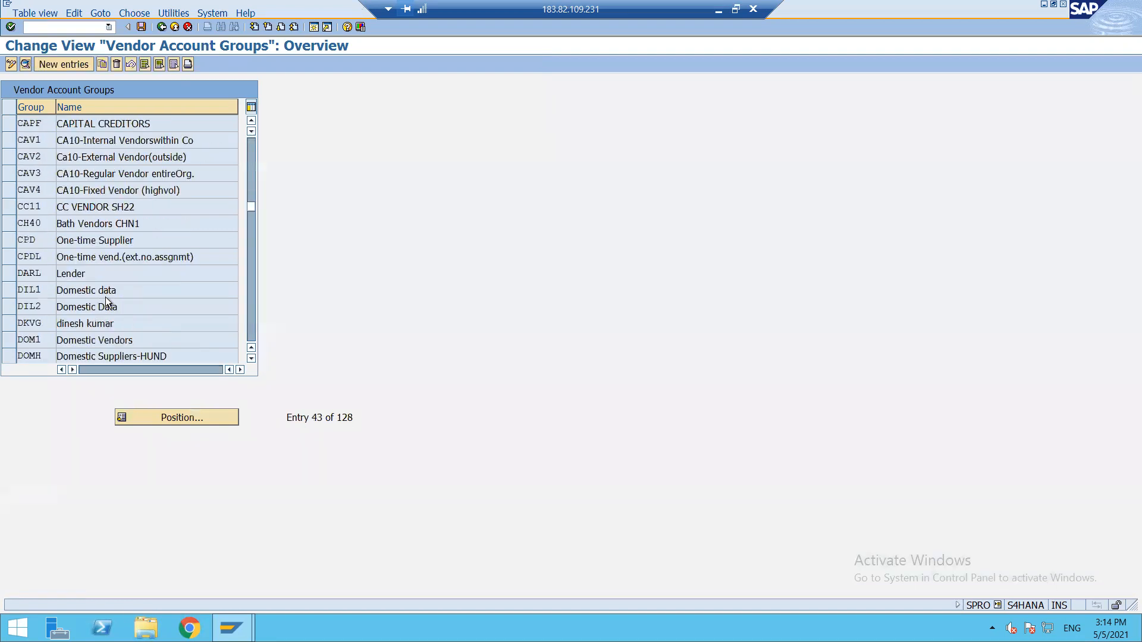
scroll(105, 297, up, 14)
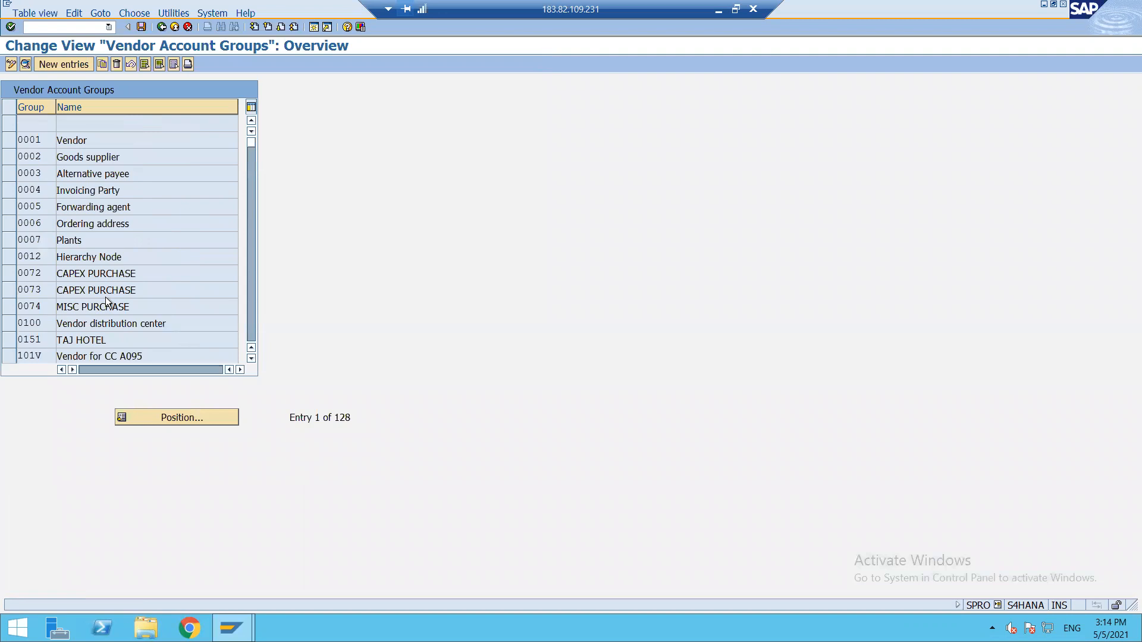
Add new vendor account group ZL12 with meaning 'DOMESTIC VENDOR OF ZL12'.
click(56, 66)
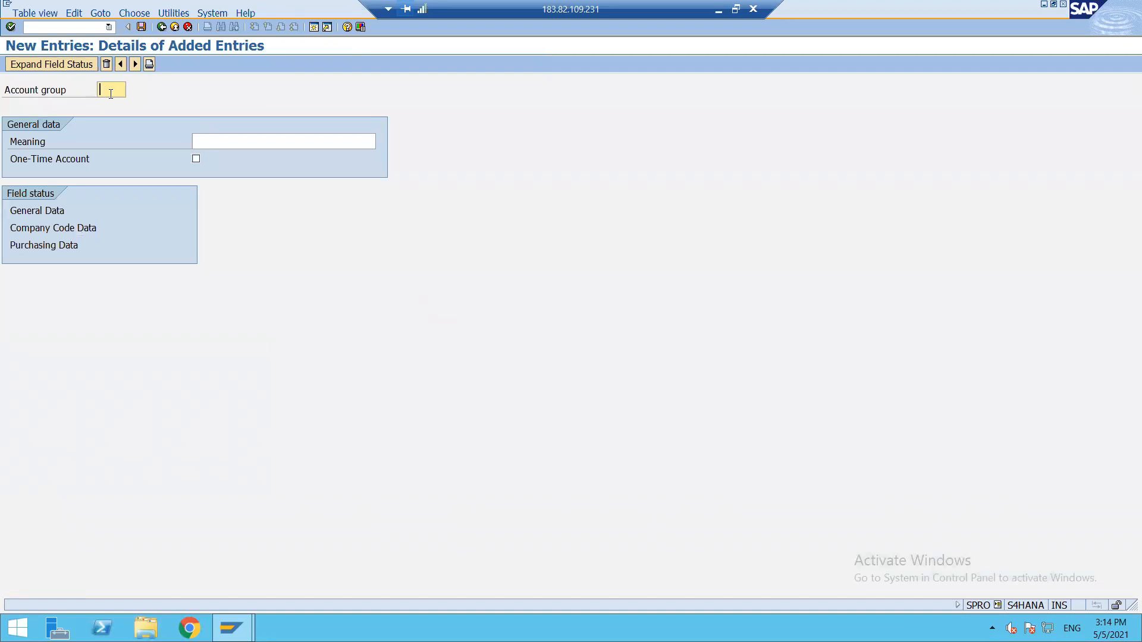
text(ZI12)
key(Tab)
text(DOMESTIC)
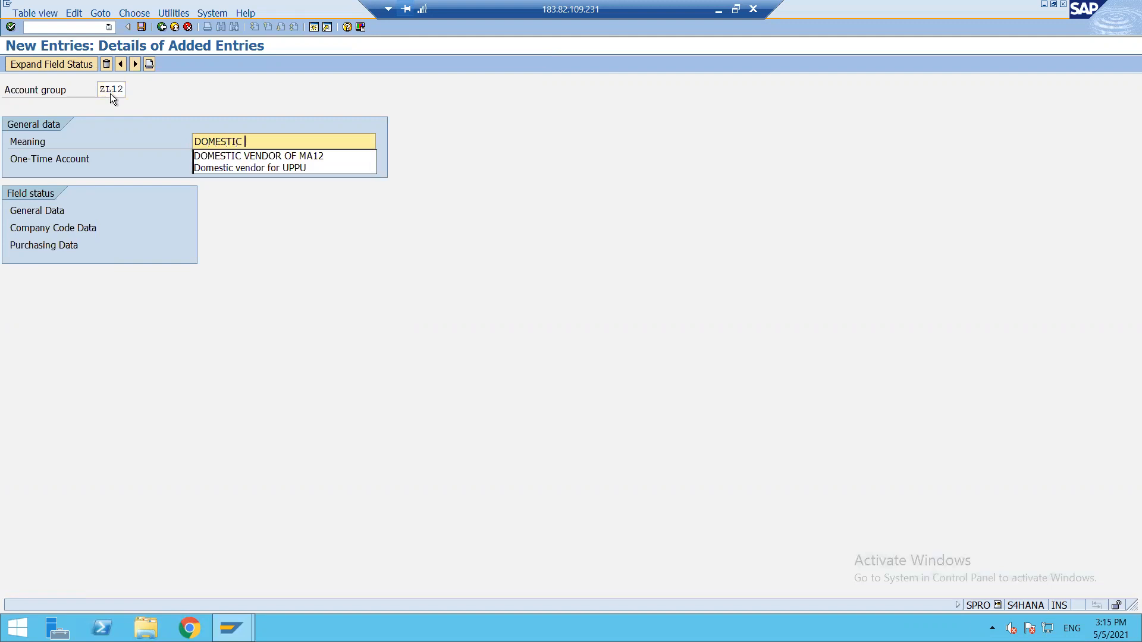
click(233, 156)
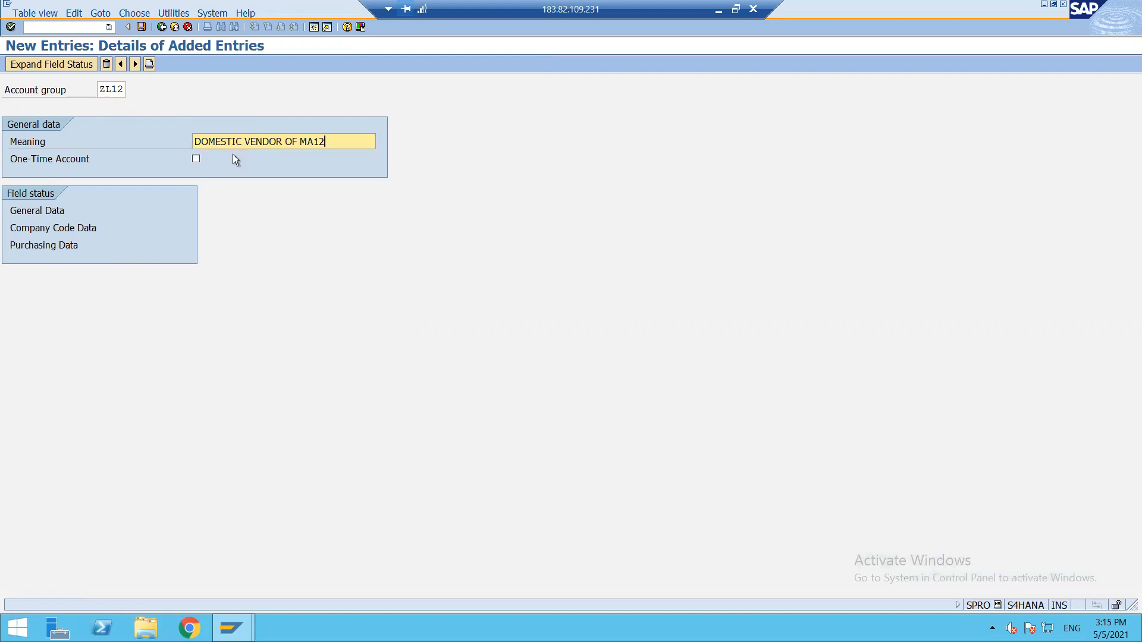
key(BackSpace)
key(BackSpace)
key(BackSpace)
key(BackSpace)
text(ZL12)
key(Return)
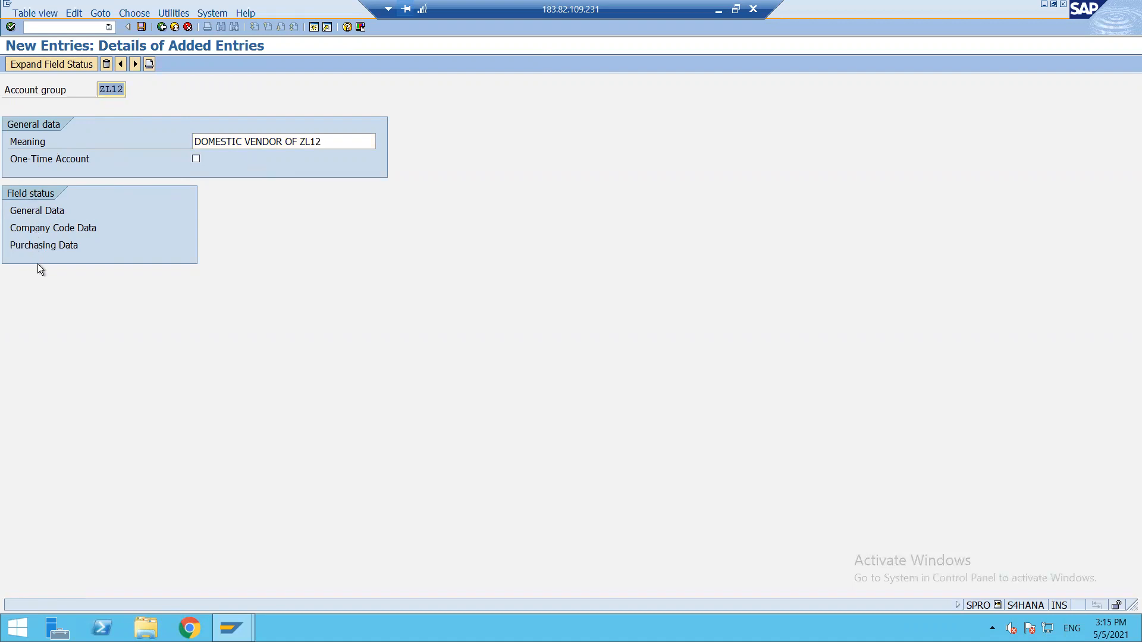
Review the General Data > Address field statuses for ZL12, then return to the group.
double_click(16, 210)
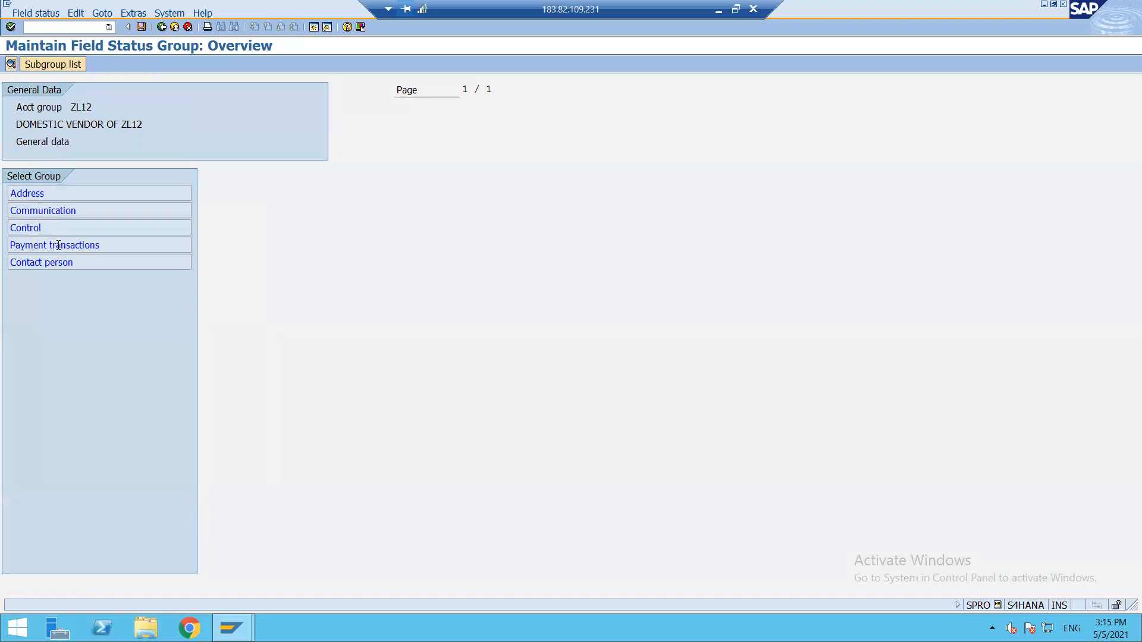
double_click(45, 190)
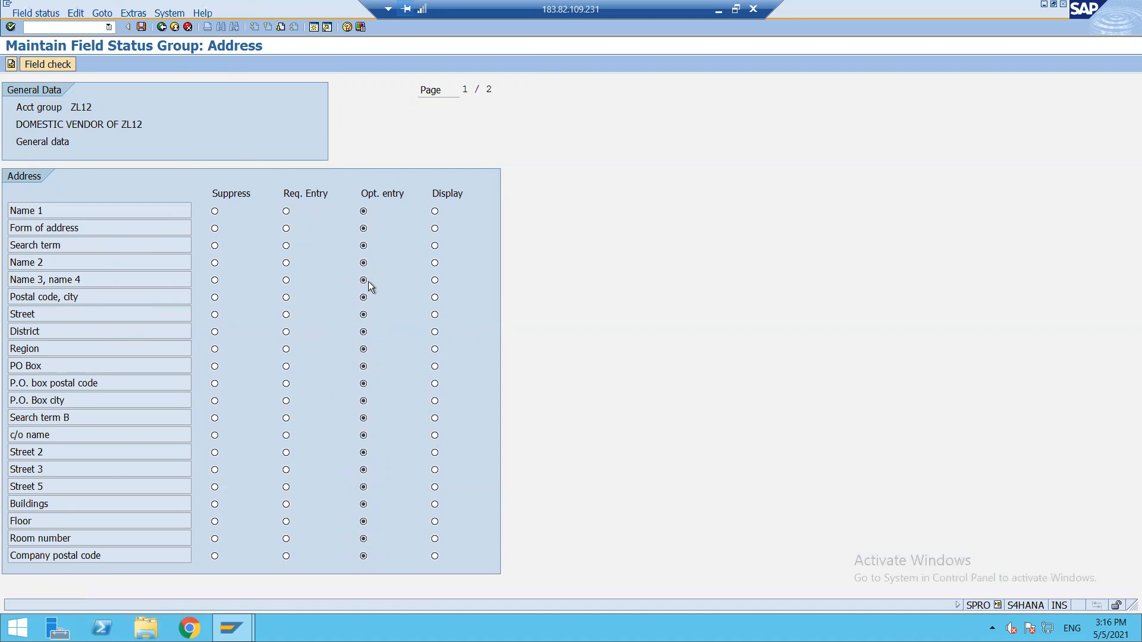
click(162, 26)
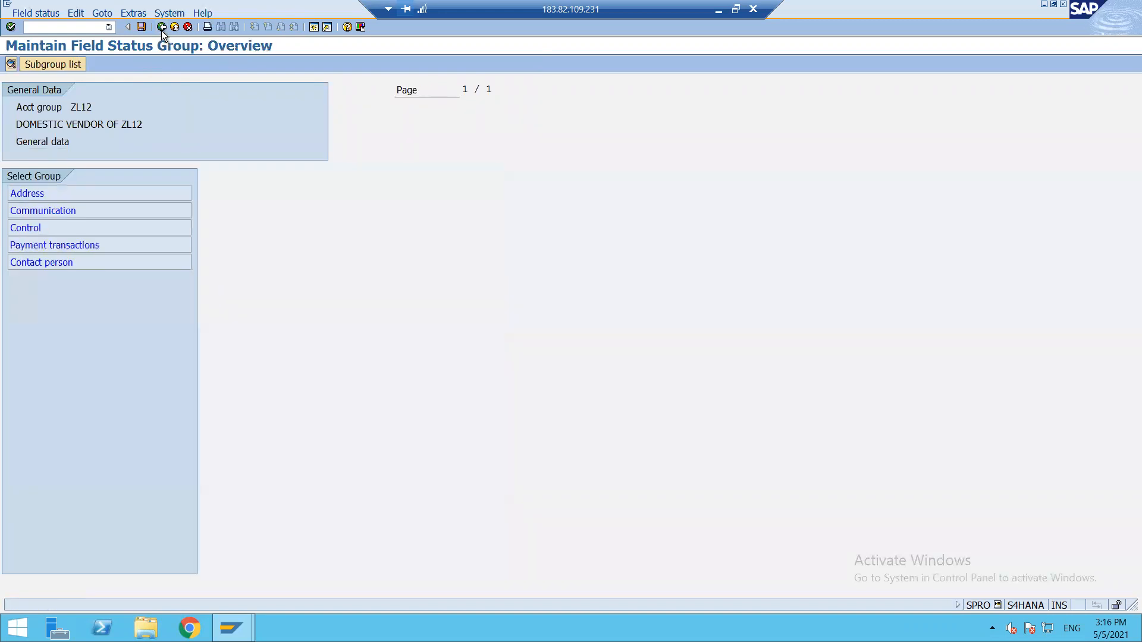
click(162, 27)
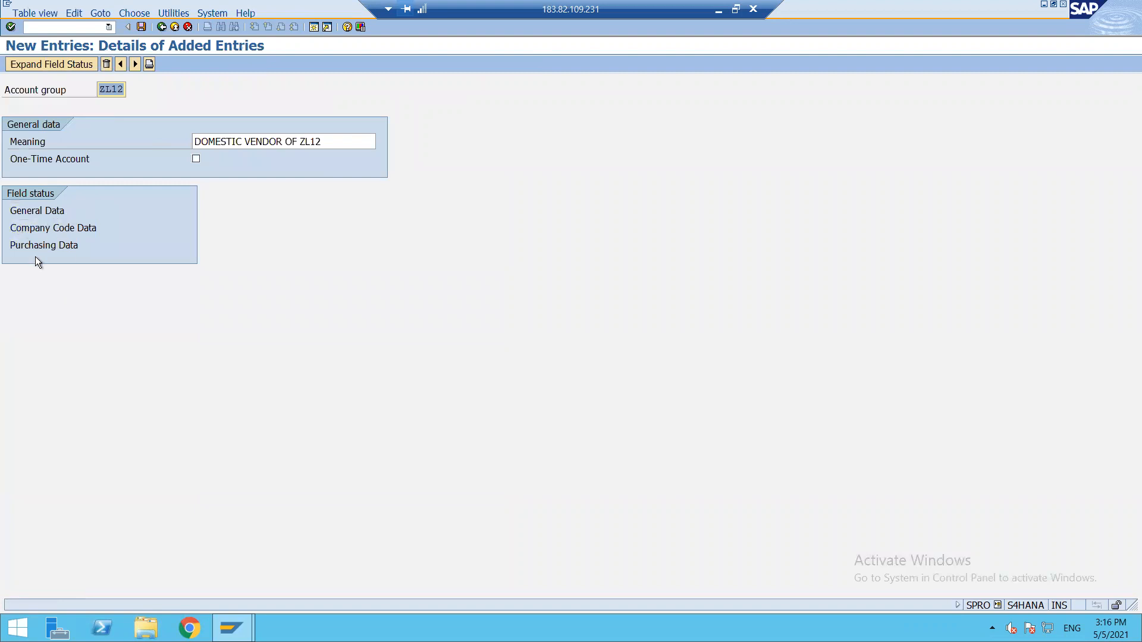
Make Purchase order currency a required entry in ZL12's purchasing data field status.
double_click(23, 245)
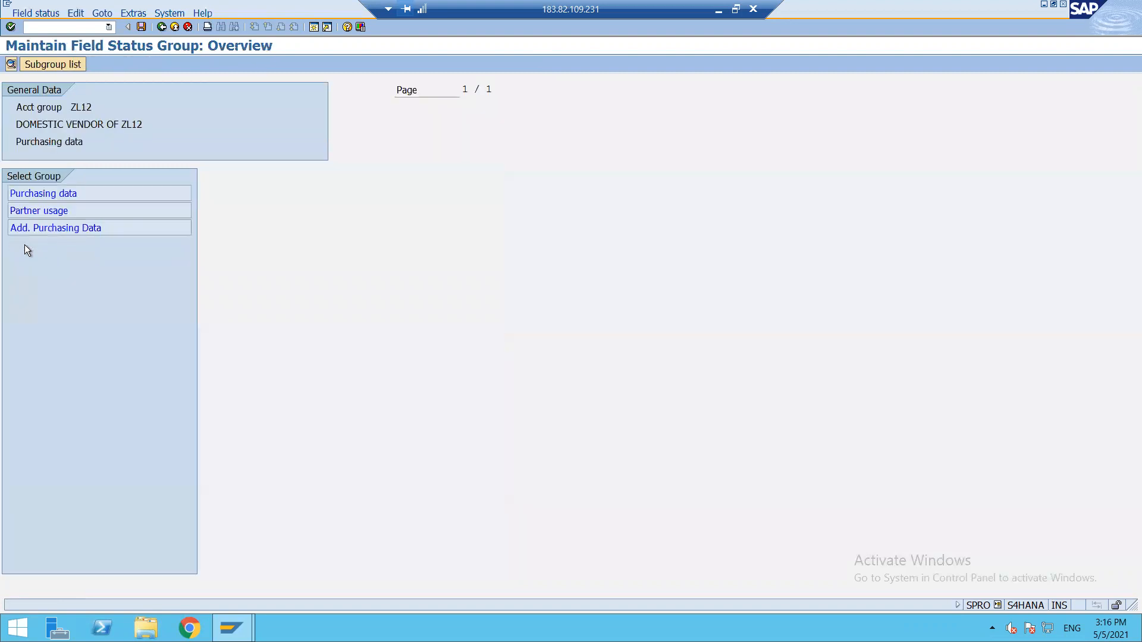
double_click(47, 195)
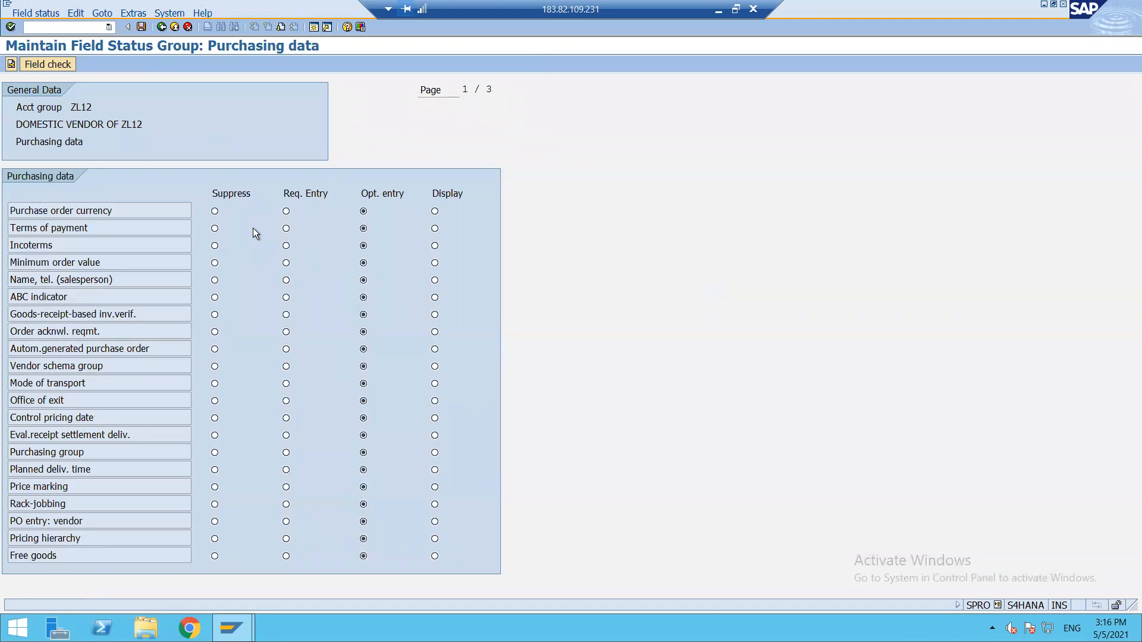
click(286, 211)
Save account group ZL12 under the customizing request found by searching for ZL12.
click(142, 27)
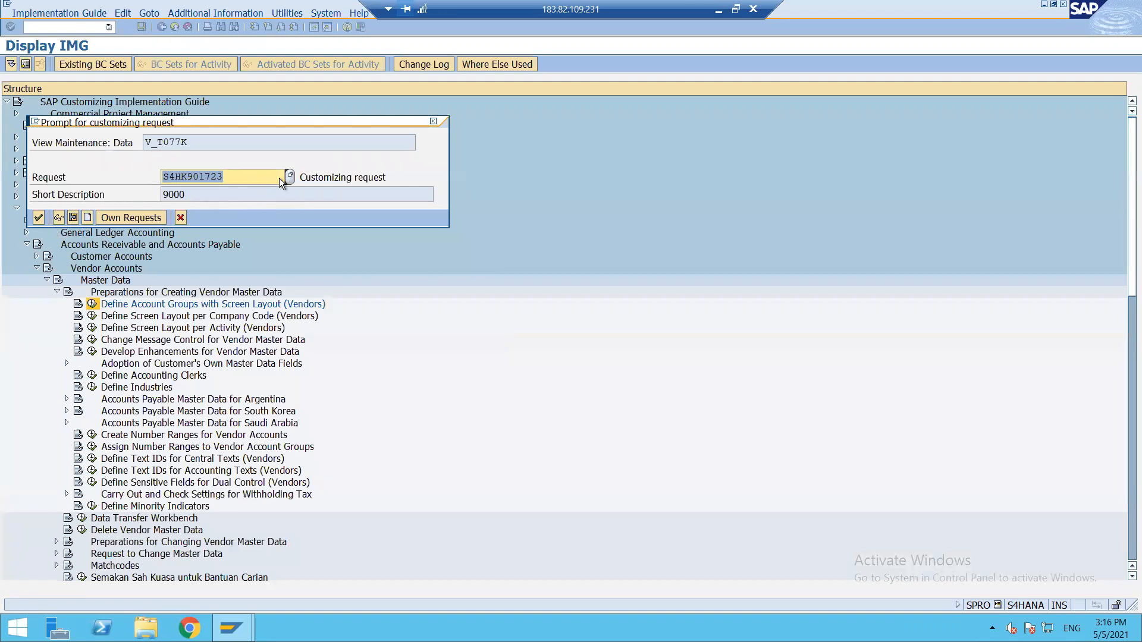
key(Return)
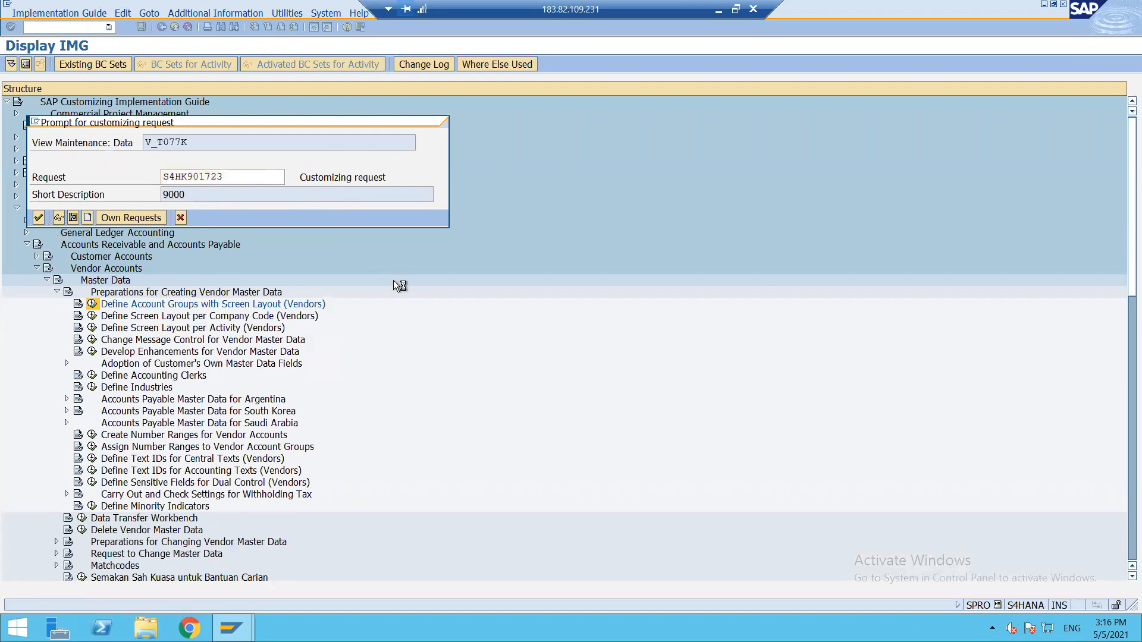
key(ctrl+f)
text(ZL12)
key(Return)
double_click(245, 161)
click(15, 418)
click(38, 218)
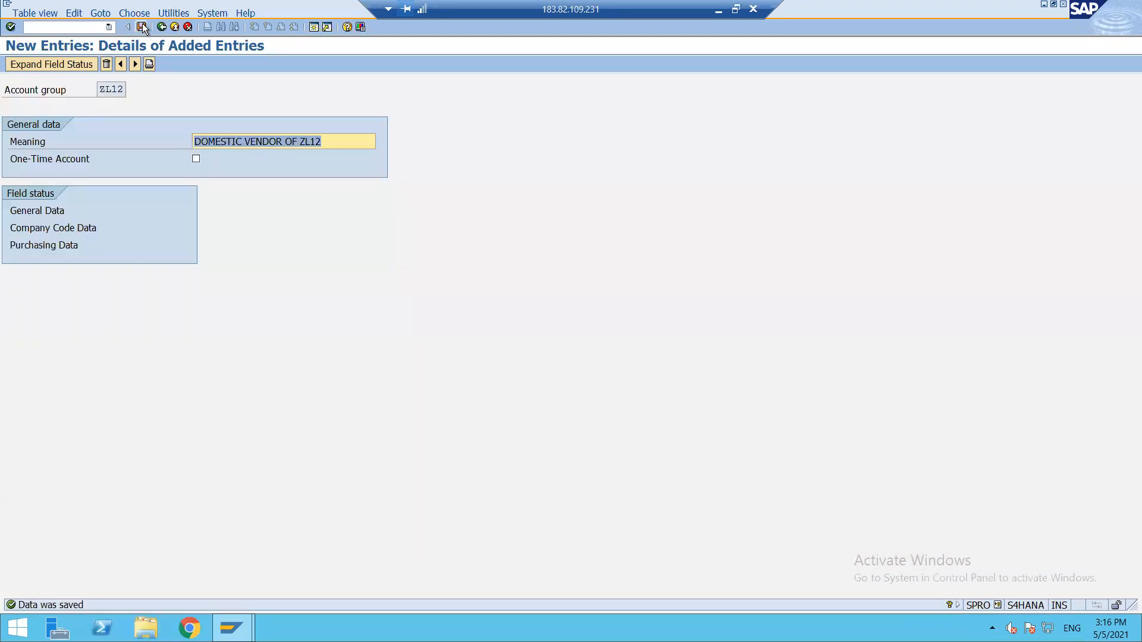
click(142, 27)
Check ZL12 in Excel cell C42, then return to the implementation guide tree.
click(721, 12)
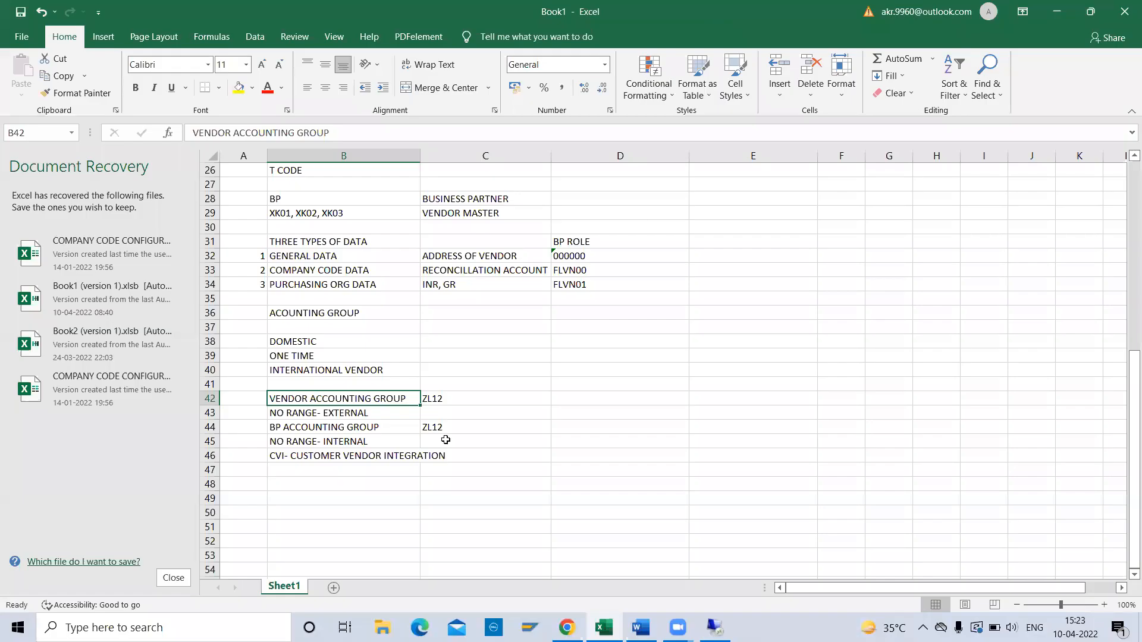
click(487, 400)
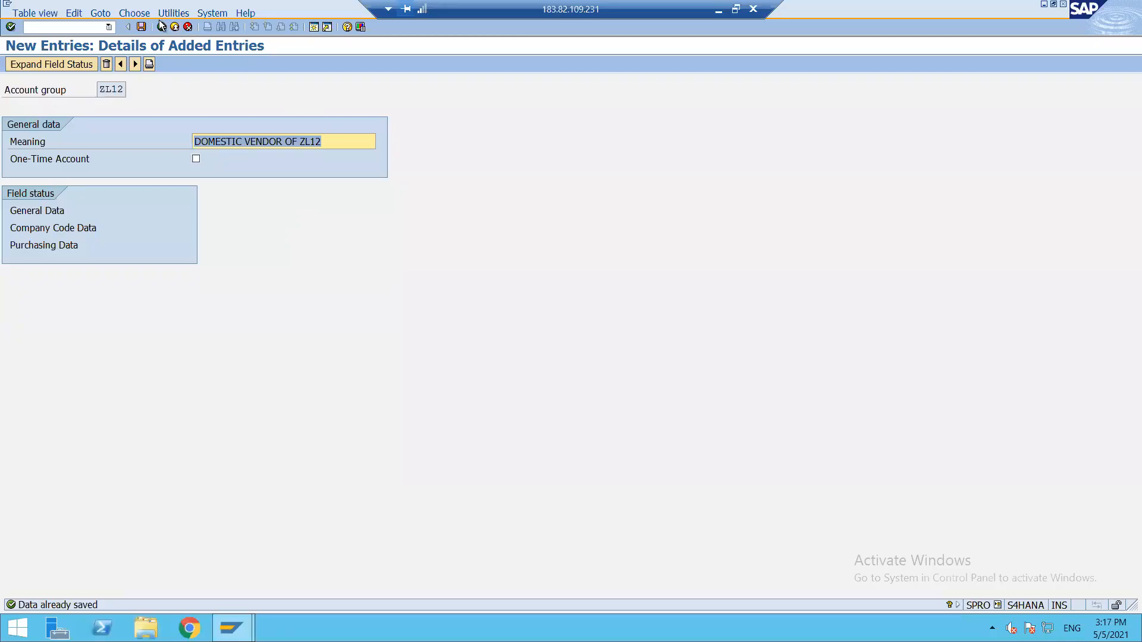
click(162, 27)
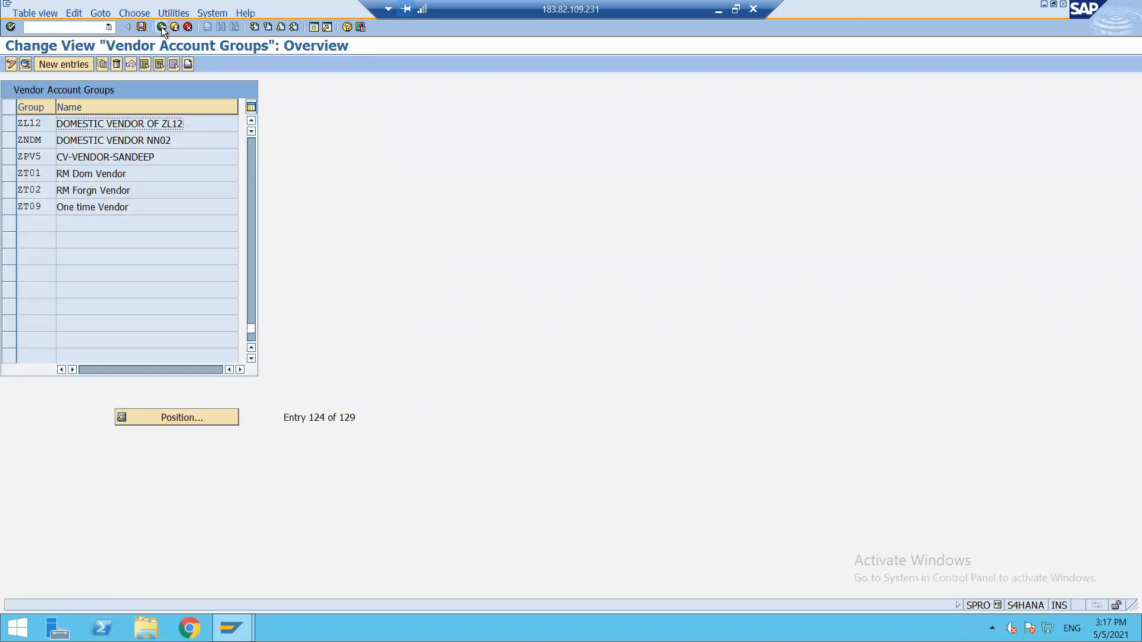
click(162, 27)
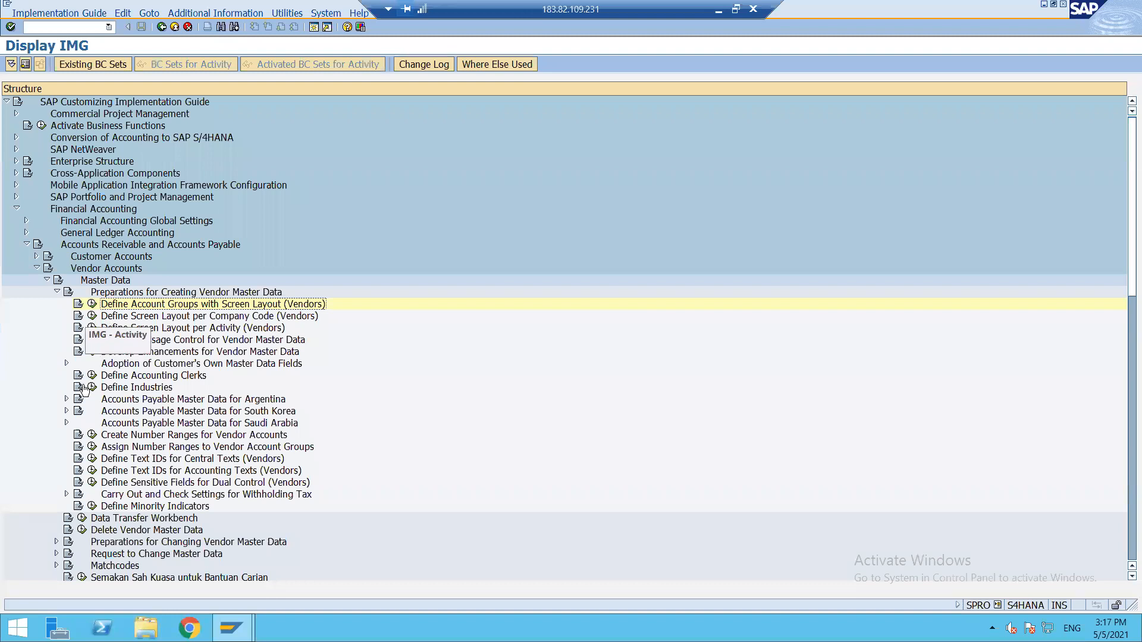
Insert a blank interval row in the KREDITOR vendor number range and list its free intervals.
click(92, 436)
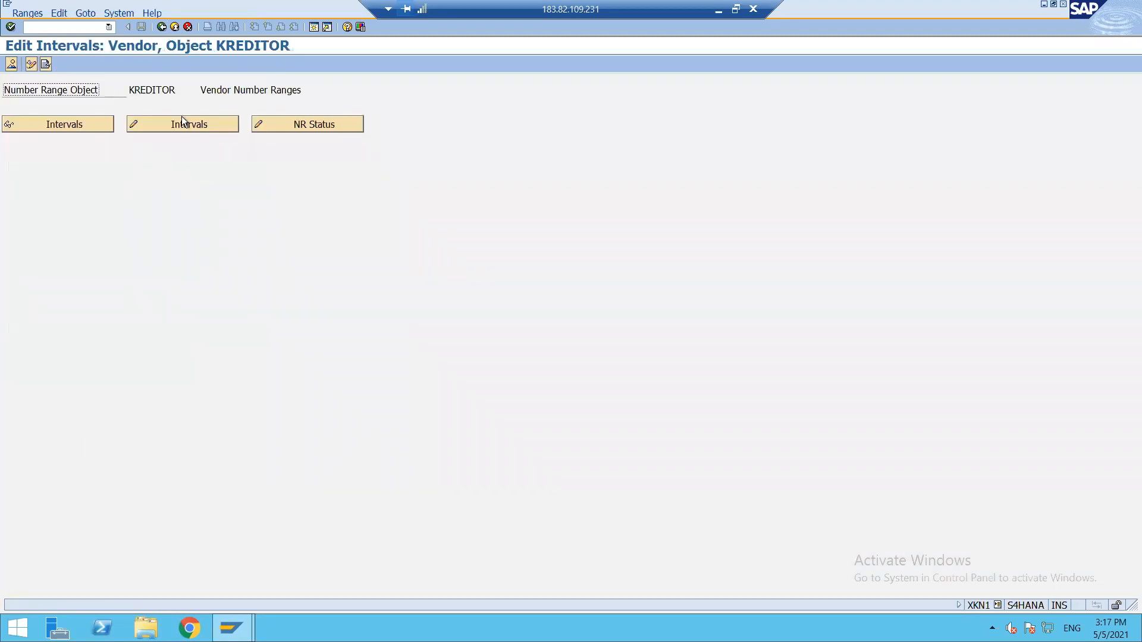
click(193, 122)
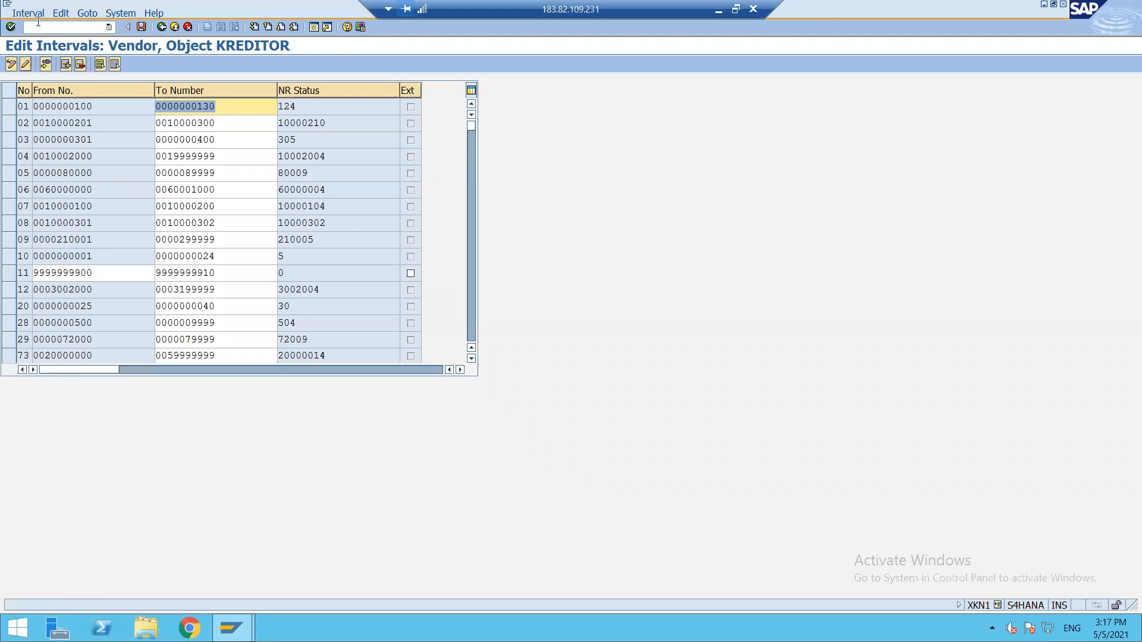
click(66, 65)
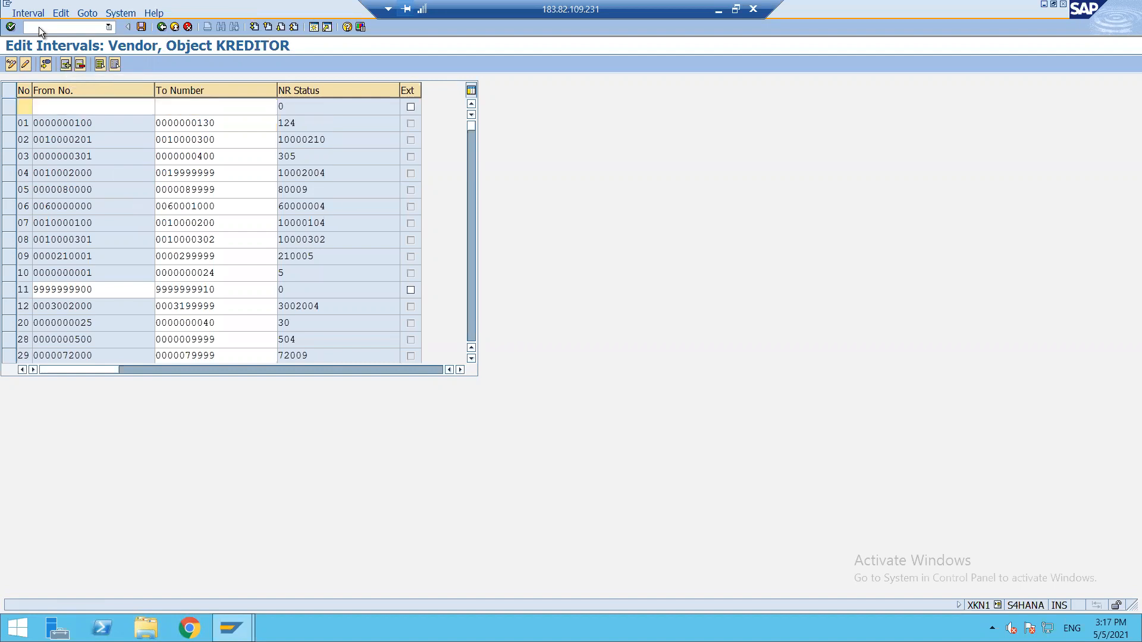
click(25, 14)
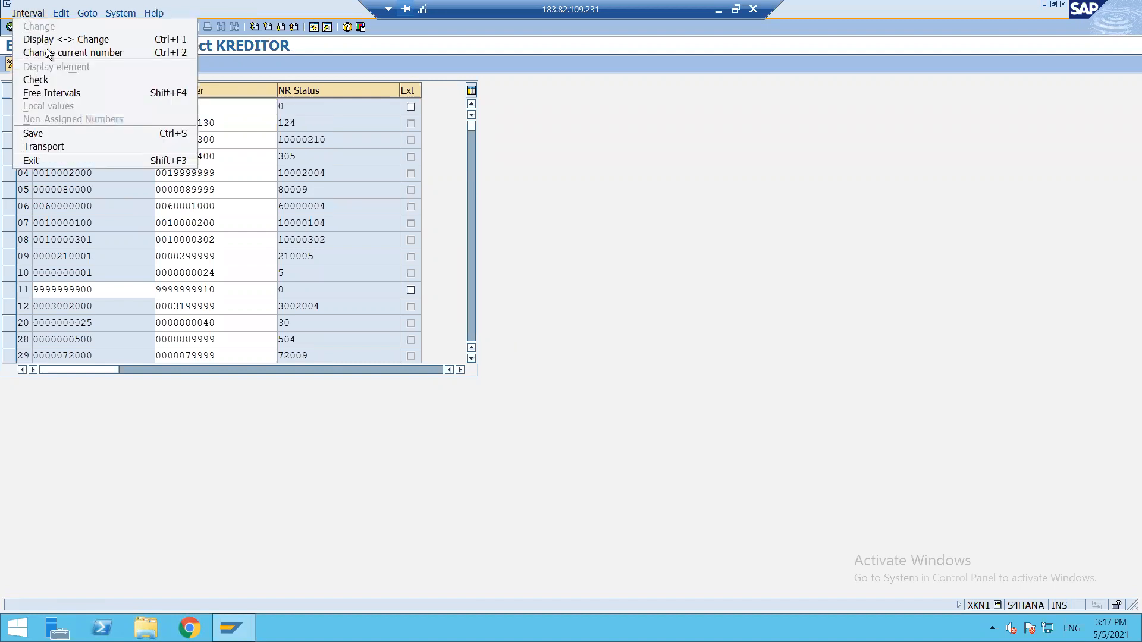
click(47, 94)
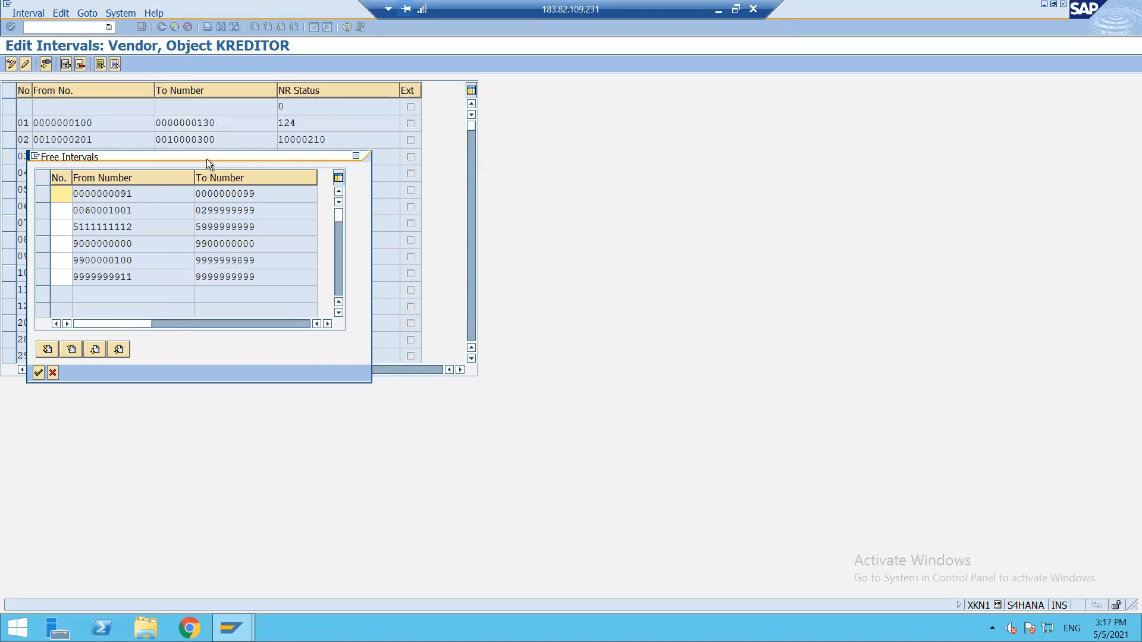
drag(206, 158, 783, 138)
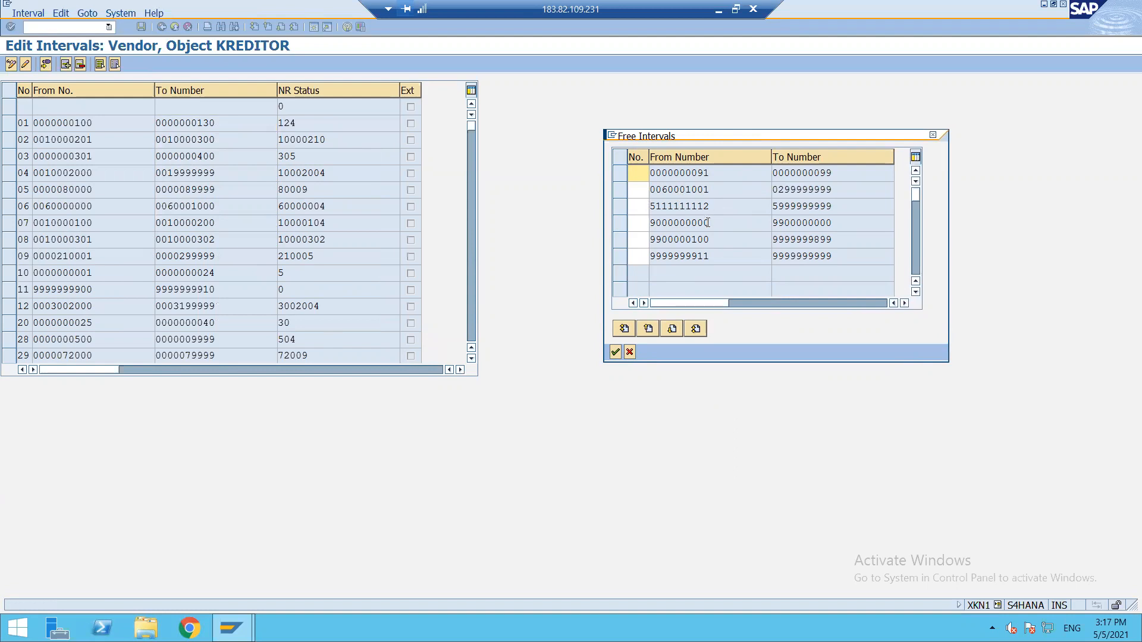
click(632, 207)
text(12)
key(BackSpace)
key(BackSpace)
text(12)
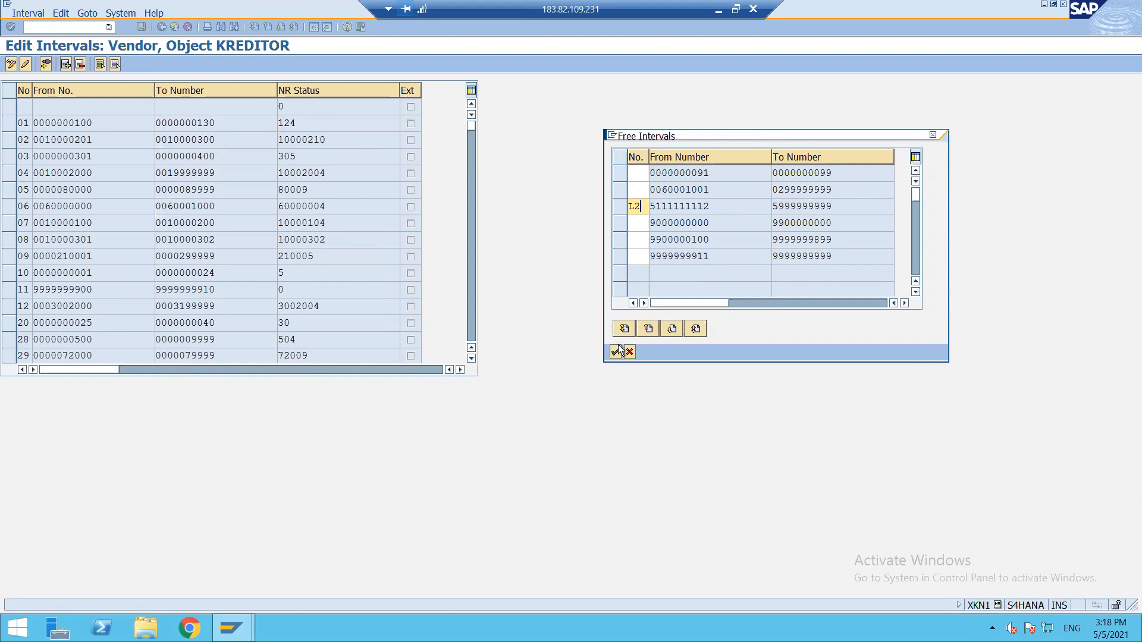
click(619, 206)
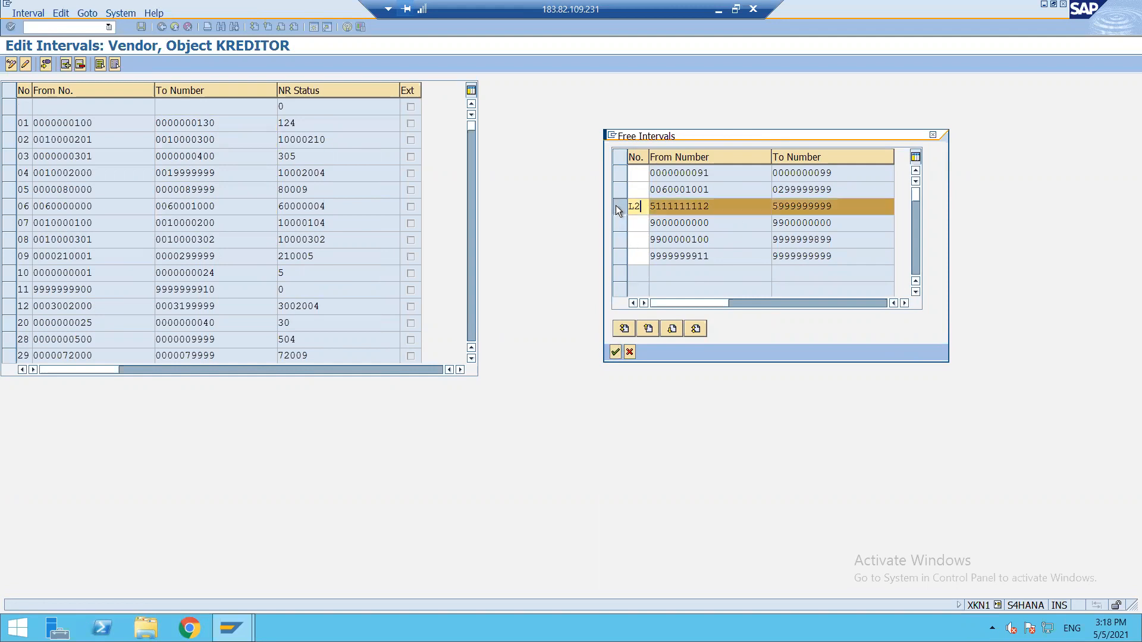
click(616, 352)
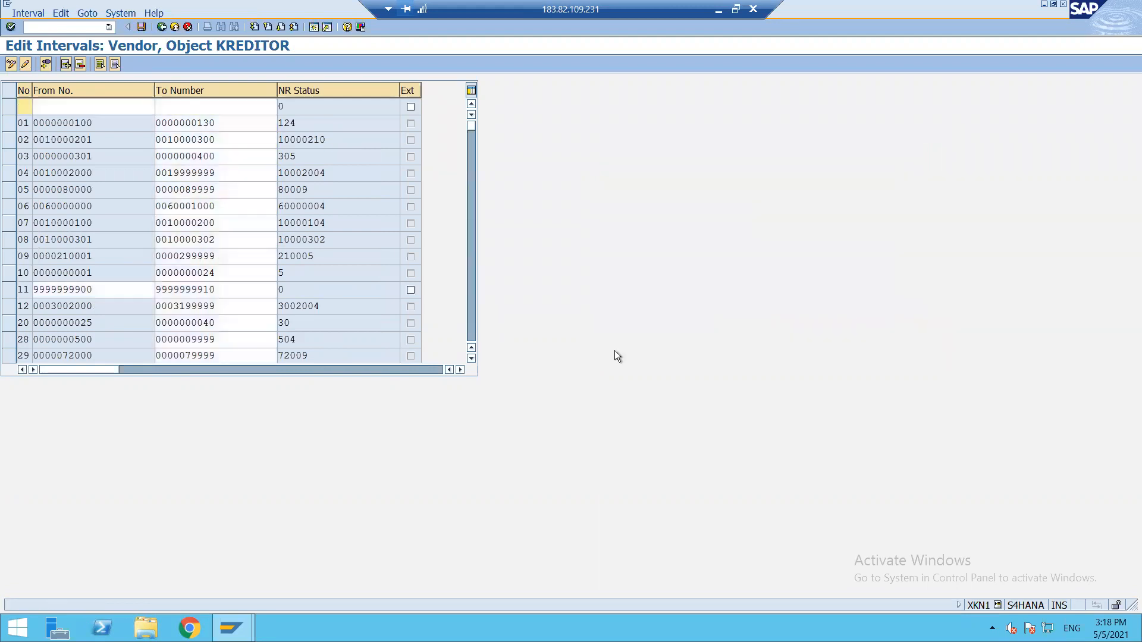
click(141, 27)
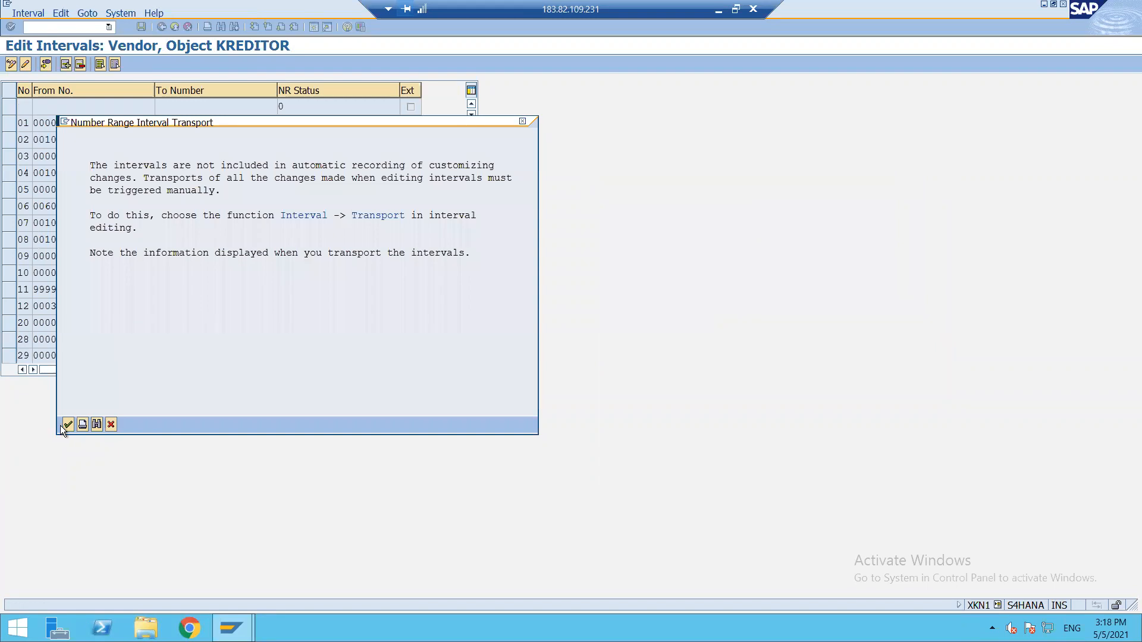
click(66, 424)
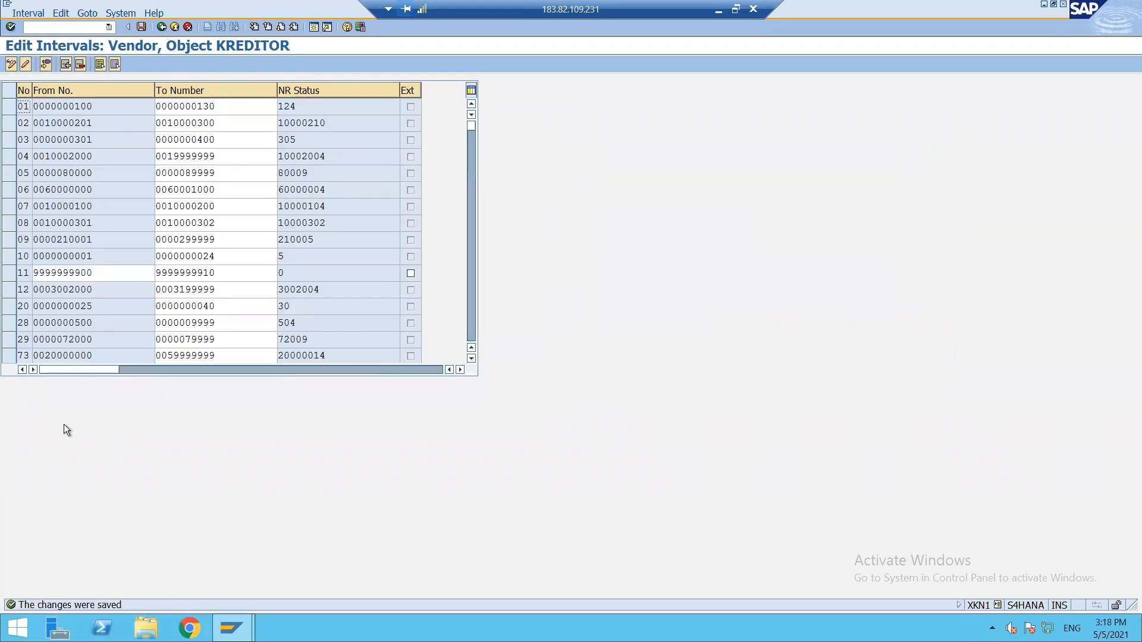
drag(472, 124, 469, 269)
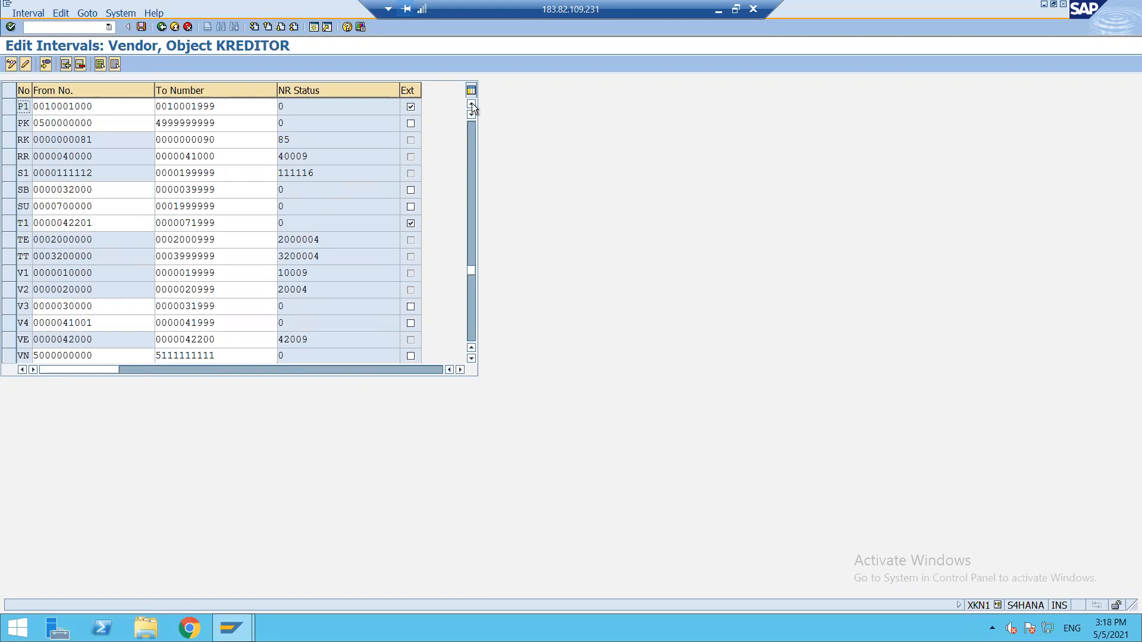
scroll(473, 102, up, 5)
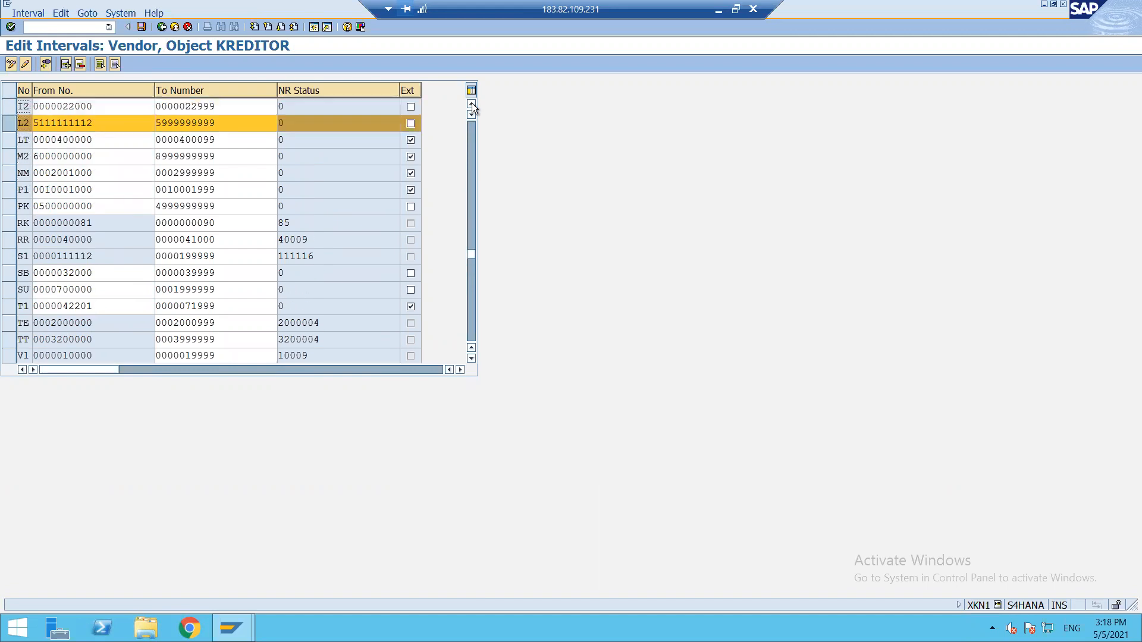
click(472, 104)
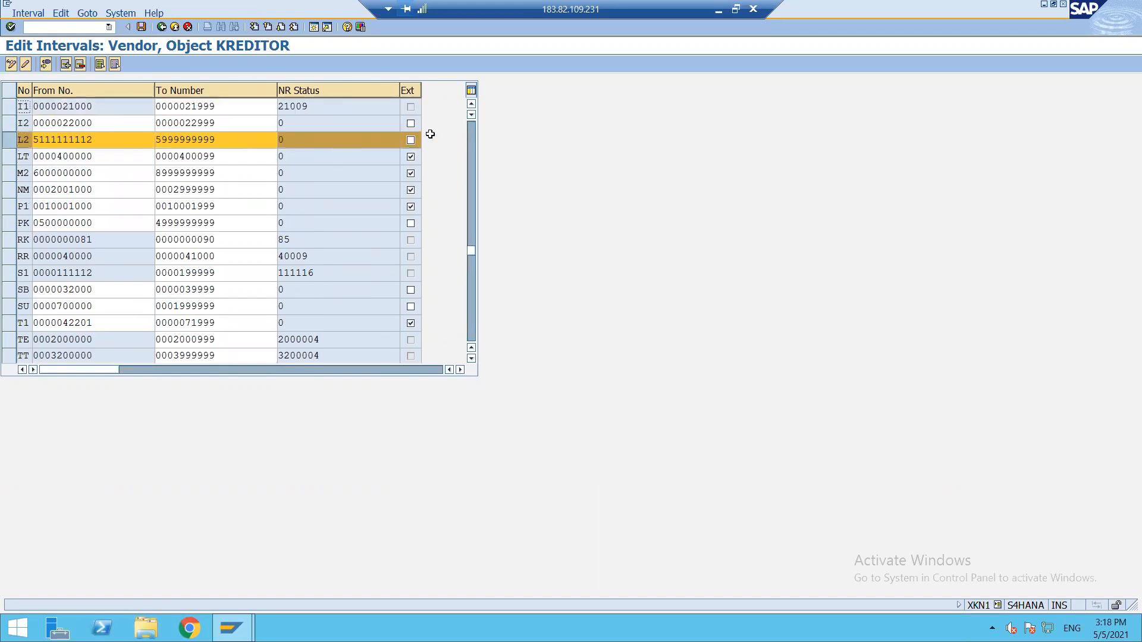
click(409, 140)
click(9, 145)
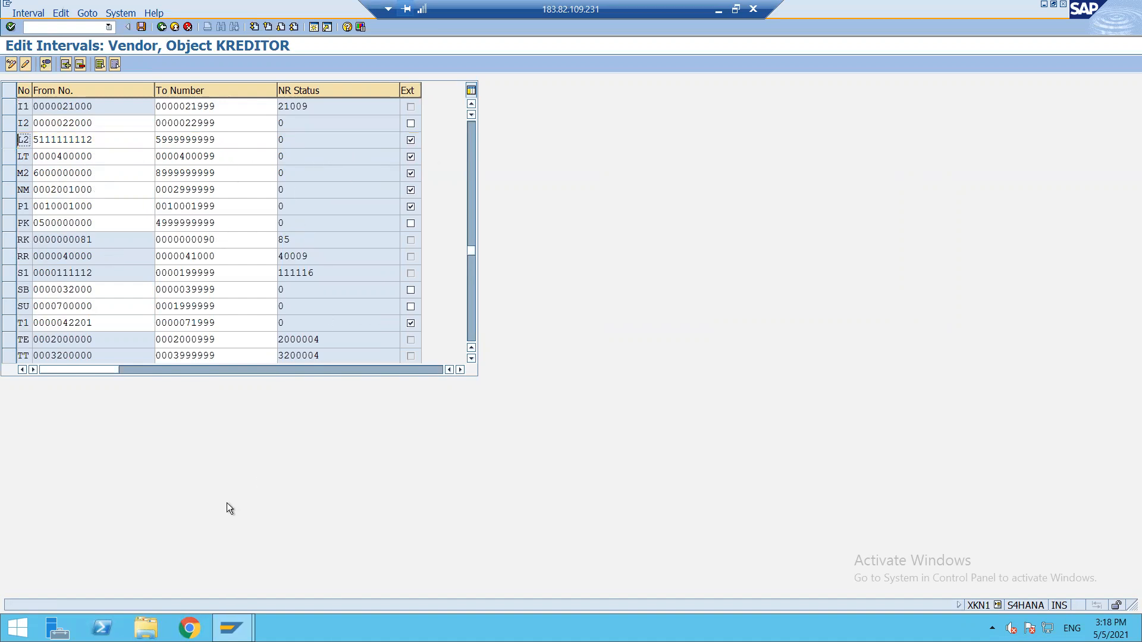
click(717, 16)
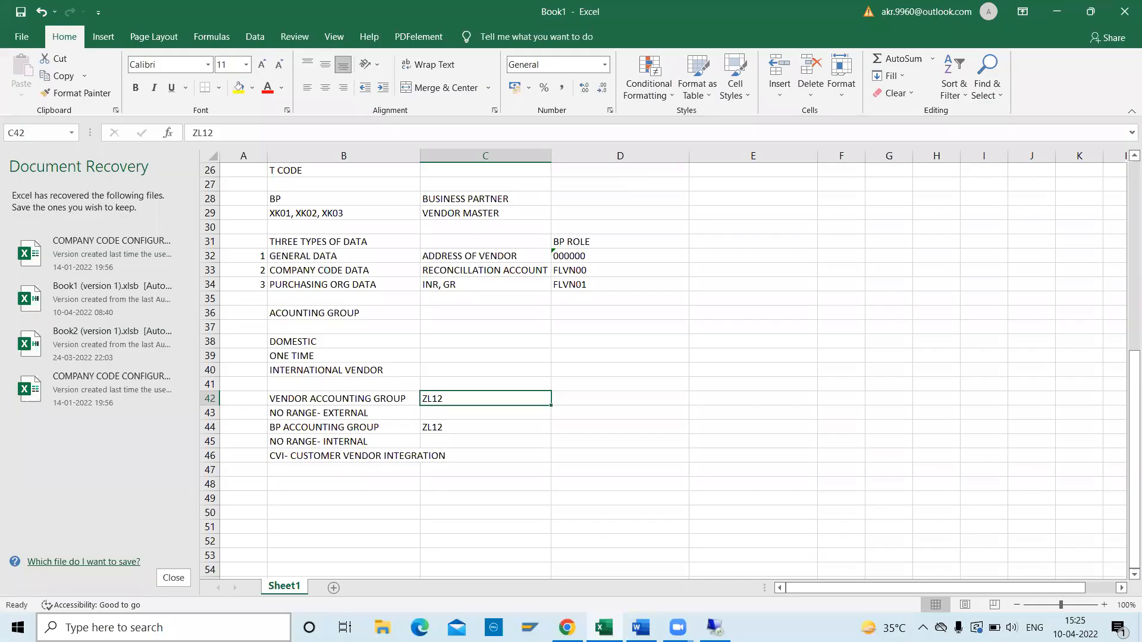
Capture the top of the KREDITOR interval table, rows I1 to PK, with Snipping Tool.
key(super)
text(SNIPP)
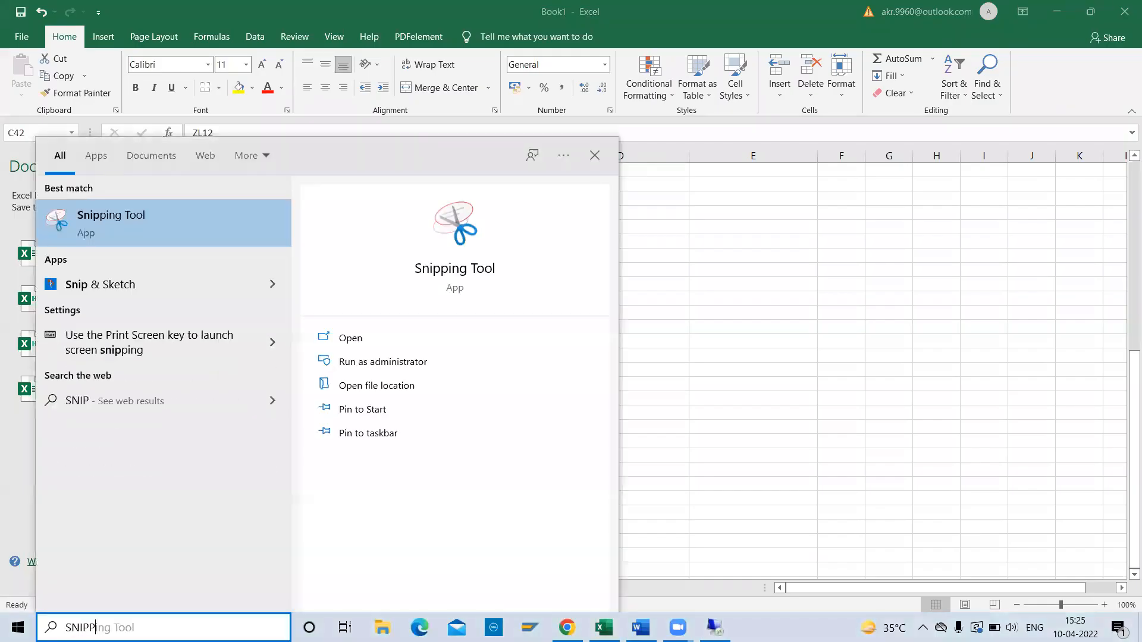
click(89, 232)
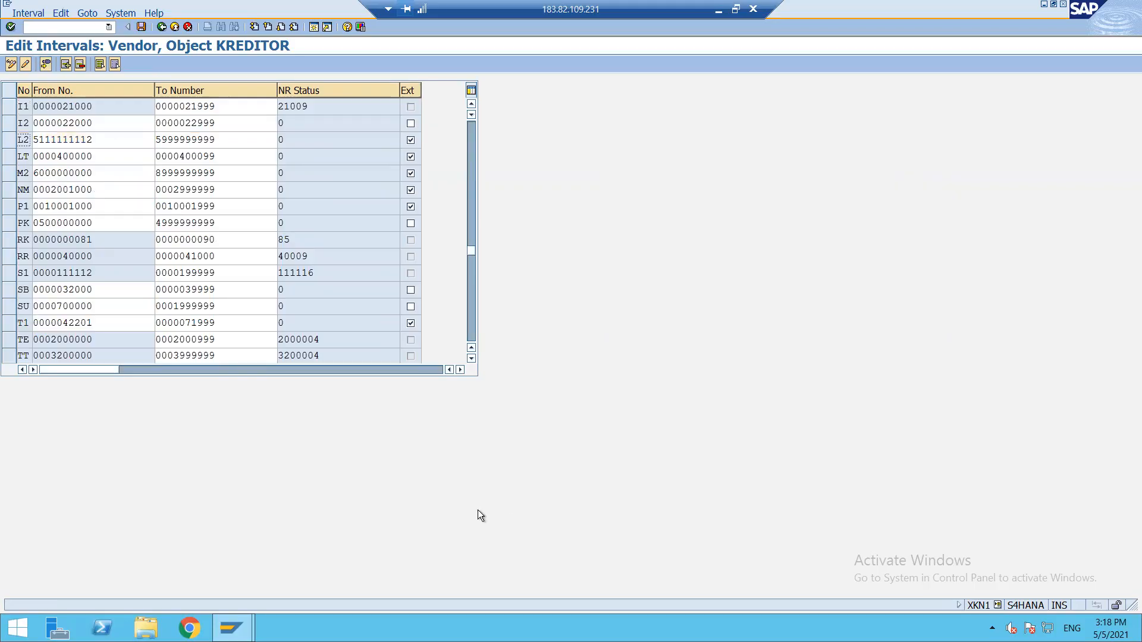
click(737, 9)
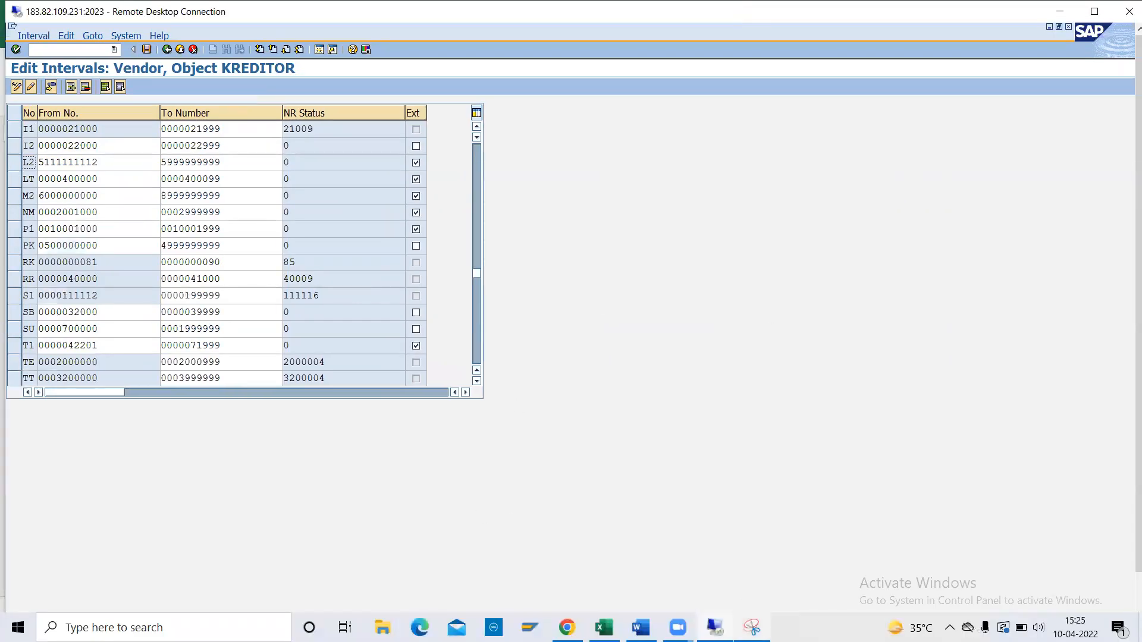
click(752, 627)
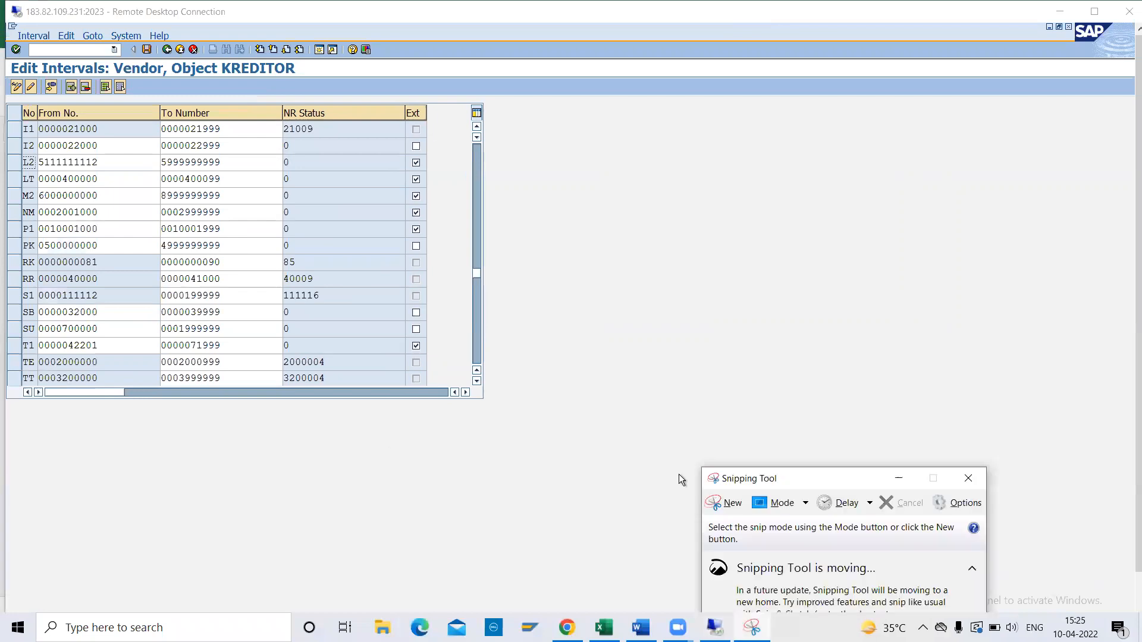
click(723, 501)
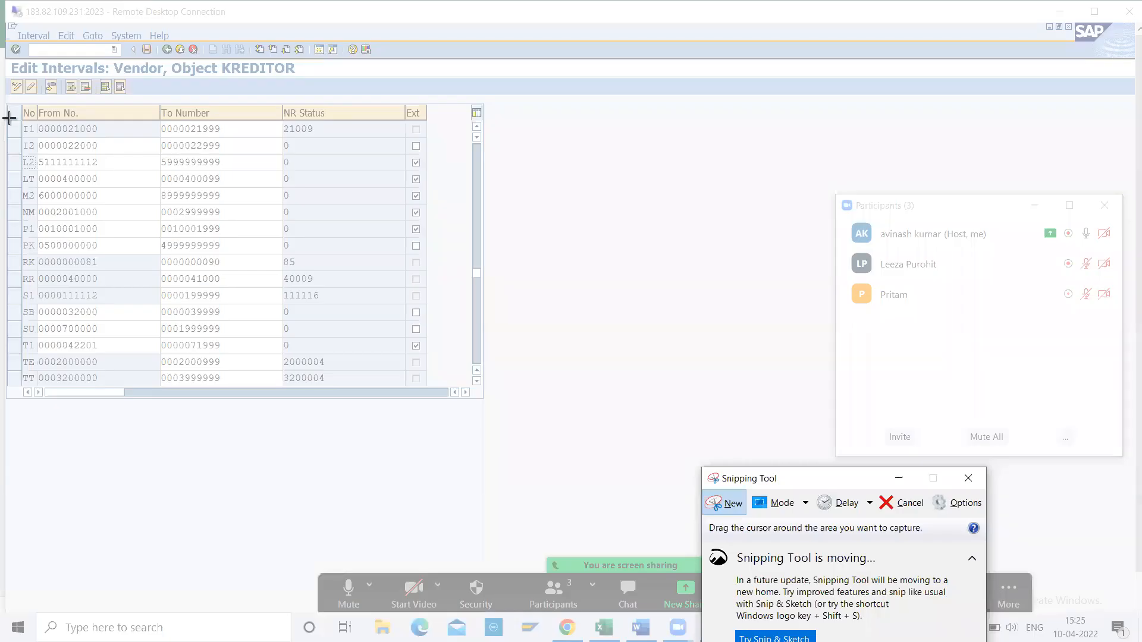
drag(1, 85, 189, 164)
drag(569, 247, 548, 258)
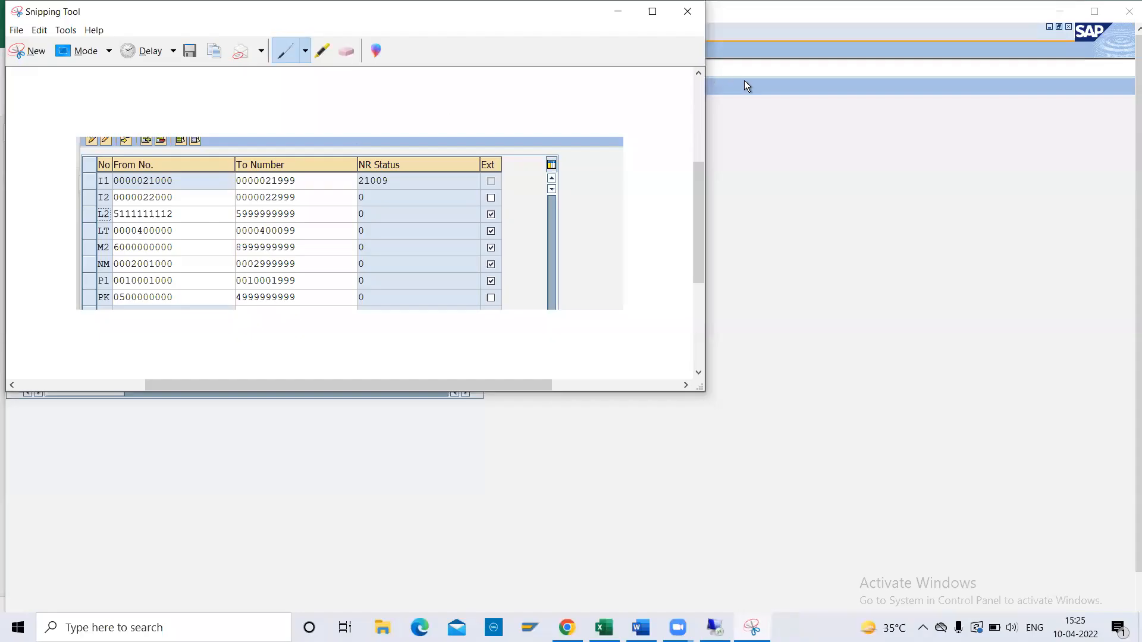
click(617, 17)
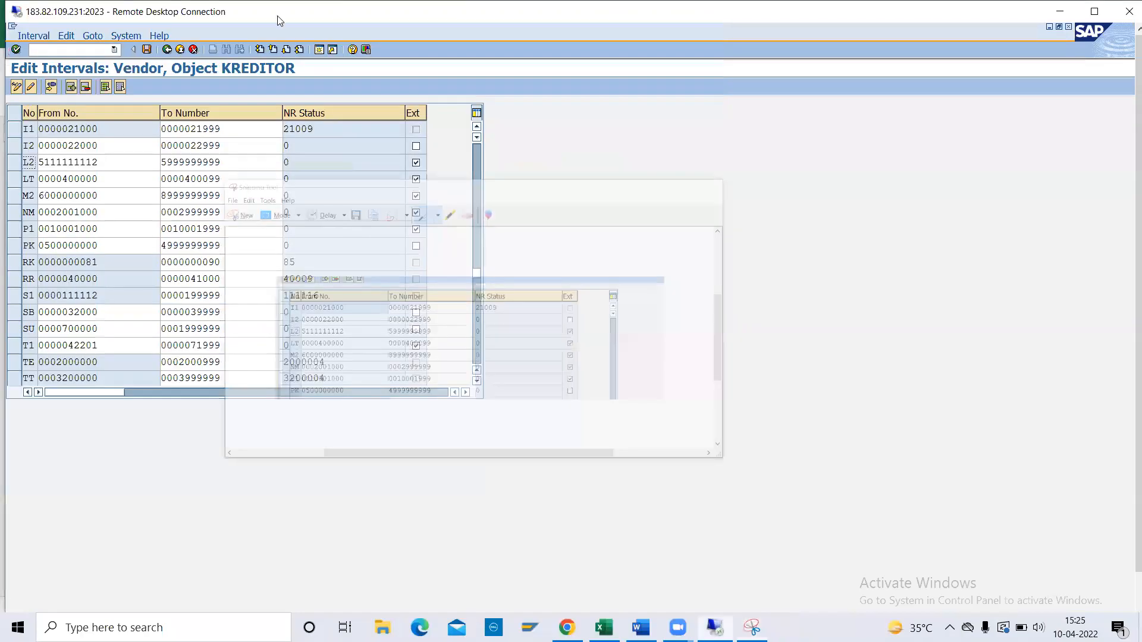
Save the interval changes and return to the customizing guide.
click(167, 50)
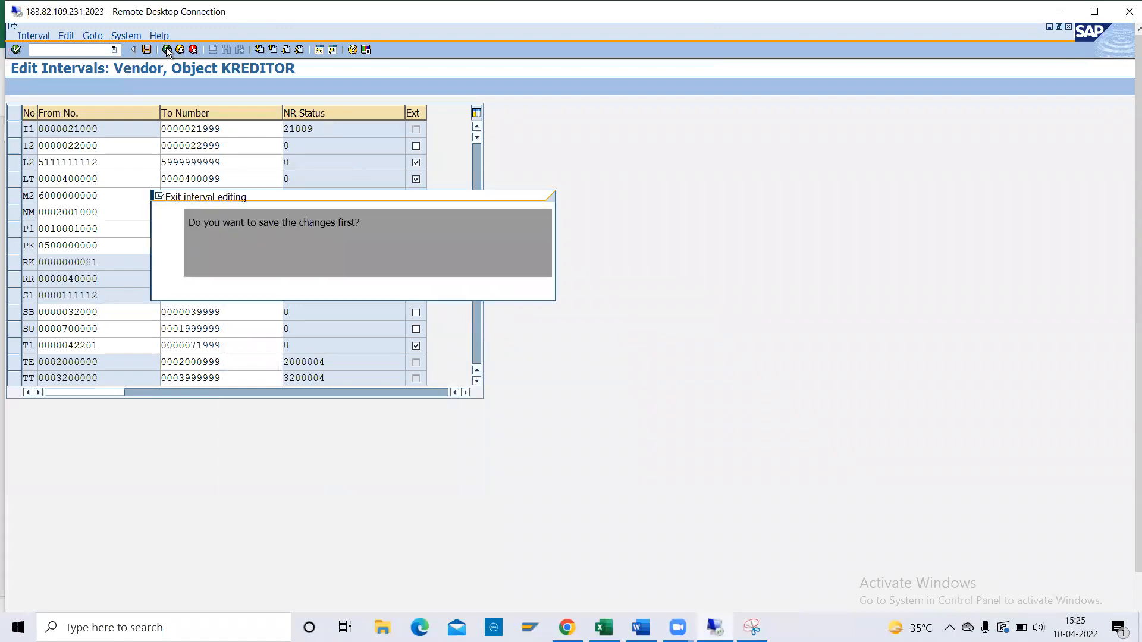
click(244, 286)
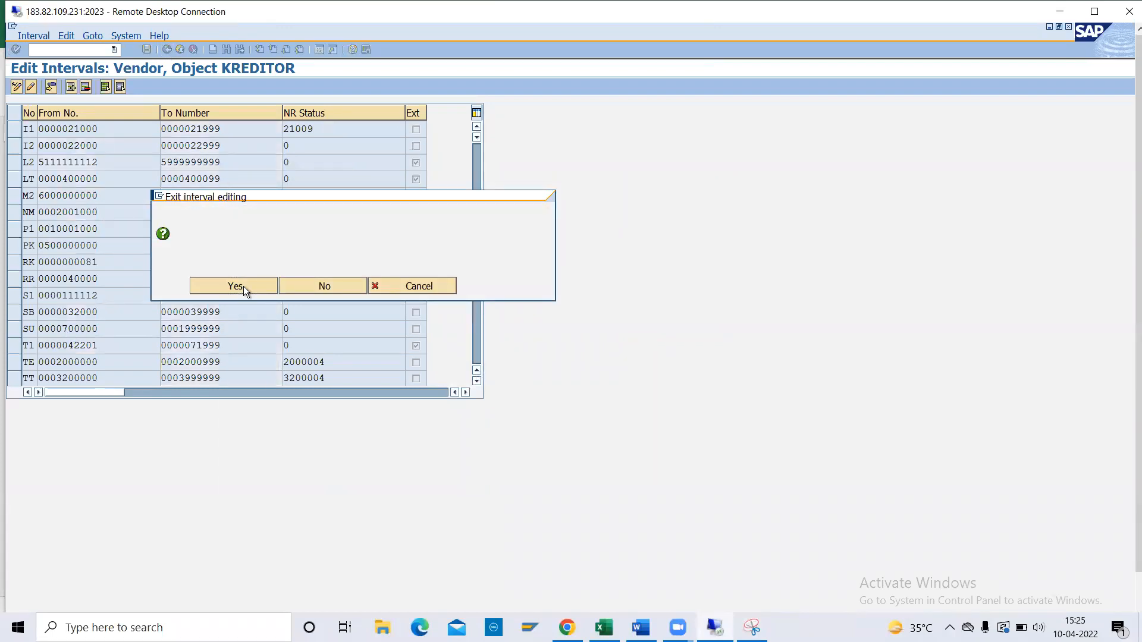
click(167, 50)
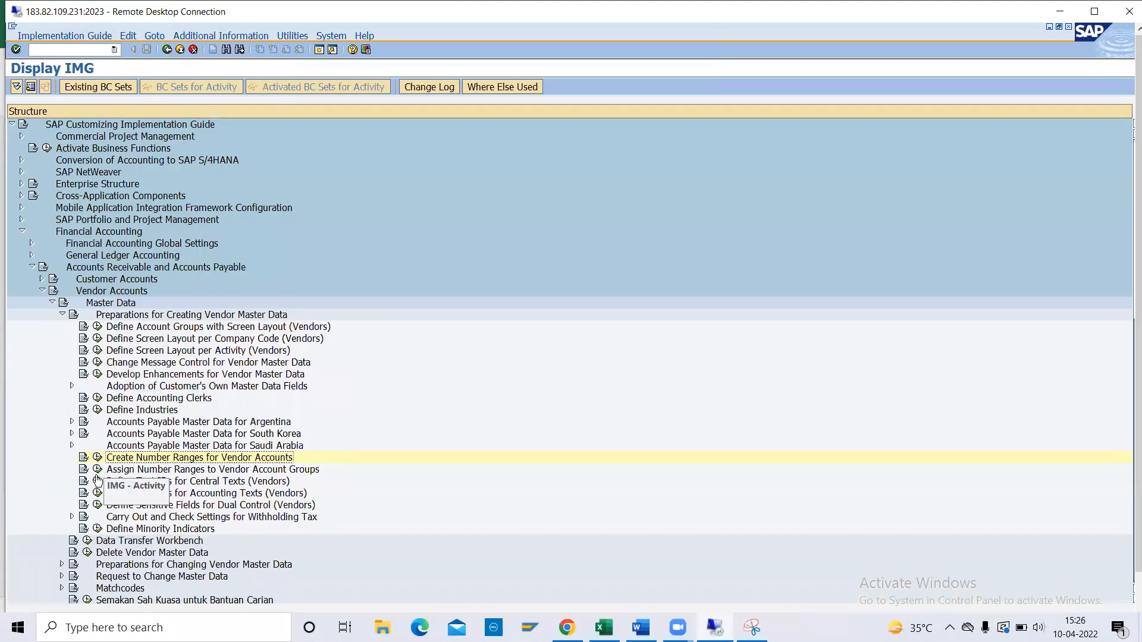
Assign number range L2 to vendor account group ZL12 and save under the customizing request.
click(98, 471)
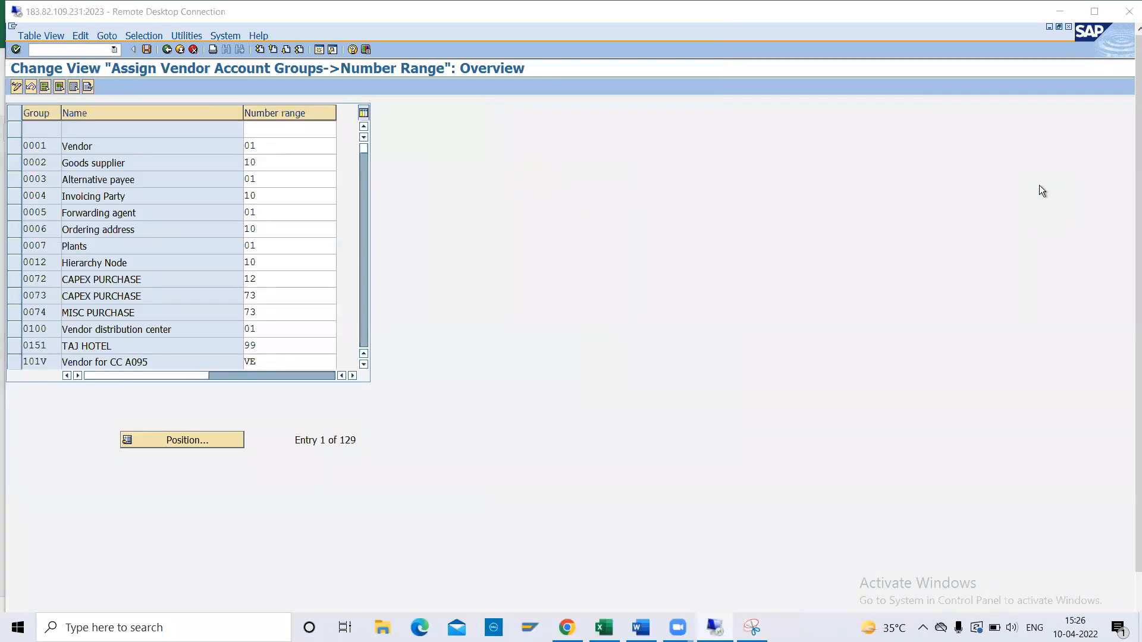
click(173, 440)
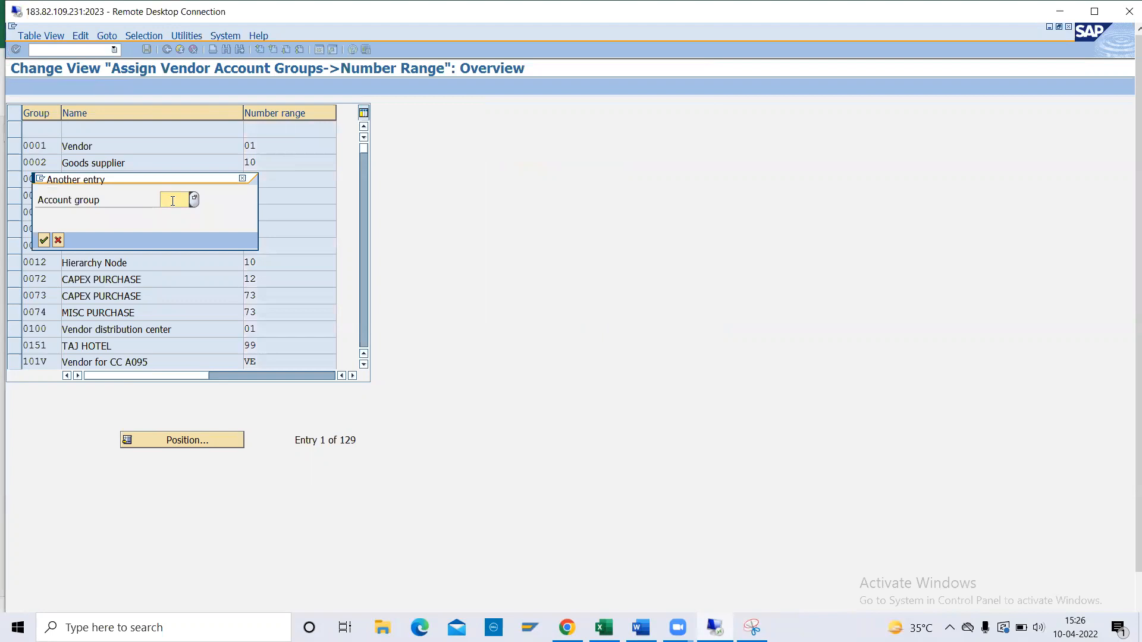
text(ZL12)
key(Return)
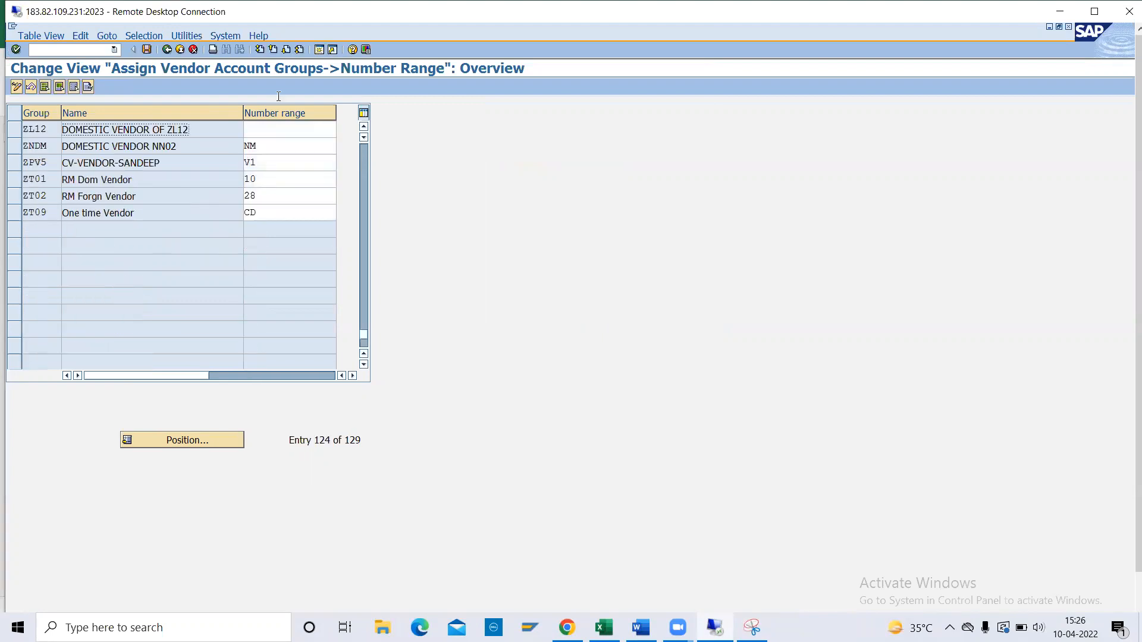
click(253, 130)
text(L)
double_click(252, 131)
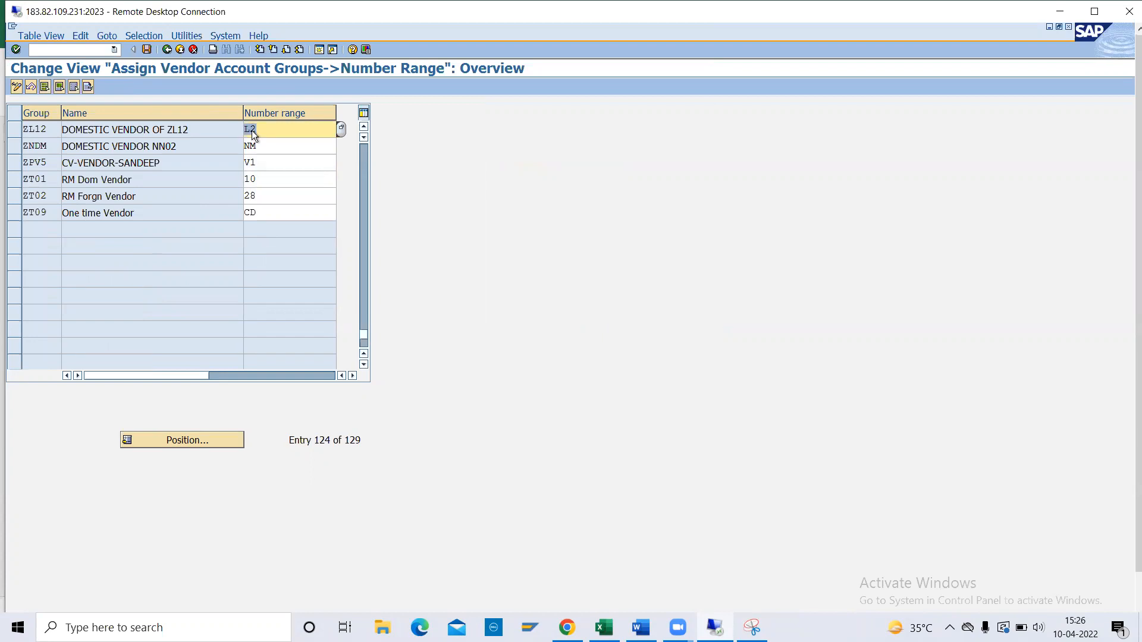
click(148, 49)
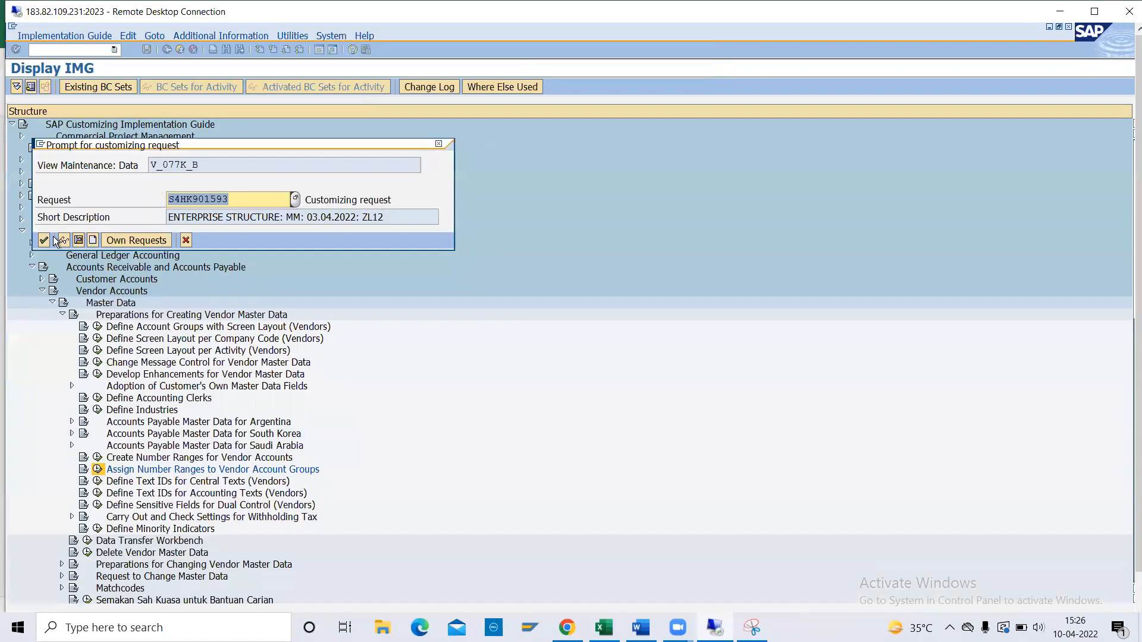
click(52, 238)
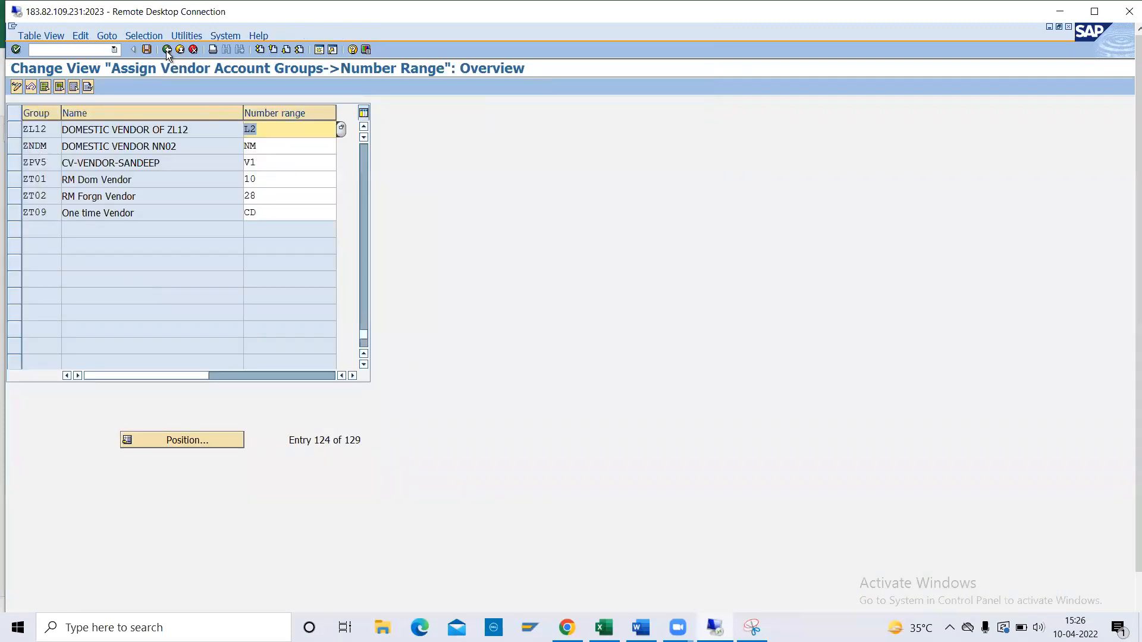
Return to the guide and collapse the Financial Accounting branches to the top-level areas.
click(167, 50)
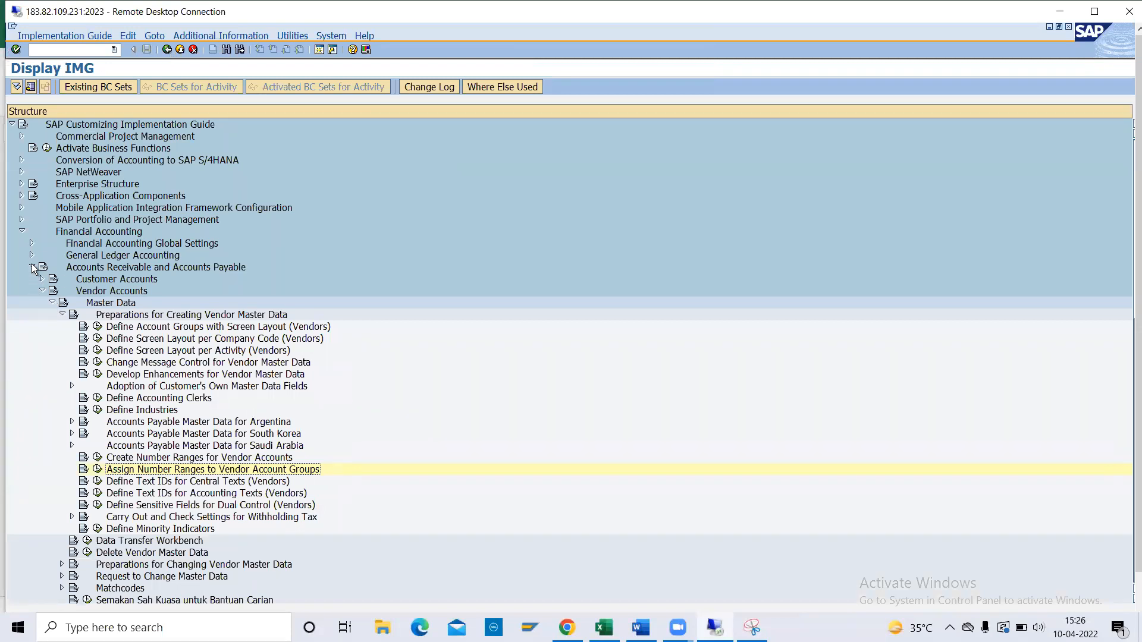
click(33, 267)
click(22, 232)
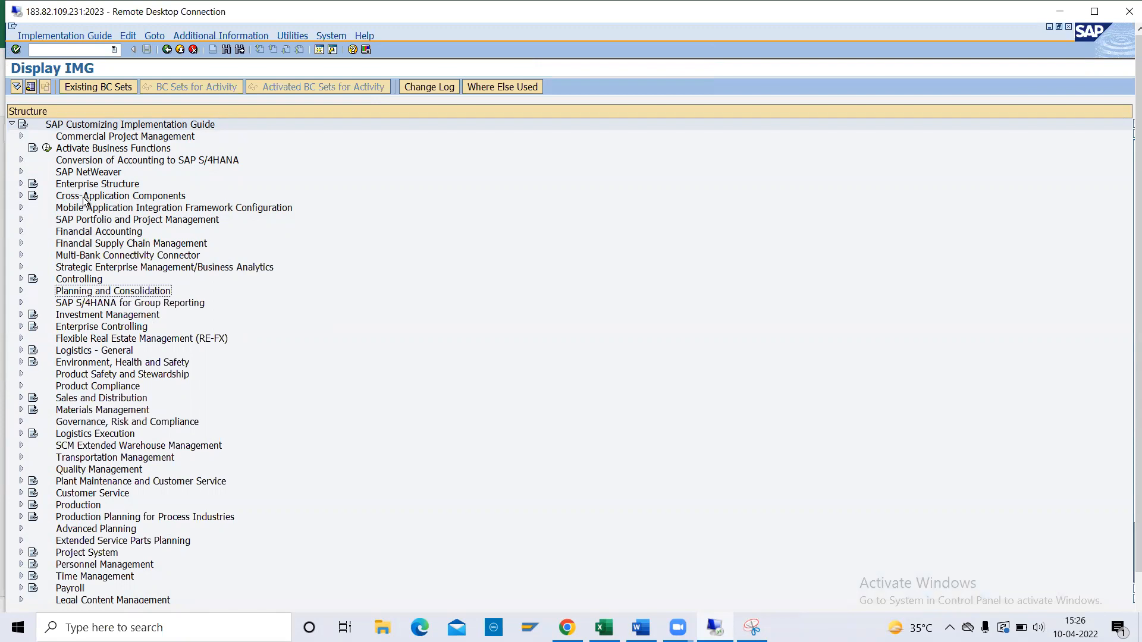
click(22, 196)
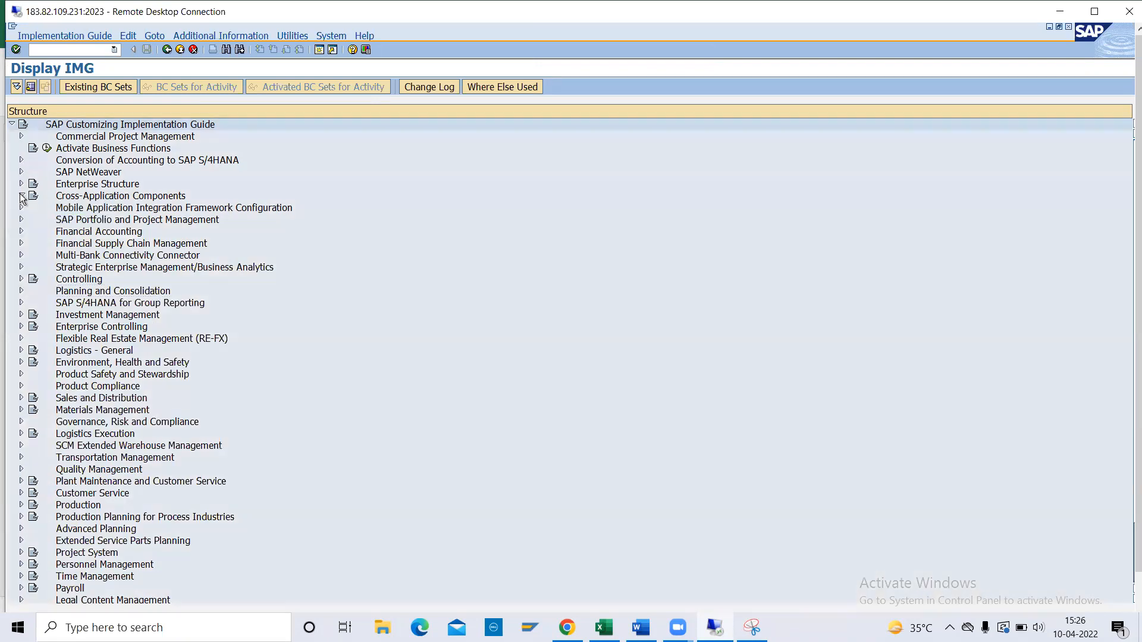
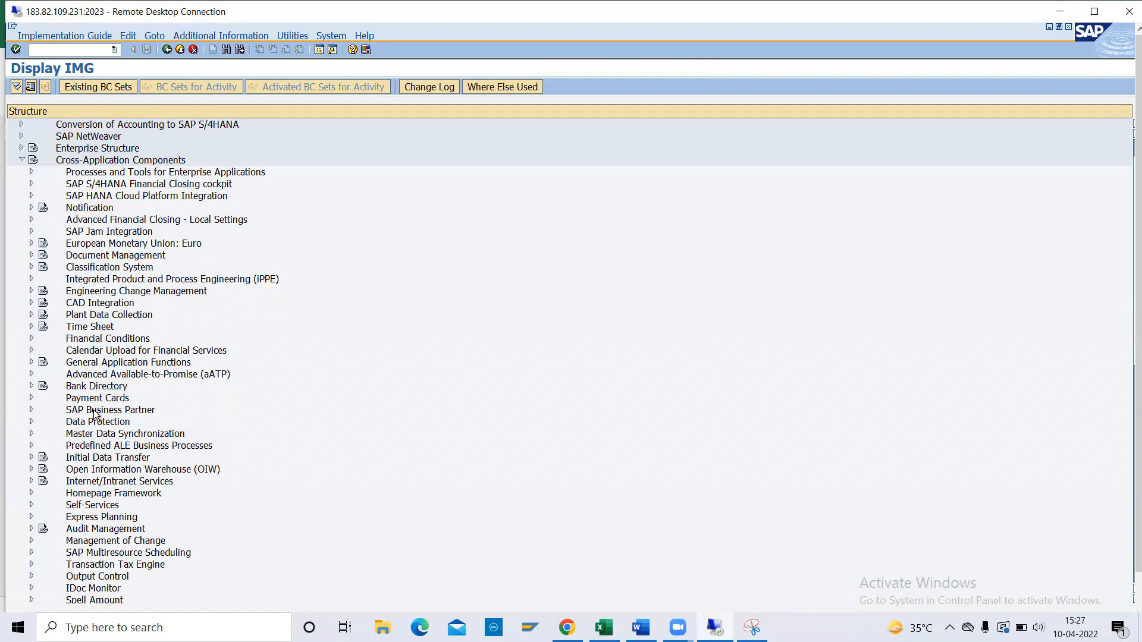
Run Define Number Ranges under Business Partner Basic Settings and open the BU_PARTNER intervals for changing.
click(32, 410)
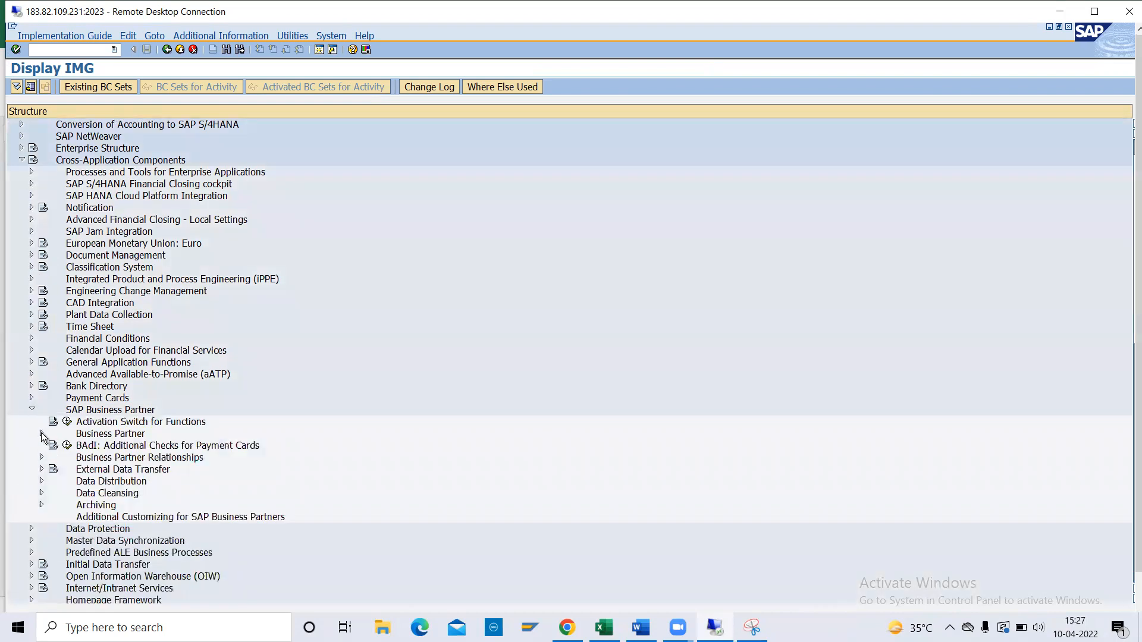
click(42, 434)
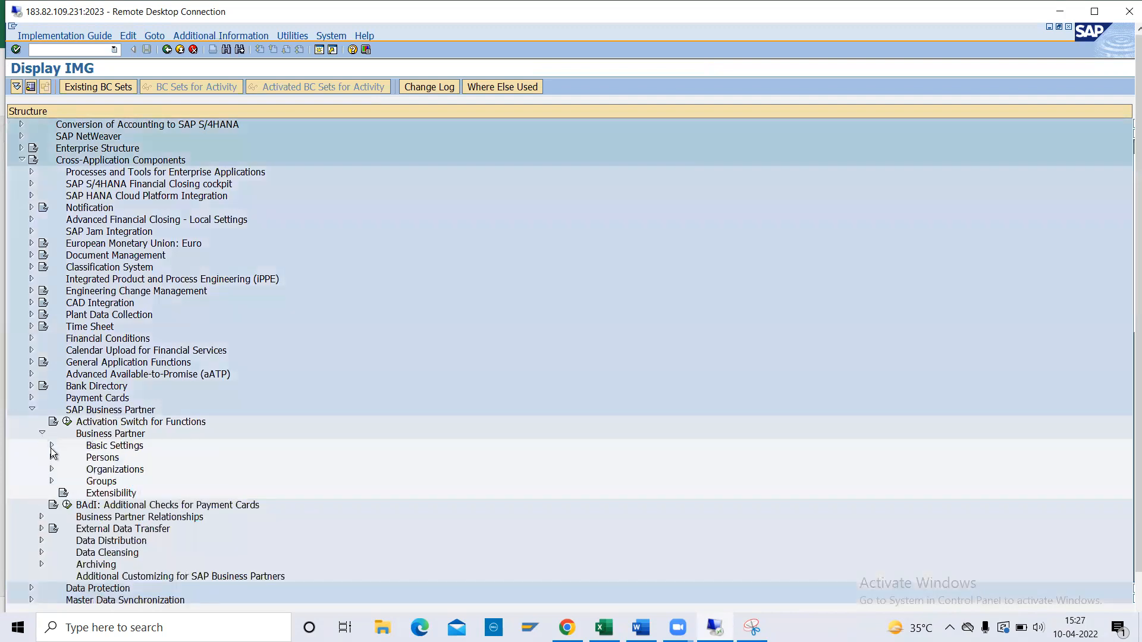
click(52, 446)
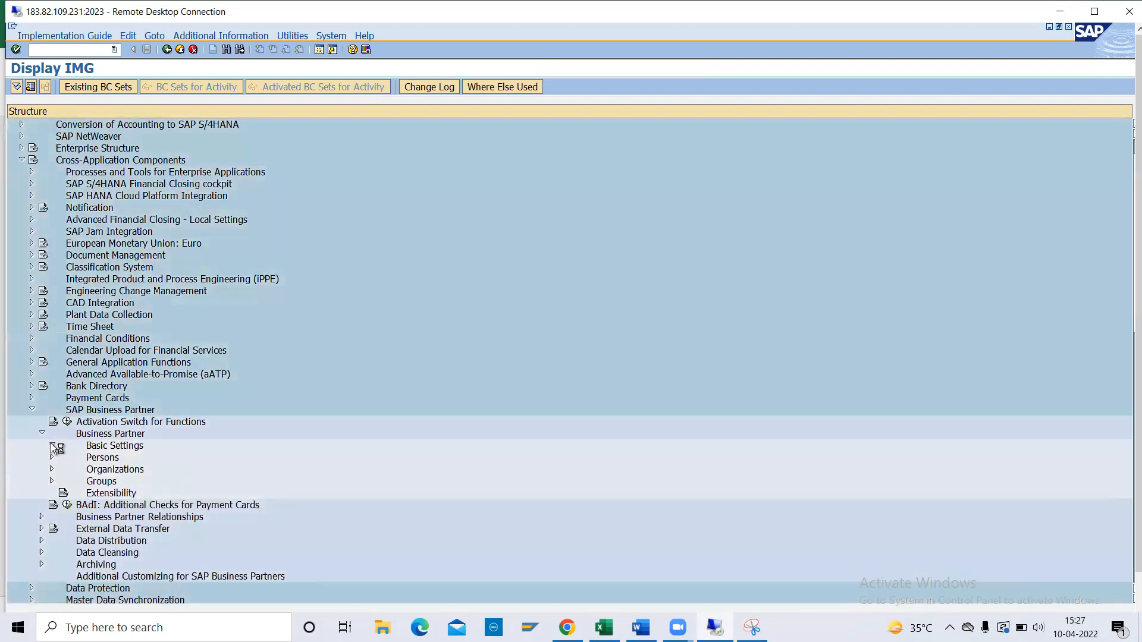
scroll(52, 447, down, 4)
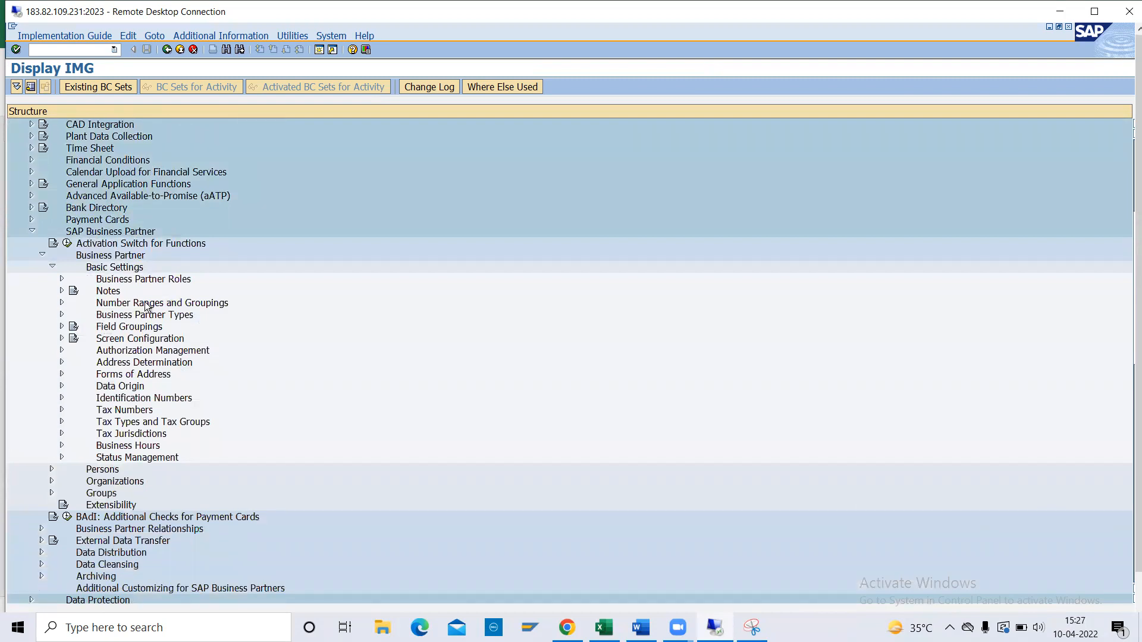
click(63, 304)
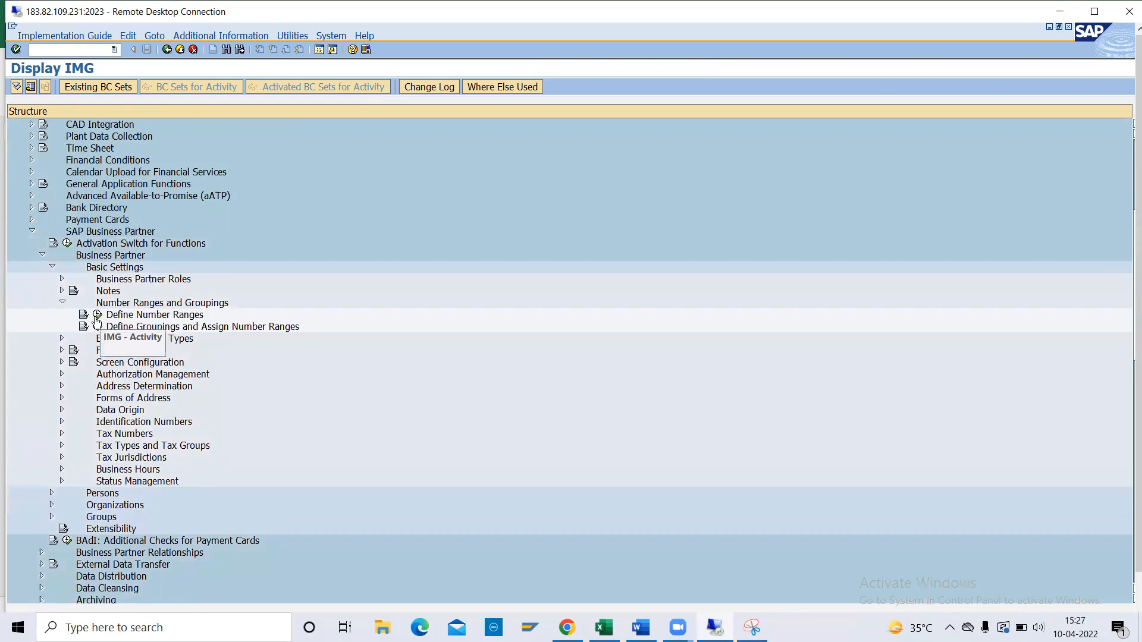
click(97, 316)
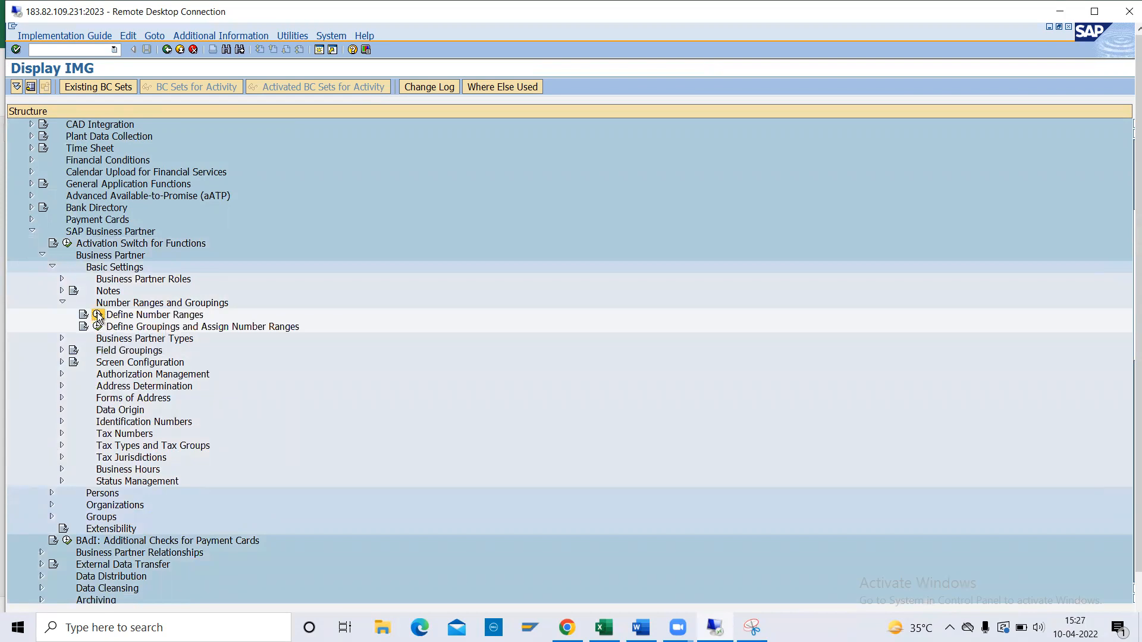
click(184, 148)
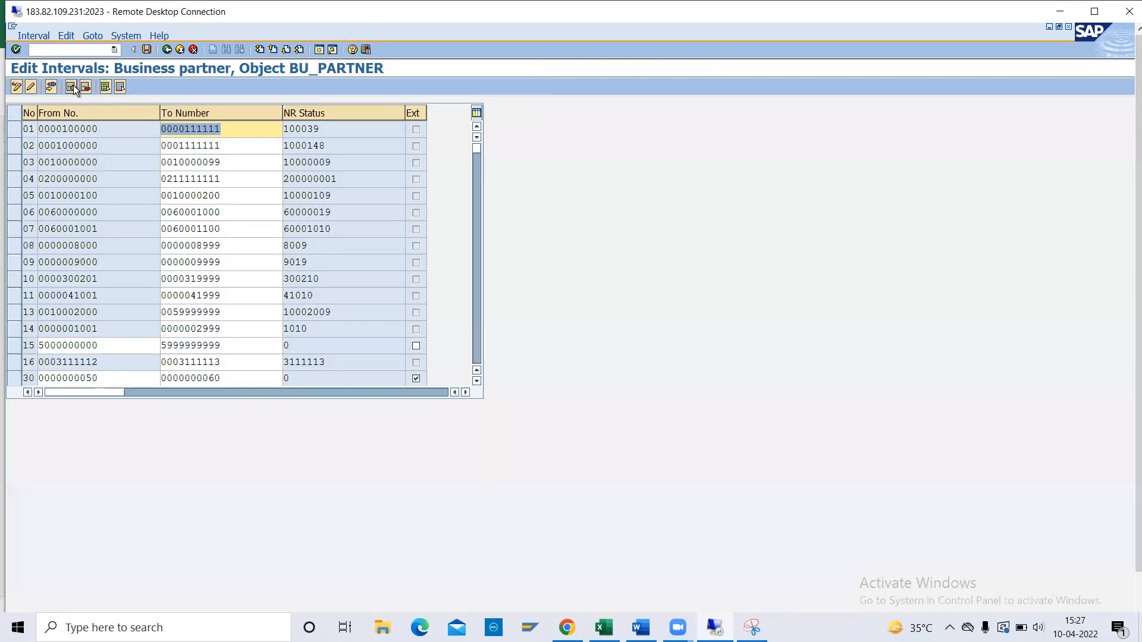
click(73, 84)
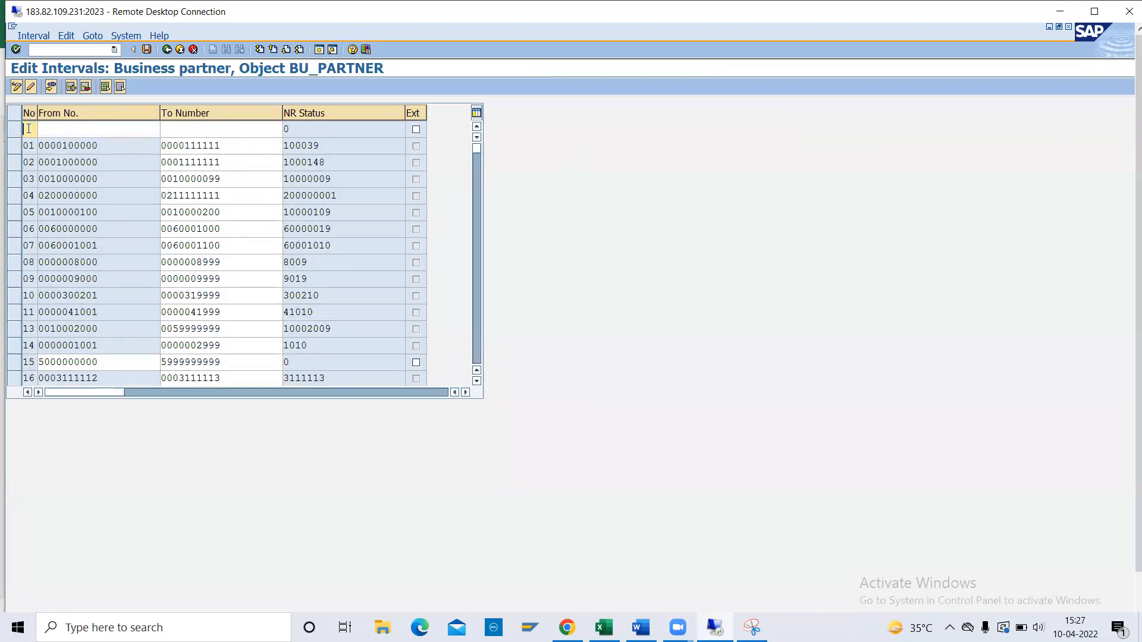
key(Tab)
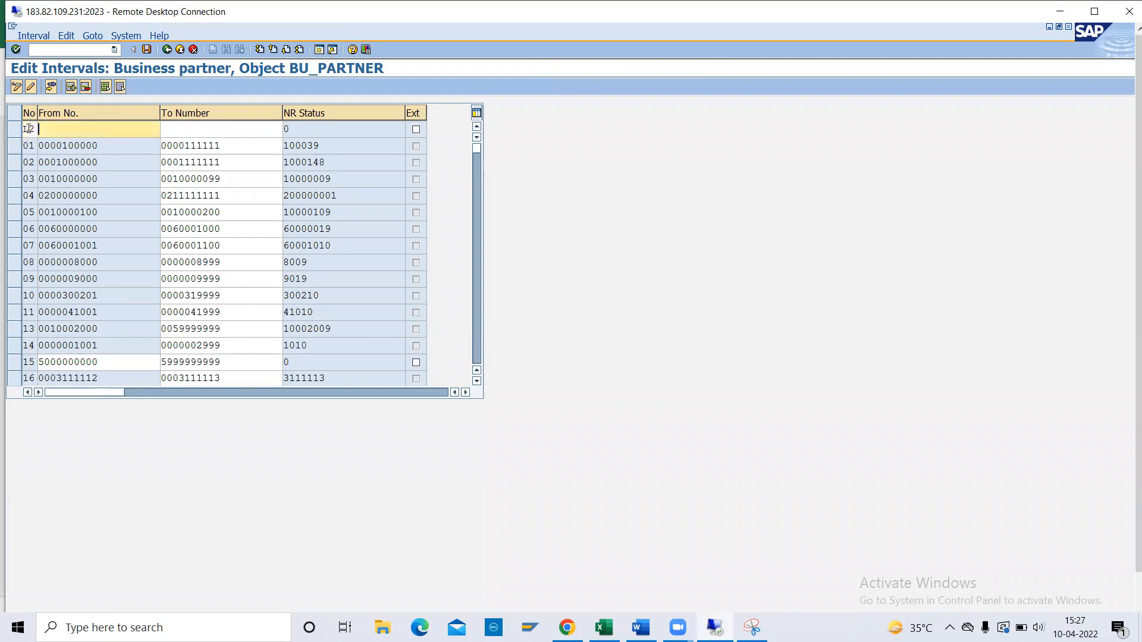
text(5111111111)
key(BackSpace)
text(2)
key(Tab)
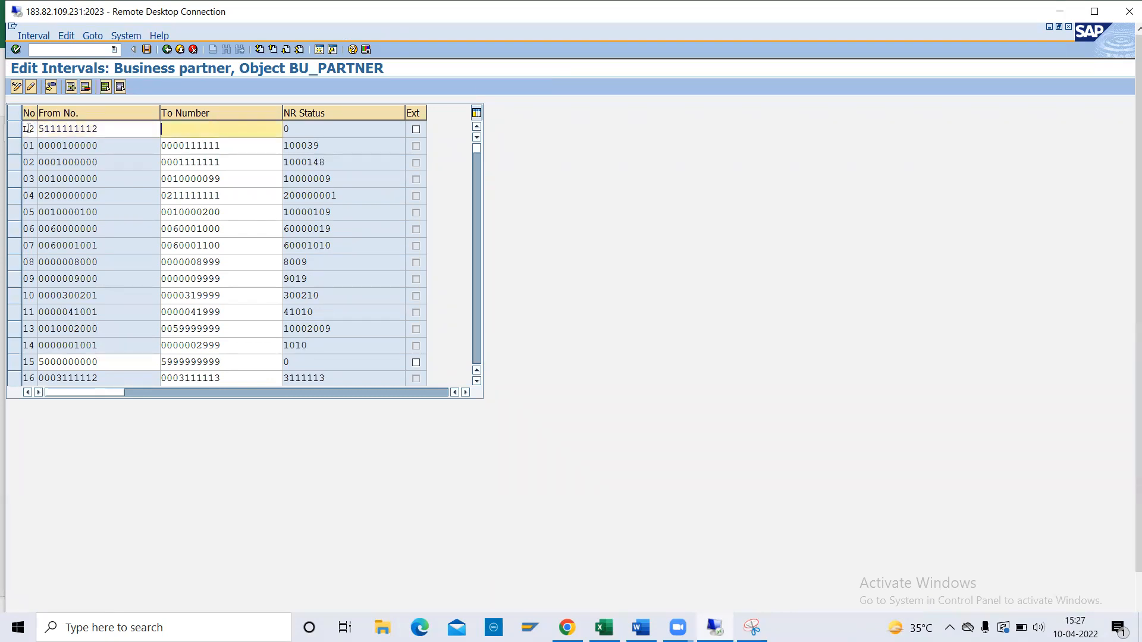
text(5999999999)
key(Return)
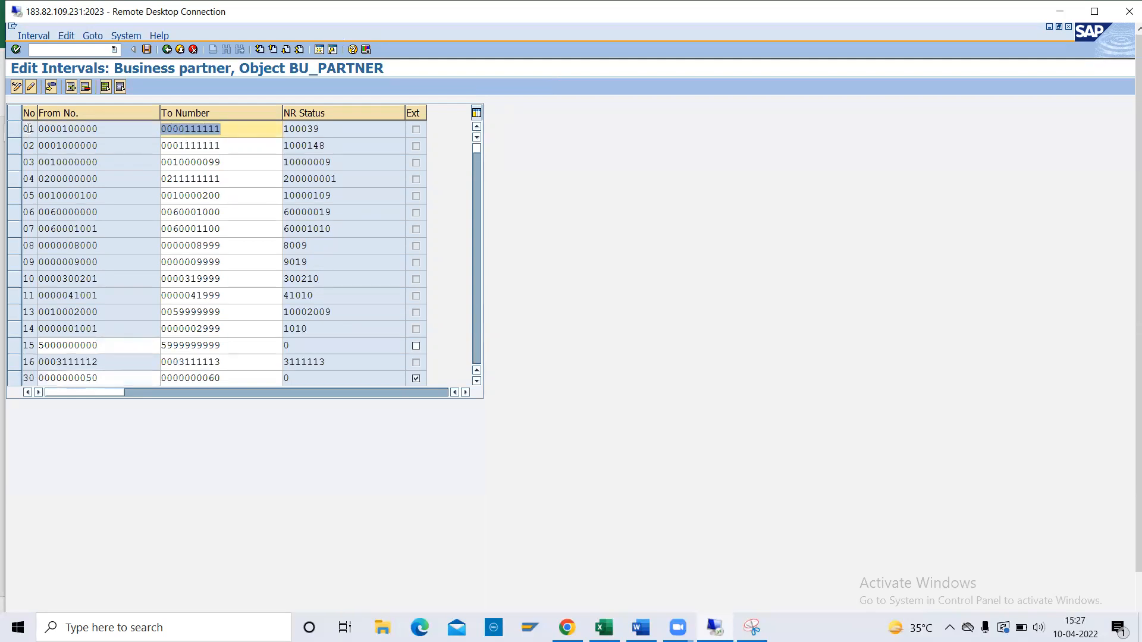
click(147, 50)
click(1094, 12)
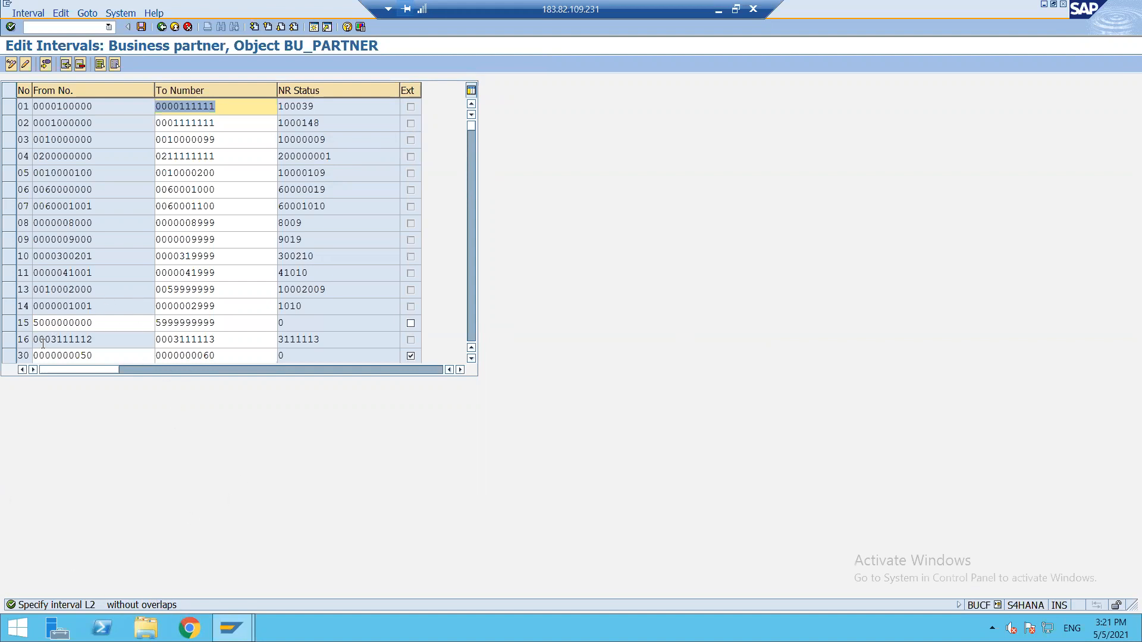
click(10, 324)
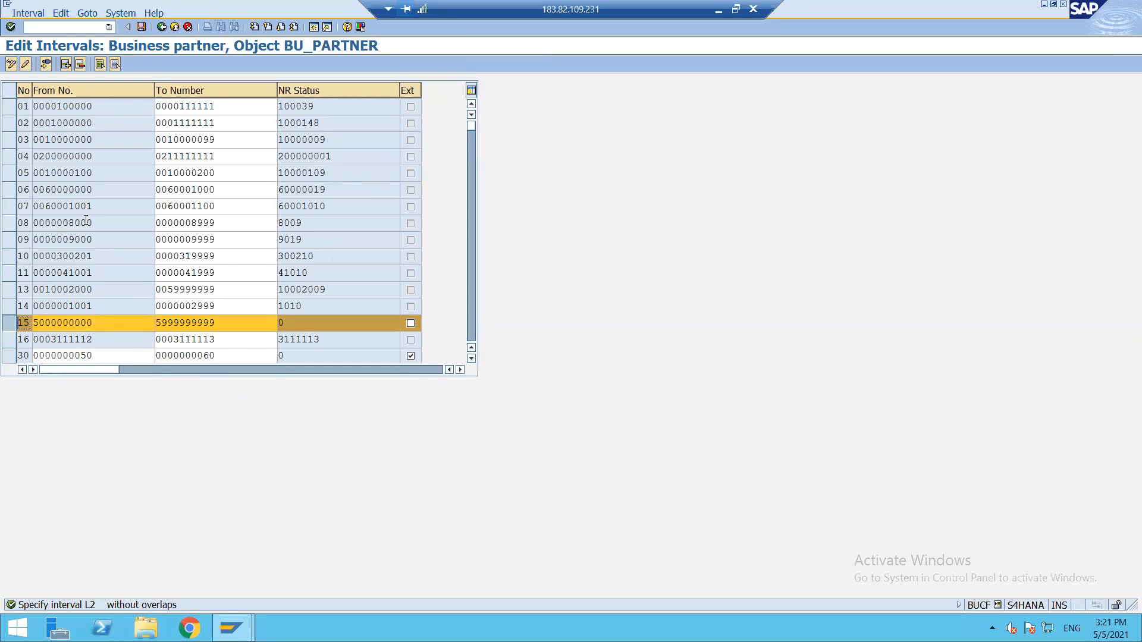
click(80, 66)
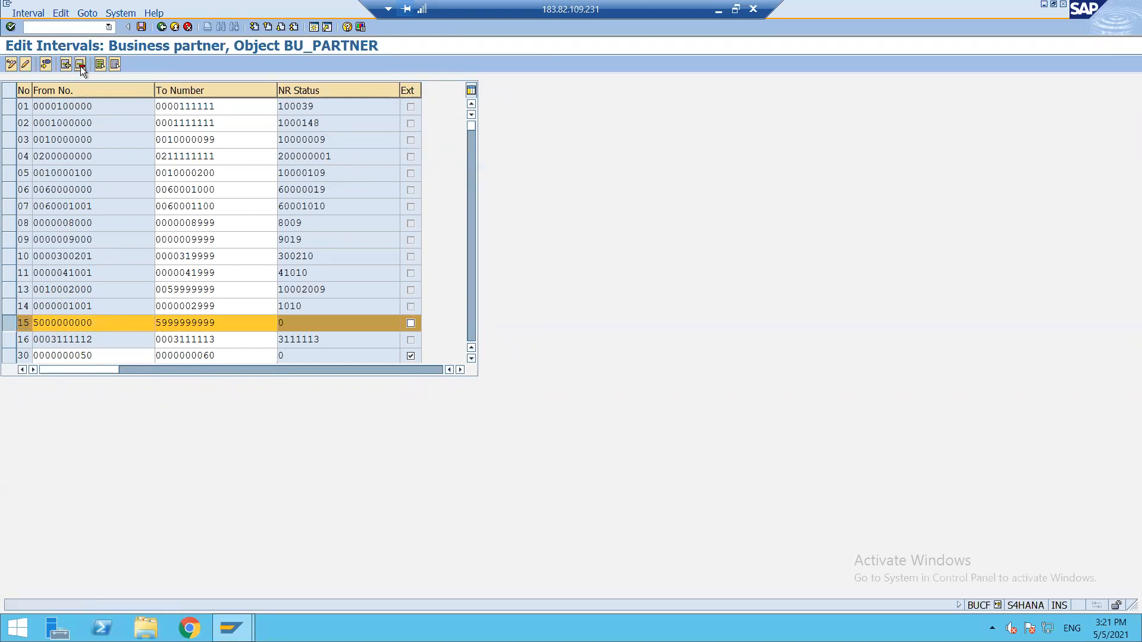
click(141, 26)
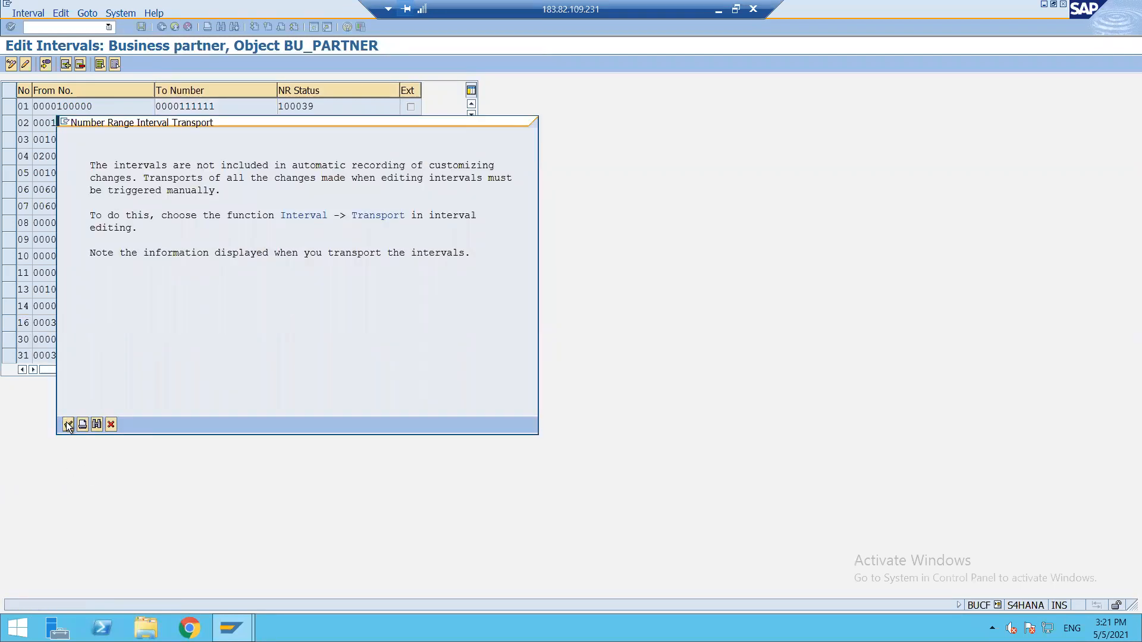
click(68, 424)
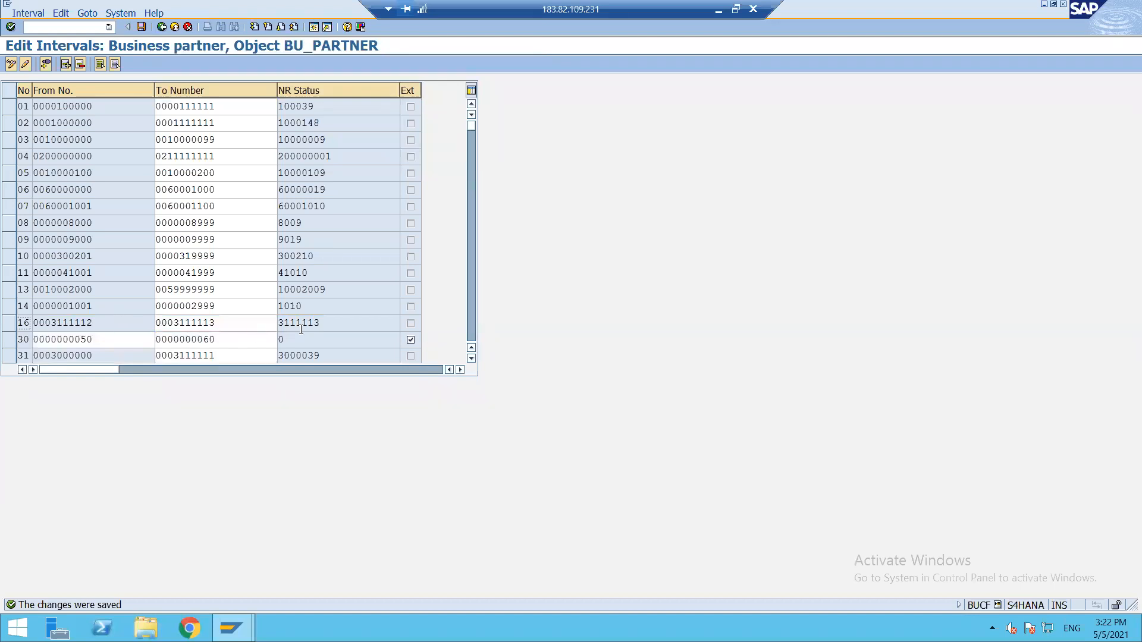
click(162, 29)
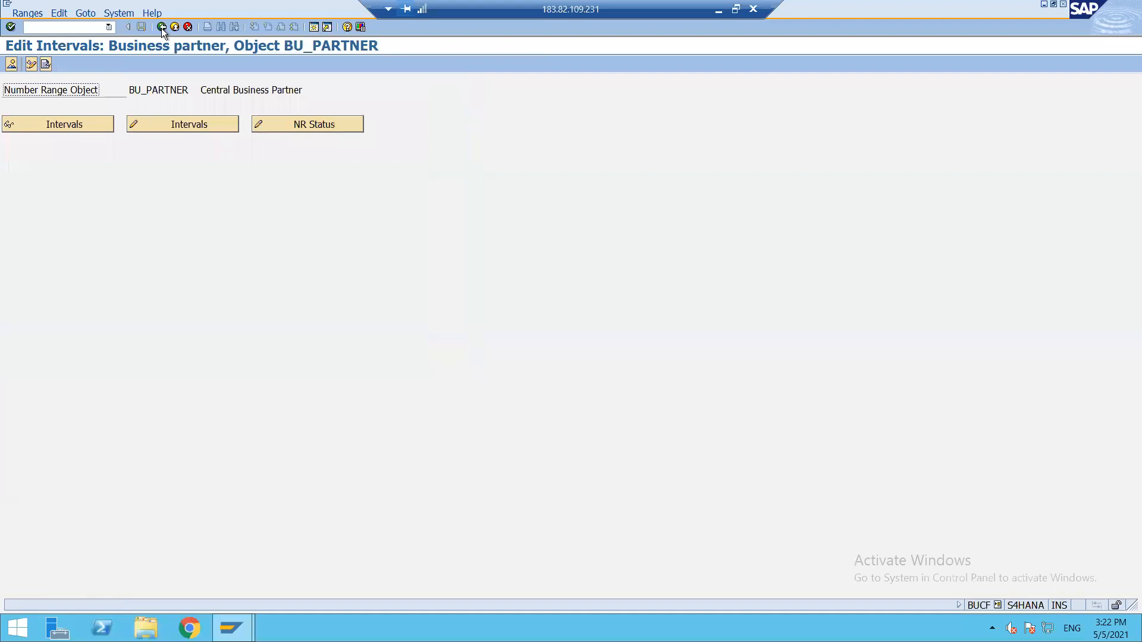
Try Define Groupings and Assign Number Ranges, decline the locked read-only view, and start a second session.
click(162, 27)
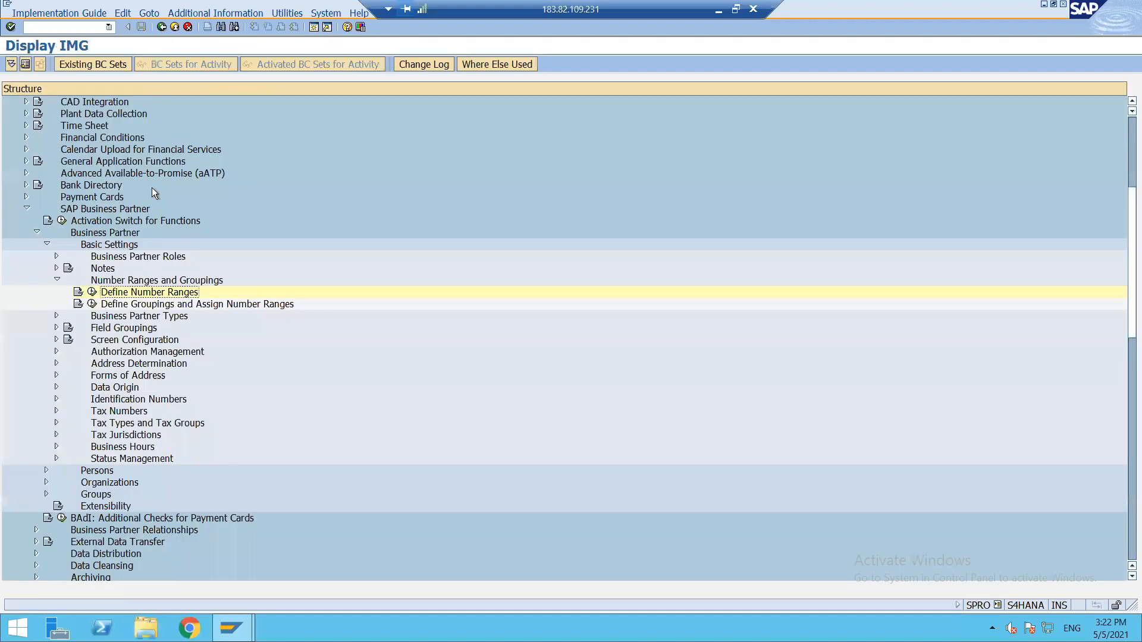
click(92, 305)
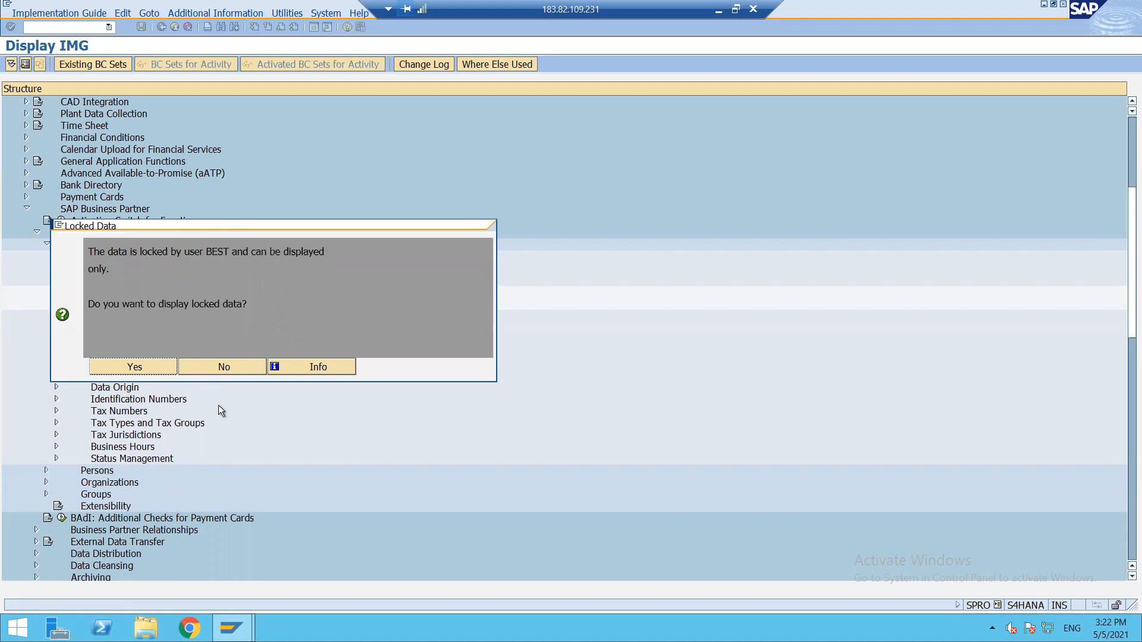
click(227, 365)
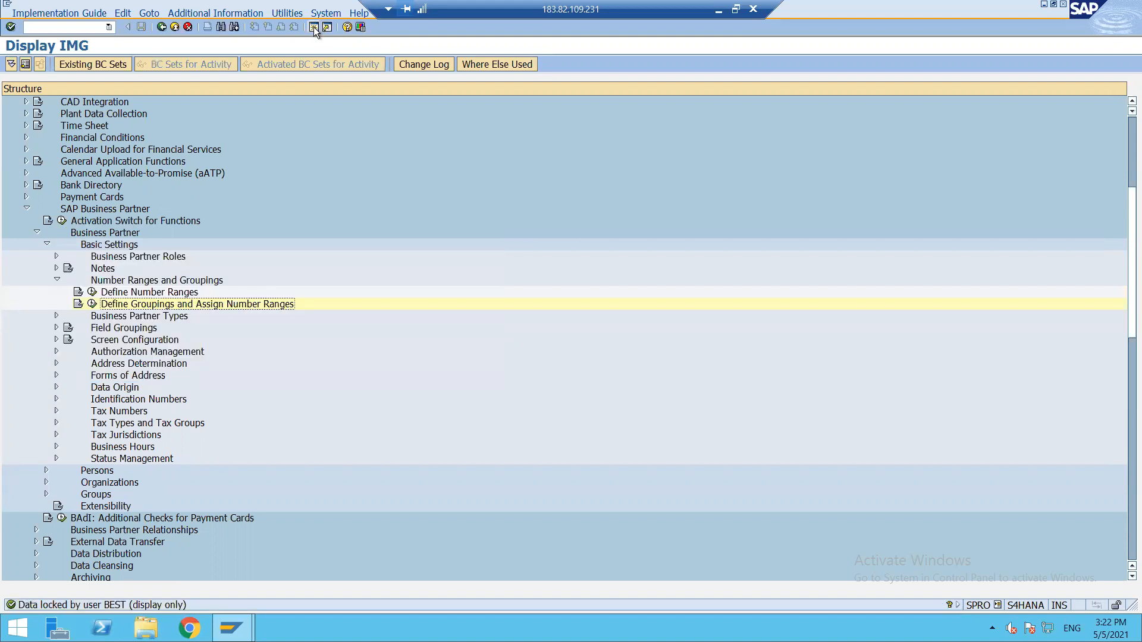
click(314, 28)
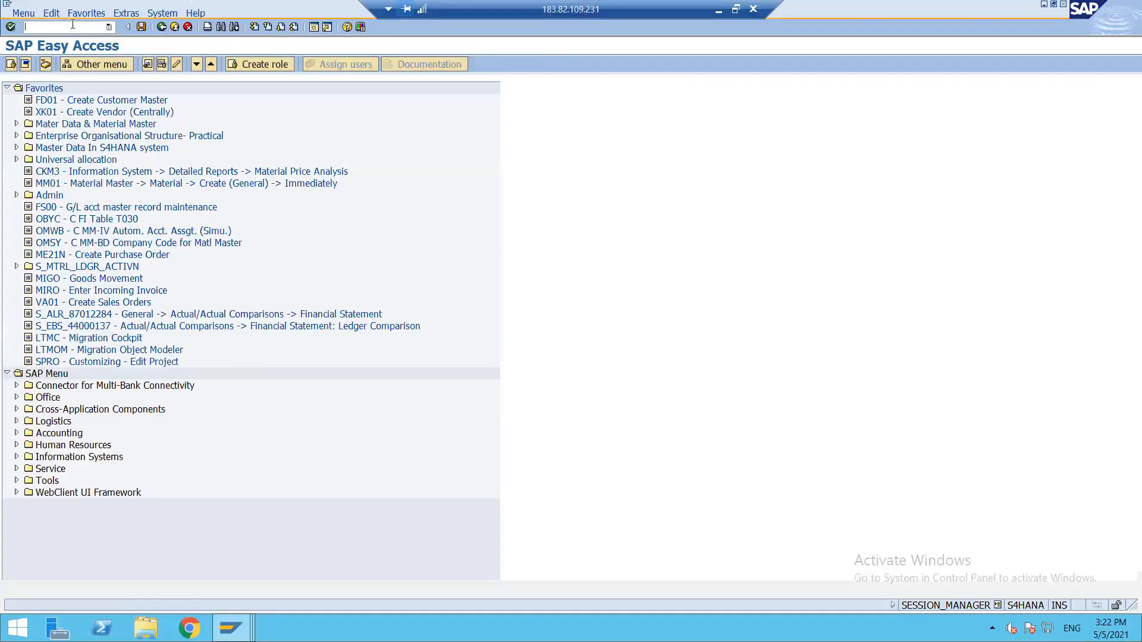
Delete all the stale lock entries in SM12.
text(sm12)
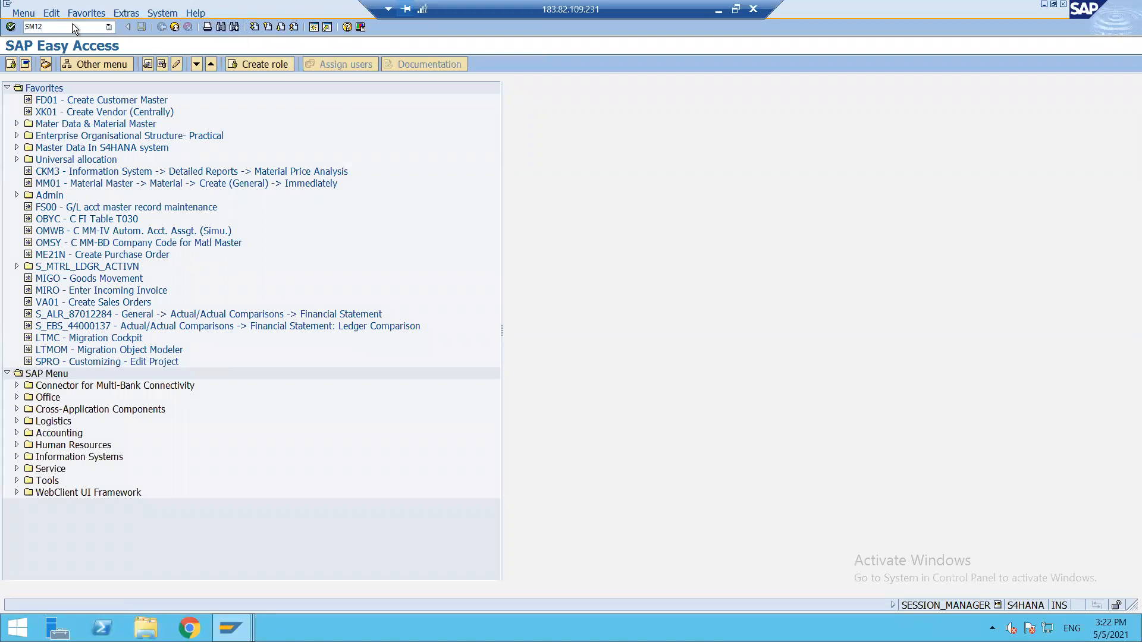
key(Return)
key(Return)
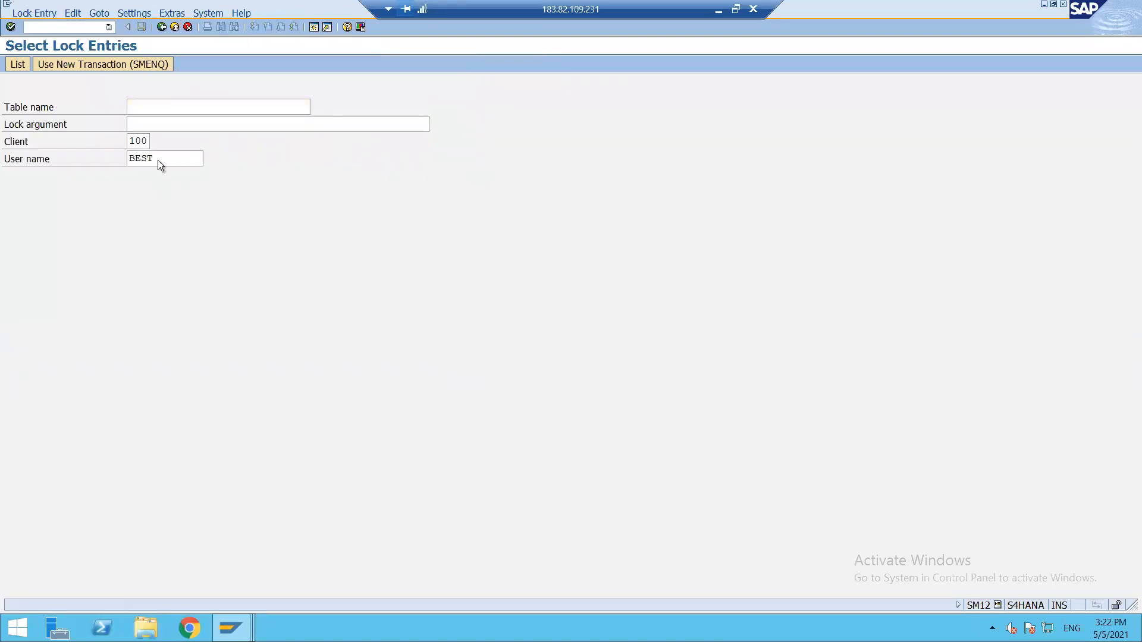
click(11, 91)
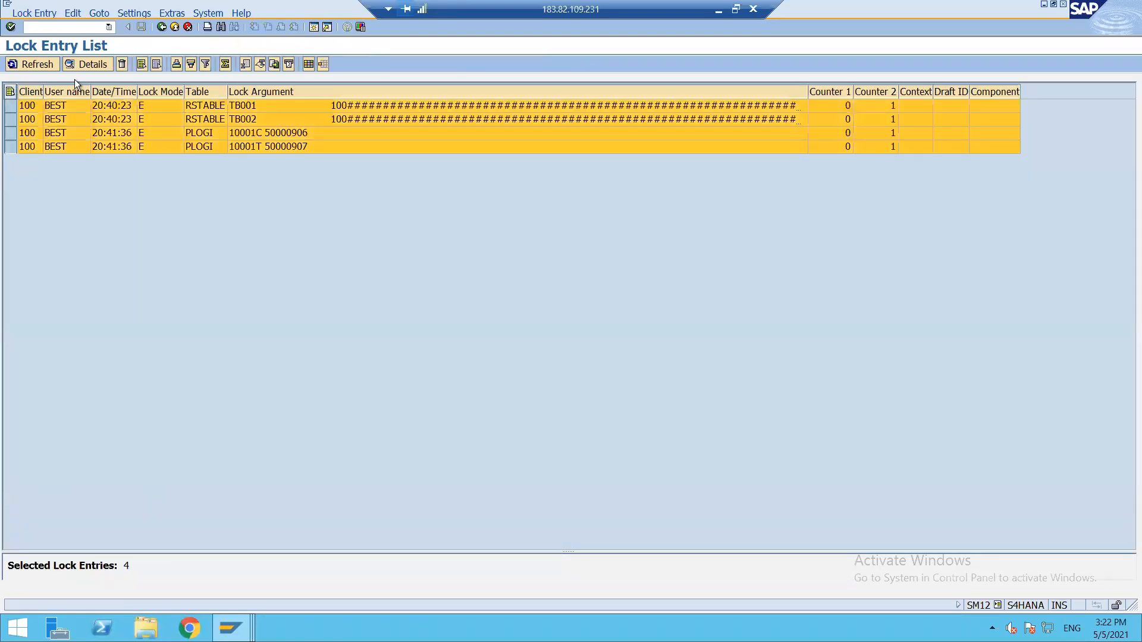
key(shift+F2)
click(220, 245)
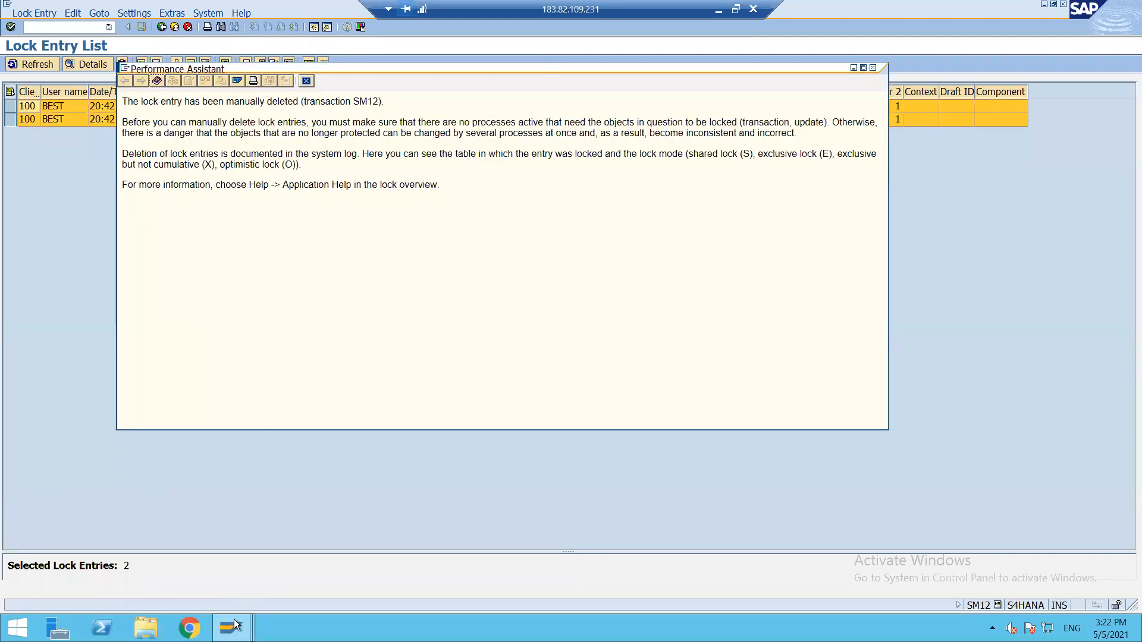
Back in the customizing window, rerun Define Groupings and Assign Number Ranges in change mode.
click(231, 628)
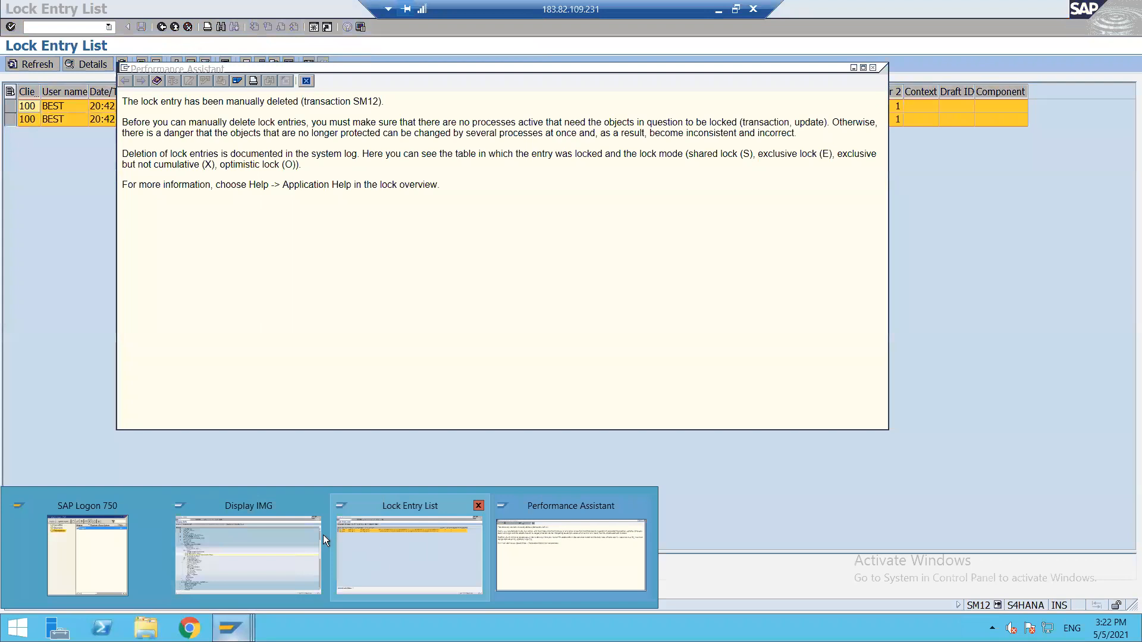
click(268, 543)
click(93, 304)
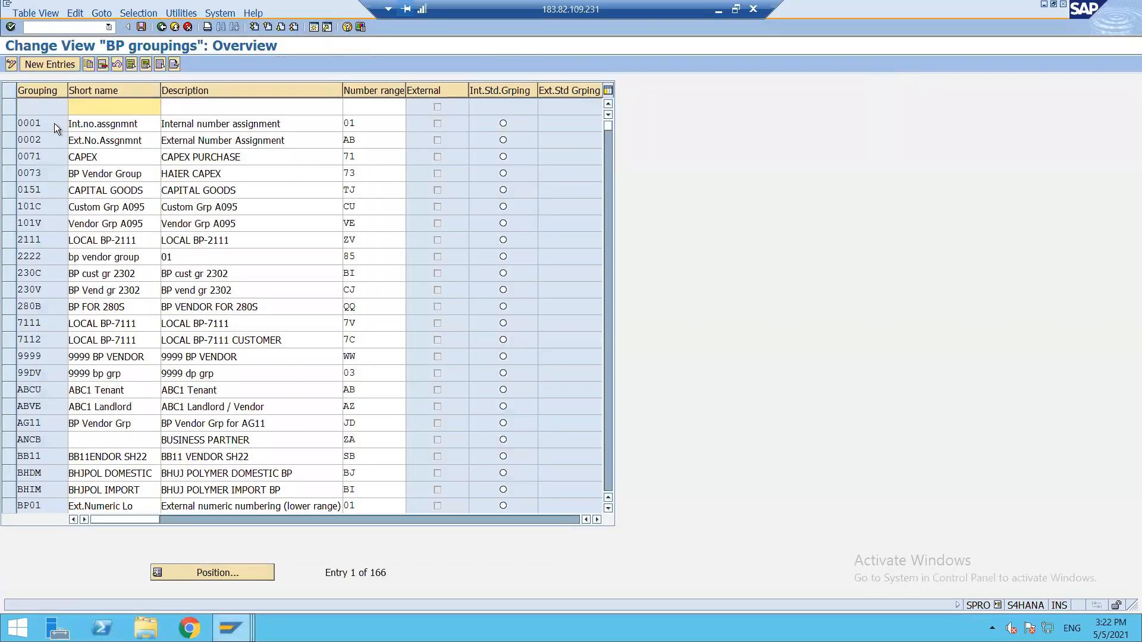
Add grouping ZL12 with short name VENDOR, description 'DOMESTIC VENDOR OF ZL12' and number range L2.
click(49, 62)
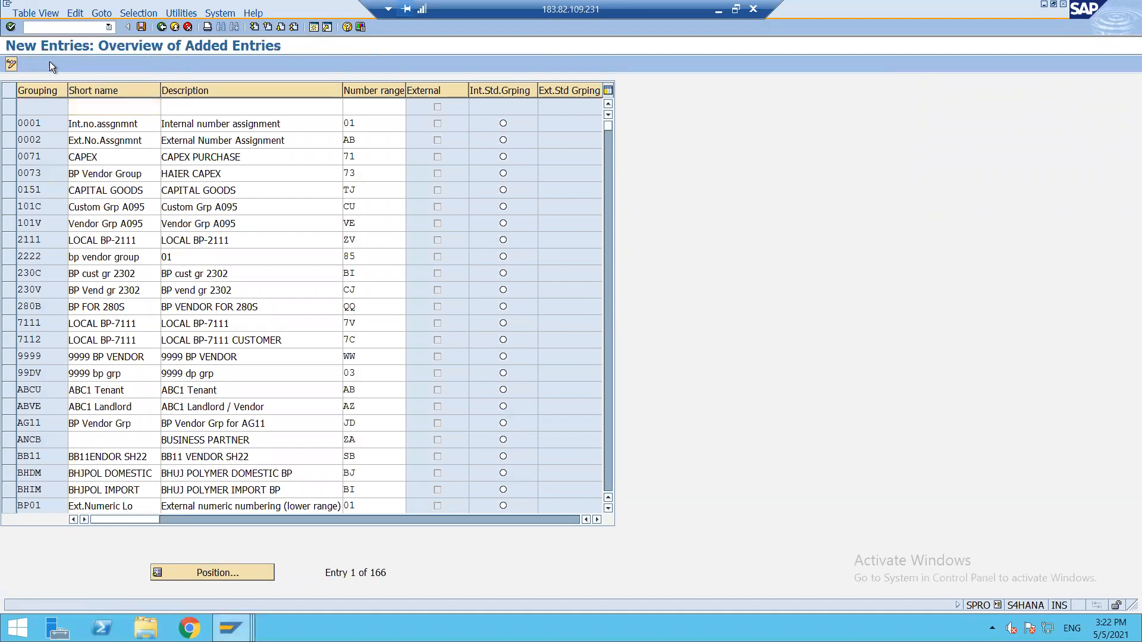
text(zl12)
key(Tab)
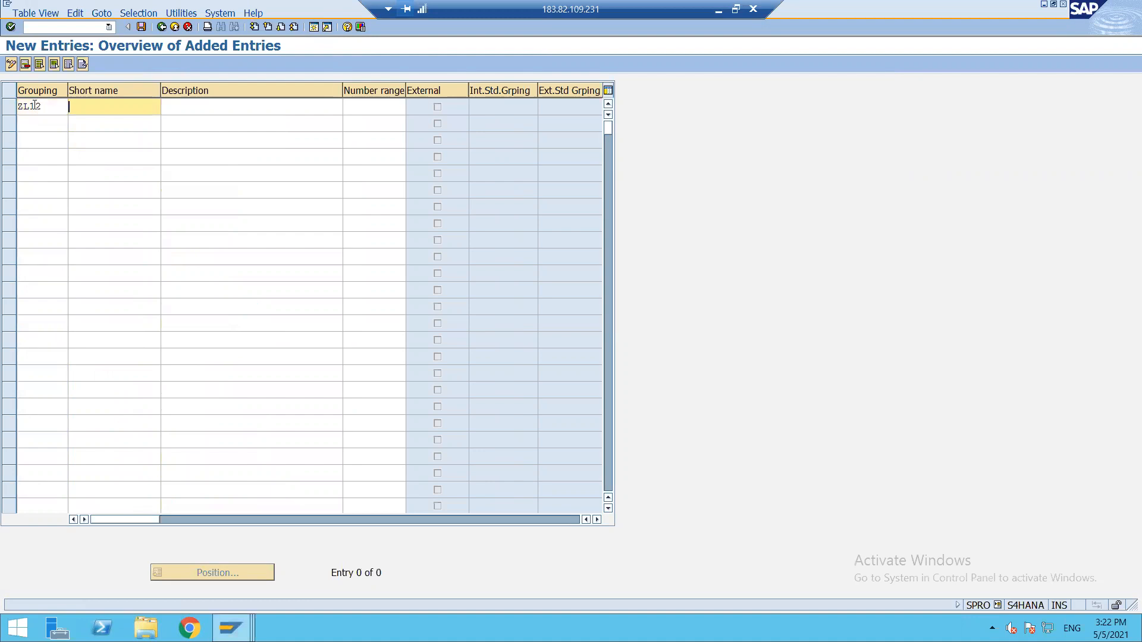
text(VENDOR)
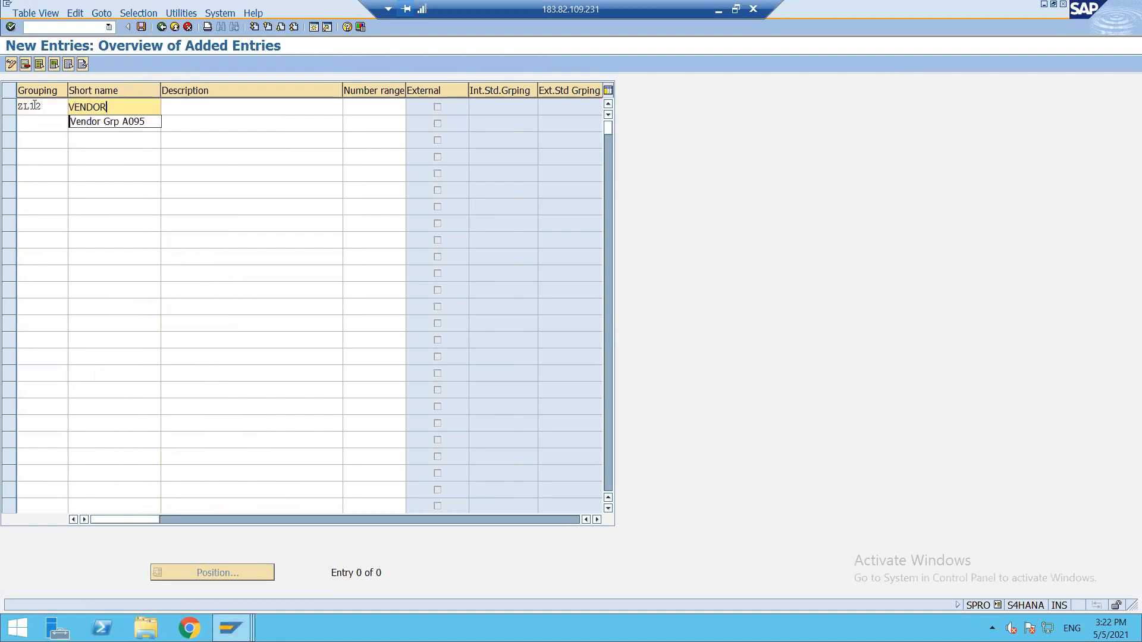
key(Tab)
text(DOME)
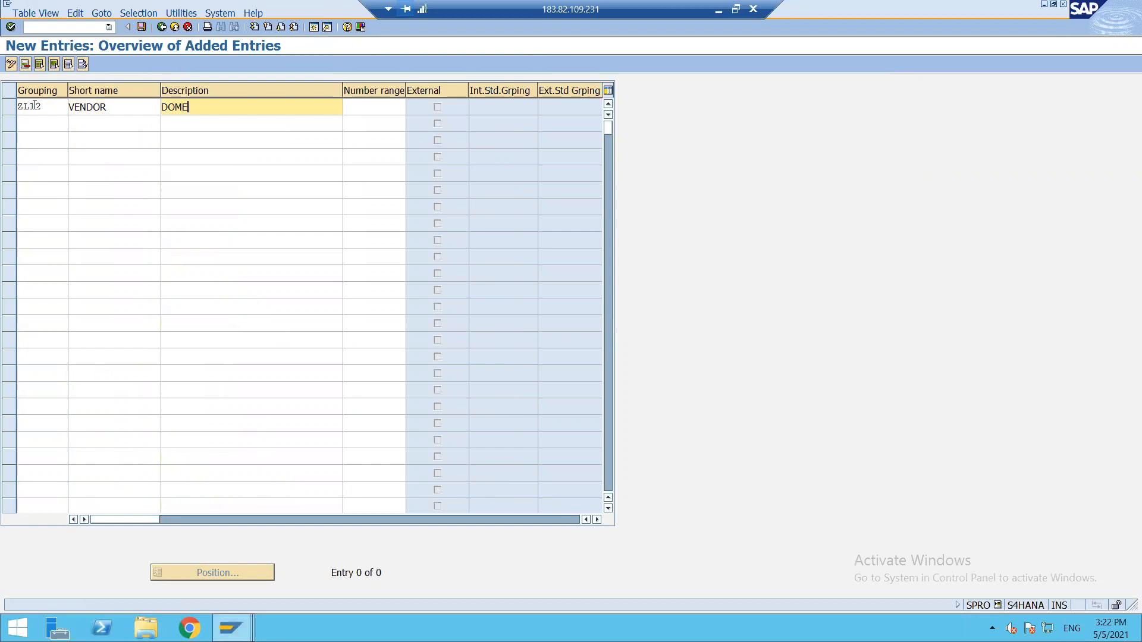
text(STIC VENDOR OF ZL12)
key(Tab)
text(L2)
key(Return)
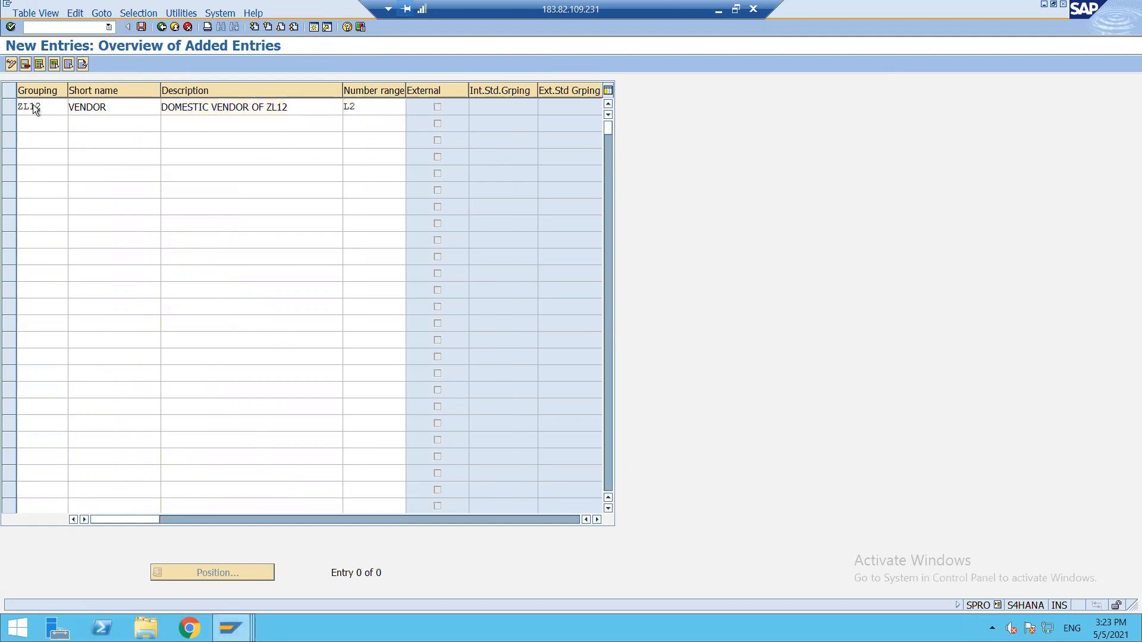
Save the ZL12 grouping under the customizing request.
click(142, 28)
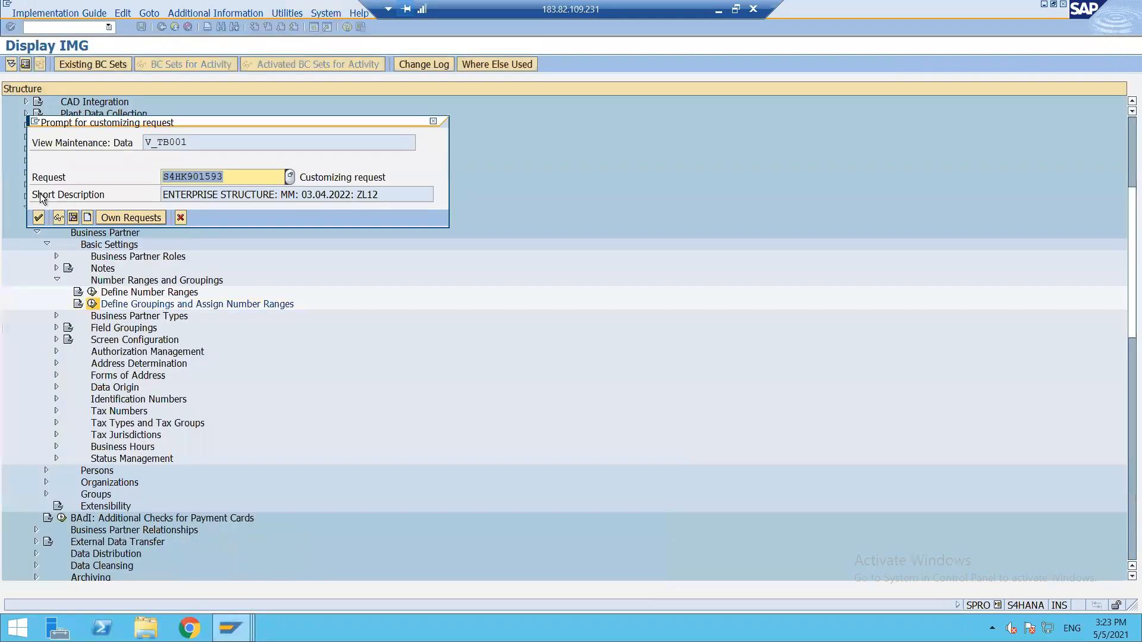
click(38, 218)
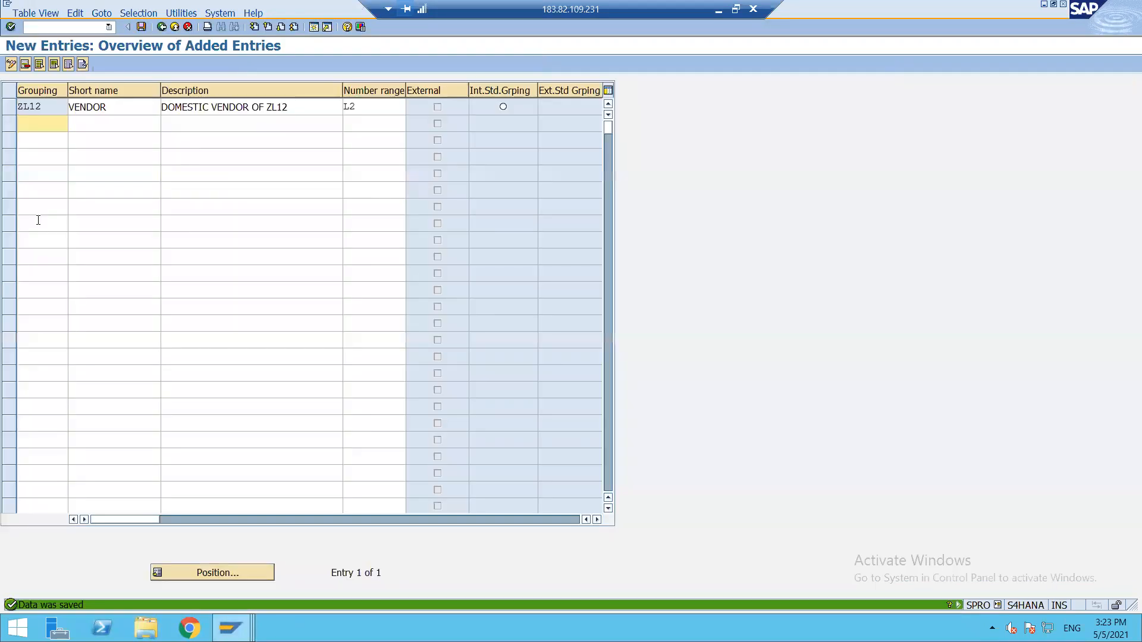
click(160, 27)
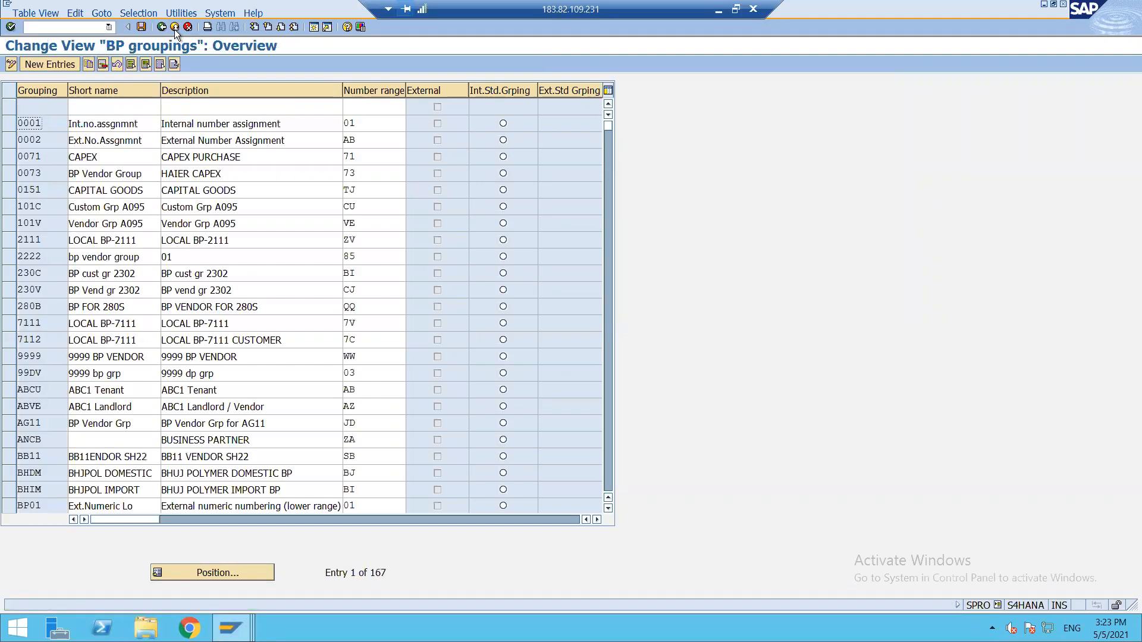
click(160, 26)
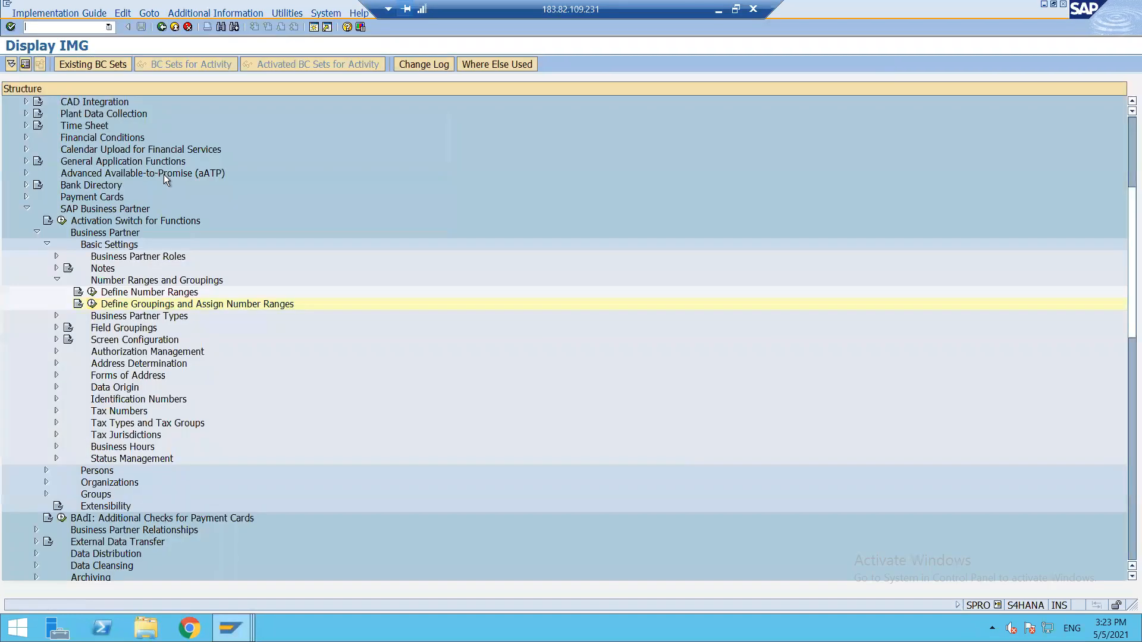
click(92, 292)
click(183, 126)
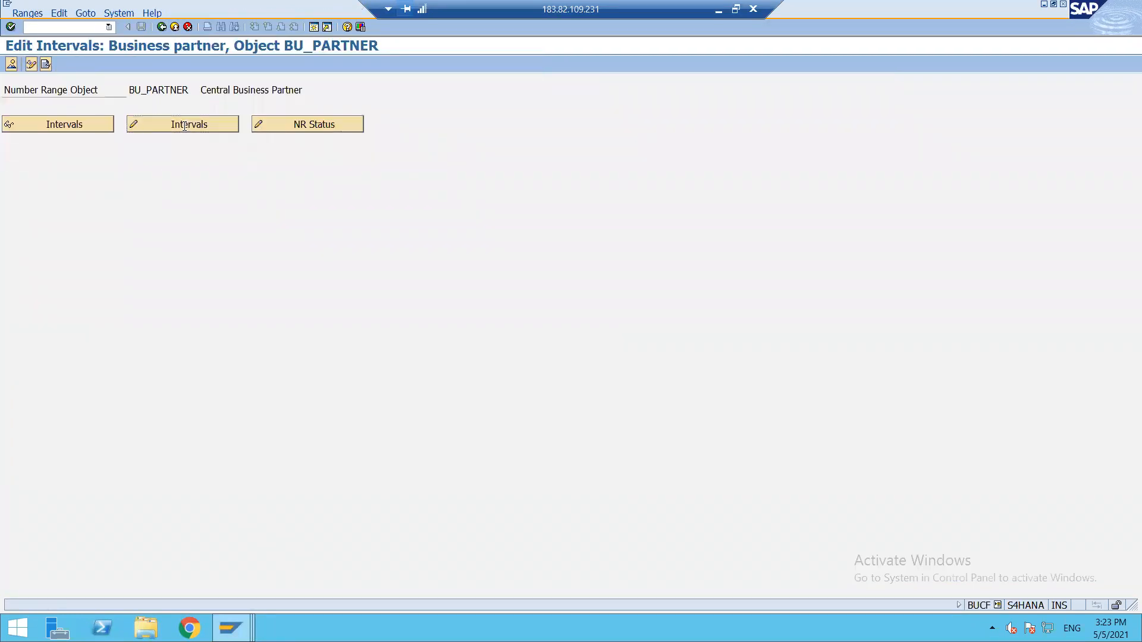
scroll(391, 305, down, 4)
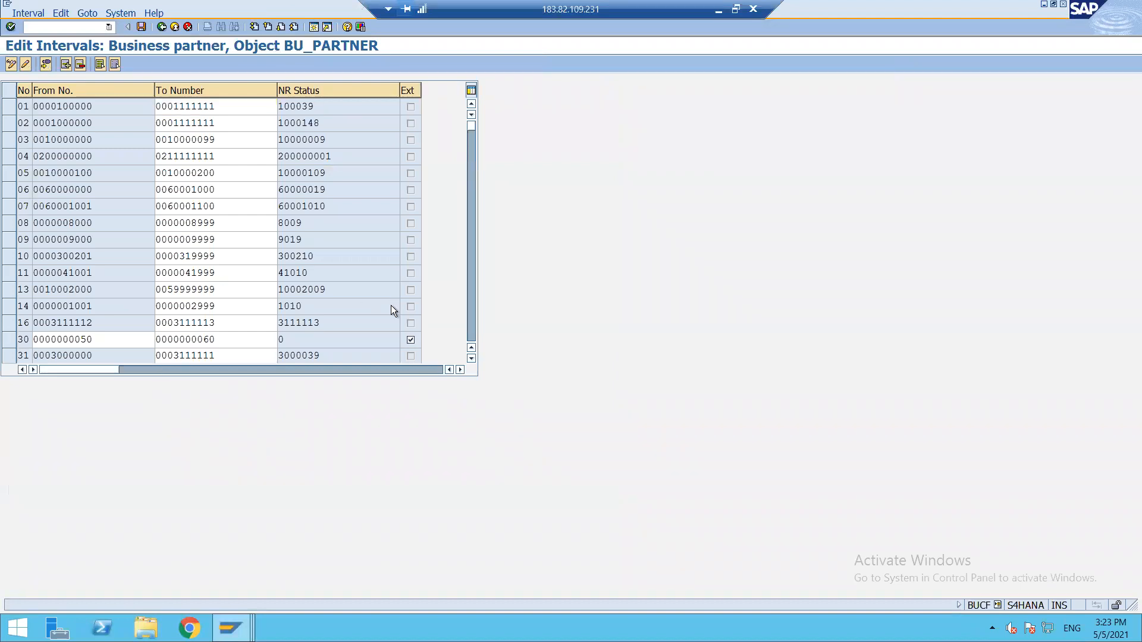
scroll(391, 305, down, 8)
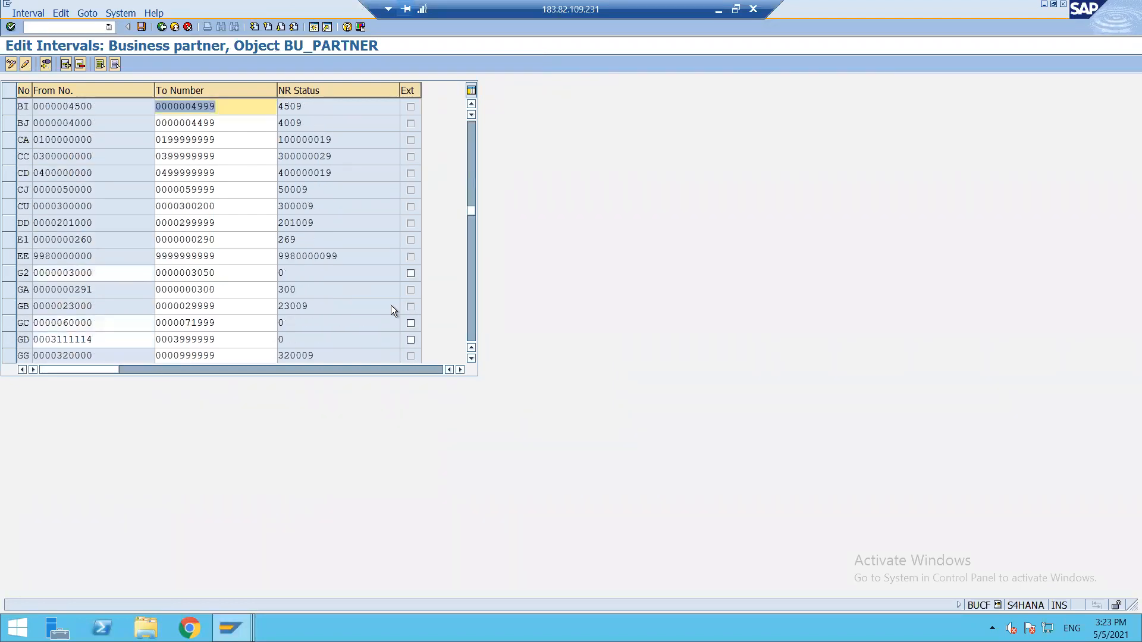
scroll(391, 305, down, 2)
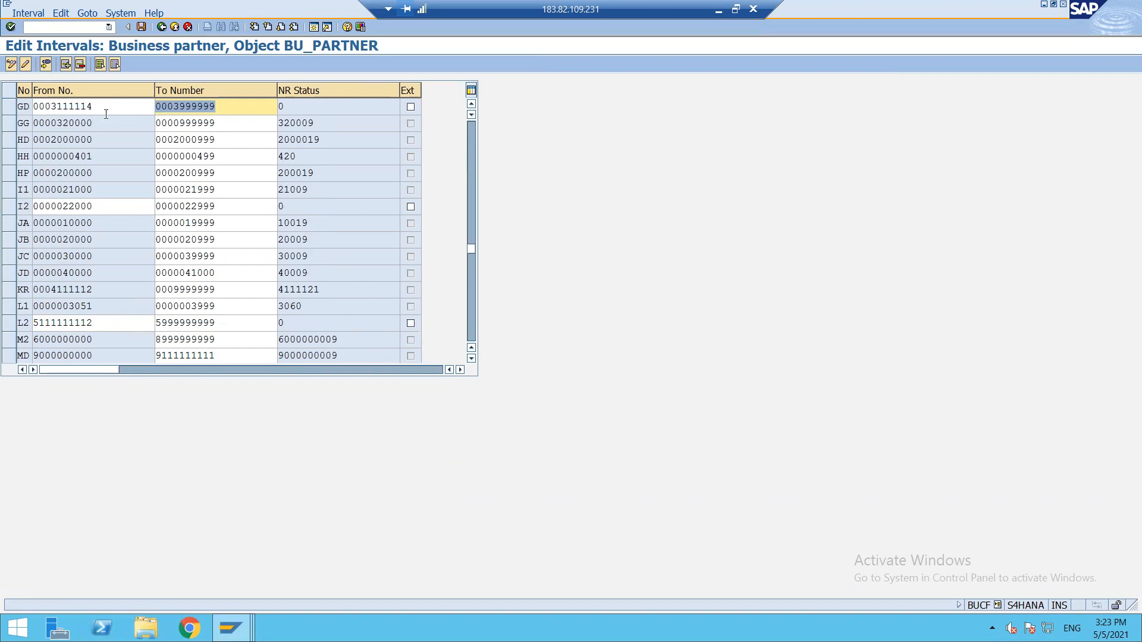
click(159, 29)
click(159, 29)
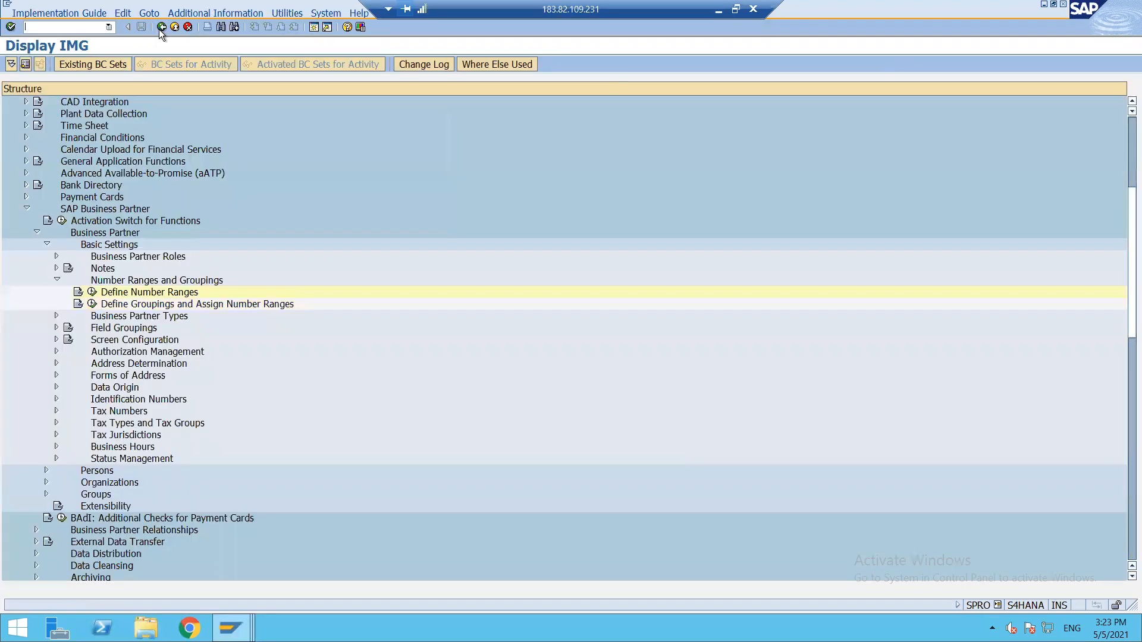
Collapse Number Ranges and Groupings, then run Define BP Role Groupings under Business Partner Roles.
click(57, 281)
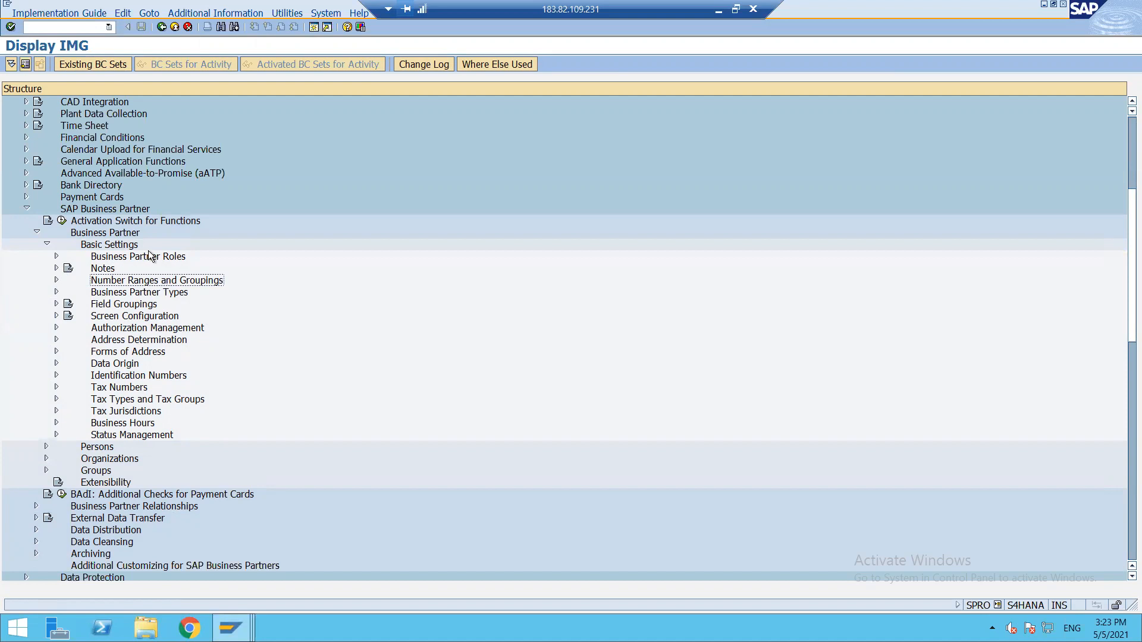
click(57, 256)
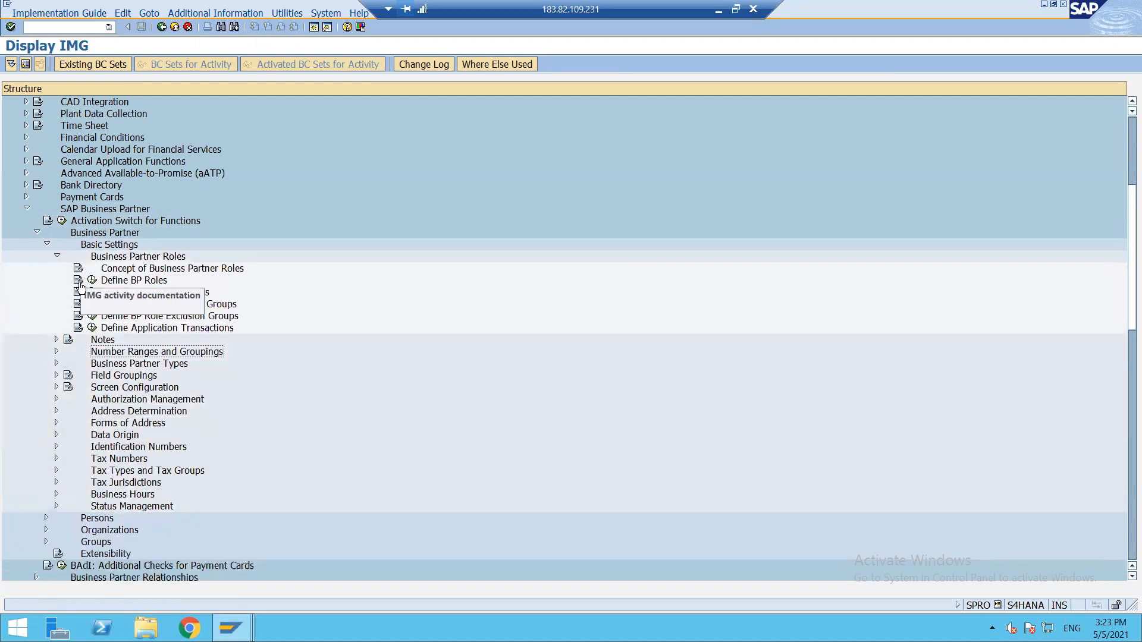
click(92, 293)
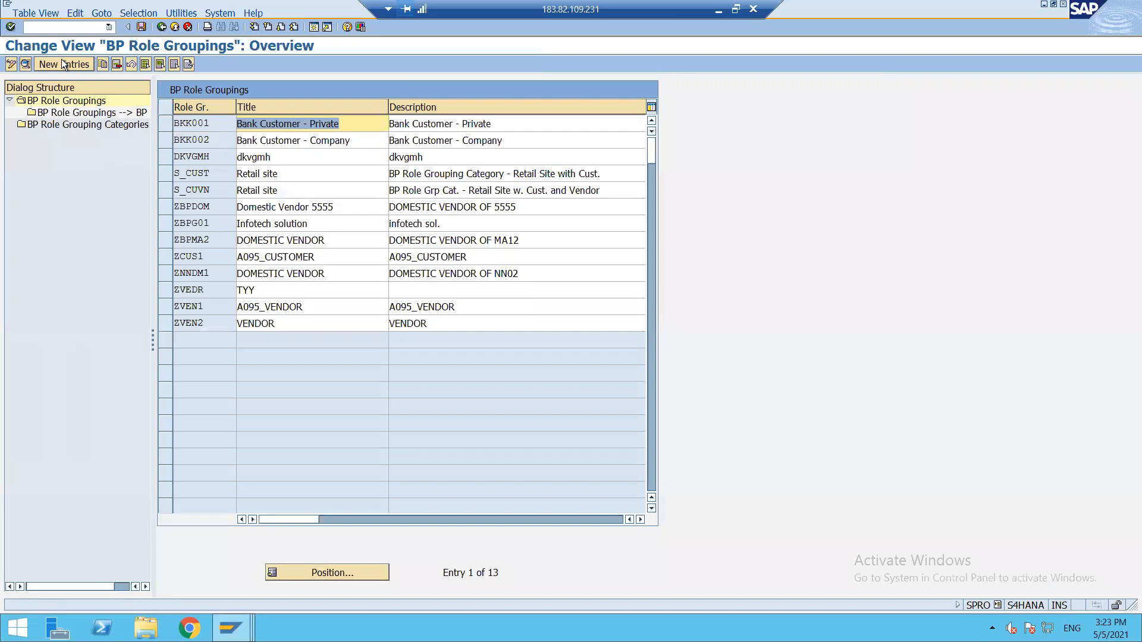
Create role grouping ZBPLDM titled 'DOMESTIC VENDOR' with description 'DOMESTIC VENDOR OF ZL12'.
click(61, 59)
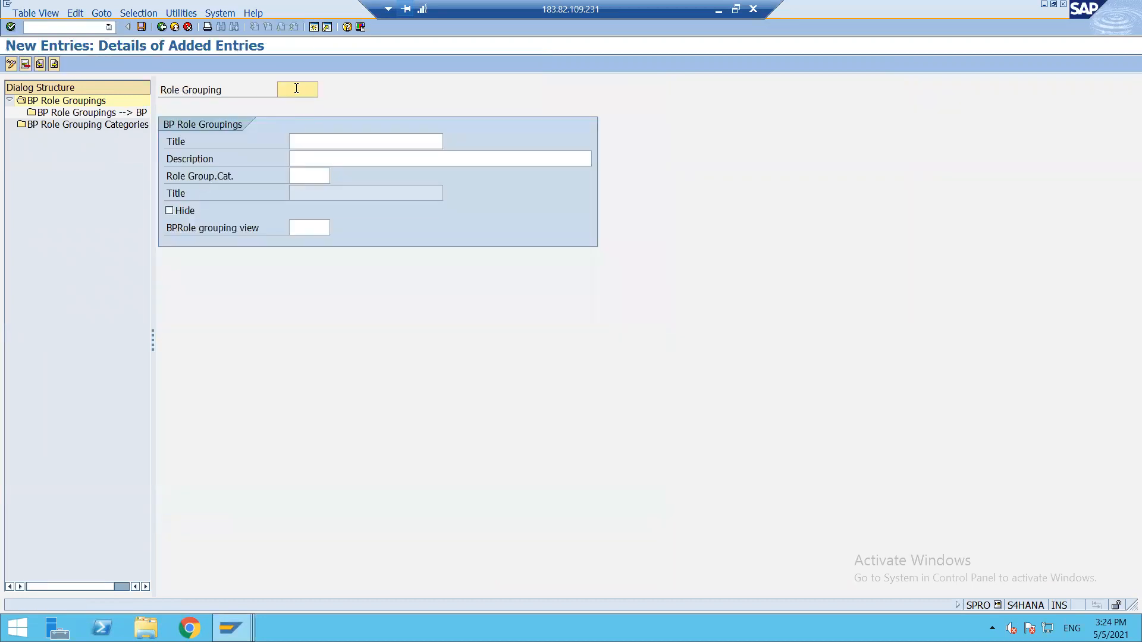
text(ZB)
text(P)
text(L)
text(12)
key(BackSpace)
key(BackSpace)
text(DM)
click(342, 141)
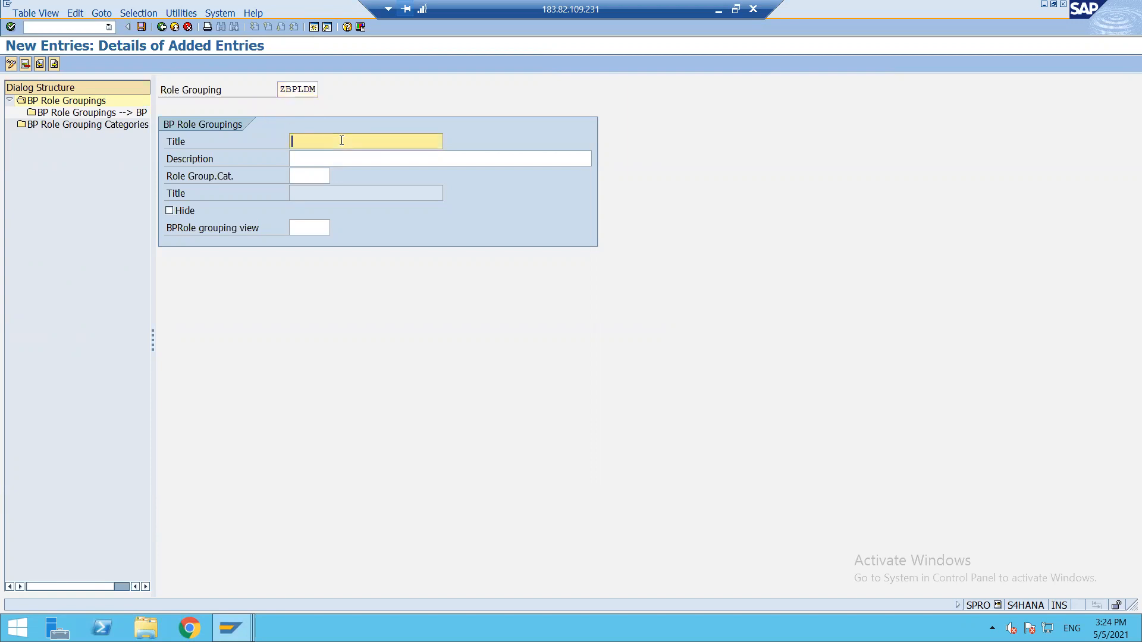
text(DOMESTI)
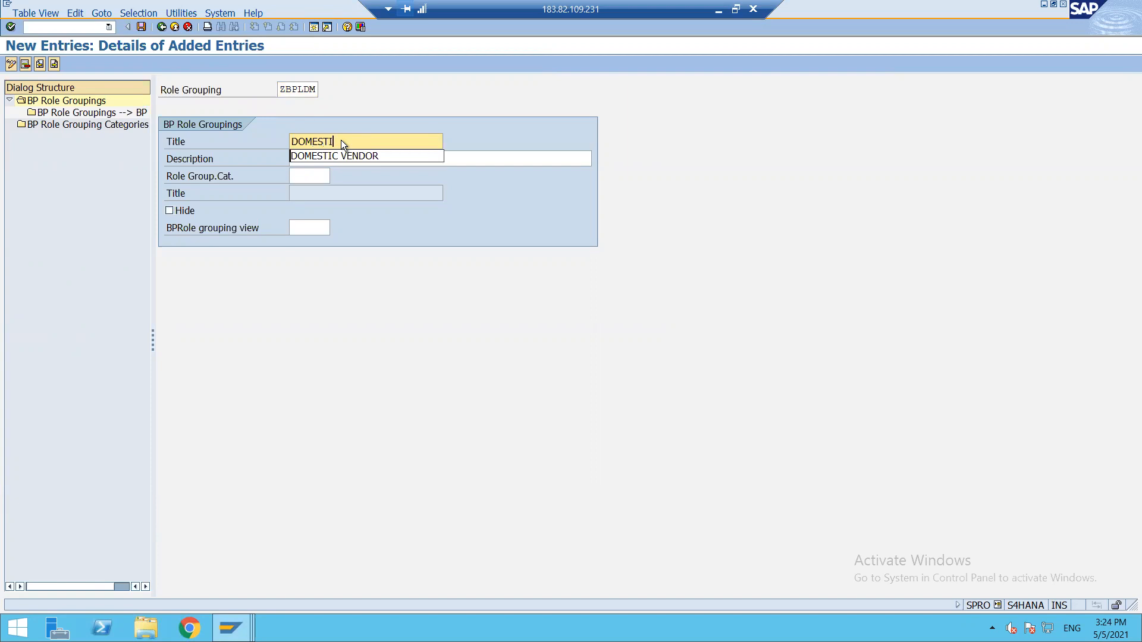
text(C VENDOR)
key(Tab)
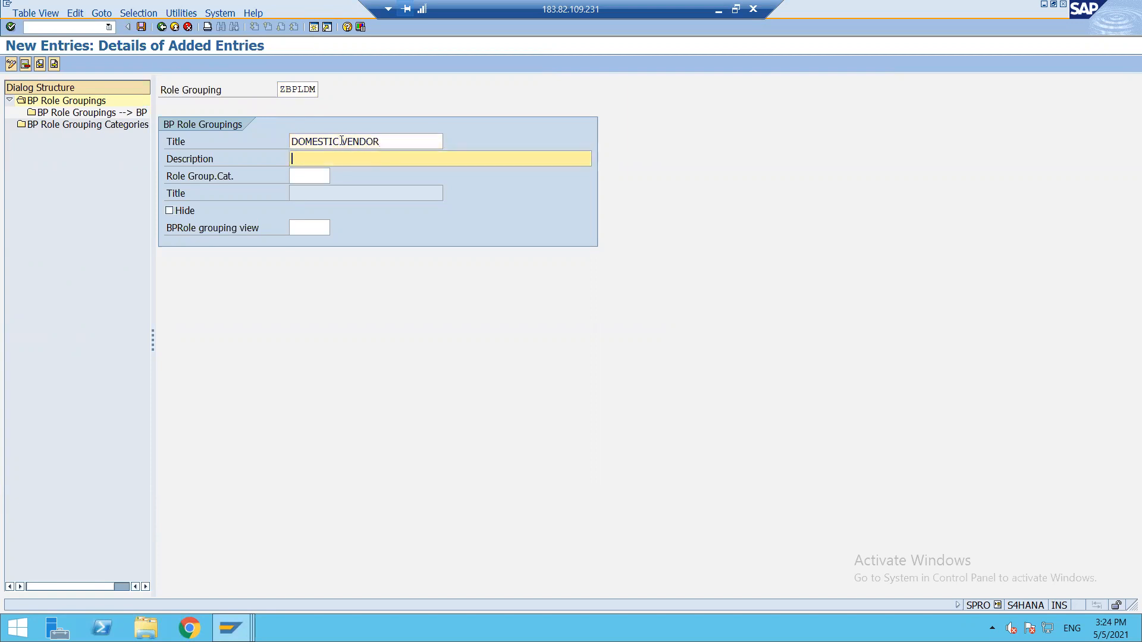
text(DOMESTIC)
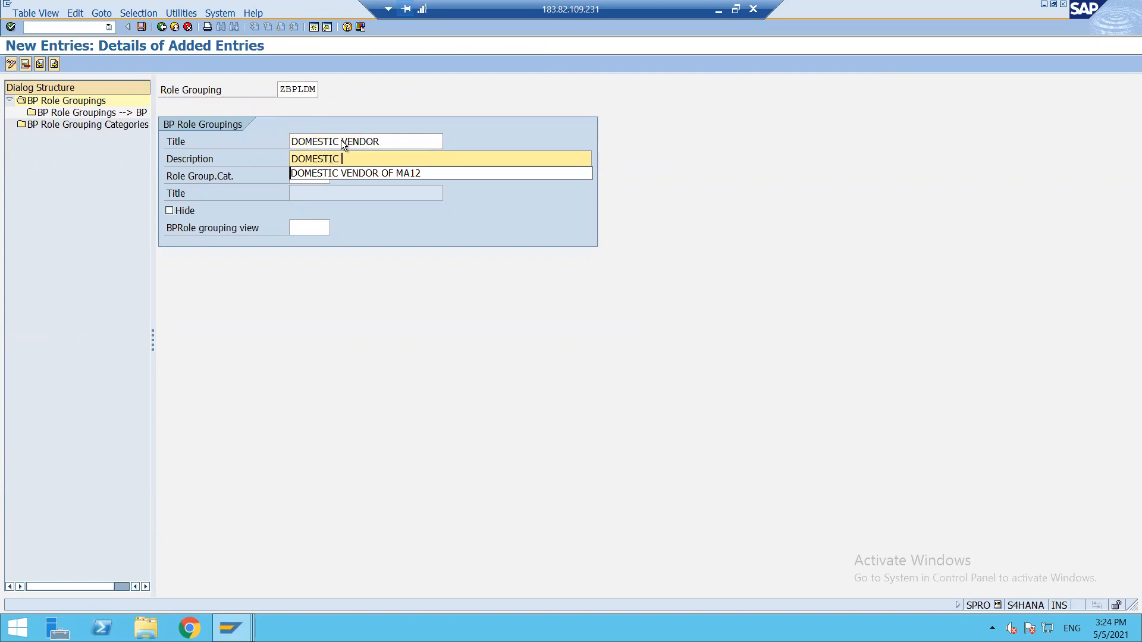
text( VENDOR OF ZL12)
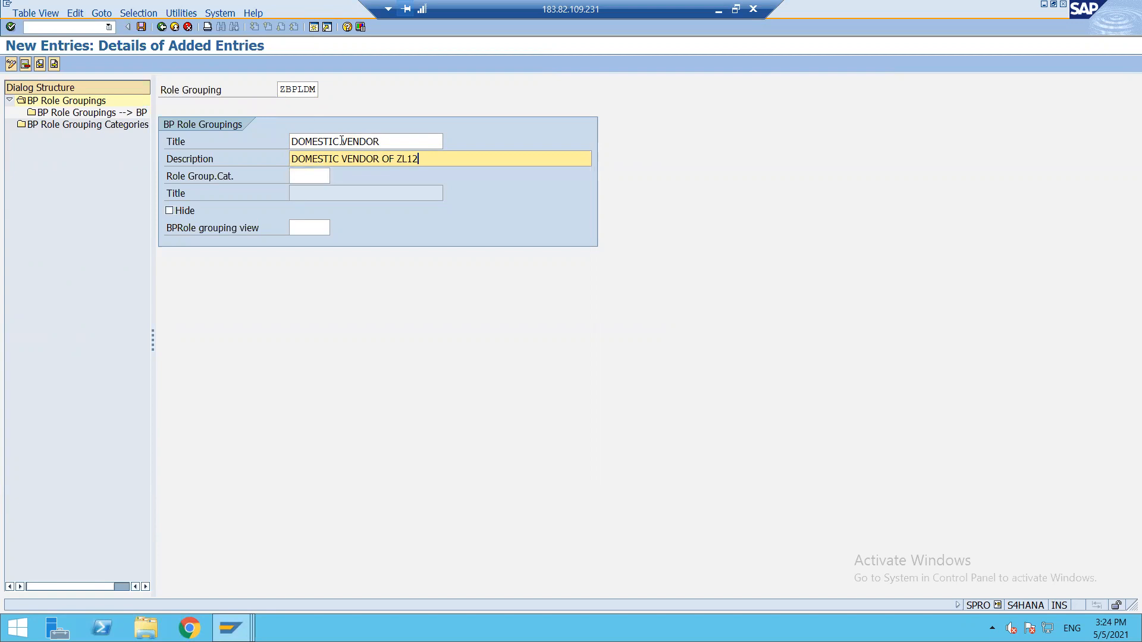
key(Return)
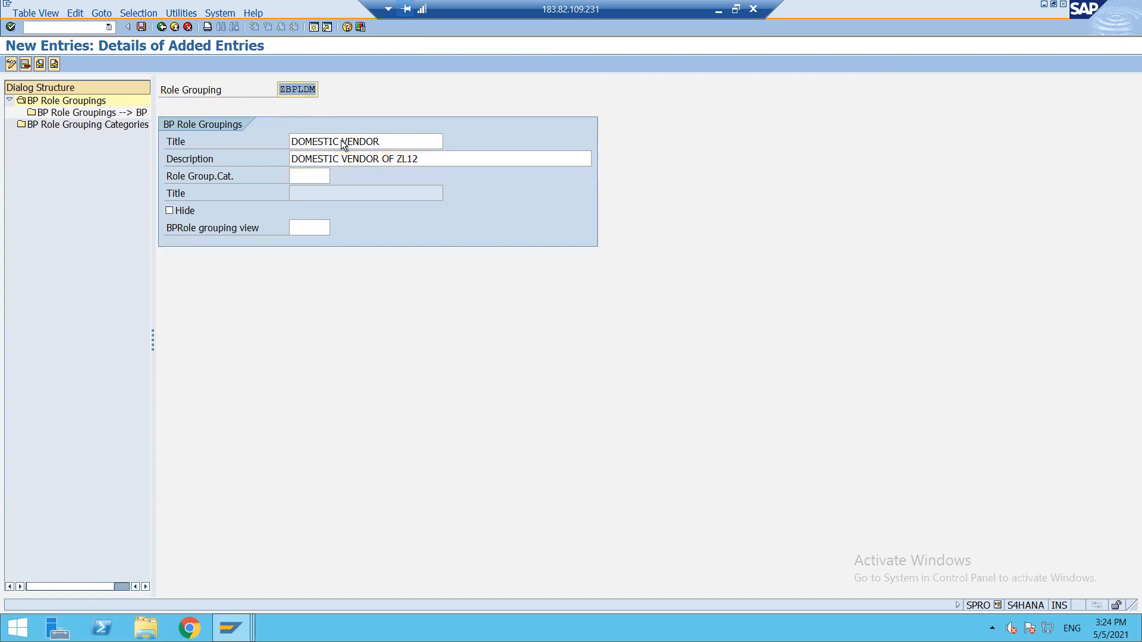
Assign BP roles FLVN00 and FLVN01 to role grouping ZBPLDM.
double_click(99, 113)
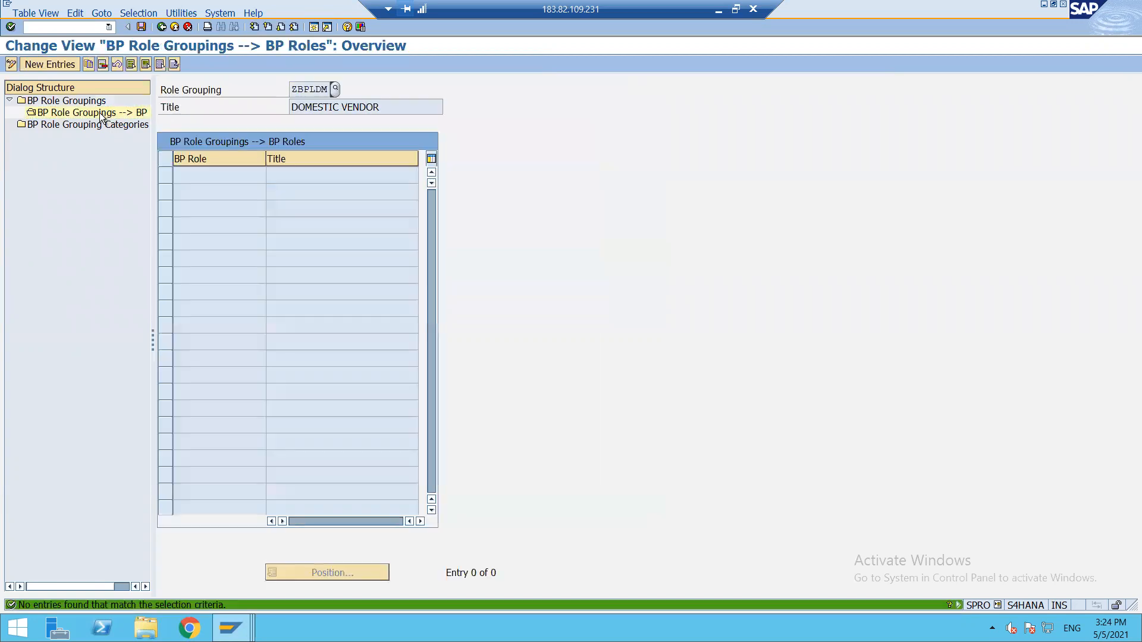
click(44, 63)
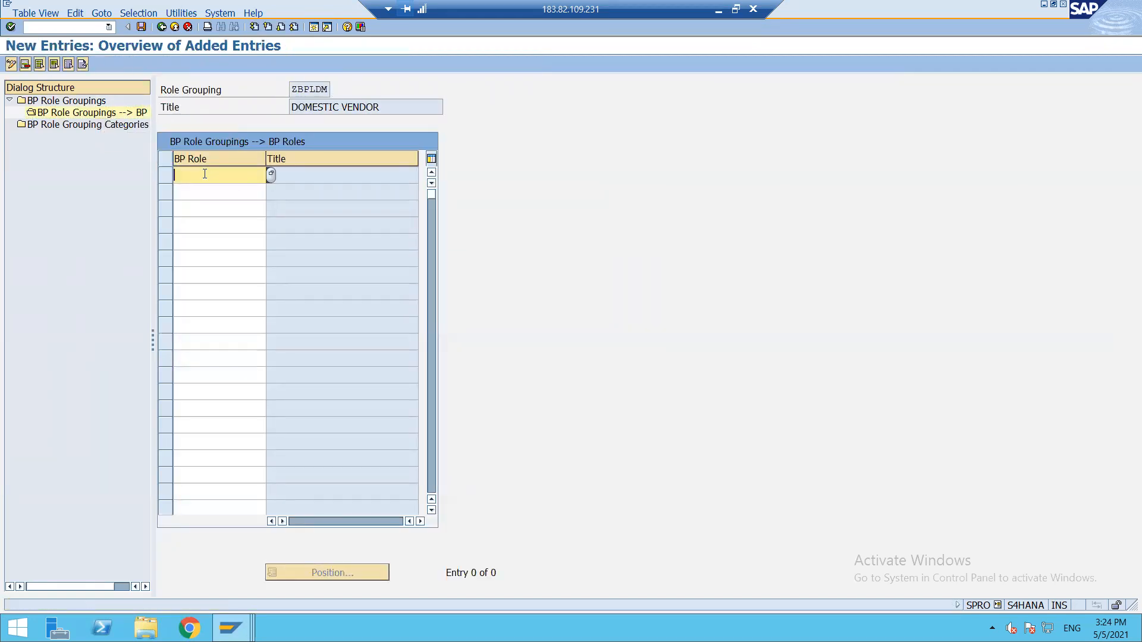
text(FLVN)
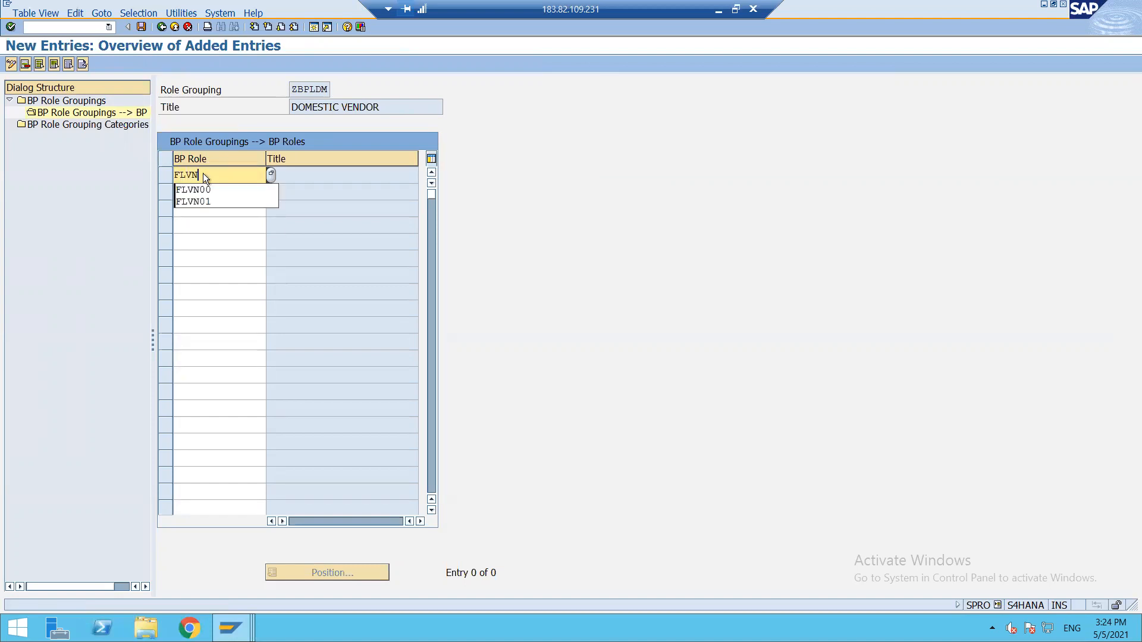
text(00)
key(Tab)
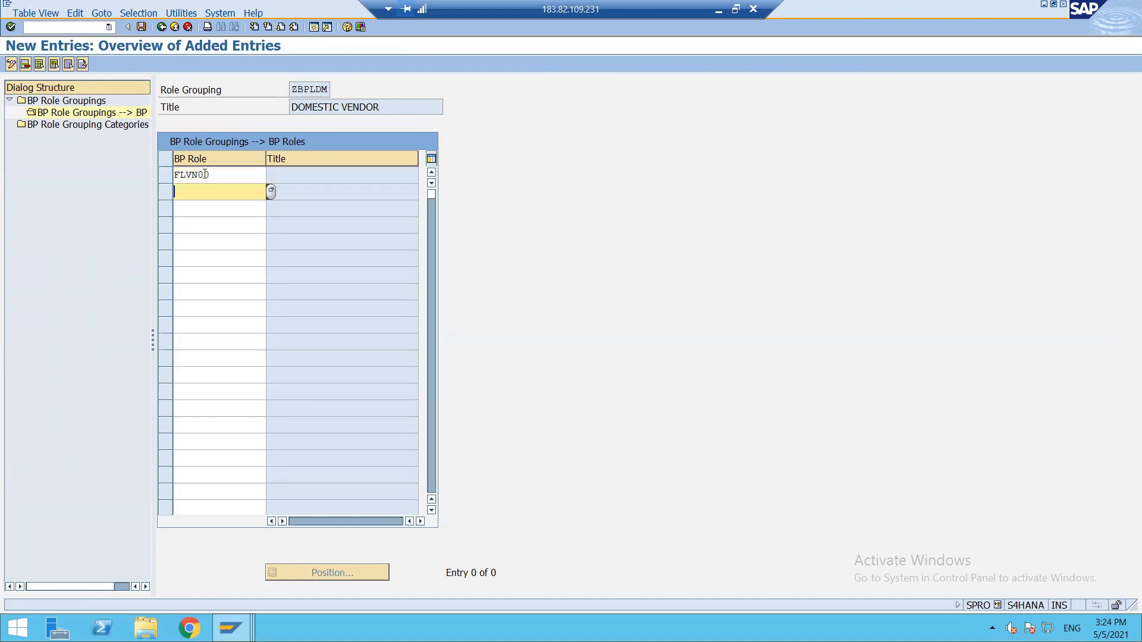
text(FLVN01)
key(Tab)
key(Return)
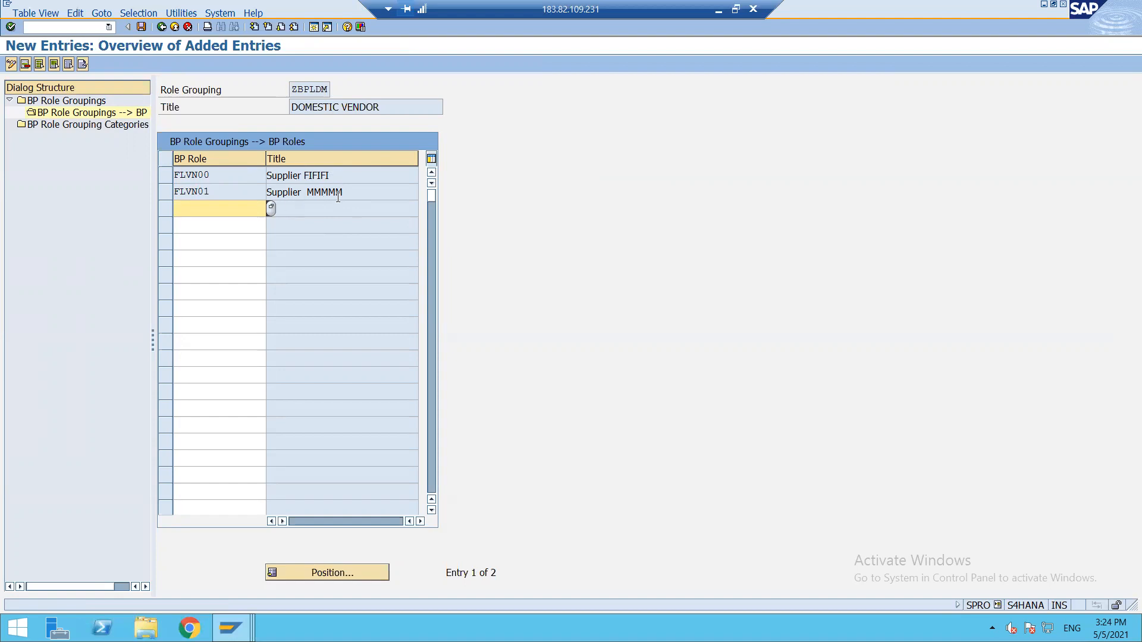
Save the ZBPLDM role grouping assignments under request S4HK901593 and bring up the lock-entry help.
click(140, 28)
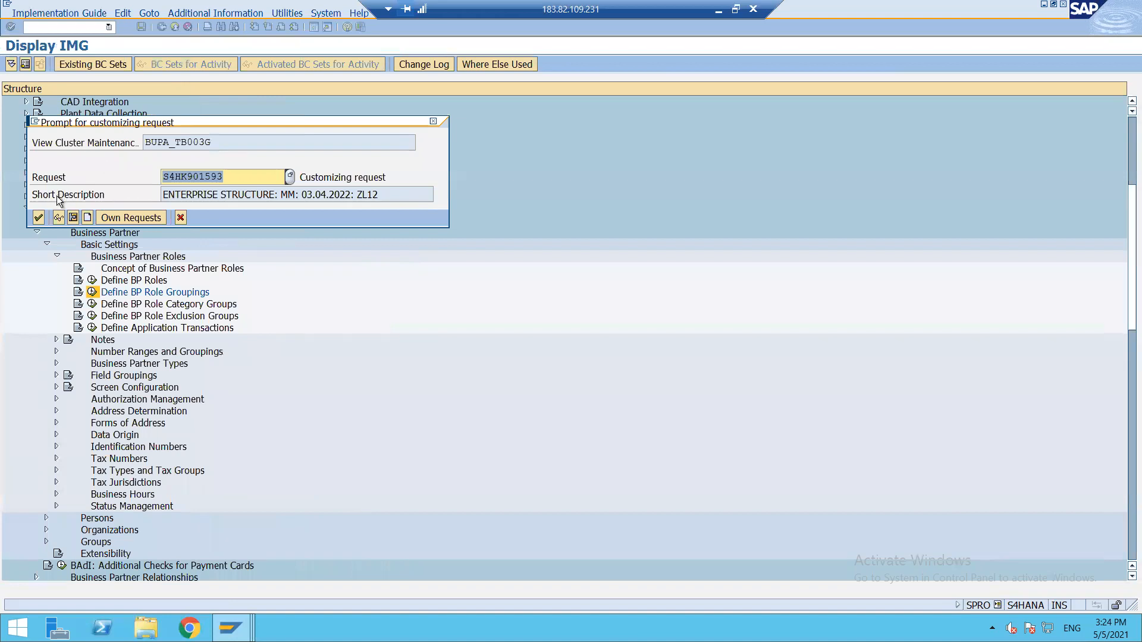
click(39, 219)
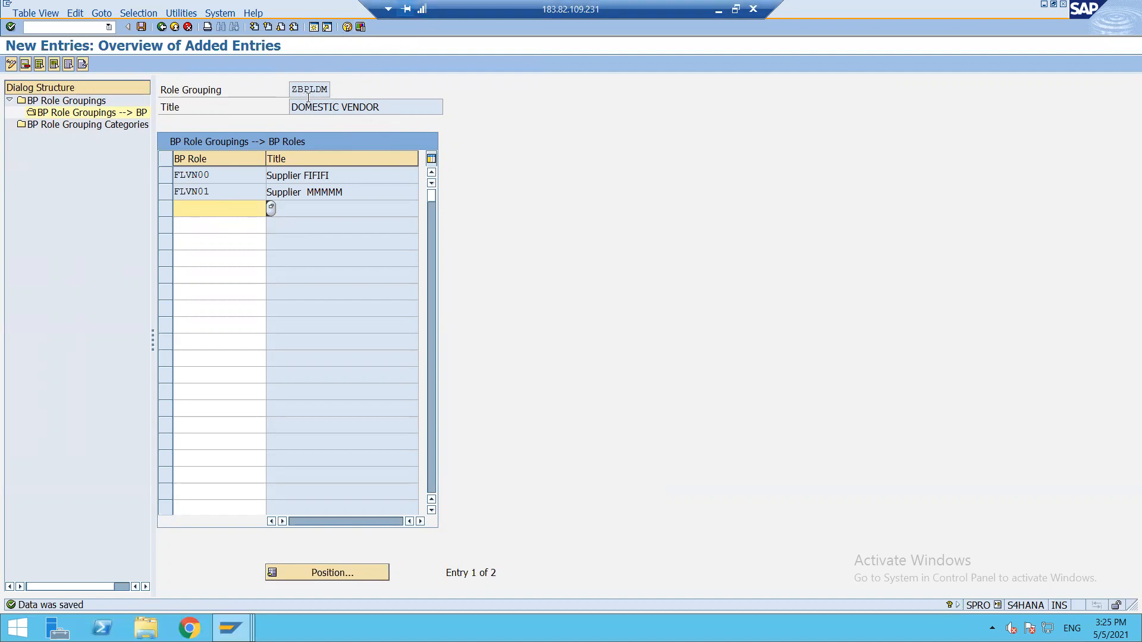
key(alt+Tab)
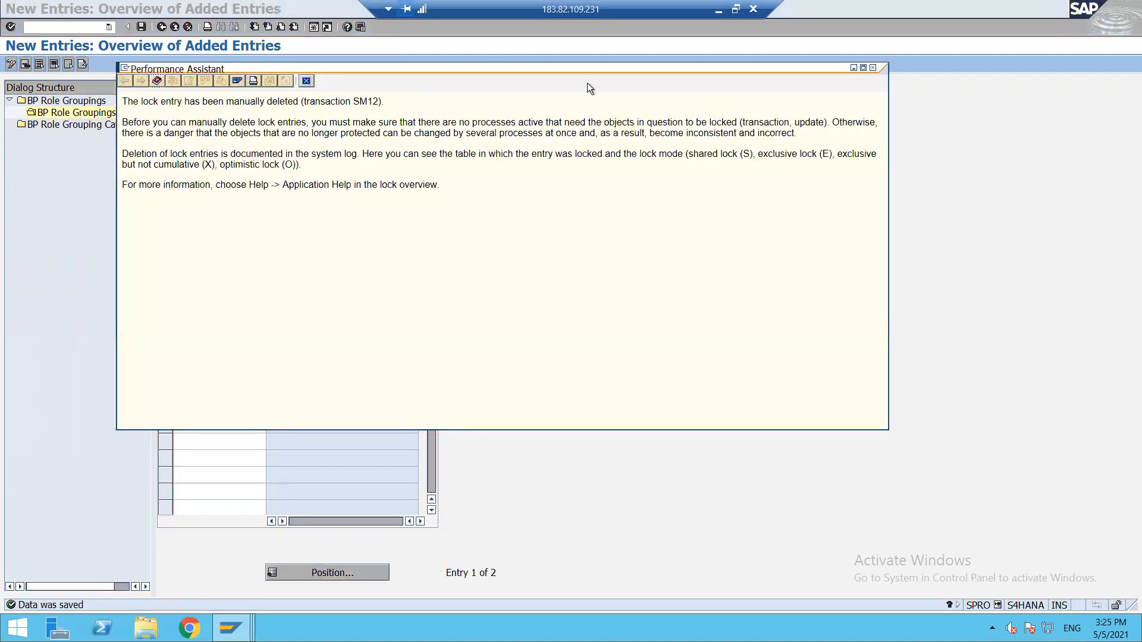
Leave the lock entry list for the main menu, minimize SAP, and select Excel cell C48.
key(alt+Tab)
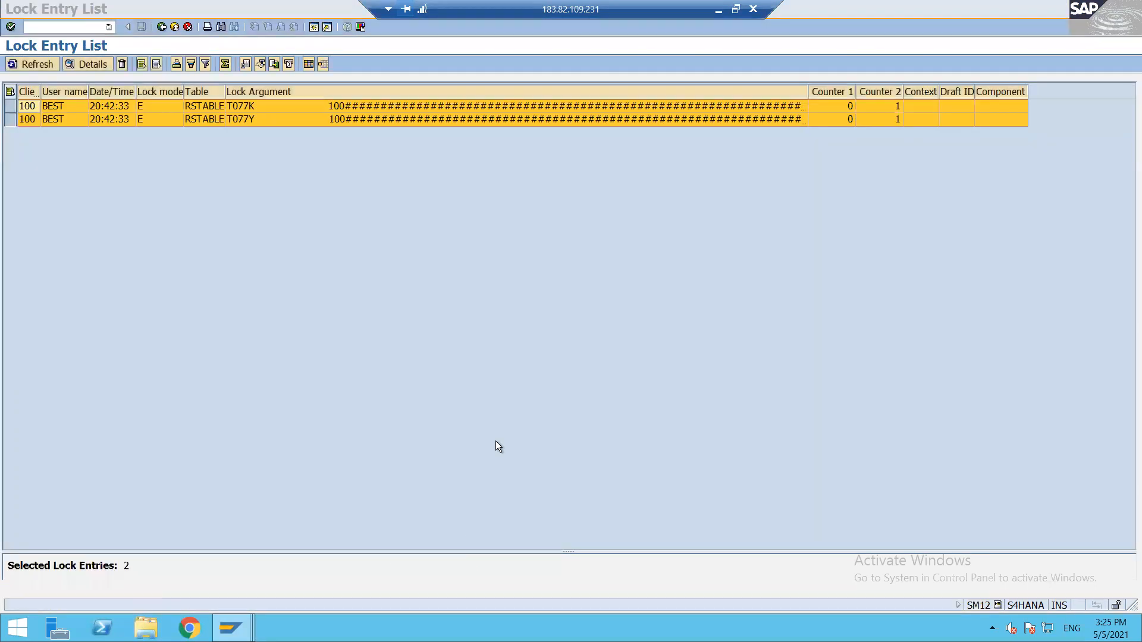
click(162, 27)
click(162, 27)
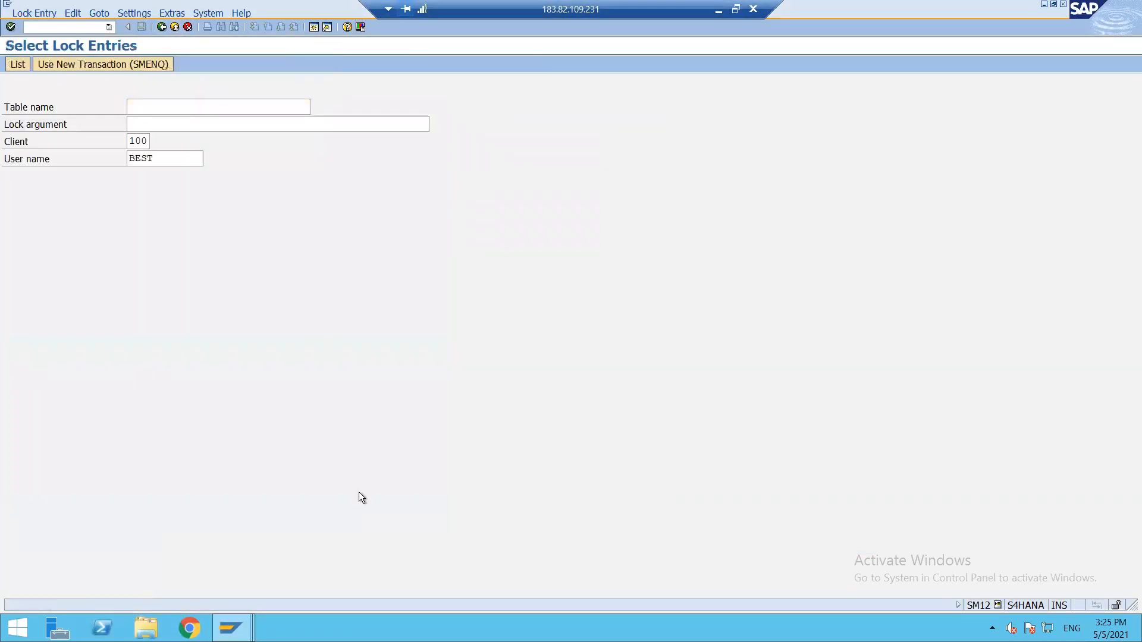
click(719, 10)
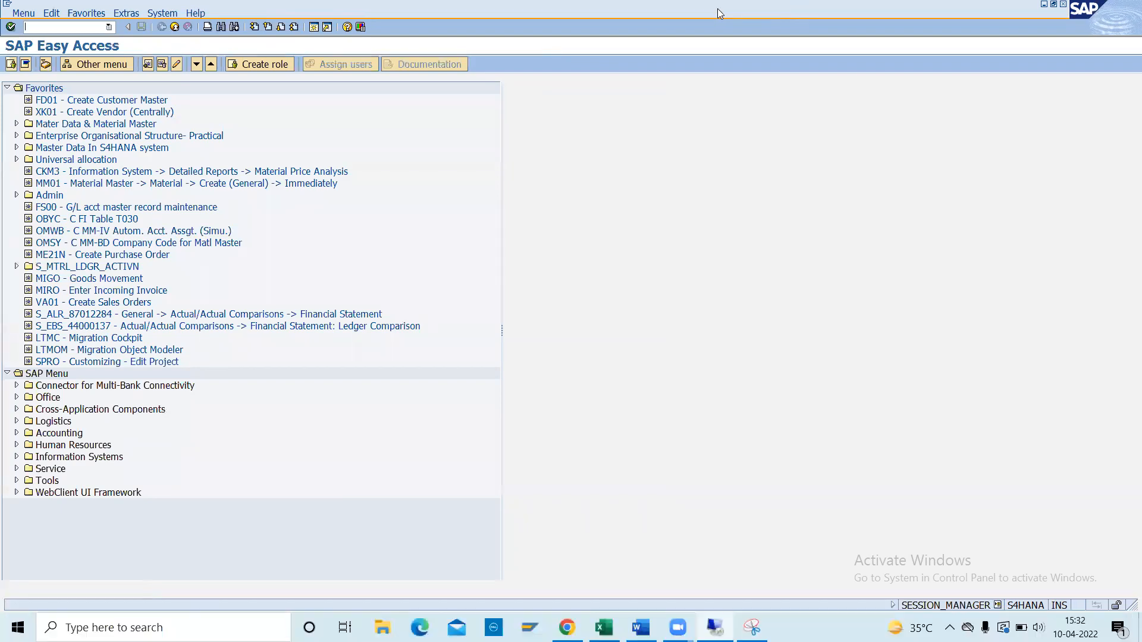
click(442, 486)
Enter ZBPLDM in Excel cell C48 and bring the SAP session back from the taskbar.
text(ZBPL)
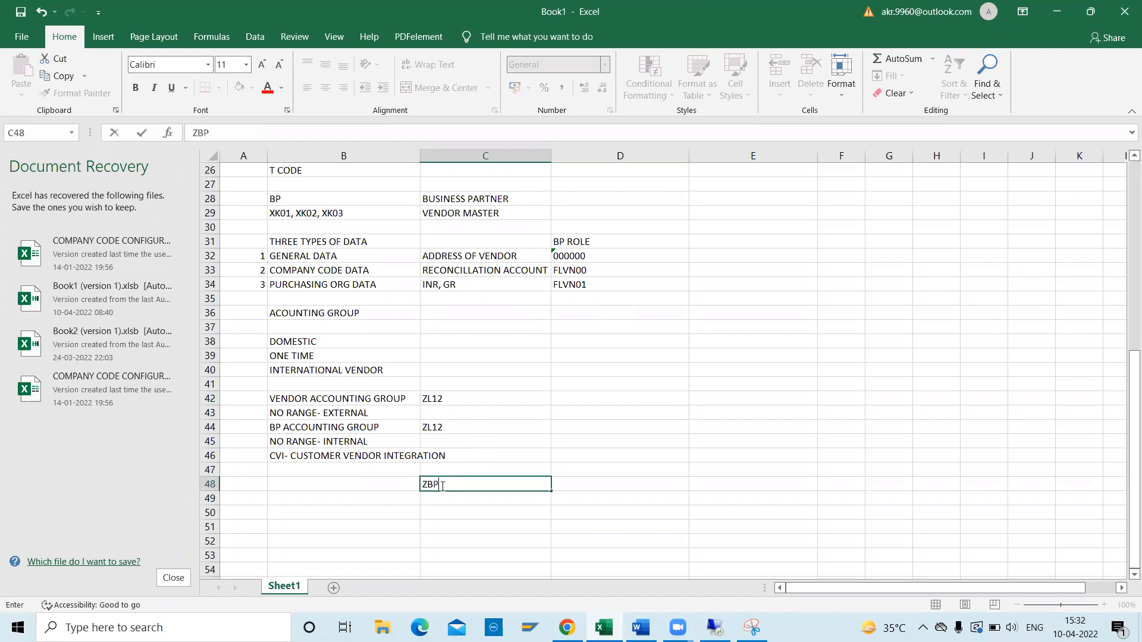
text(DM)
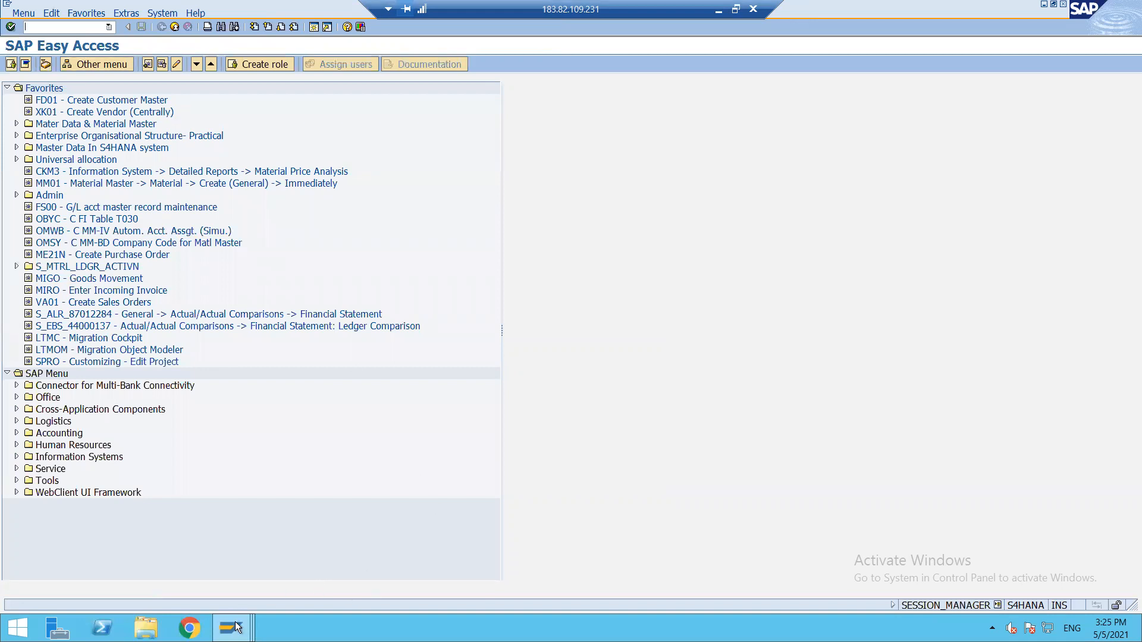
click(236, 627)
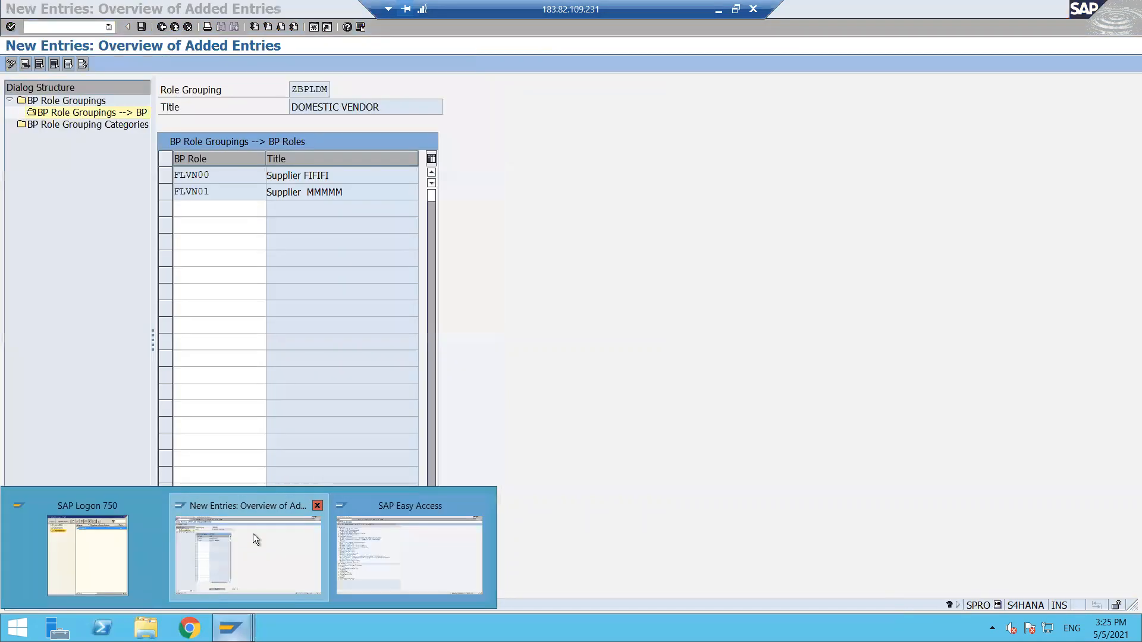
Back out of the ZBPLDM role assignment entries through the role groupings overview to the IMG tree.
click(252, 534)
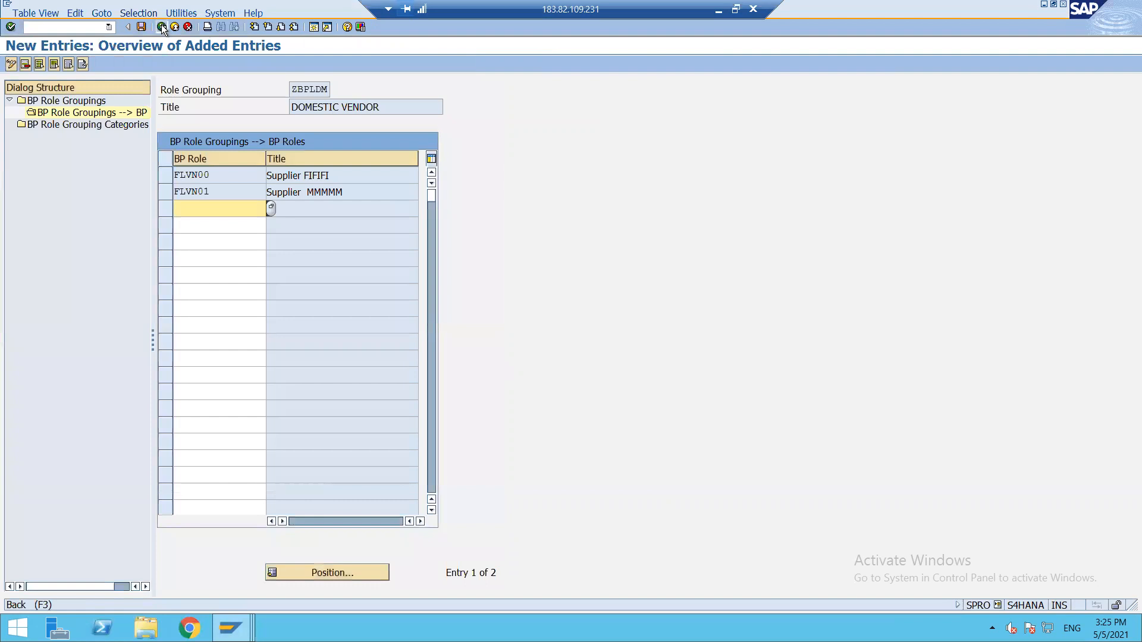
click(162, 28)
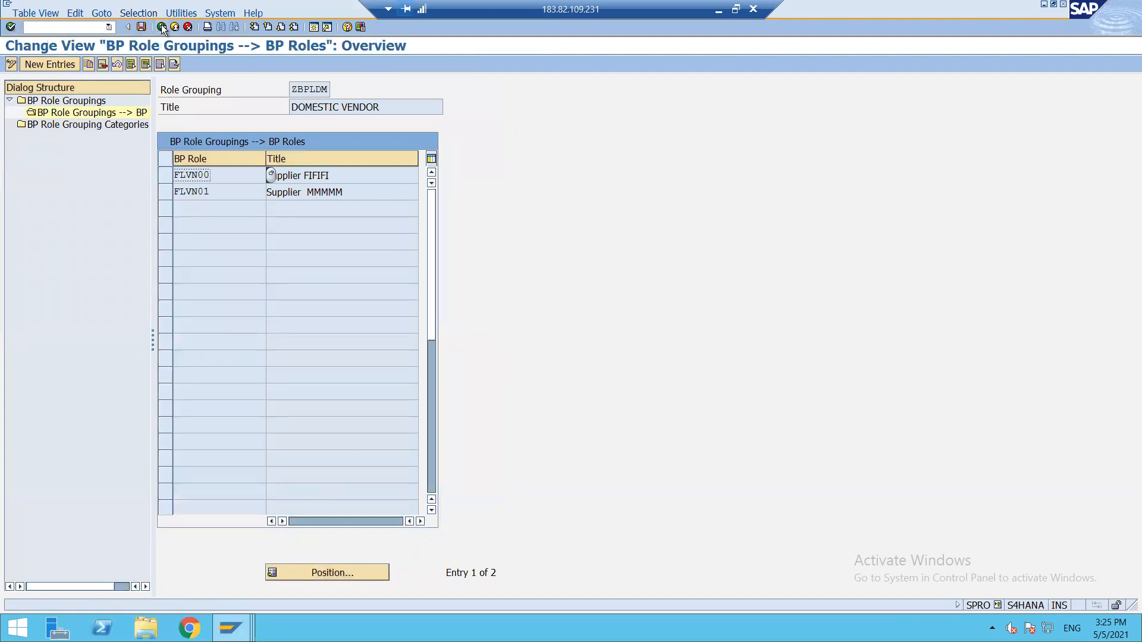
click(161, 28)
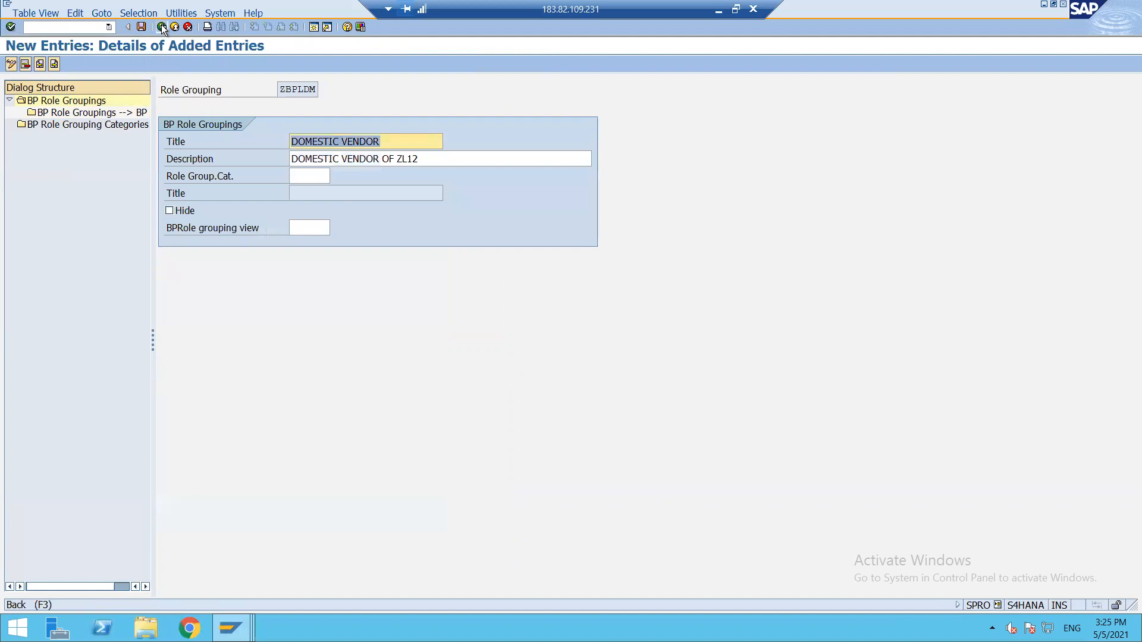
click(162, 28)
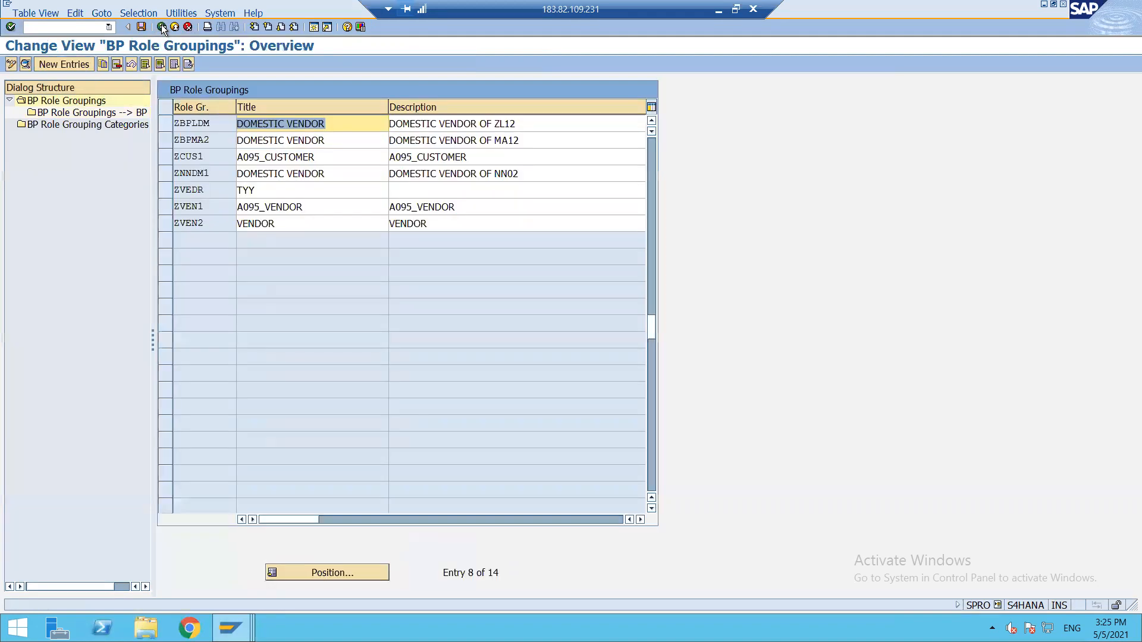
click(162, 28)
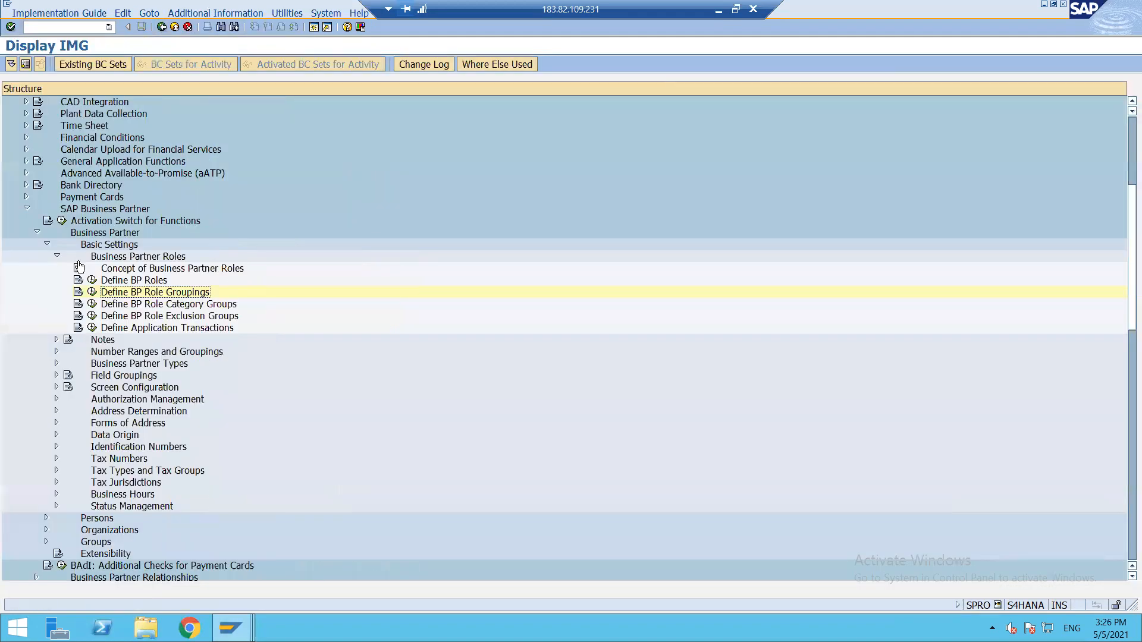
Collapse the Business Partner Roles, Business Partner and SAP Business Partner branches.
click(58, 257)
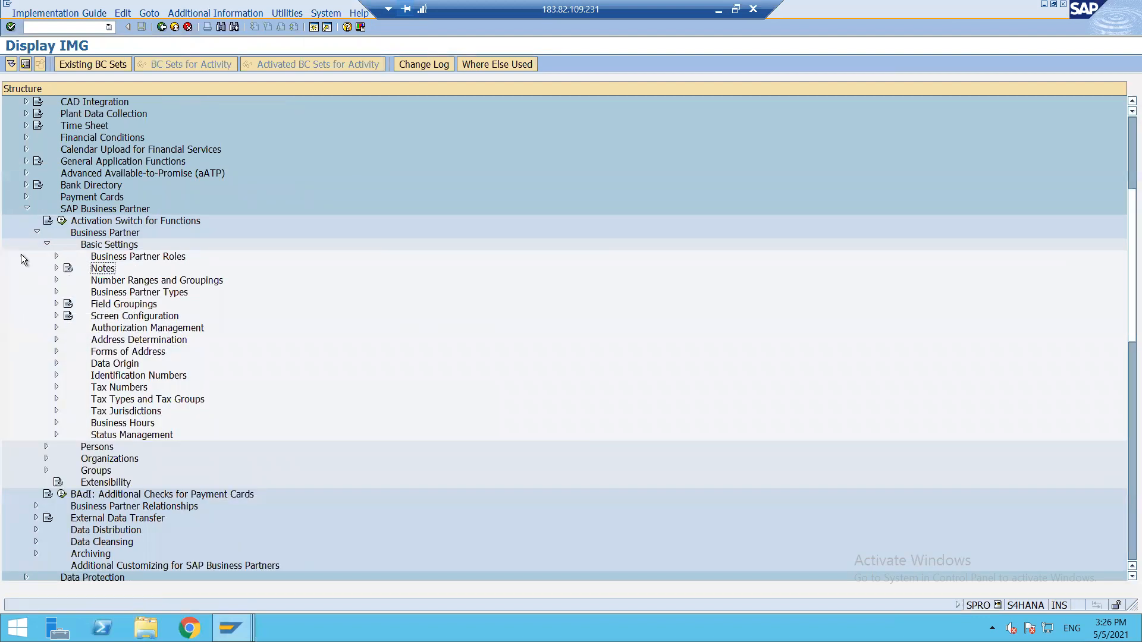
click(36, 233)
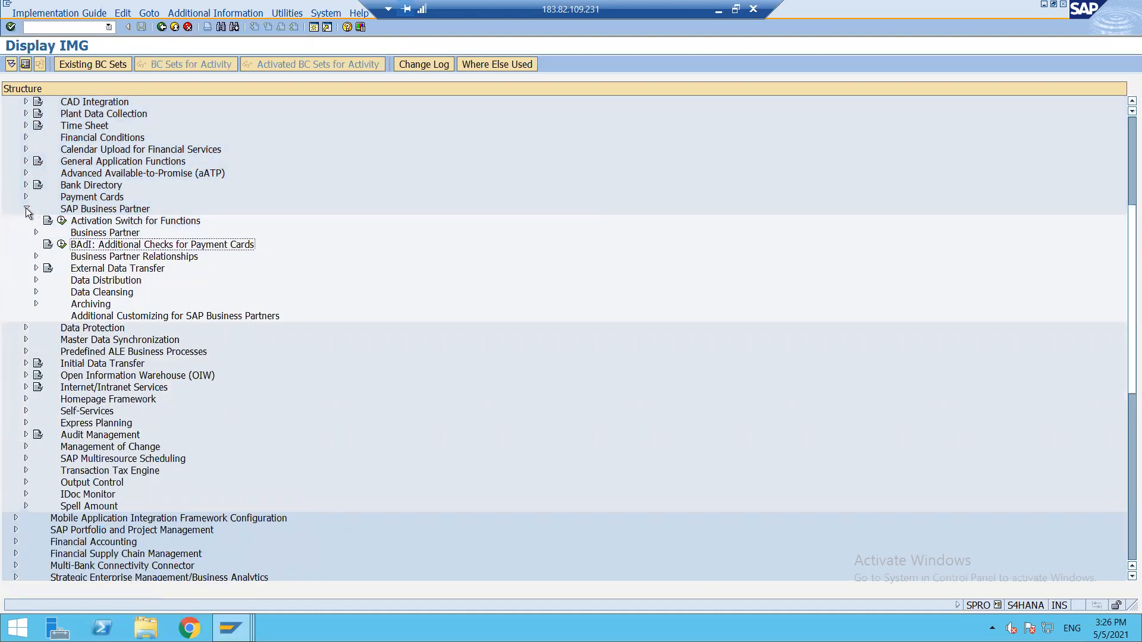
click(26, 208)
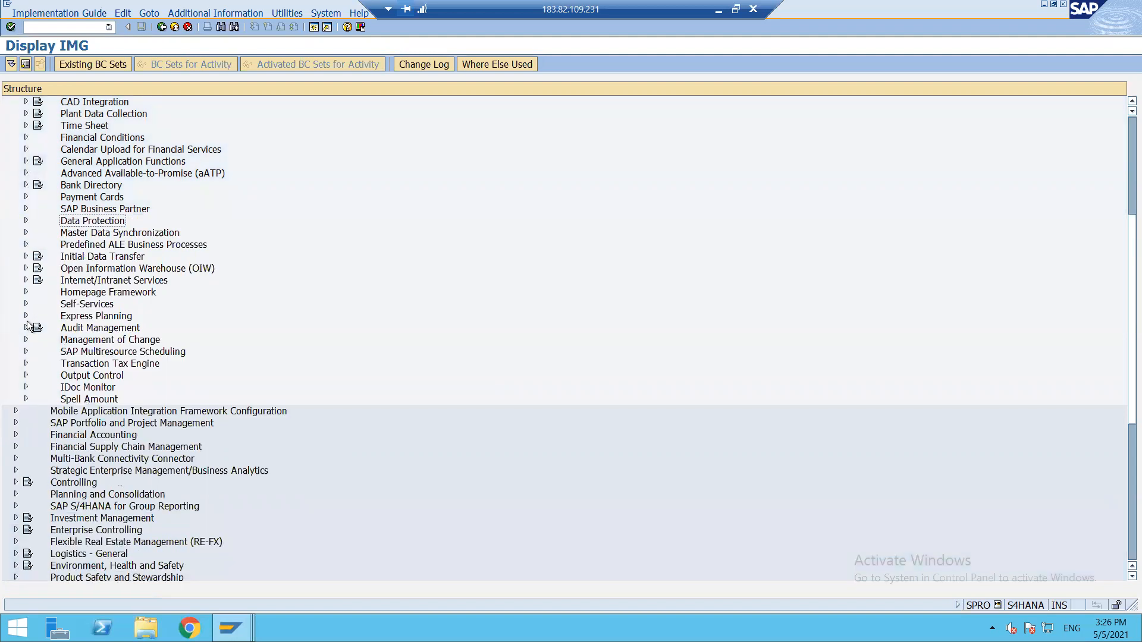
Expand Master Data Synchronization down to the inner Synchronization Control activities.
click(27, 232)
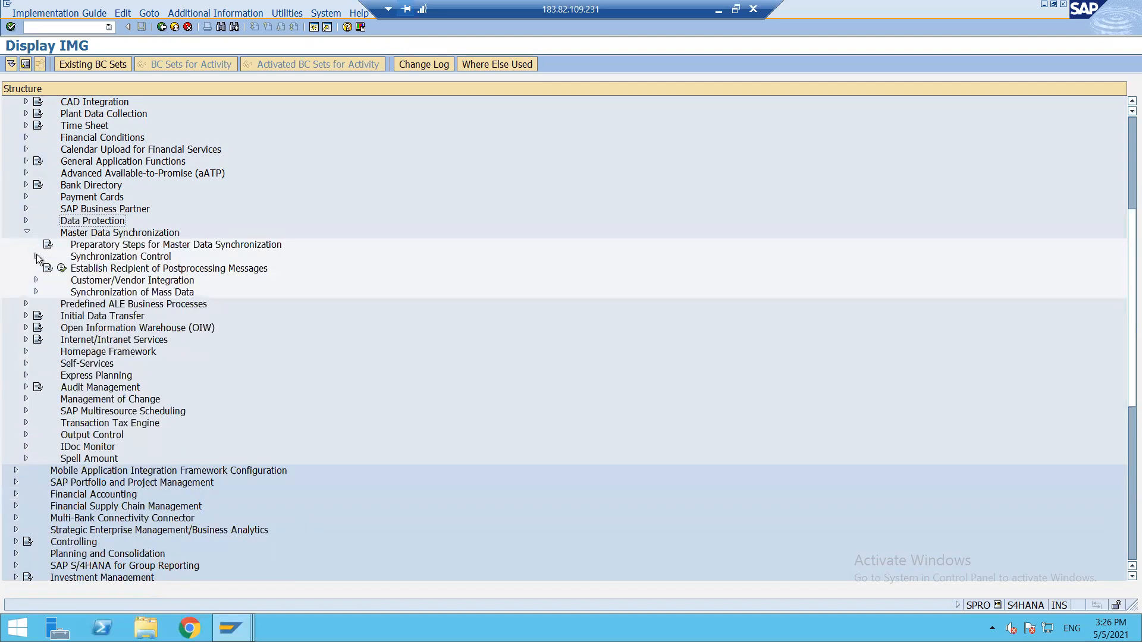
click(37, 256)
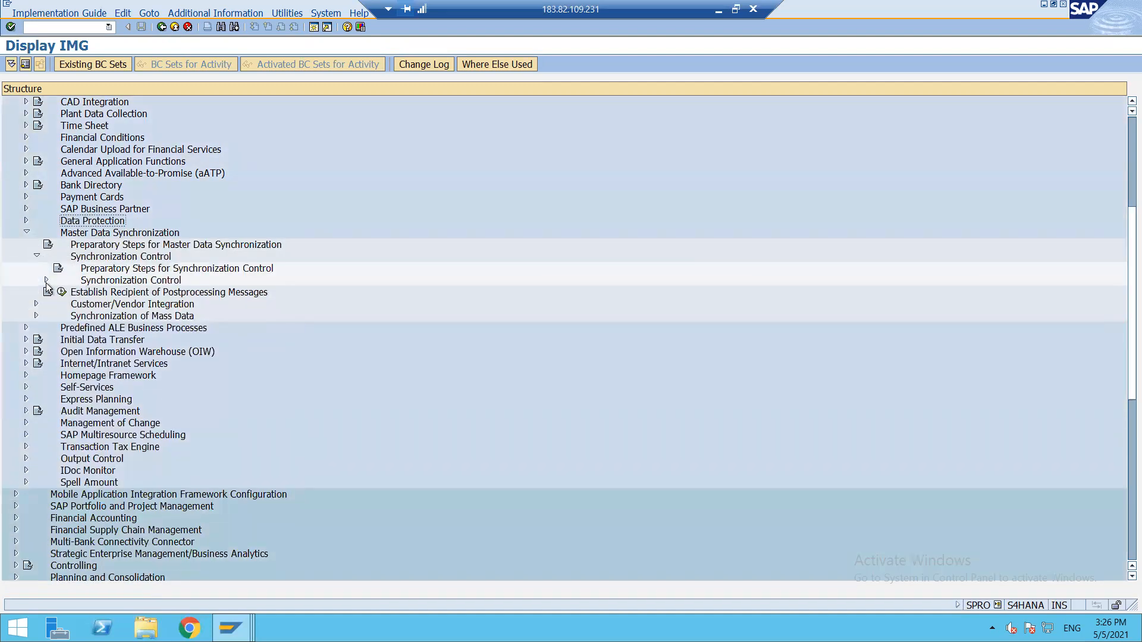
click(46, 279)
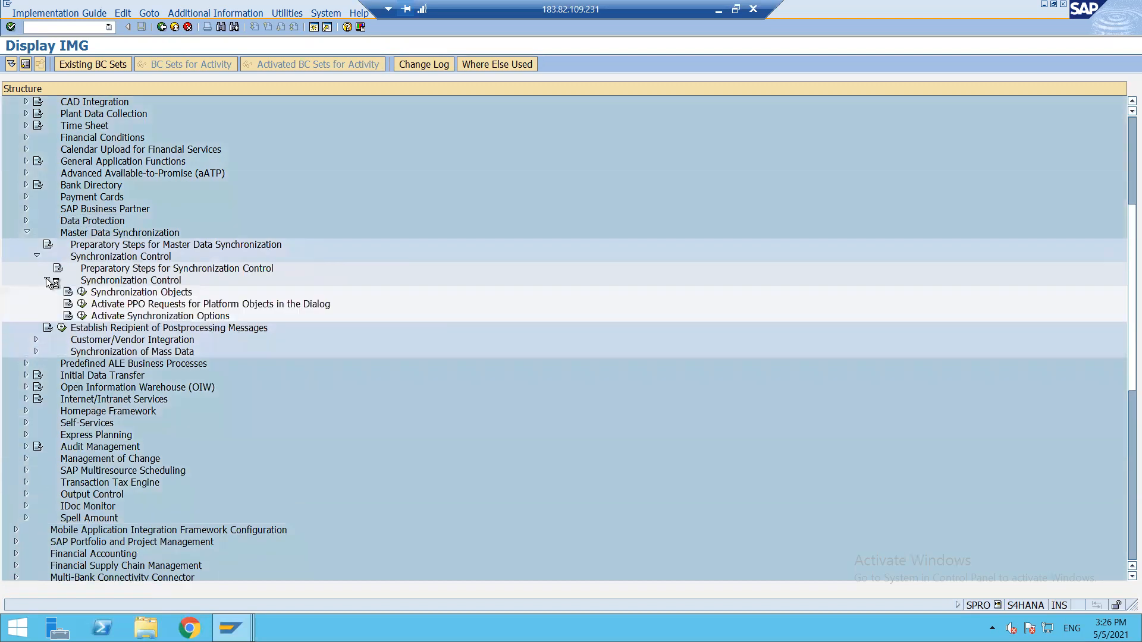
click(82, 293)
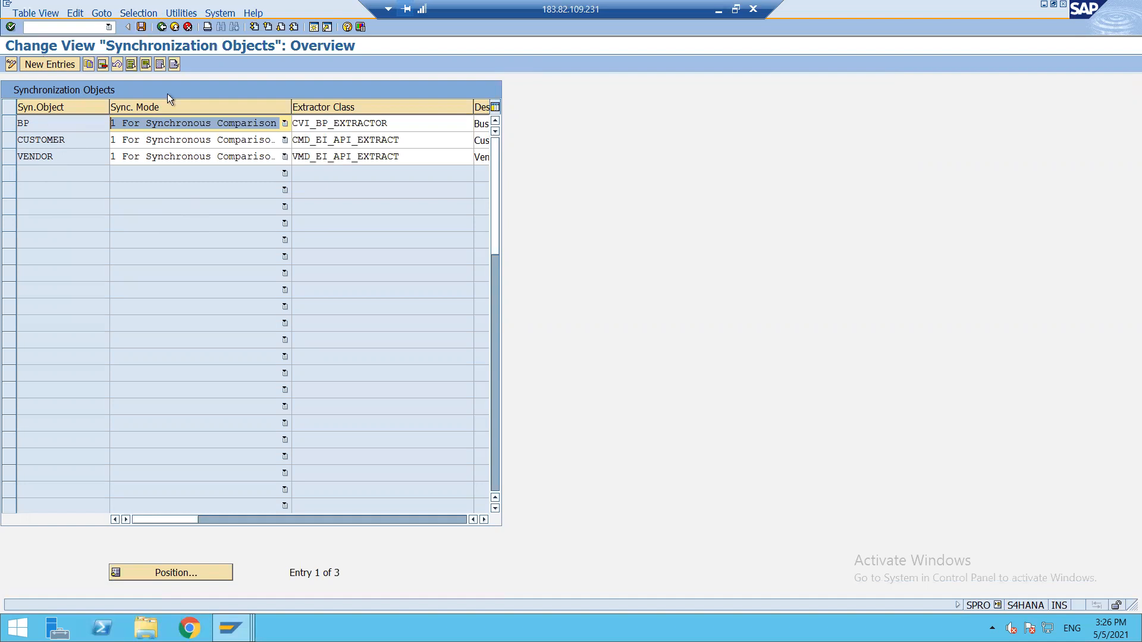
click(162, 28)
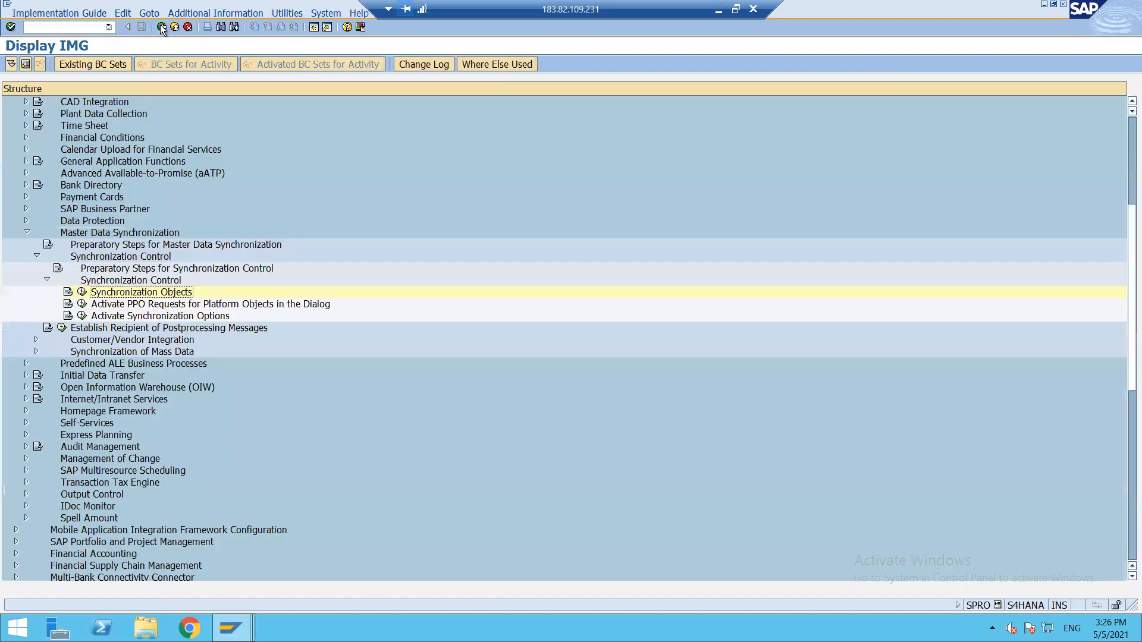
Run Activate PPO Requests for Platform Objects, save BP's PPO setting, then fold Synchronization Control.
click(81, 304)
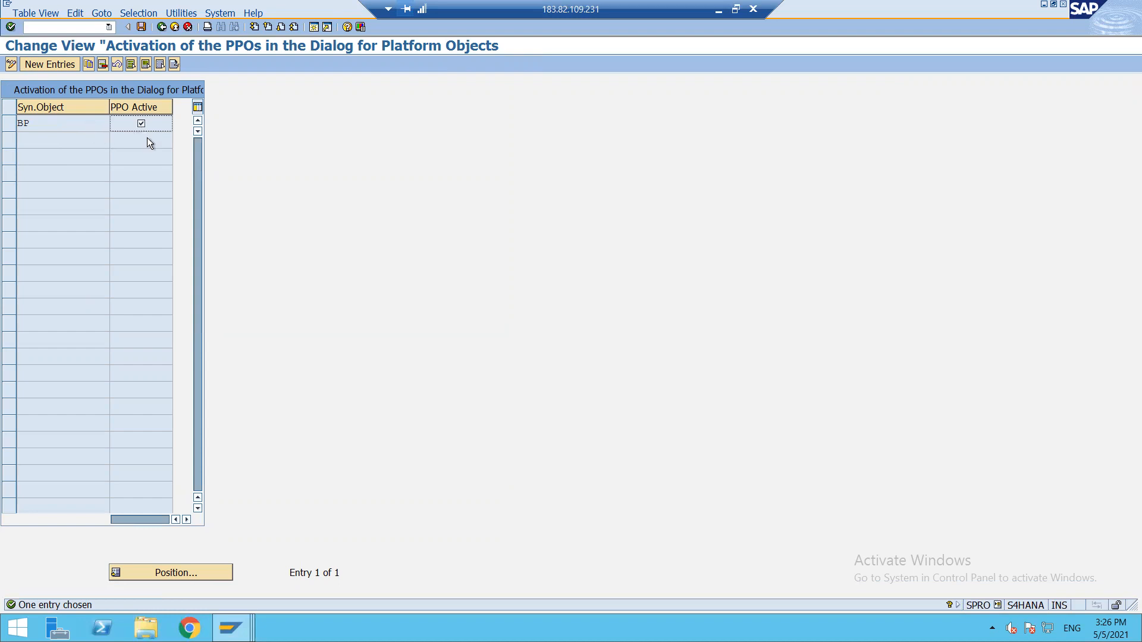
click(144, 26)
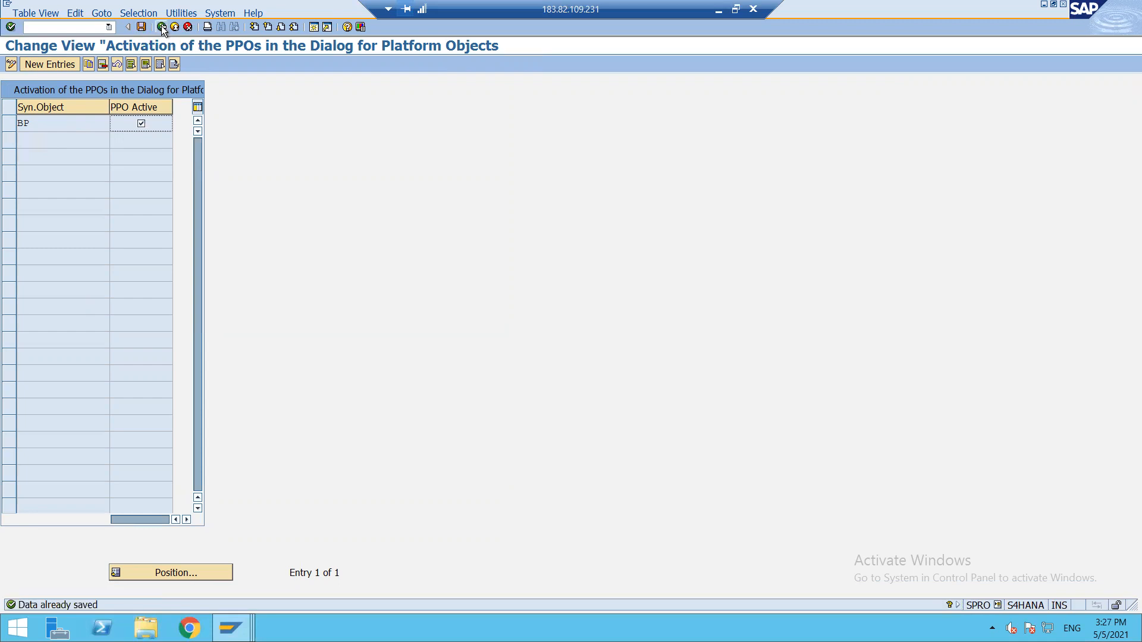
click(162, 27)
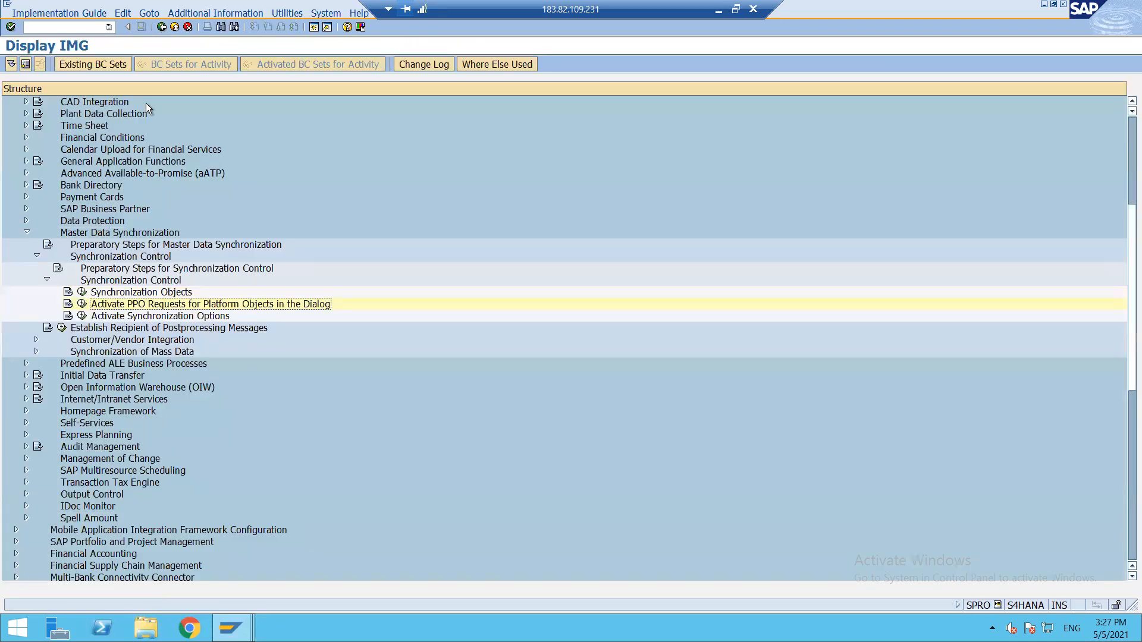
click(46, 279)
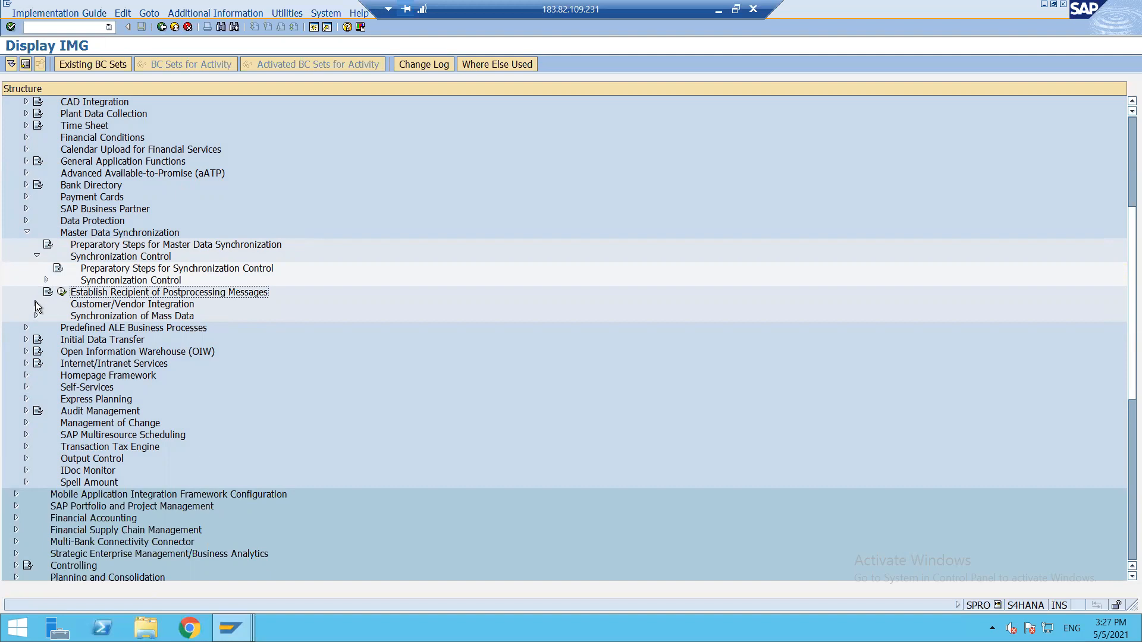
Expand to Settings for Vendor Integration and review the BP role category vendor link (FLVN00, FLVN01).
click(35, 303)
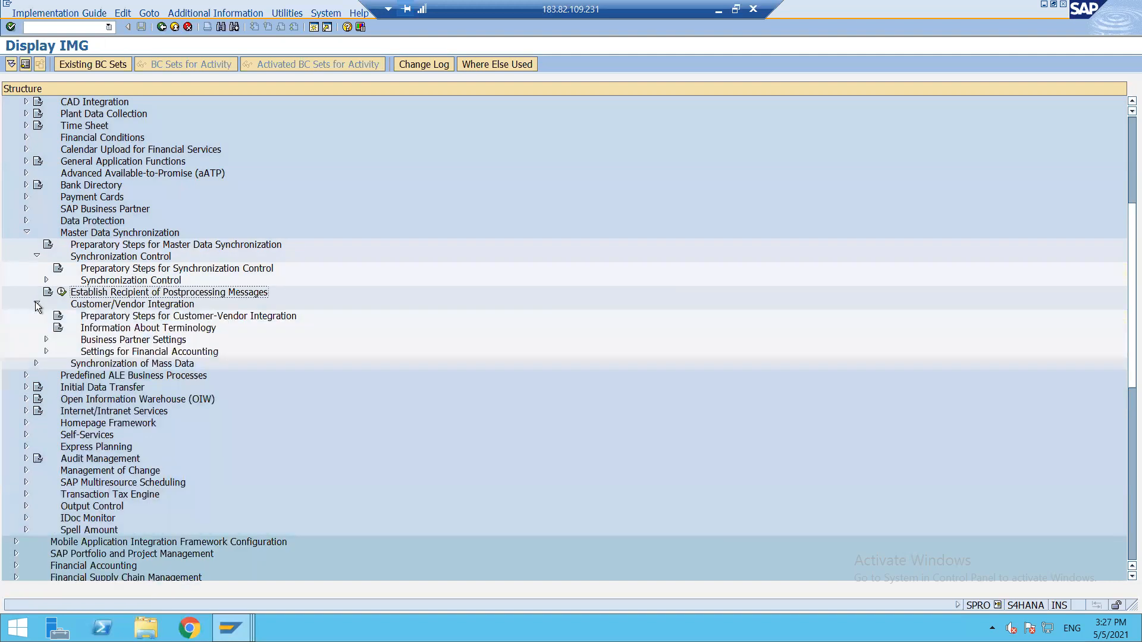
click(47, 340)
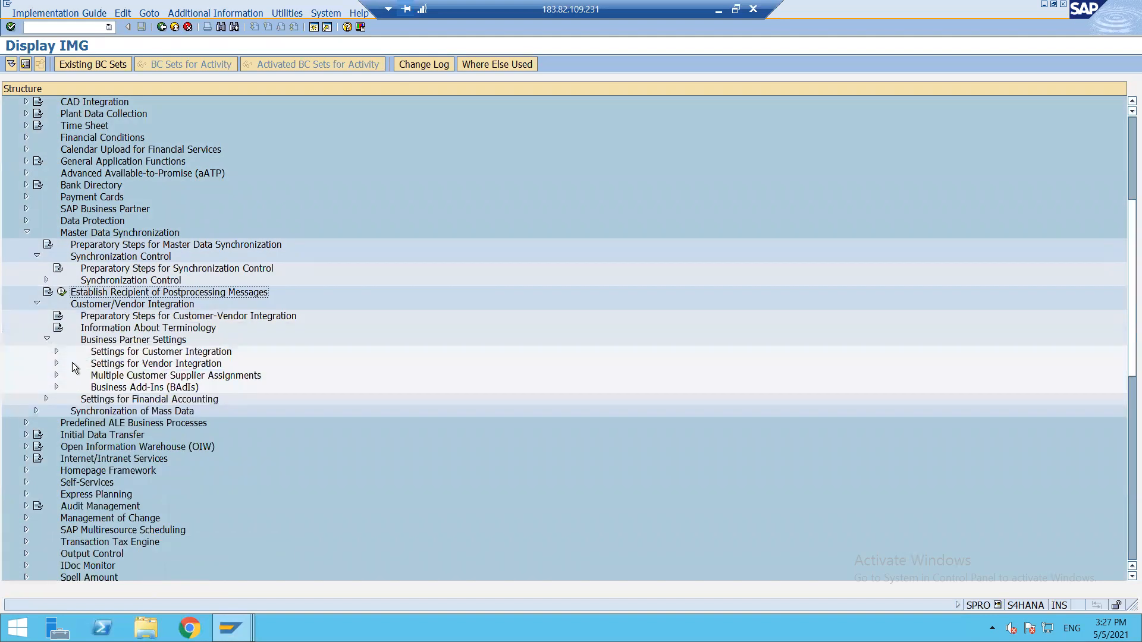
click(56, 364)
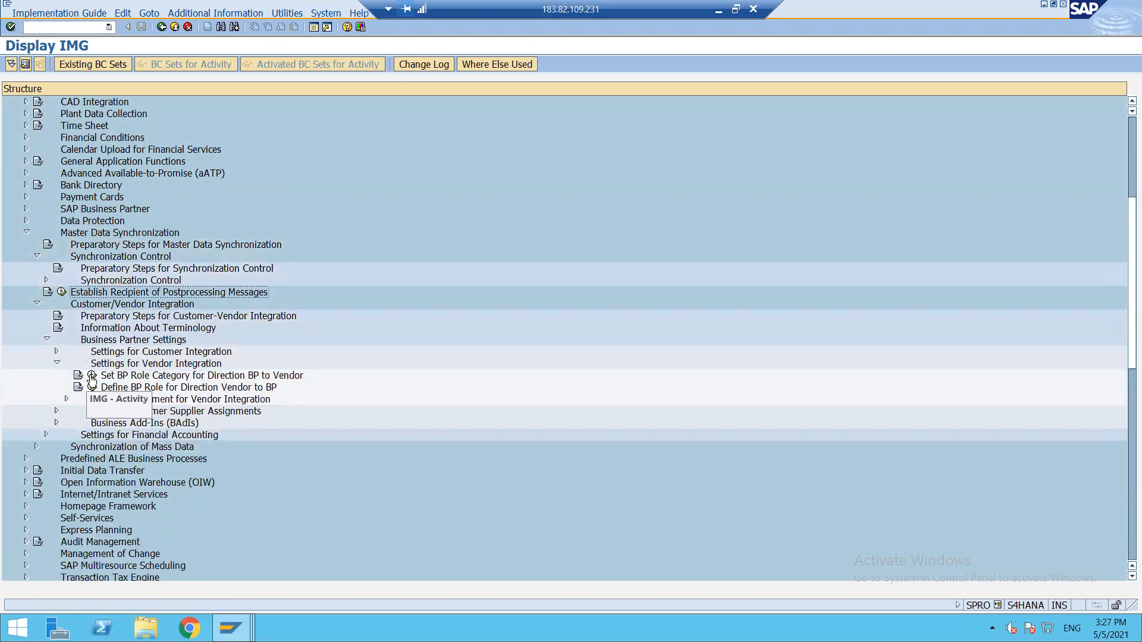
click(92, 376)
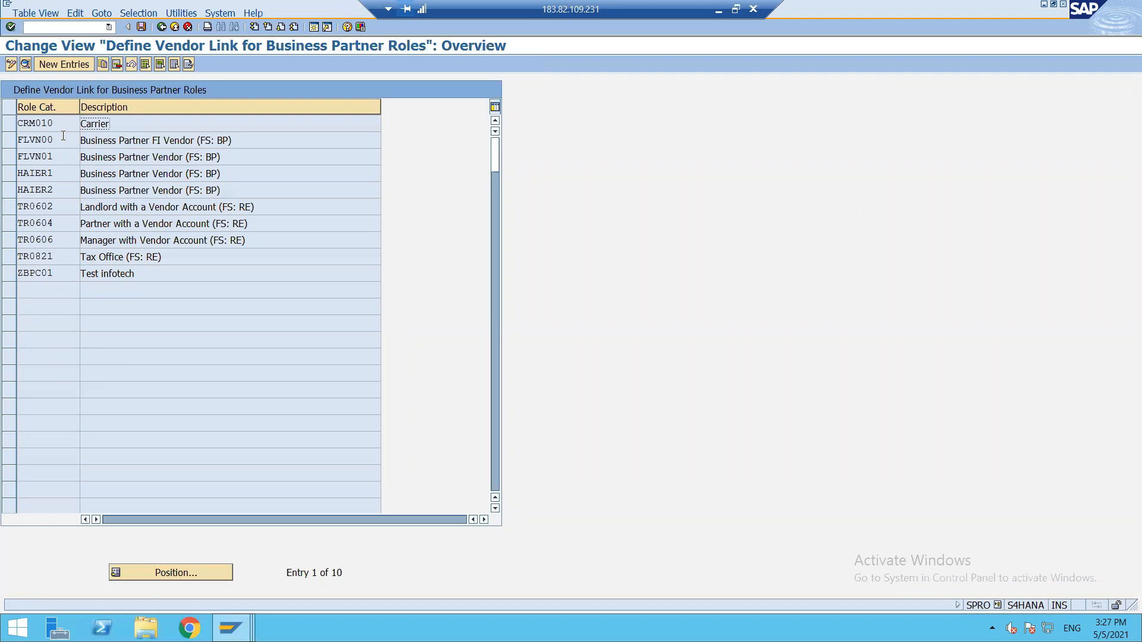
click(160, 27)
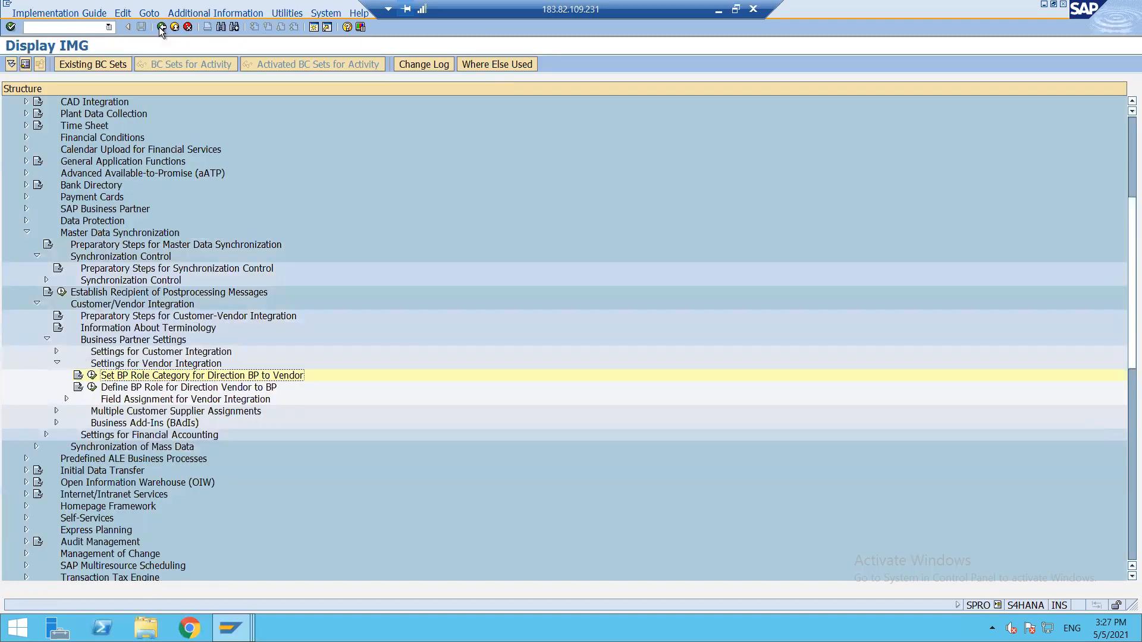
Expand Field Assignment > Assign Keys and open number assignment for direction BP to Vendor.
click(66, 400)
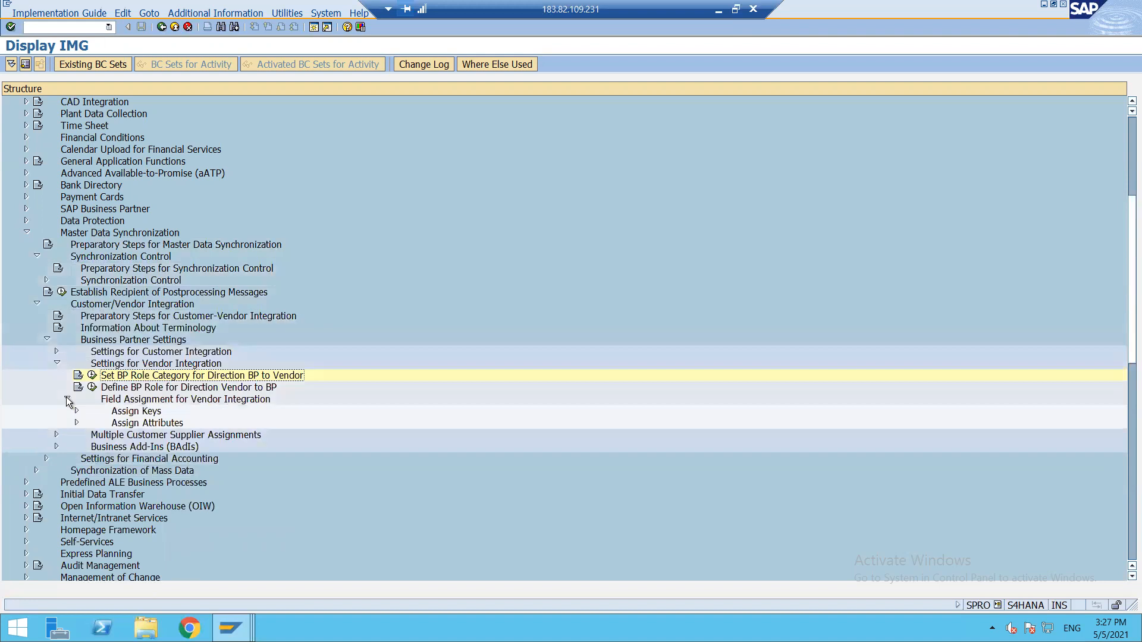
click(77, 411)
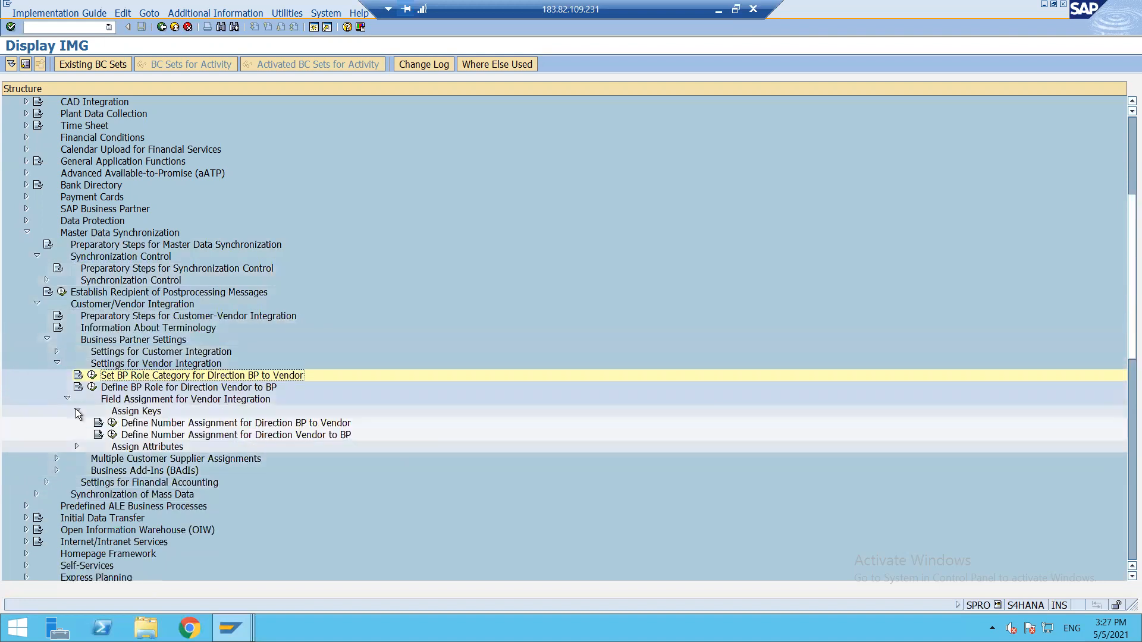
click(111, 423)
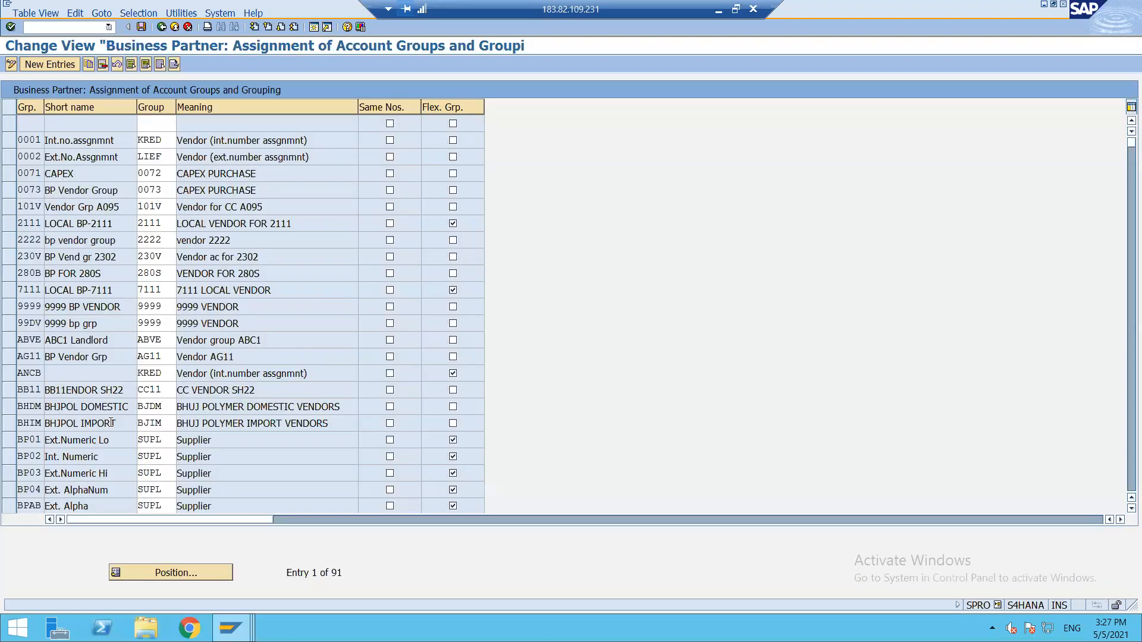
Assign BP grouping ZL12 to account group ZL12 with same numbers, save, and return to the IMG.
click(49, 65)
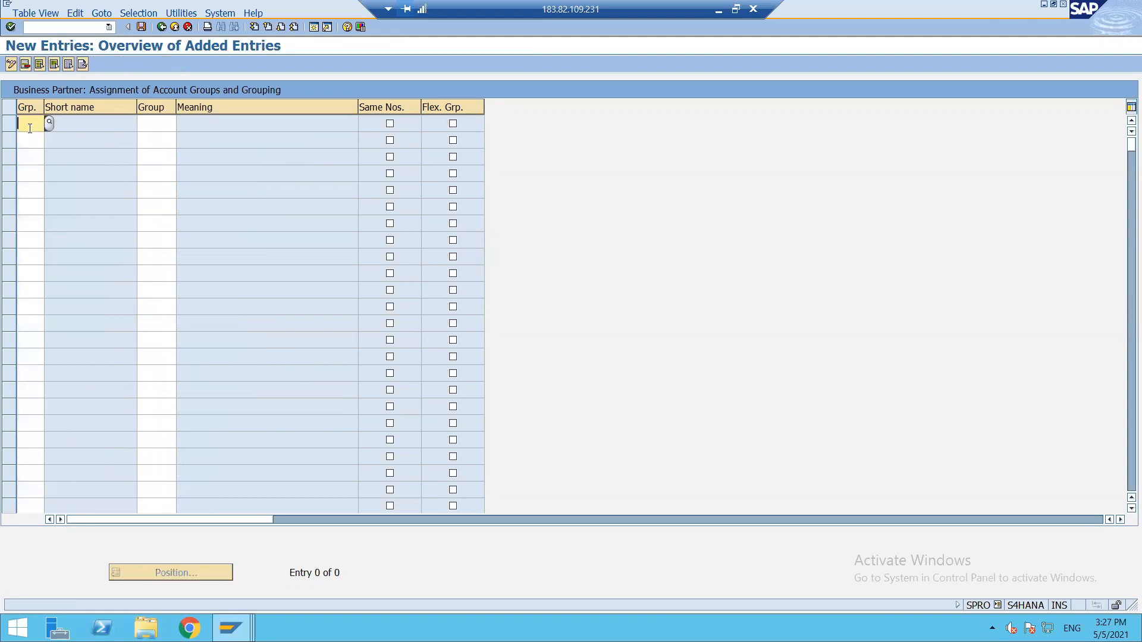
text(ZL12)
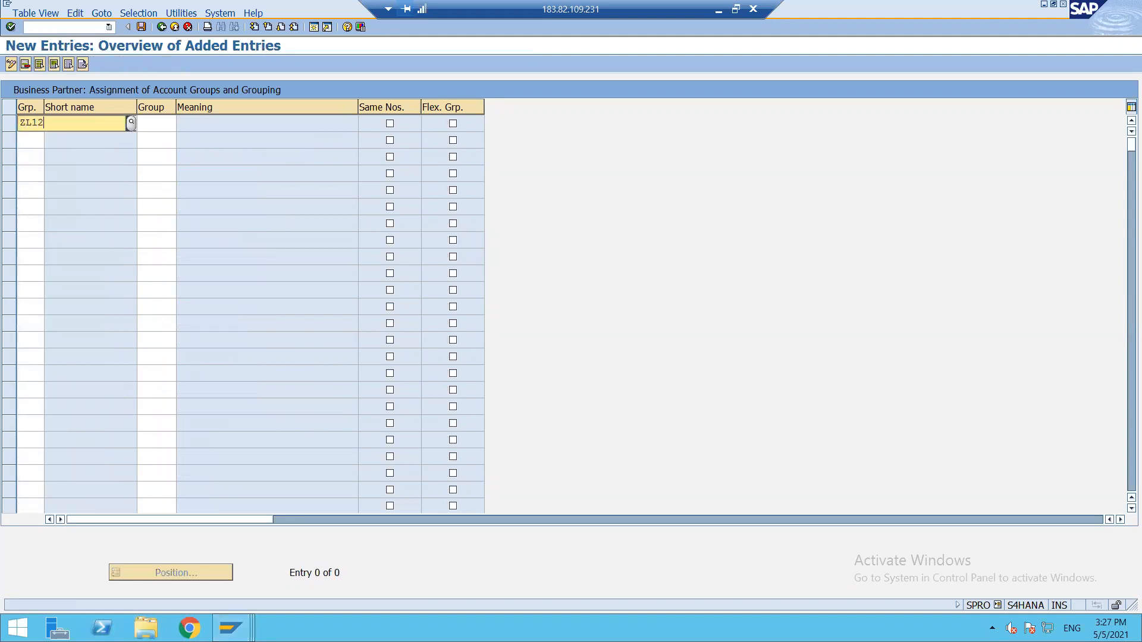
key(Tab)
text(ZL12)
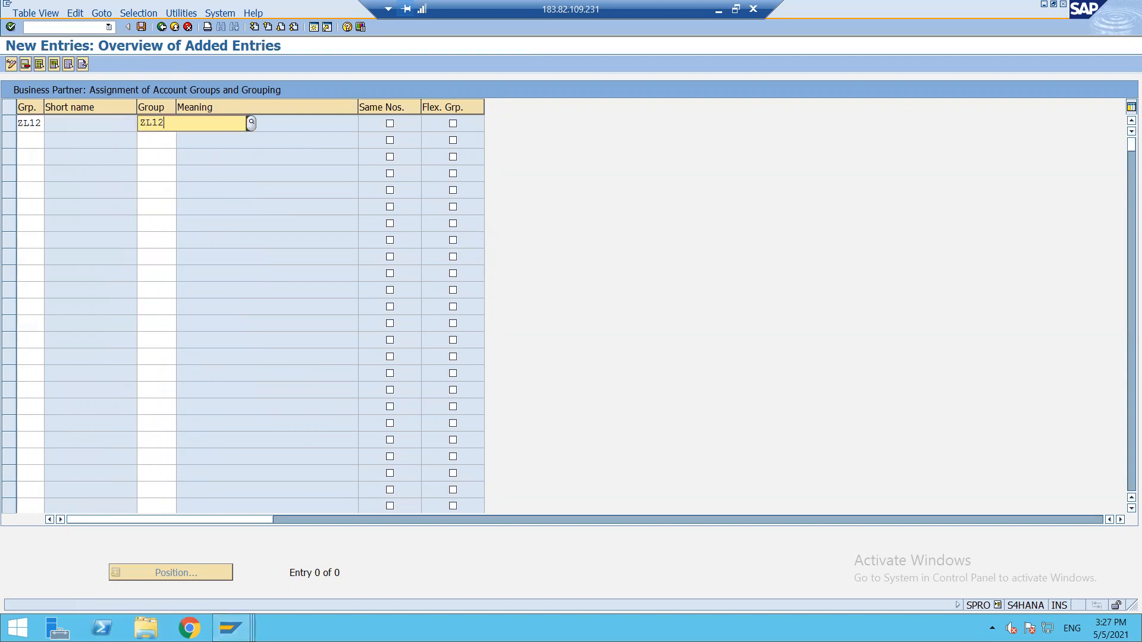
key(Return)
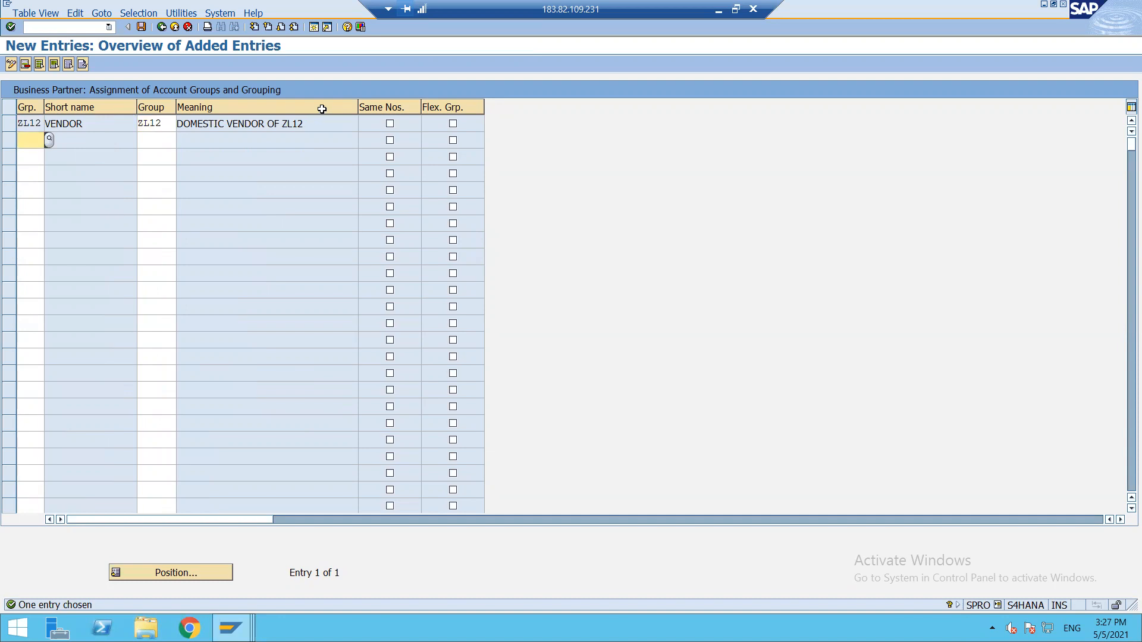
click(390, 124)
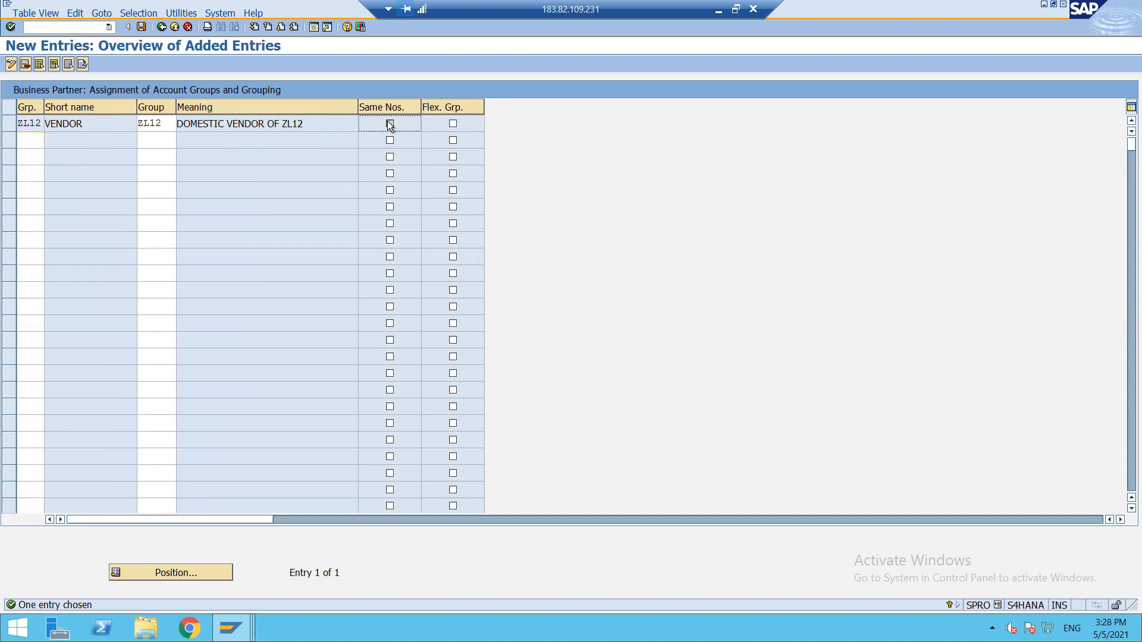
click(141, 27)
click(43, 216)
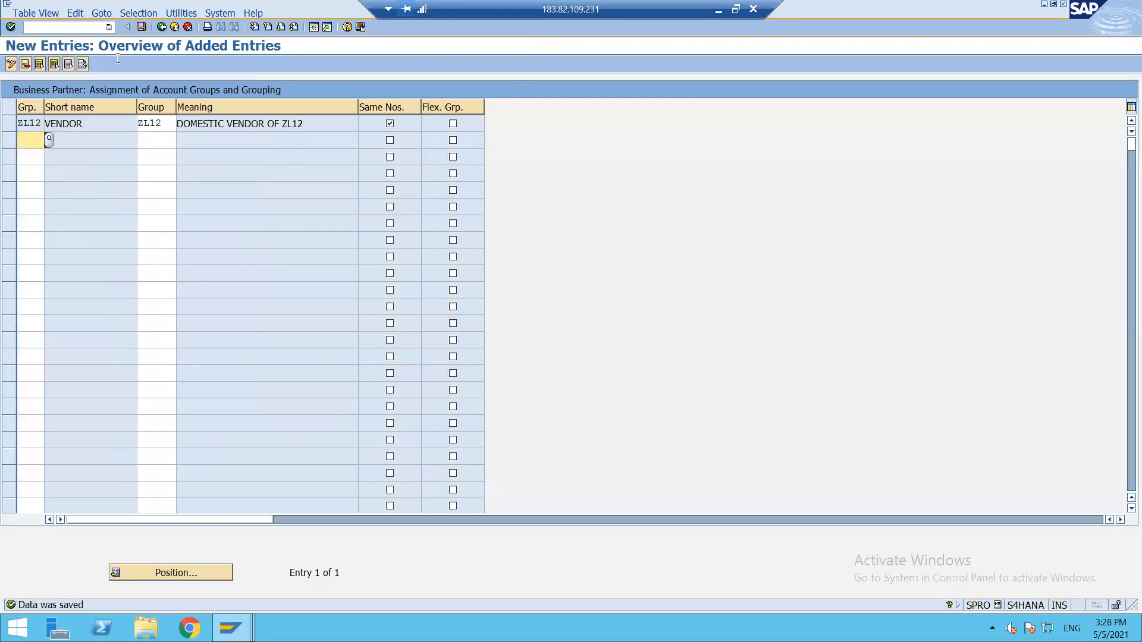
click(161, 28)
click(161, 28)
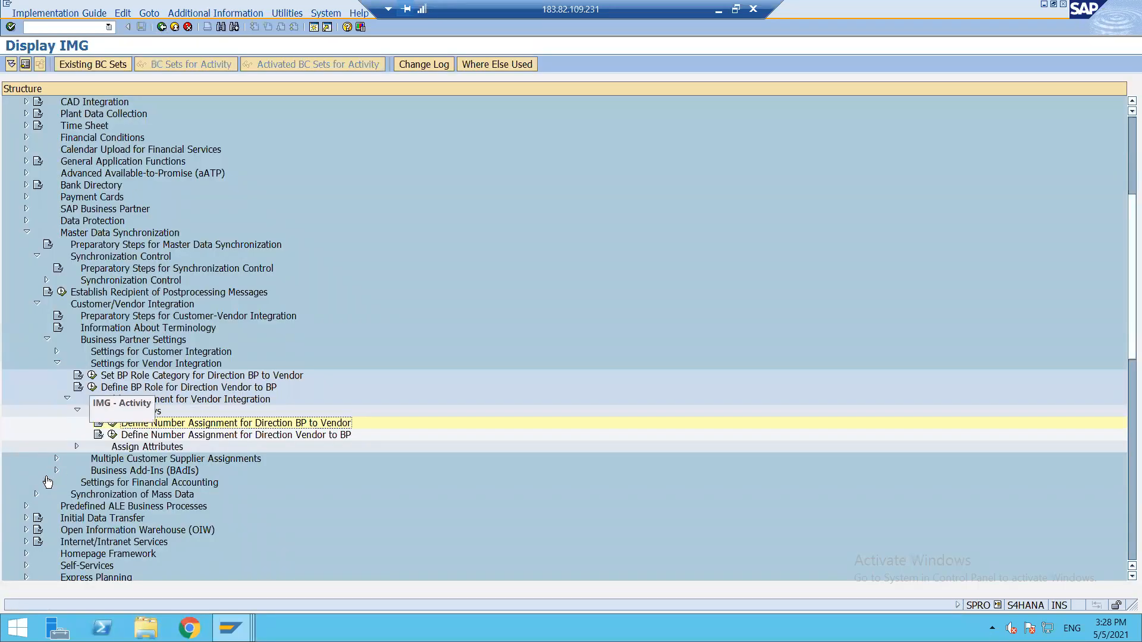
Collapse Settings for Vendor Integration and Master Data Synchronization, then go to SAP Easy Access with /n.
click(57, 363)
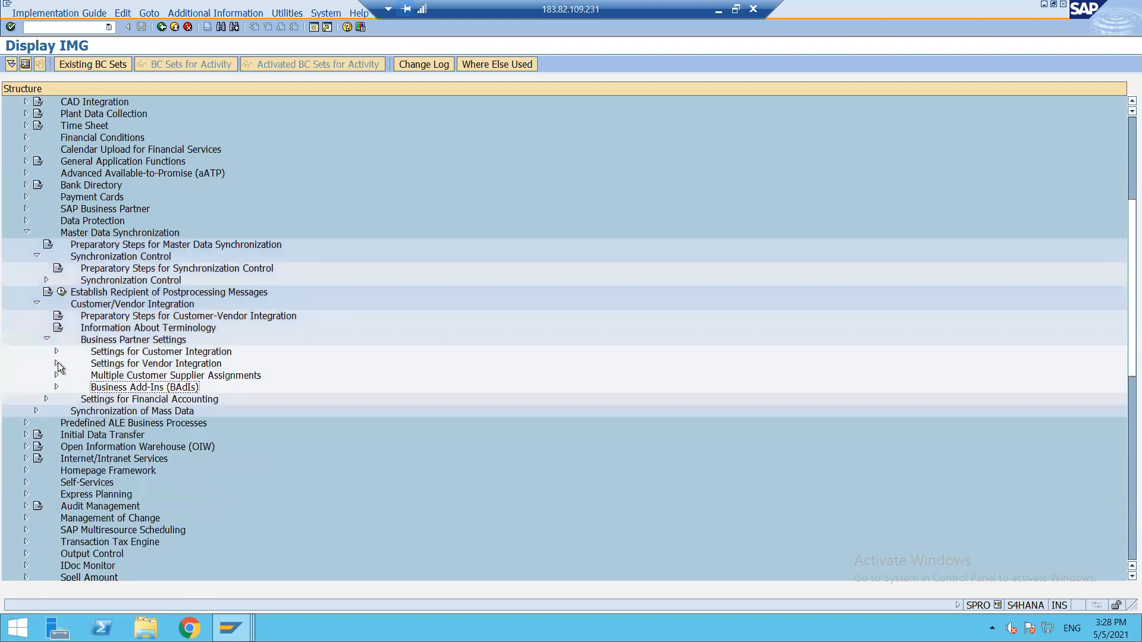
click(26, 233)
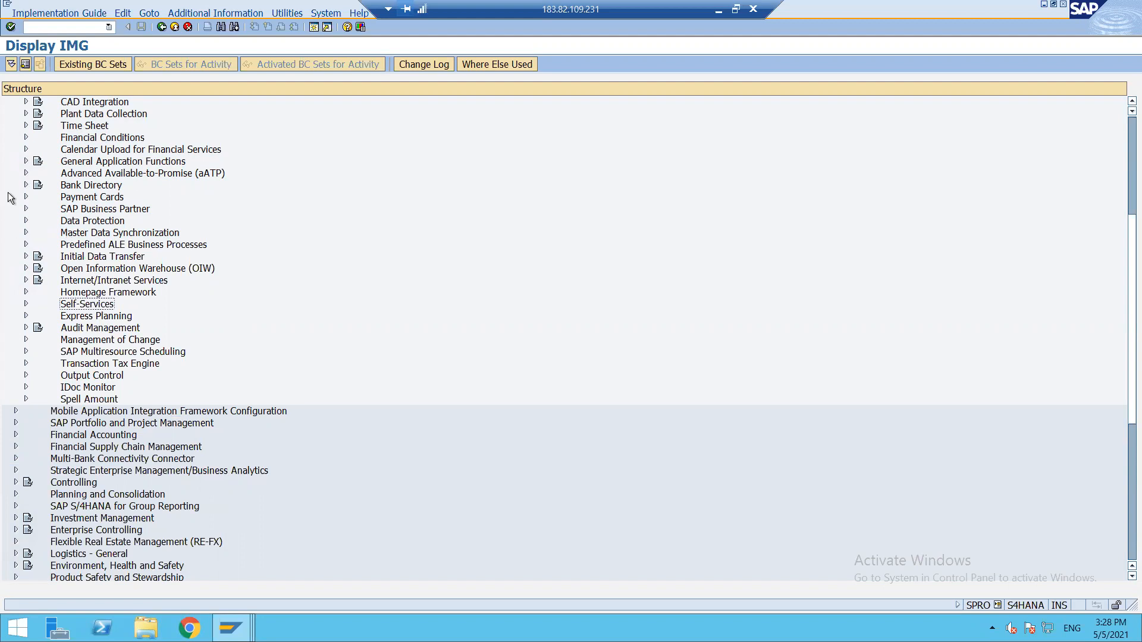
click(54, 27)
text(/n)
key(Return)
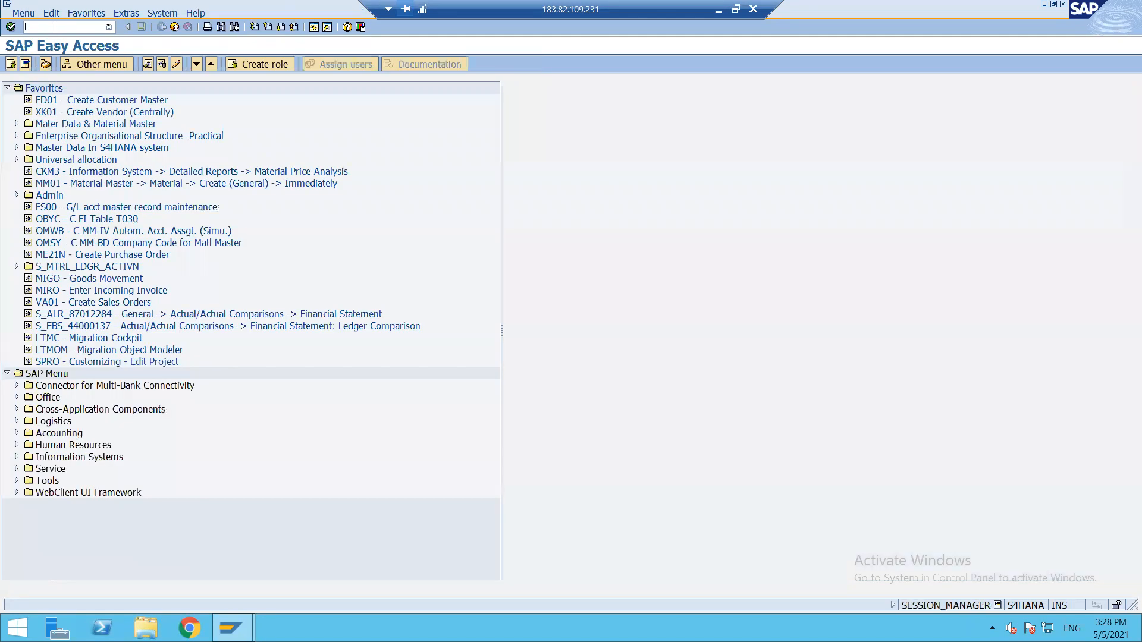
Note 'BP' in Excel cell B50 below ZBPLDM, then switch back to the SAP session.
click(720, 12)
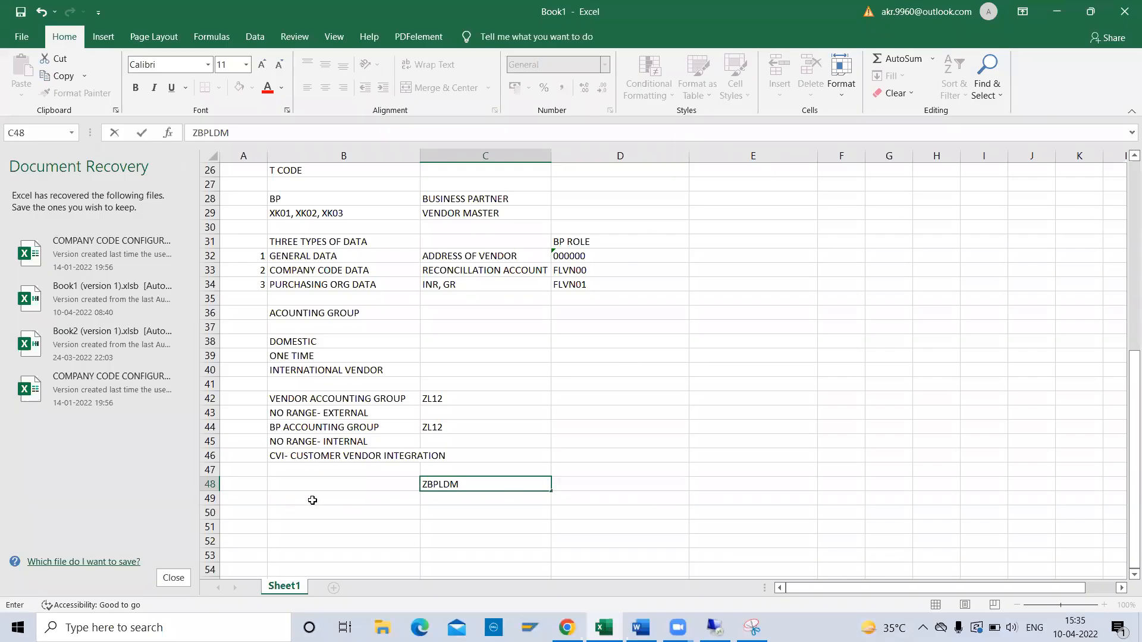
click(382, 508)
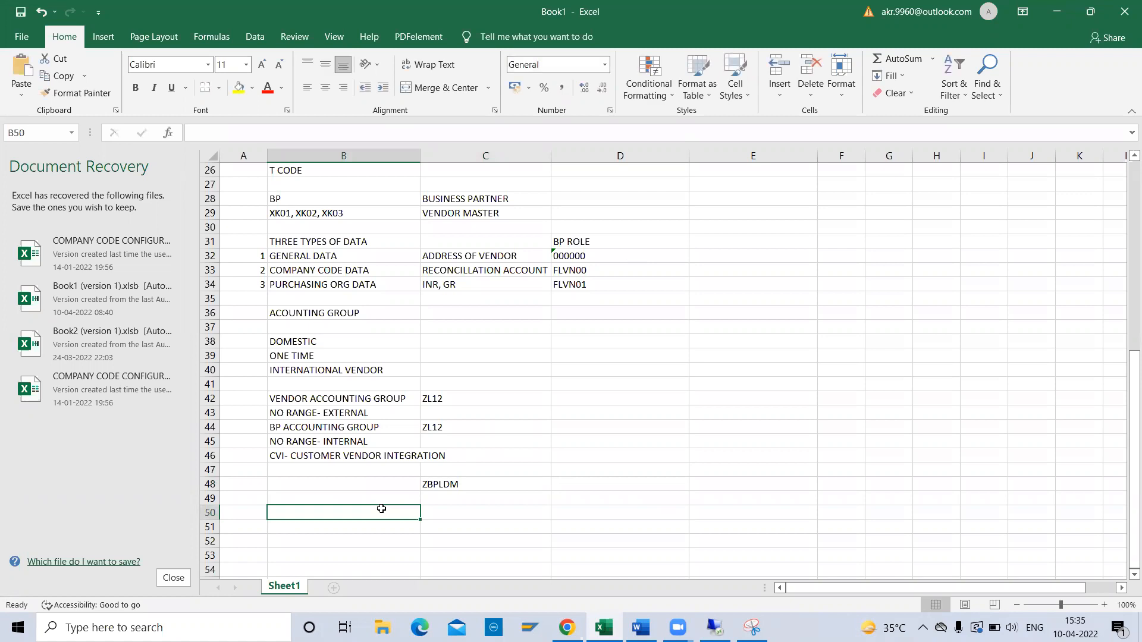
text(BP)
key(Return)
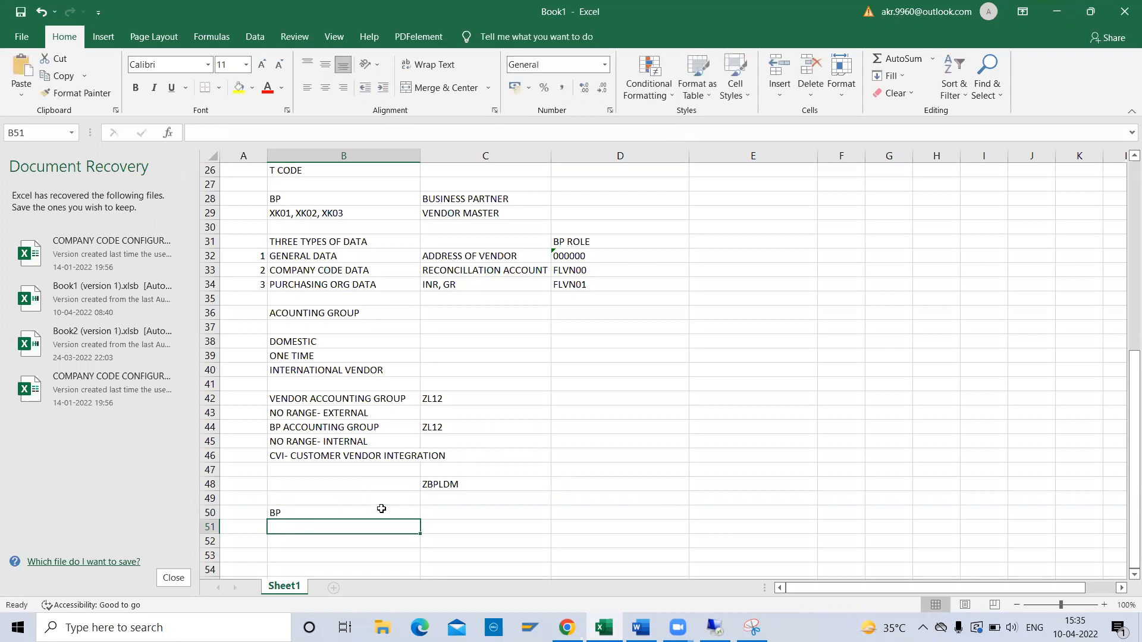
key(alt+Tab)
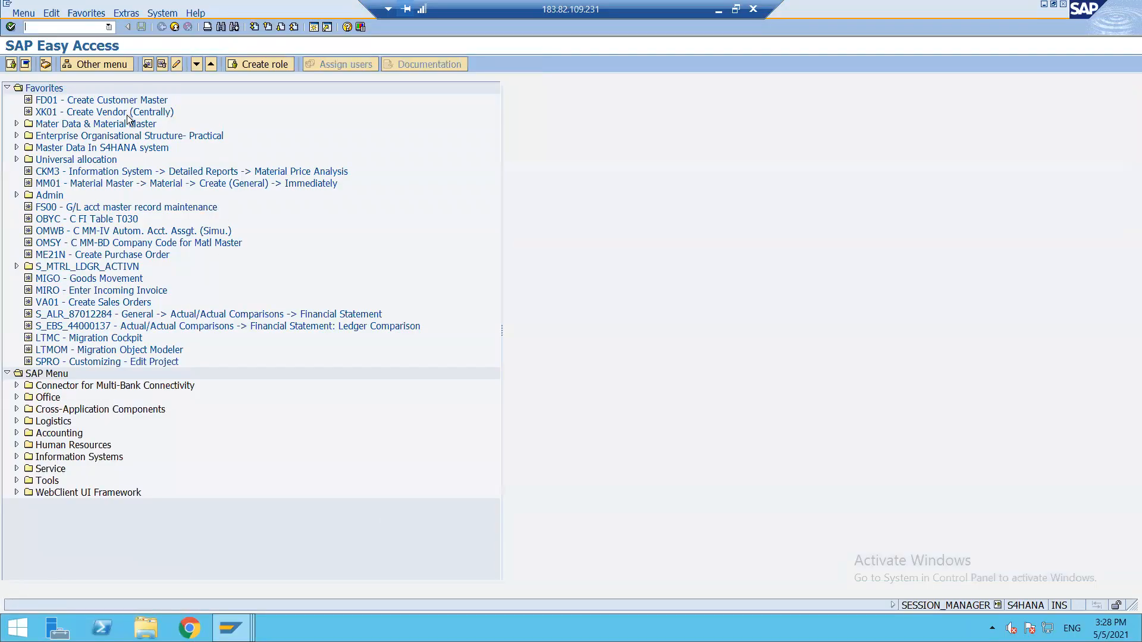
Start transaction BP and open a blank Create Organization form.
text(BP)
key(Return)
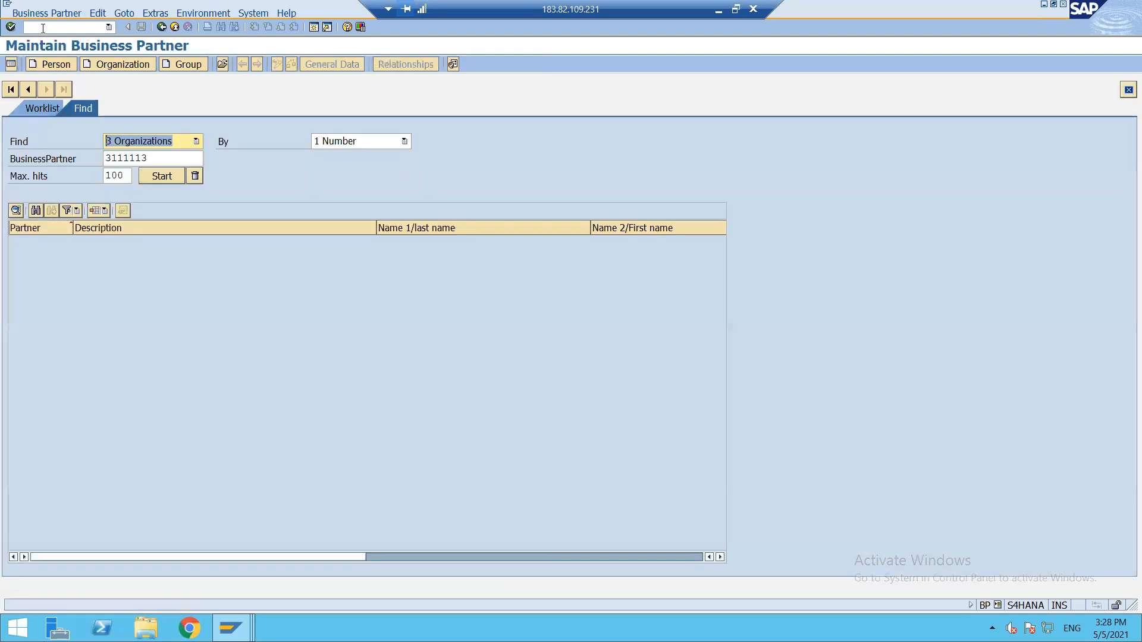
click(127, 66)
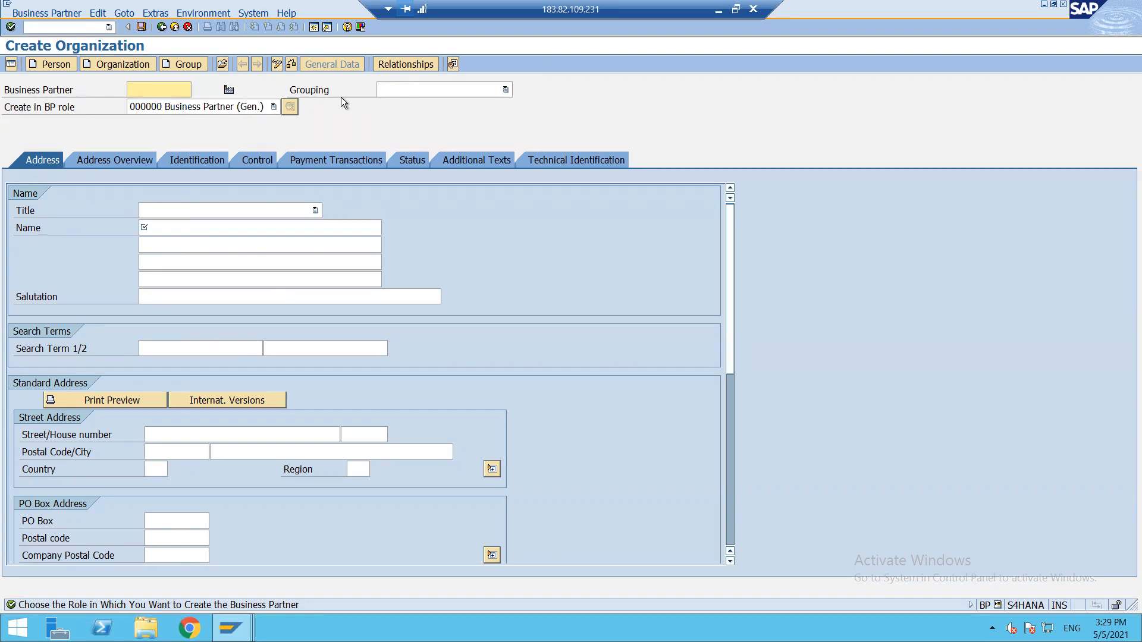
Set grouping DOMESTIC VENDOR OF ZL12, title 0003 Company, name 'TEST BP 1' and search term BP1.
click(493, 93)
key(End)
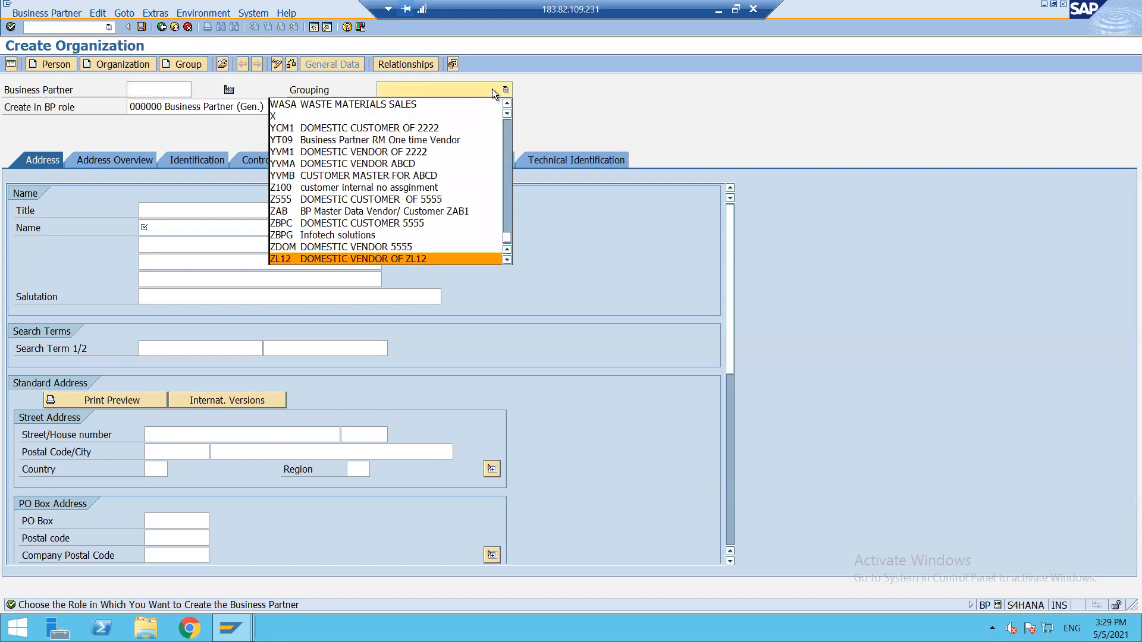
click(310, 257)
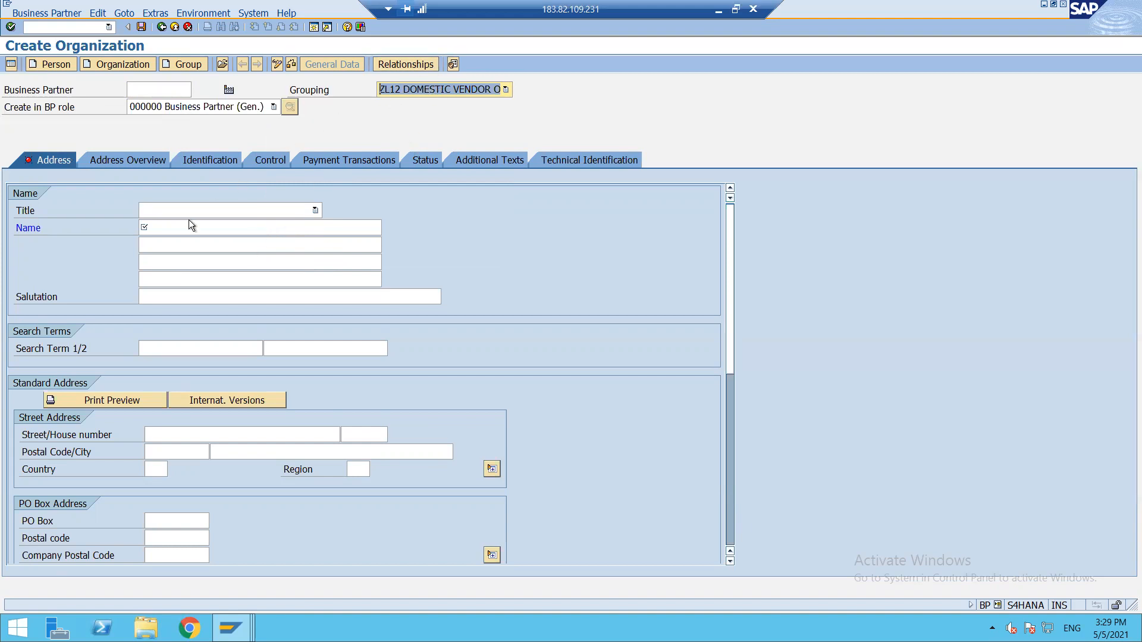
click(272, 213)
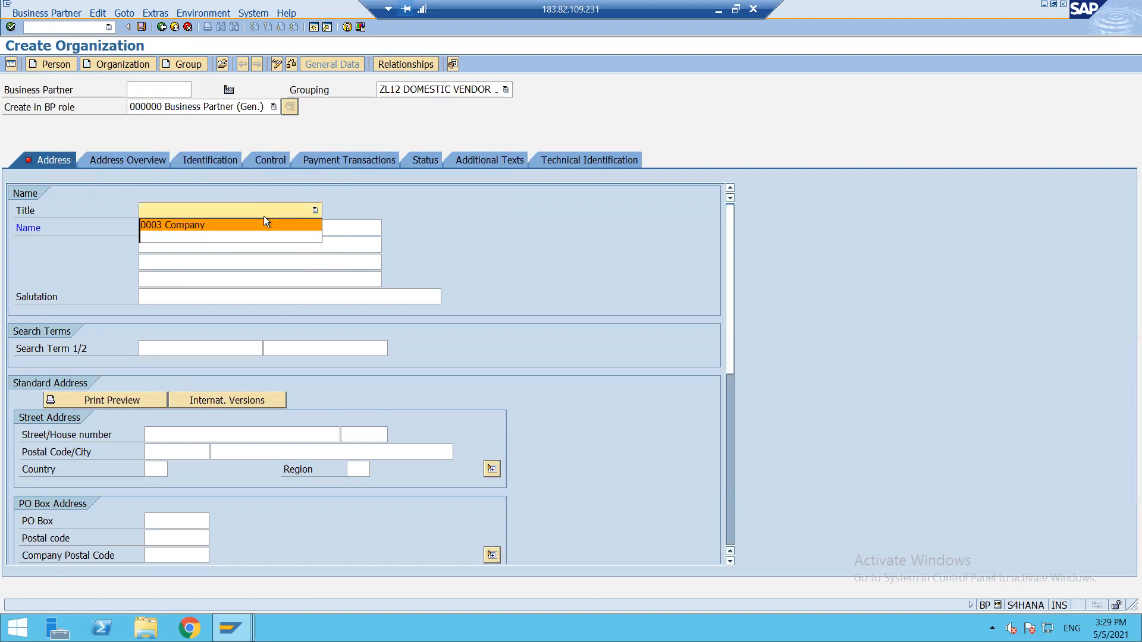
click(242, 225)
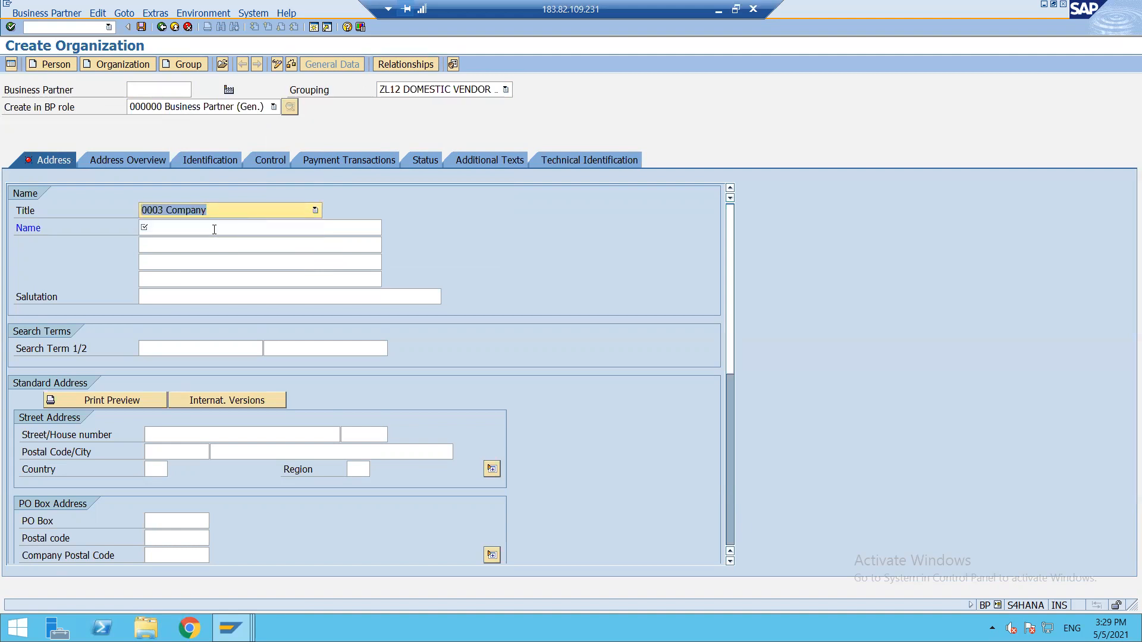
click(214, 229)
text(TEST BP 1)
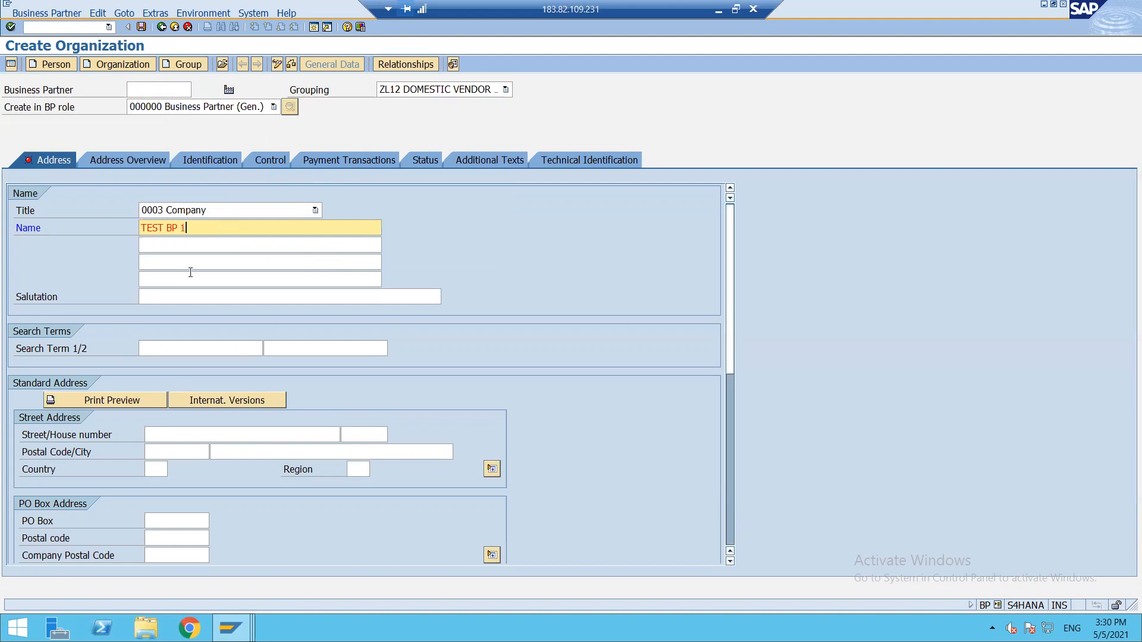
click(185, 354)
text(B)
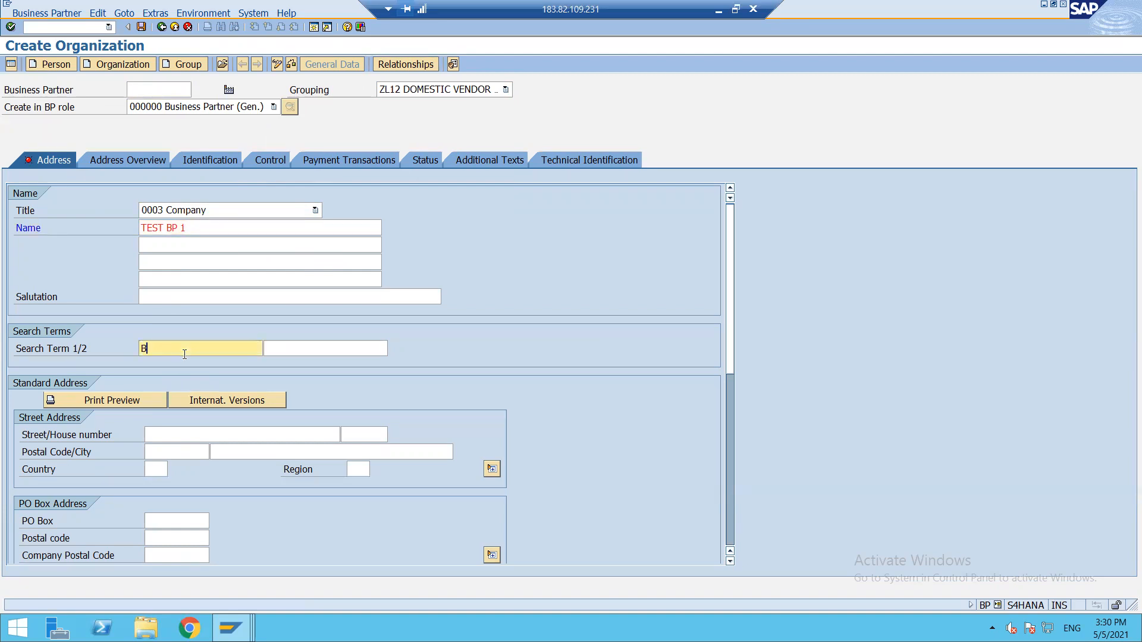
text(P1)
click(189, 434)
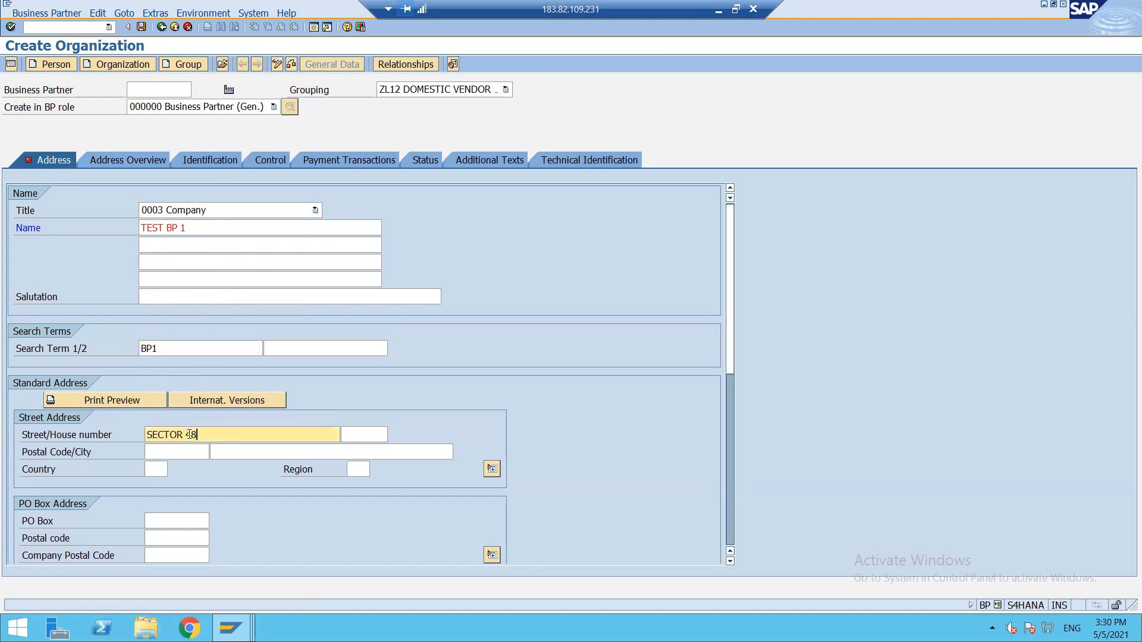
key(Tab)
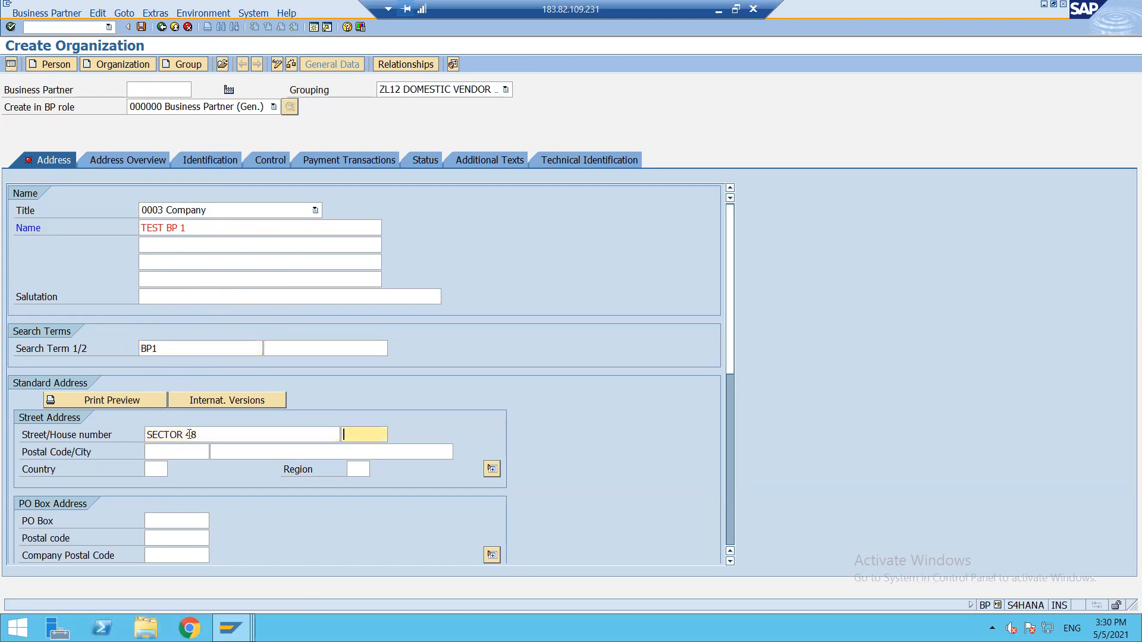
key(Tab)
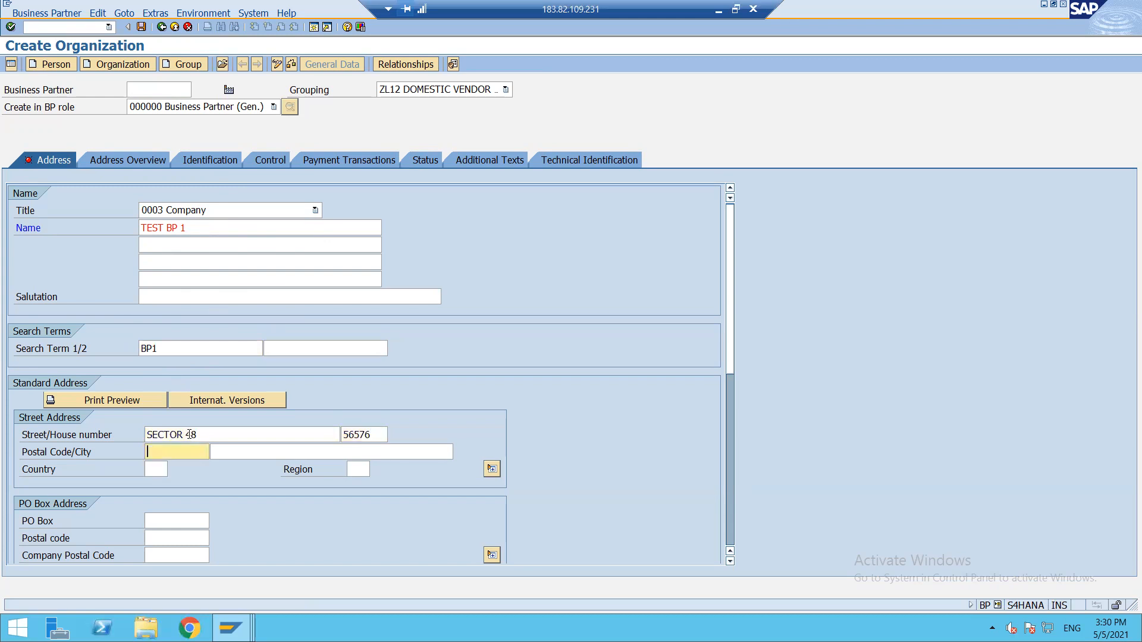
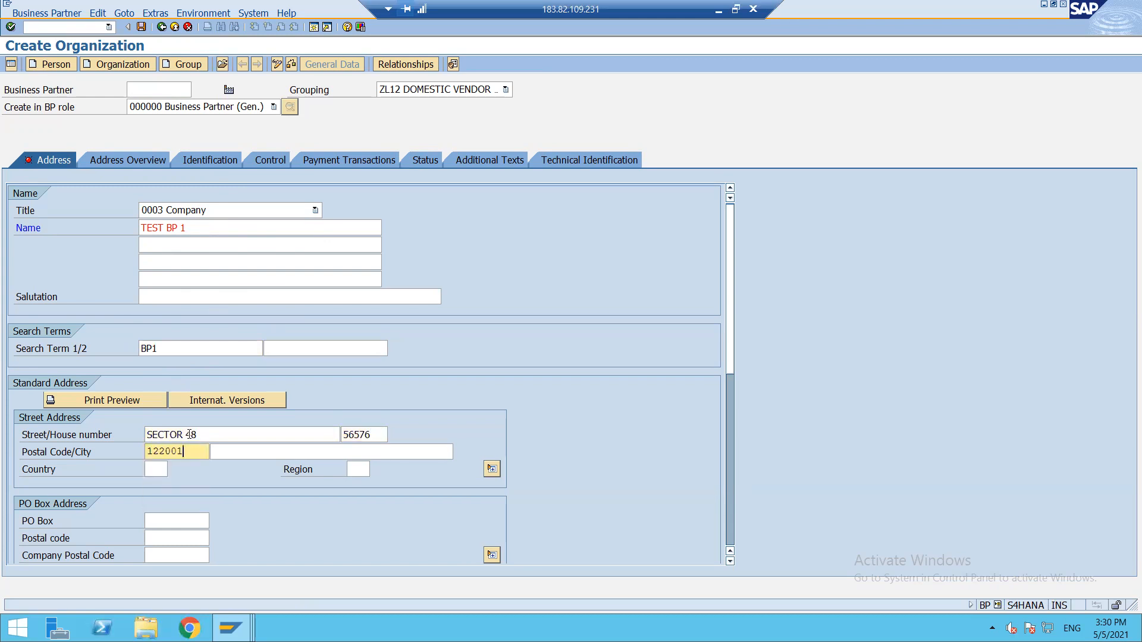
key(Tab)
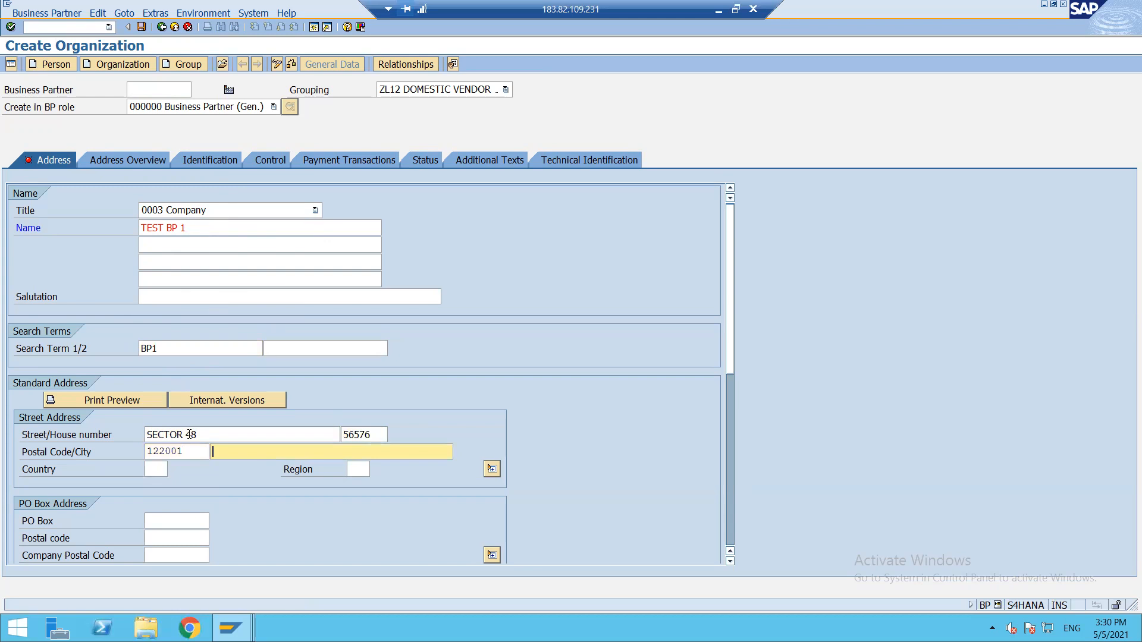
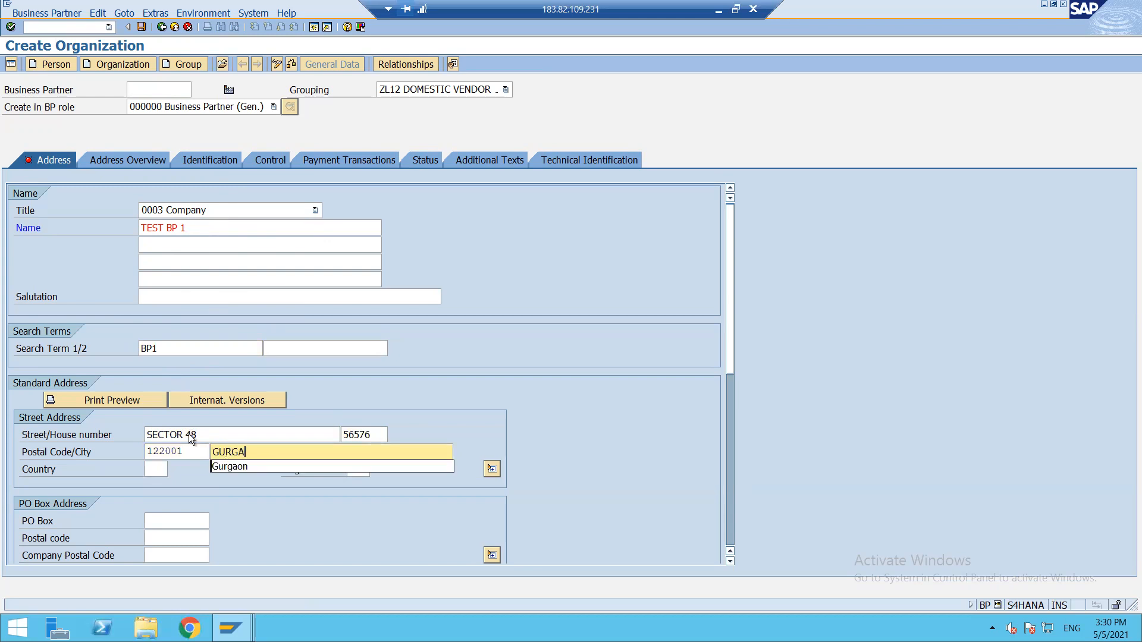
key(Tab)
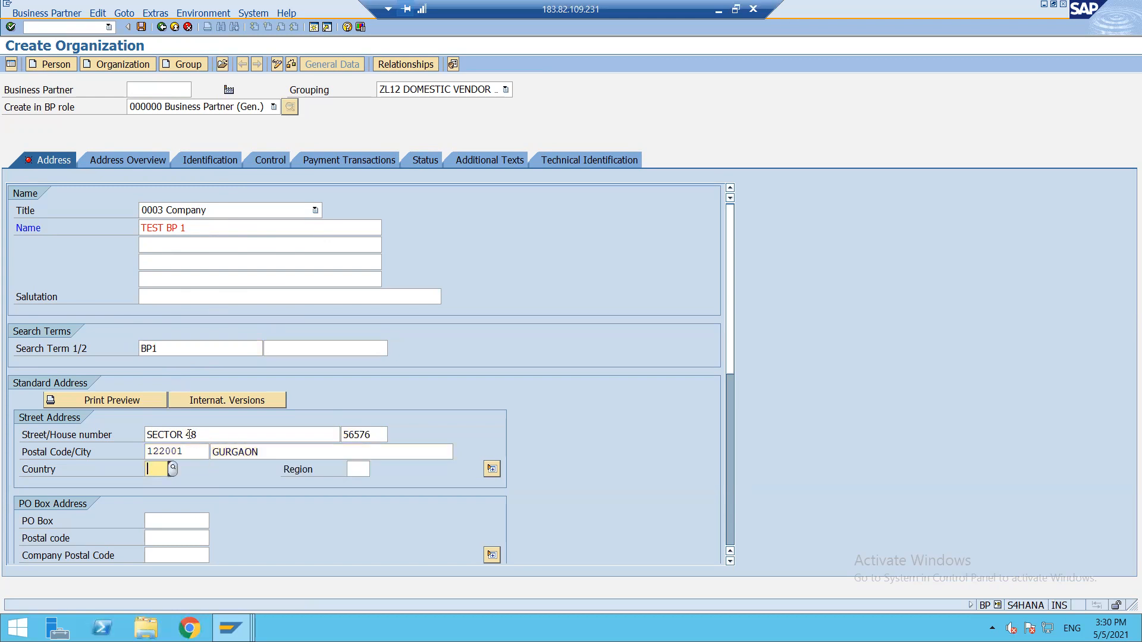
text(IN)
key(Tab)
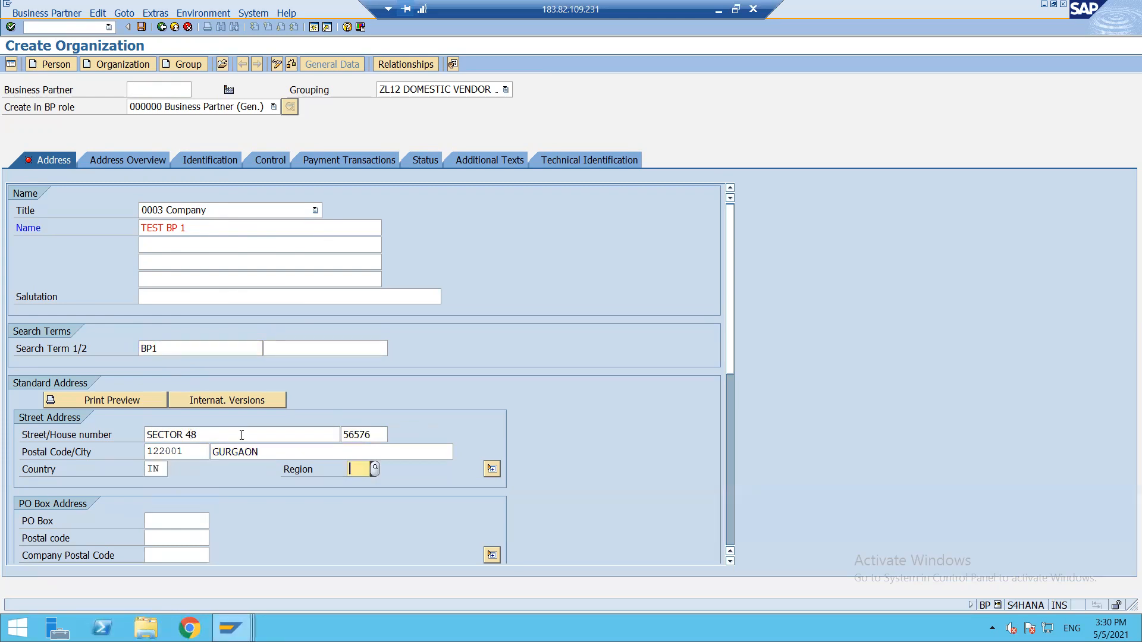
click(376, 472)
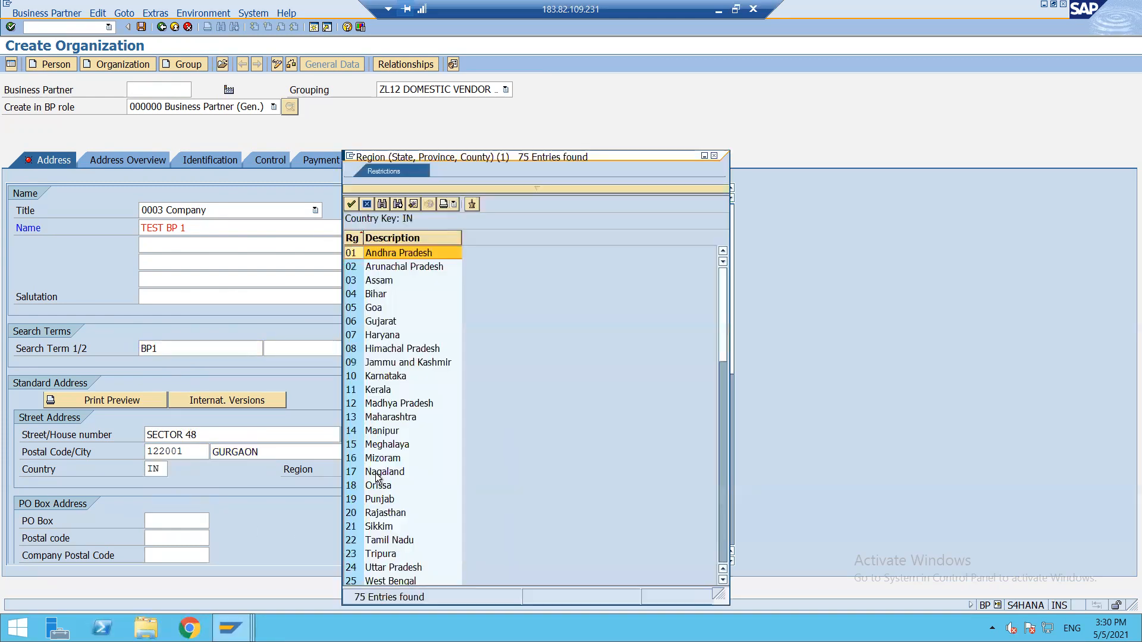
click(355, 335)
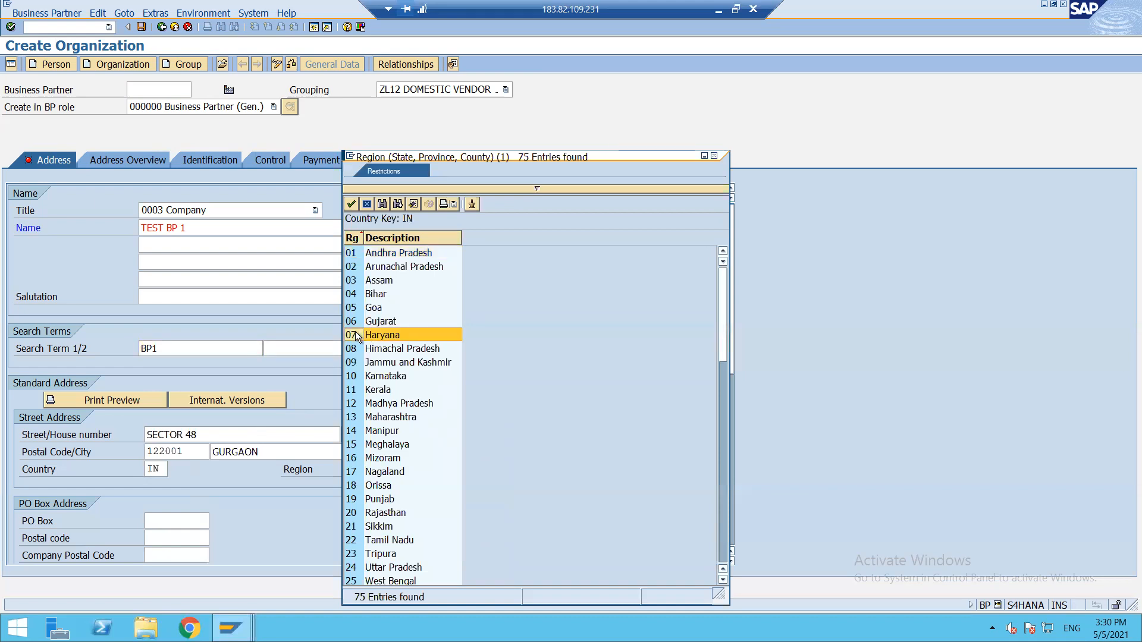
double_click(355, 335)
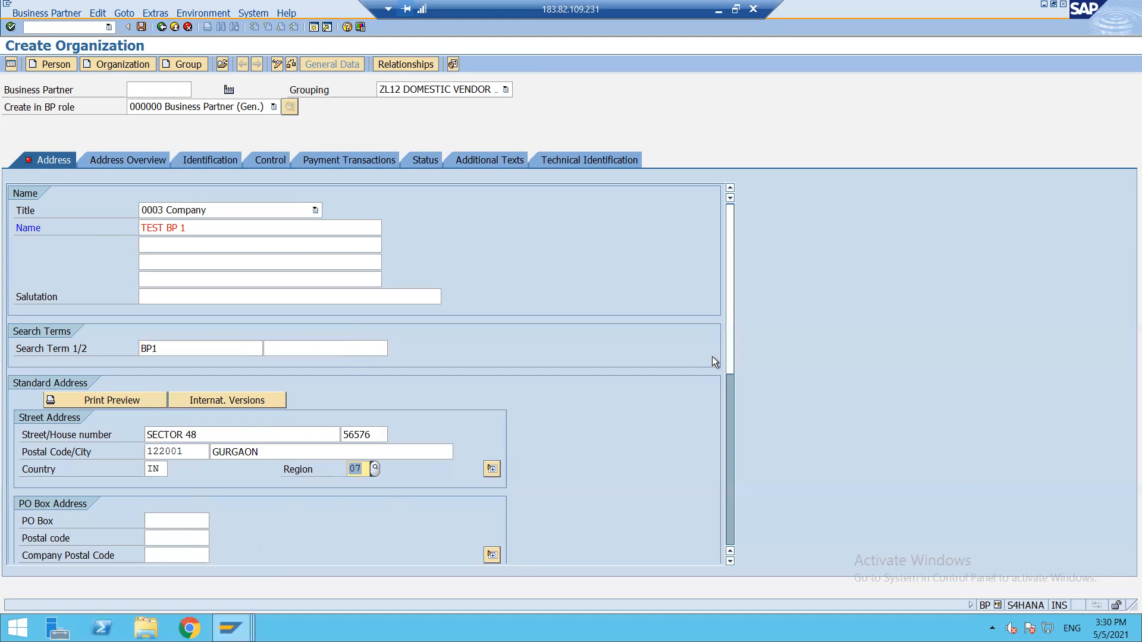
drag(730, 352, 723, 459)
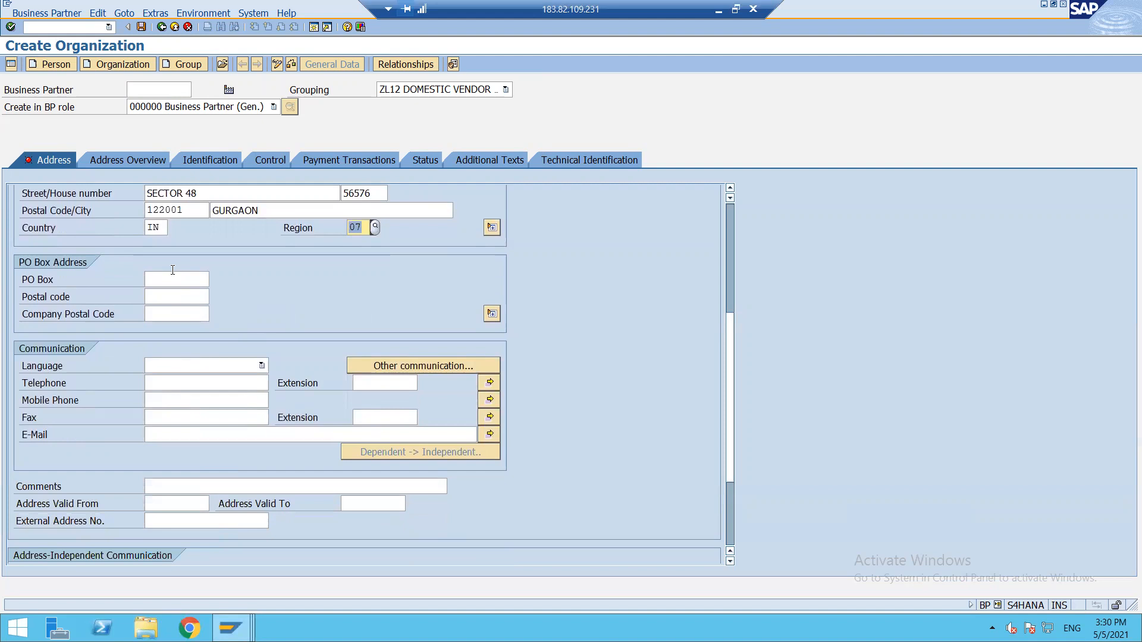
Set the communication language to EN English and review the address overview.
click(492, 227)
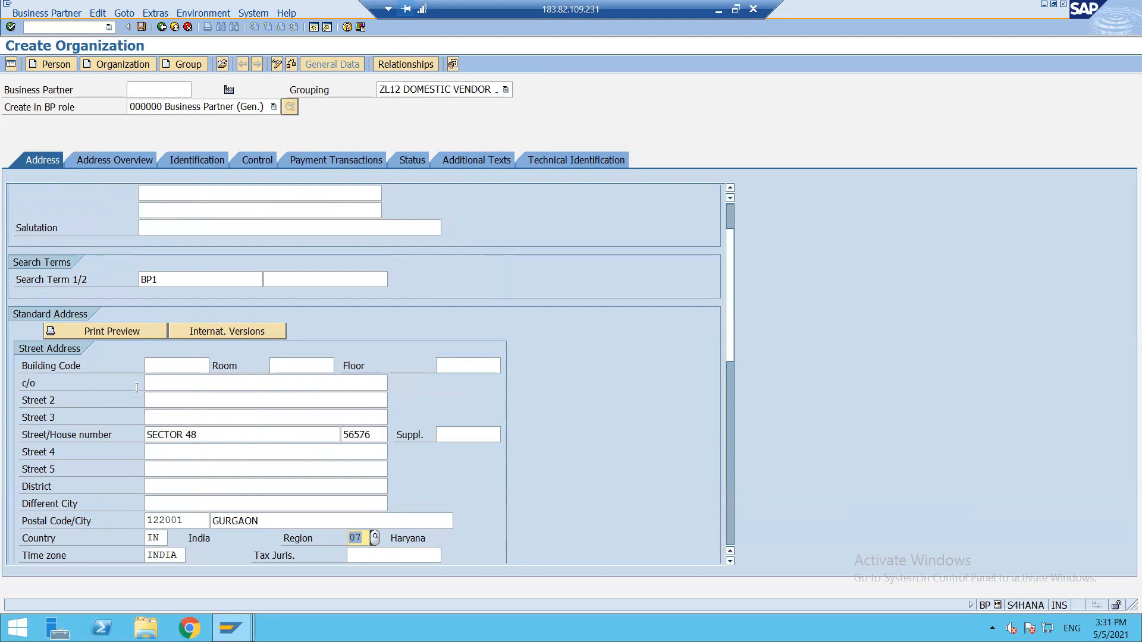
scroll(260, 469, down, 6)
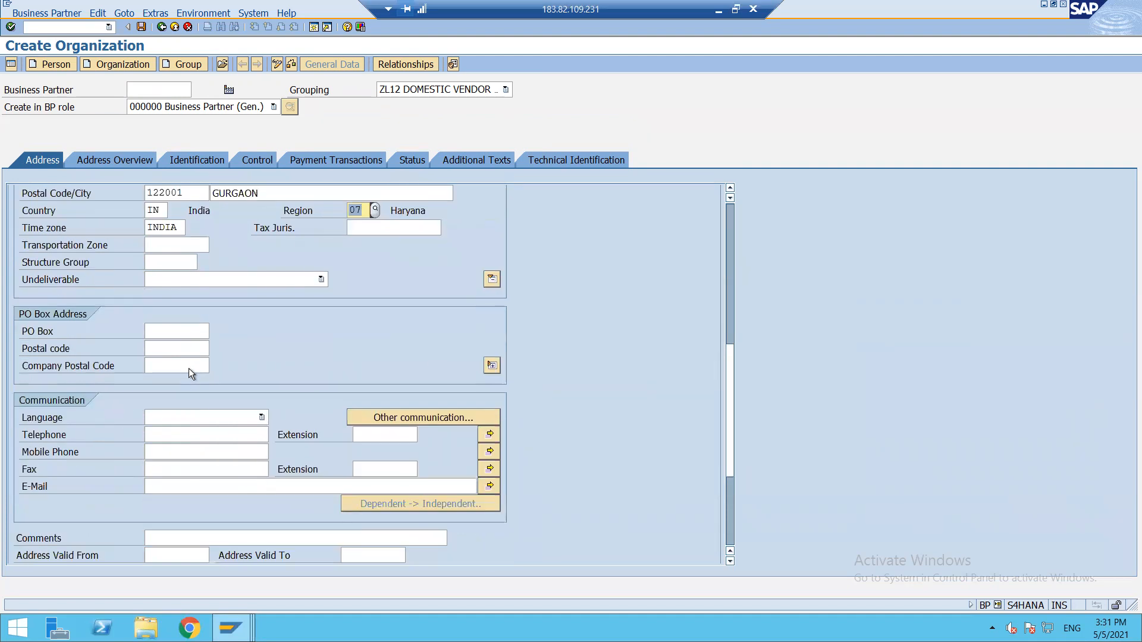
click(223, 415)
text(en)
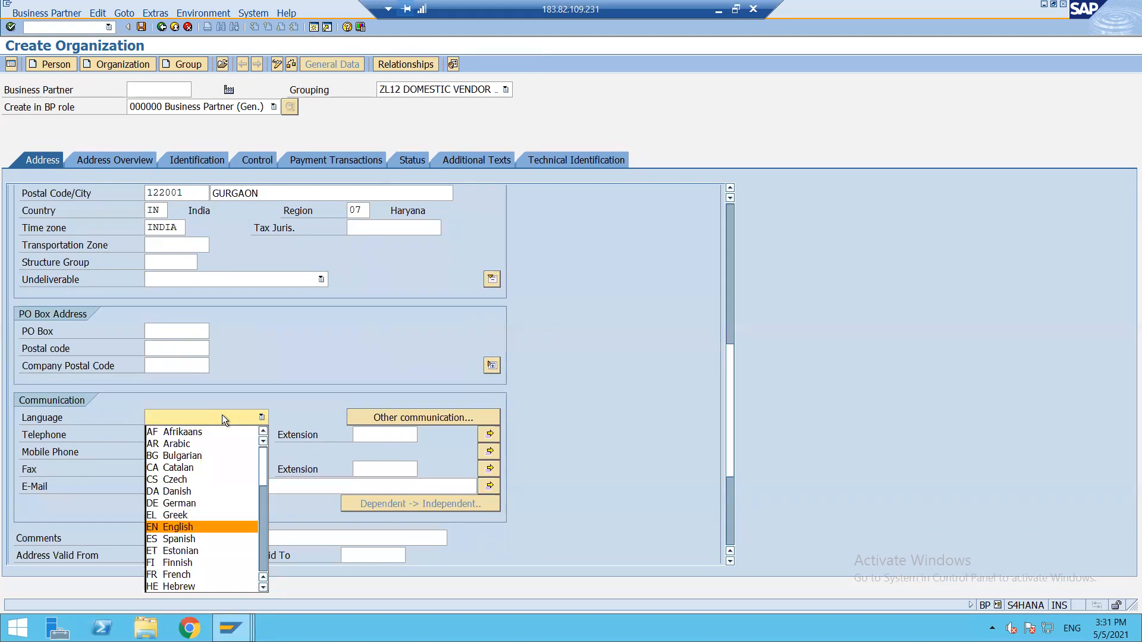
click(164, 527)
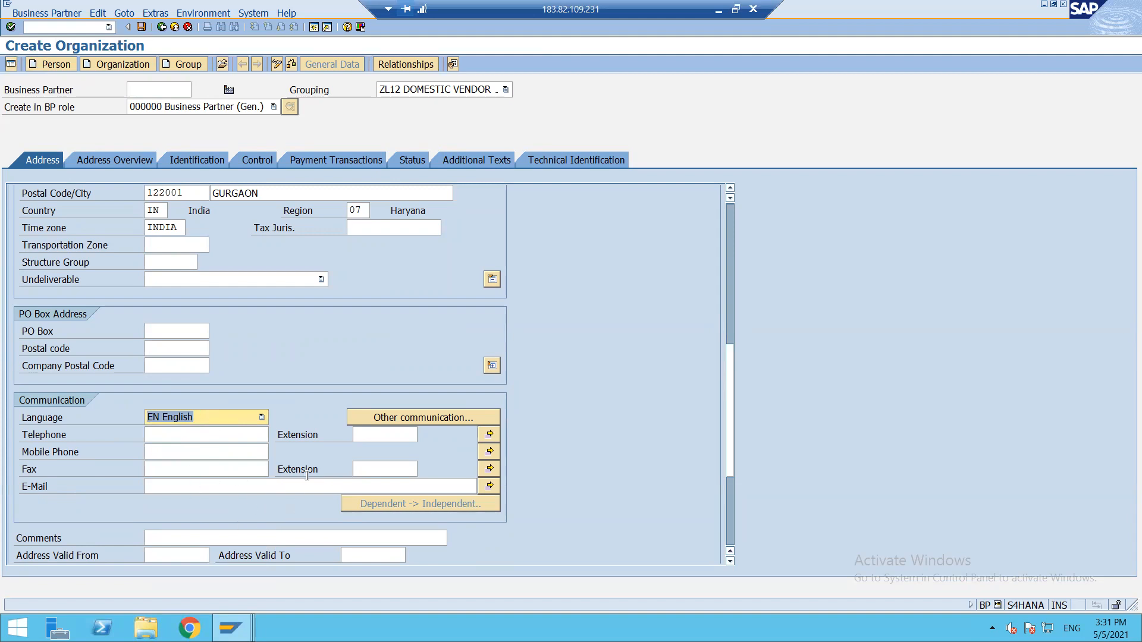
scroll(274, 508, down, 3)
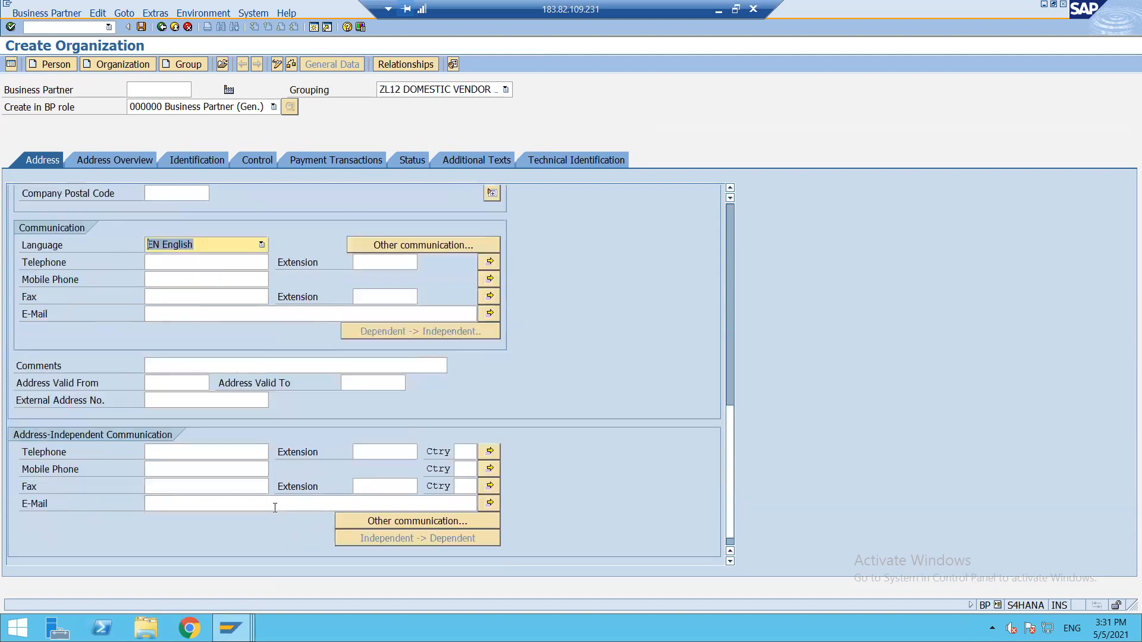
scroll(273, 508, up, 10)
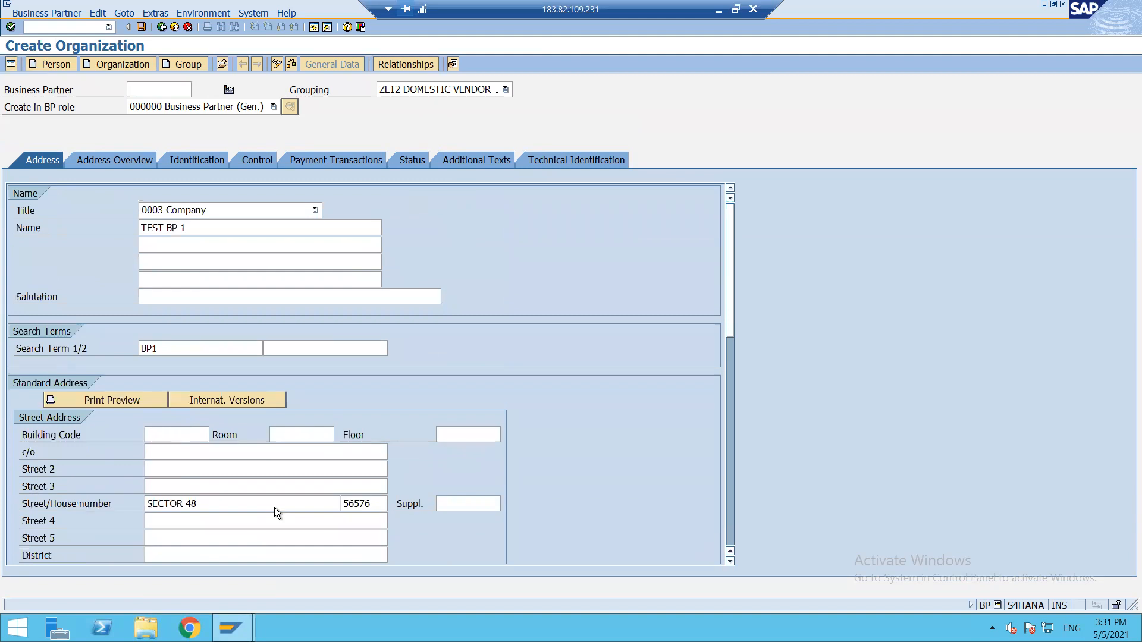
scroll(274, 508, down, 5)
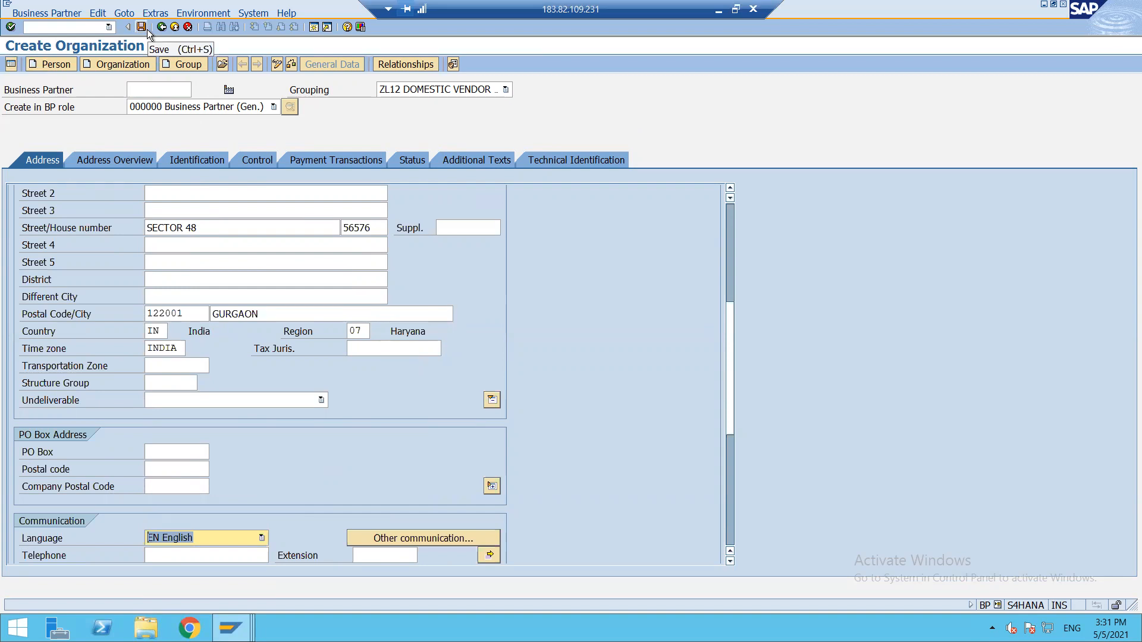
click(98, 159)
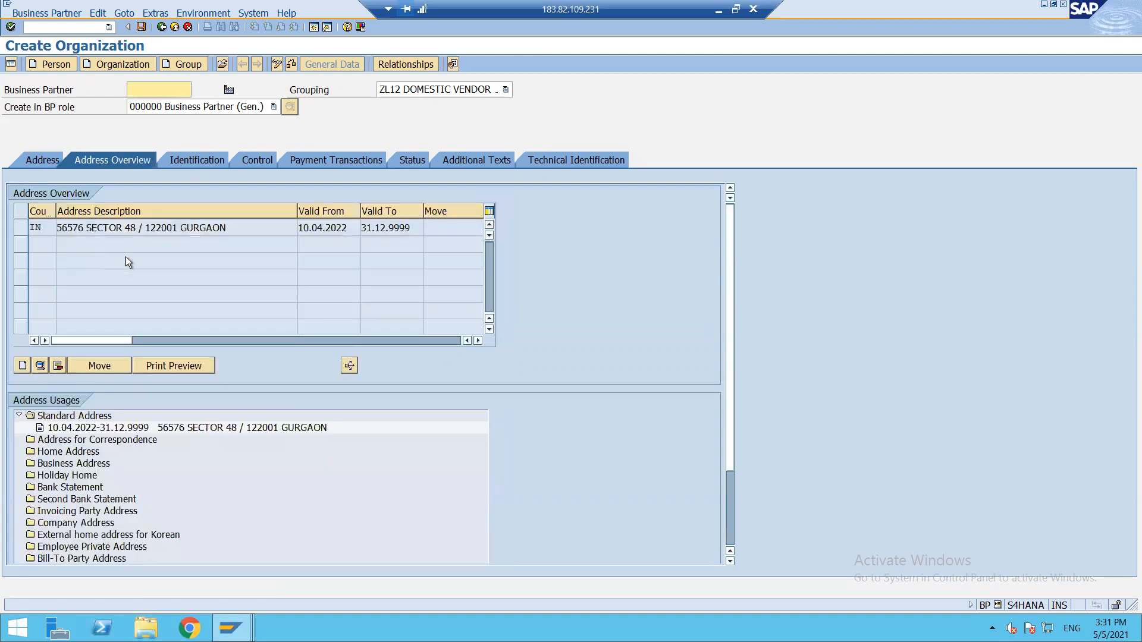
Check the legal form list and control data, then save partner TEST BP 1.
click(198, 160)
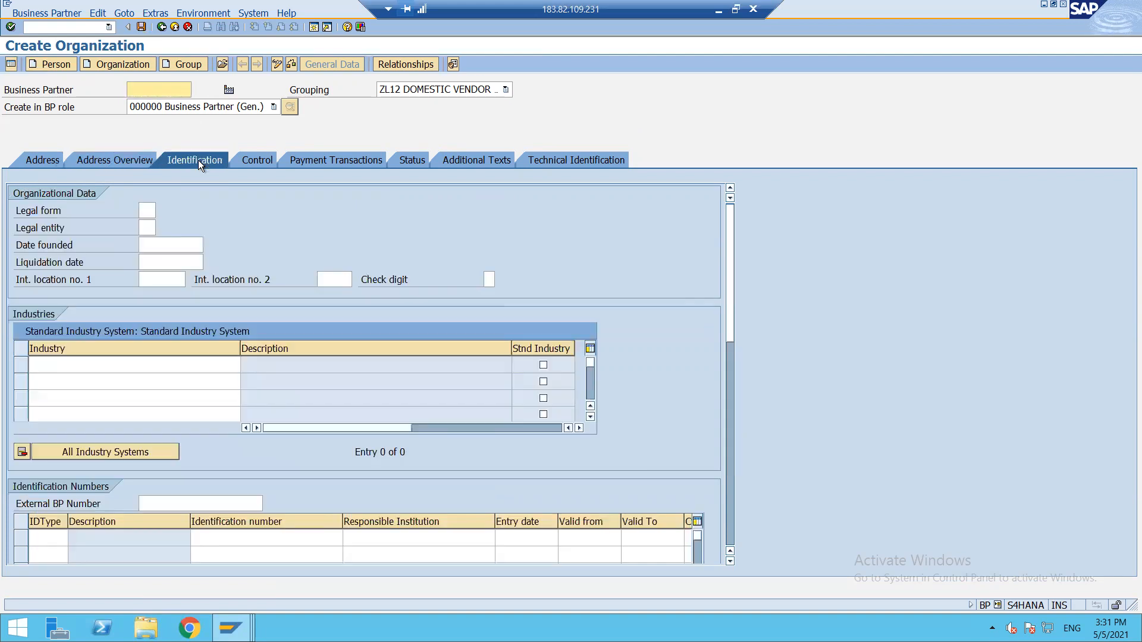
click(145, 210)
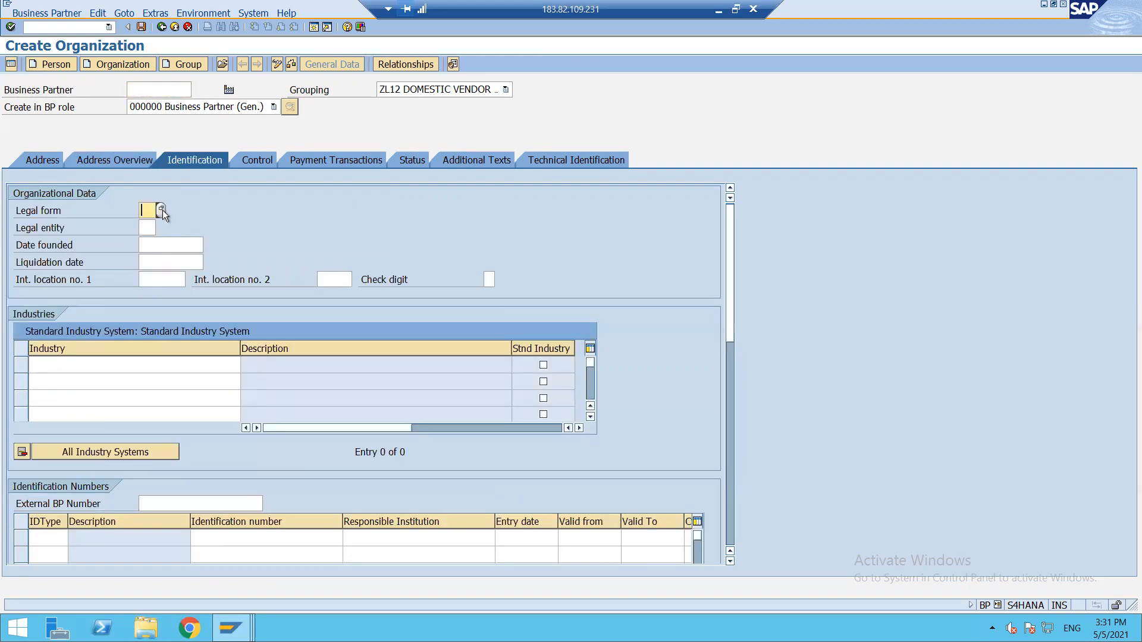
click(161, 210)
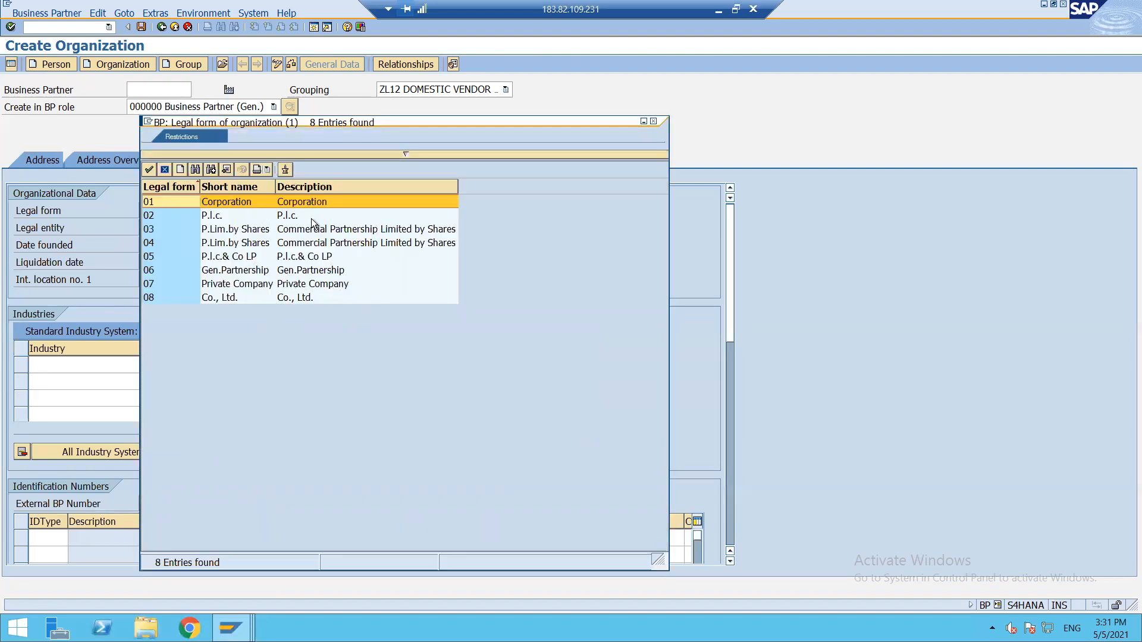
click(165, 170)
click(256, 159)
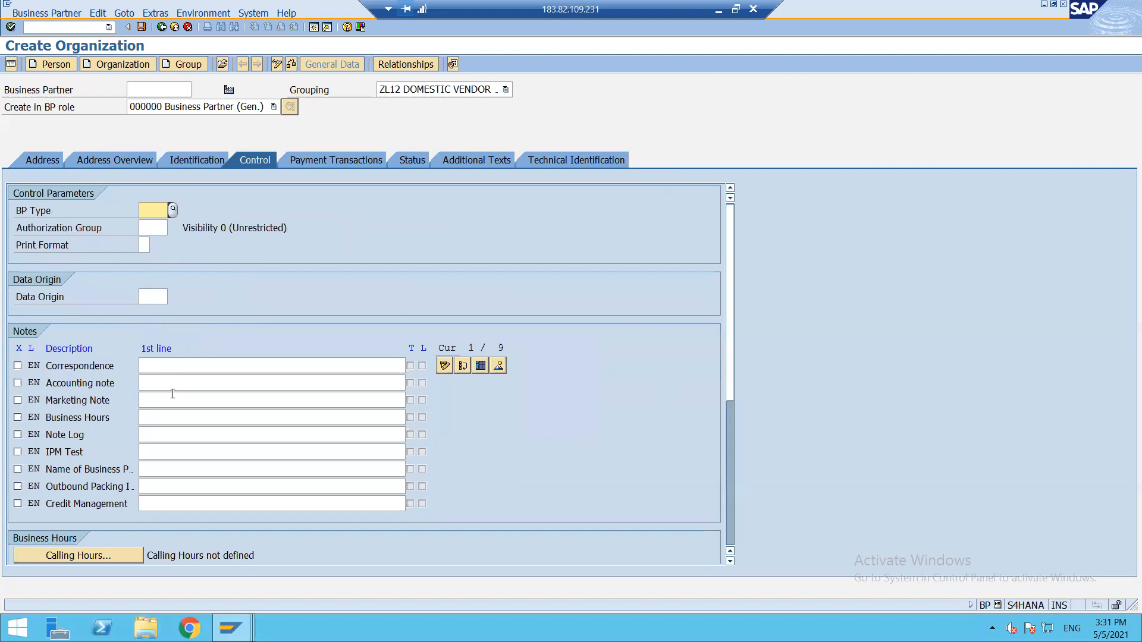
scroll(172, 393, down, 5)
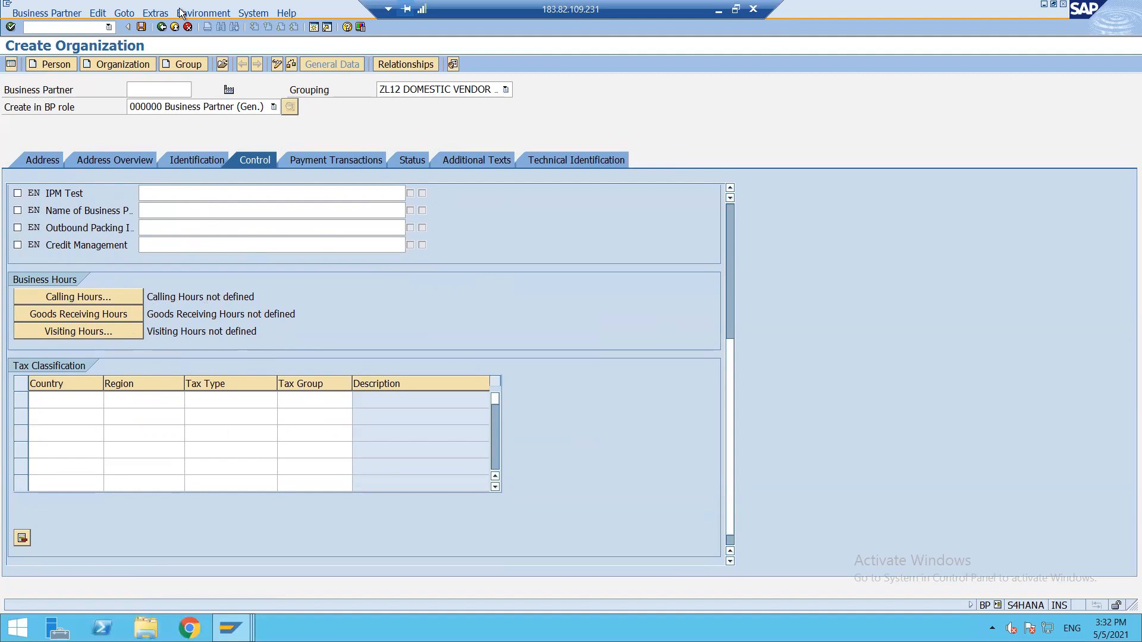
click(142, 27)
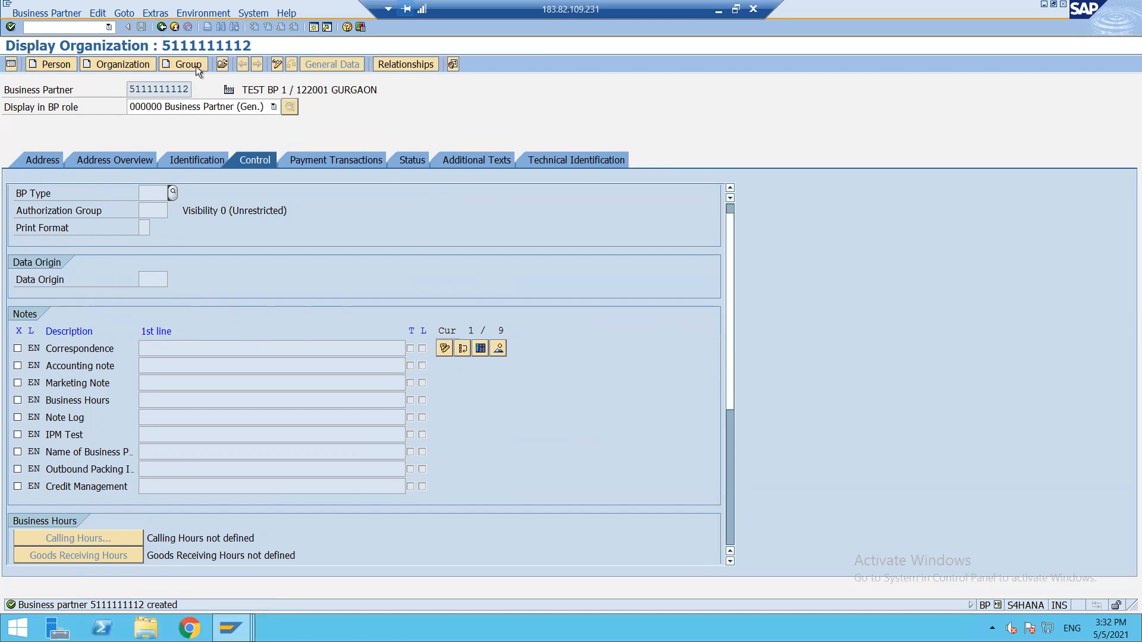
click(277, 66)
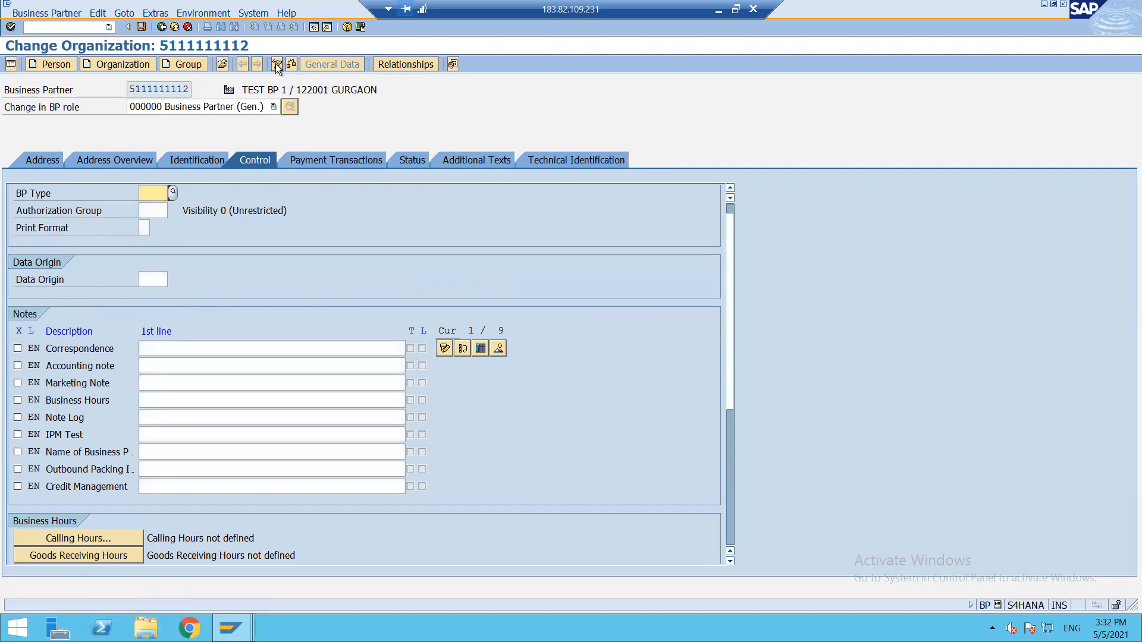
click(719, 12)
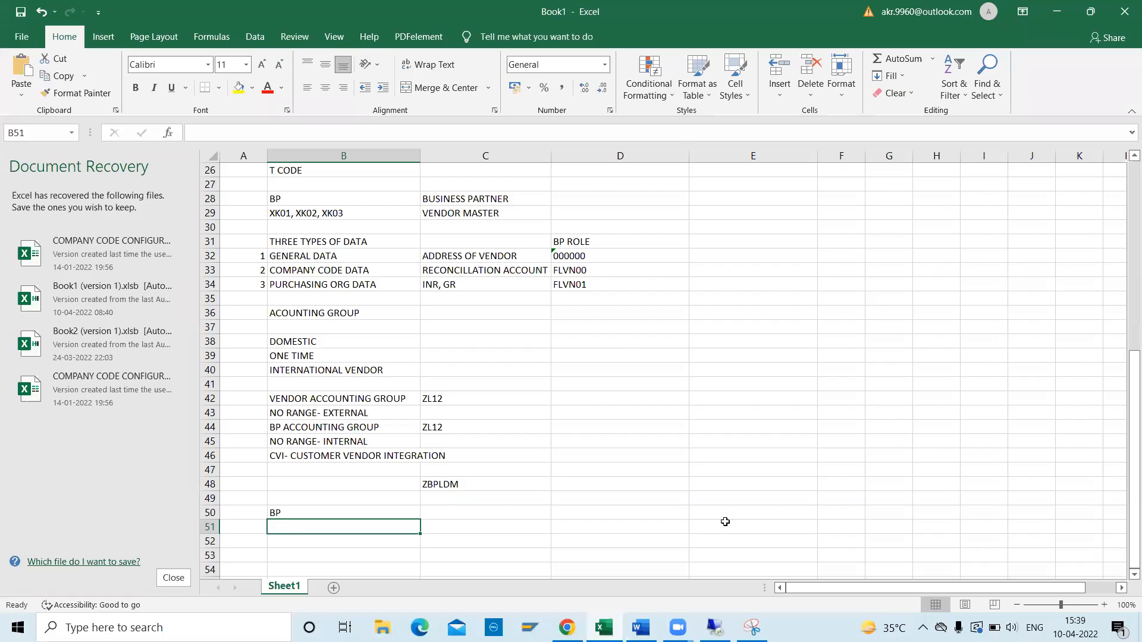
click(588, 270)
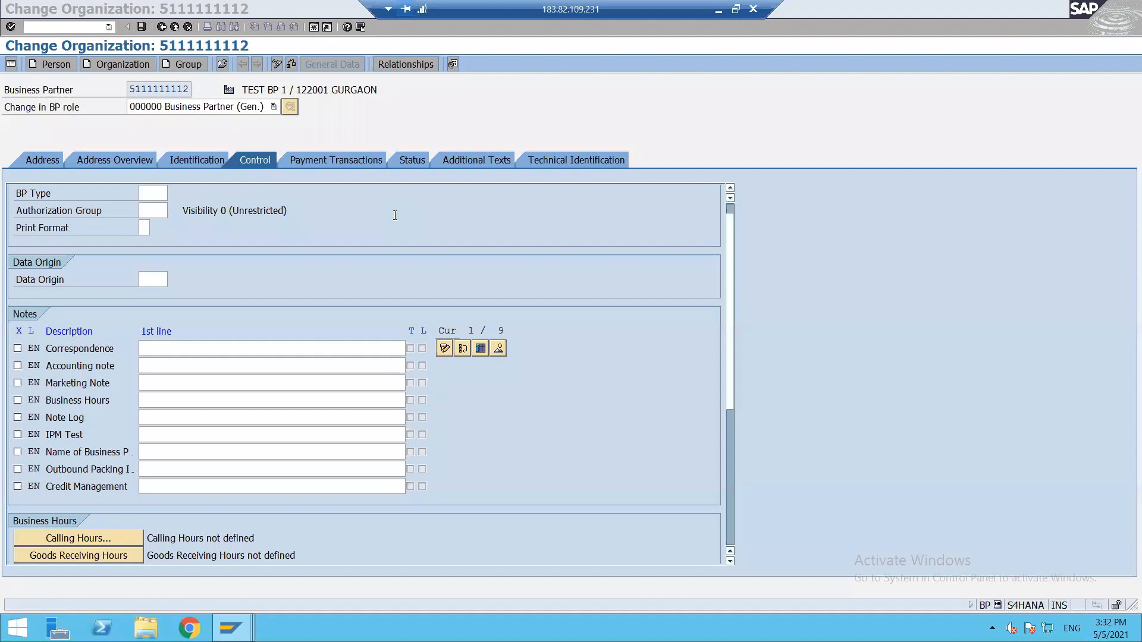
click(258, 108)
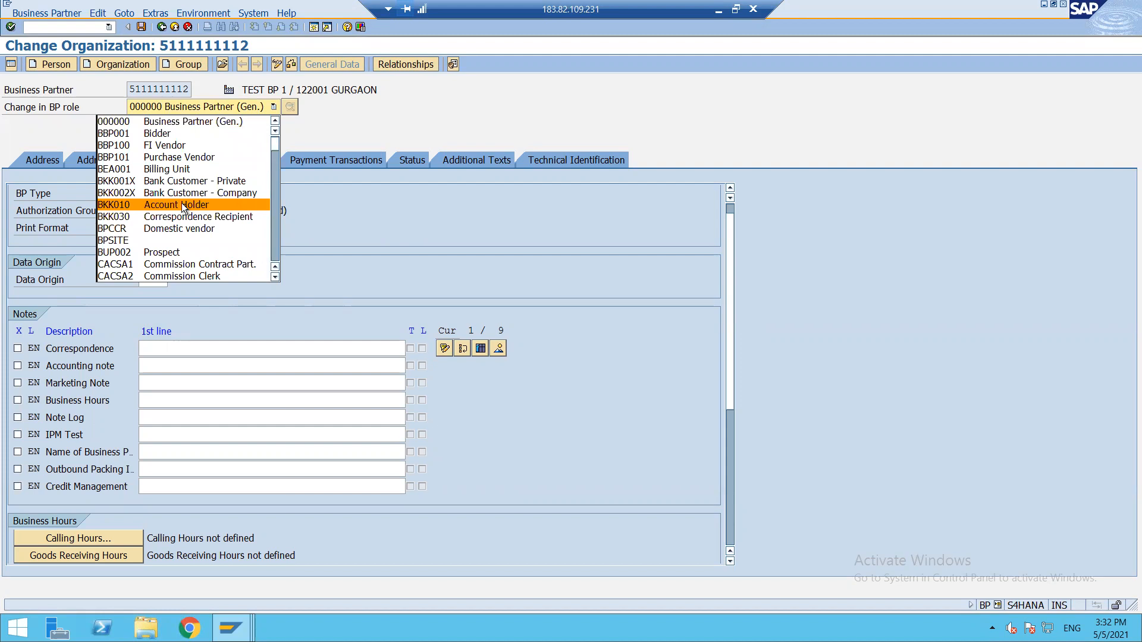
key(Down)
key(Down)
key(Down)
key(Down)
key(Down)
key(Down)
key(Down)
key(Down)
key(Down)
key(Down)
key(Down)
key(Down)
key(Down)
key(Down)
key(Down)
key(Down)
key(Down)
key(Down)
key(Down)
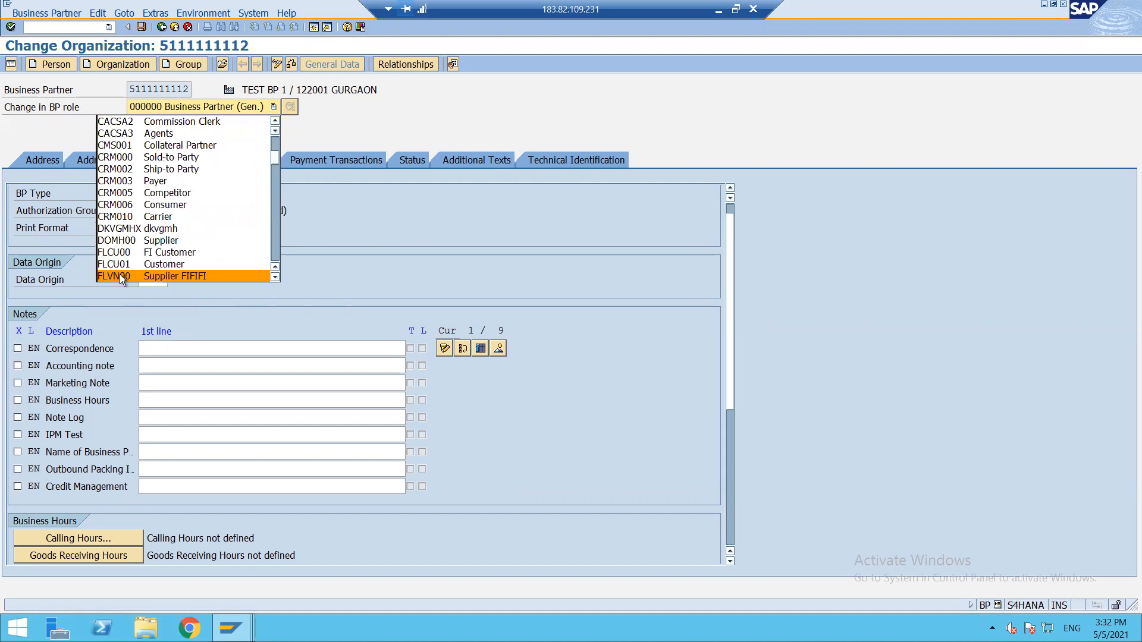
click(120, 276)
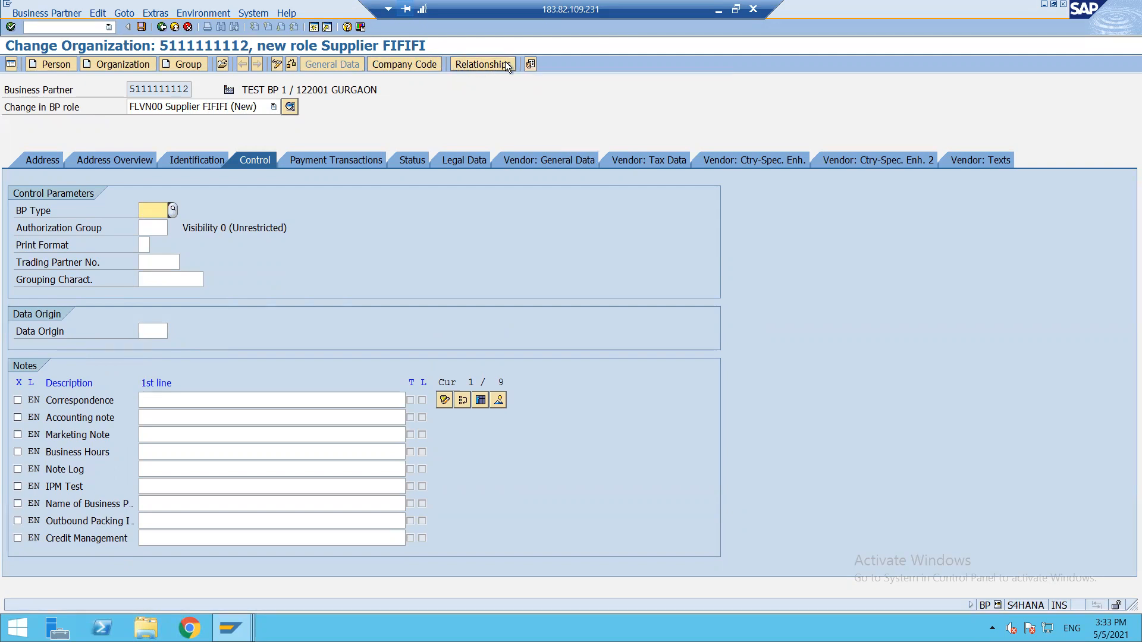
Switch the supplier's company code data to company code ZL12.
click(412, 66)
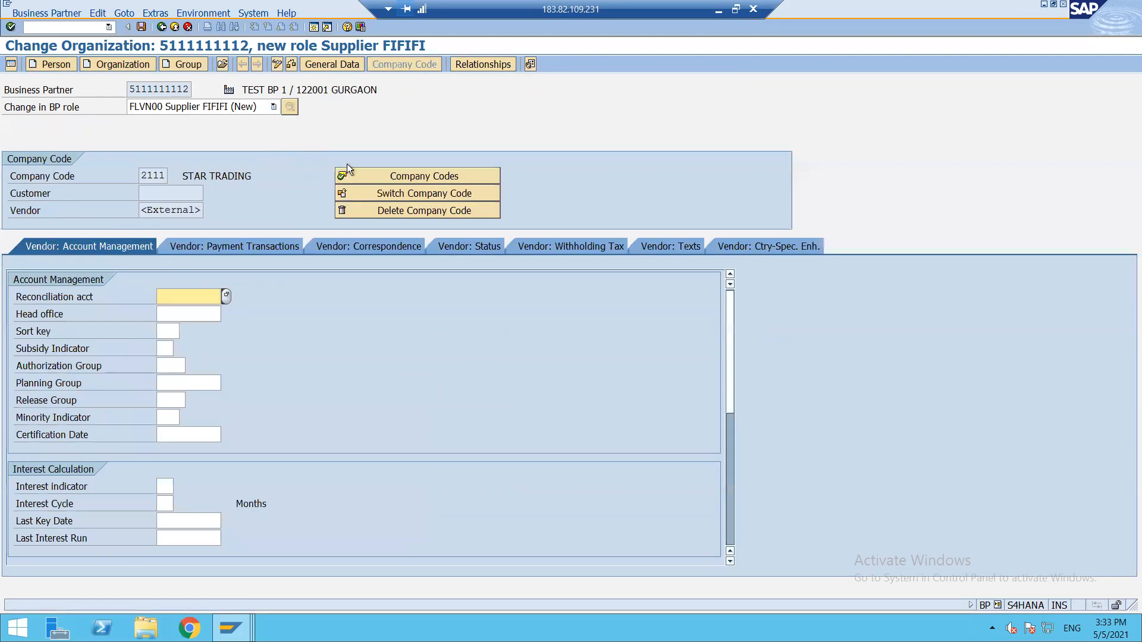
click(383, 196)
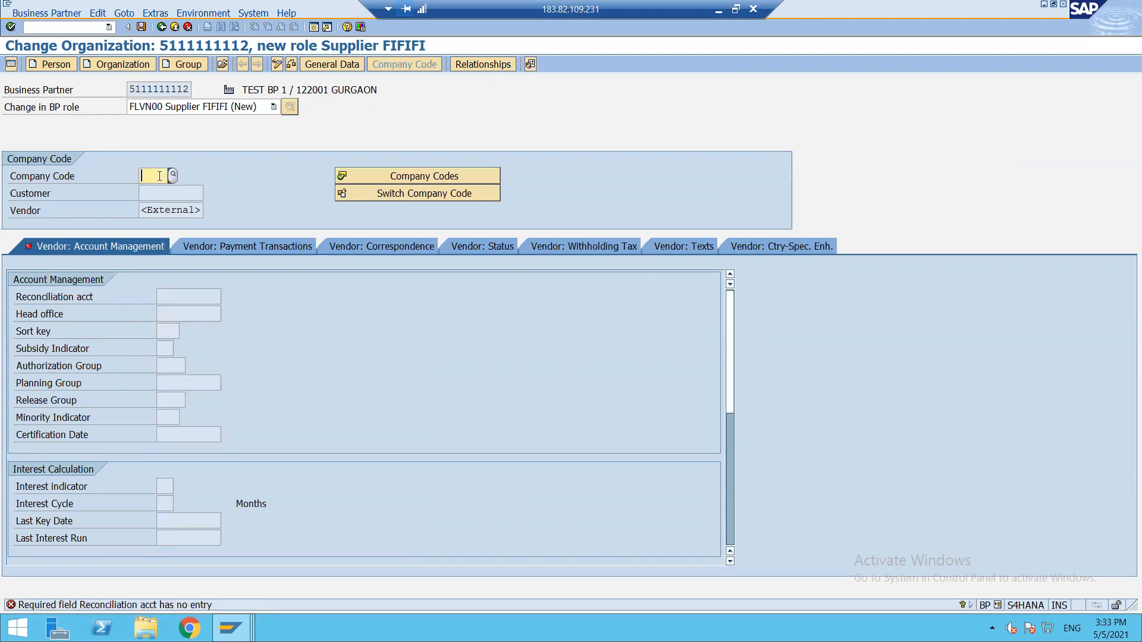
text(ZL12)
key(Return)
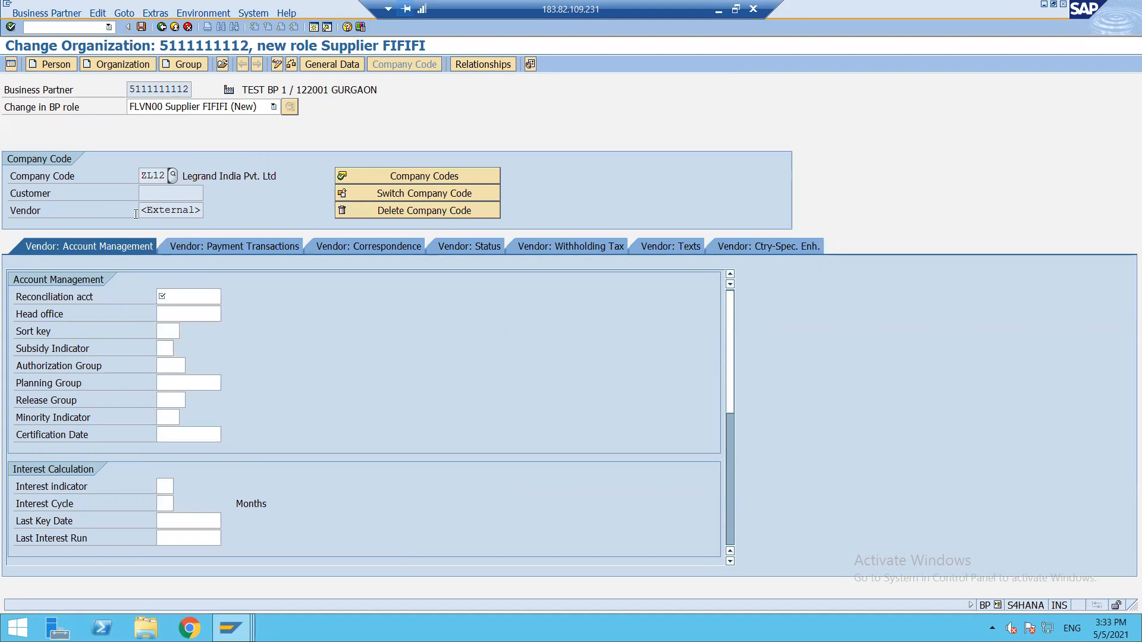
Set reconciliation account 21100000 Payables Domestic.
click(188, 296)
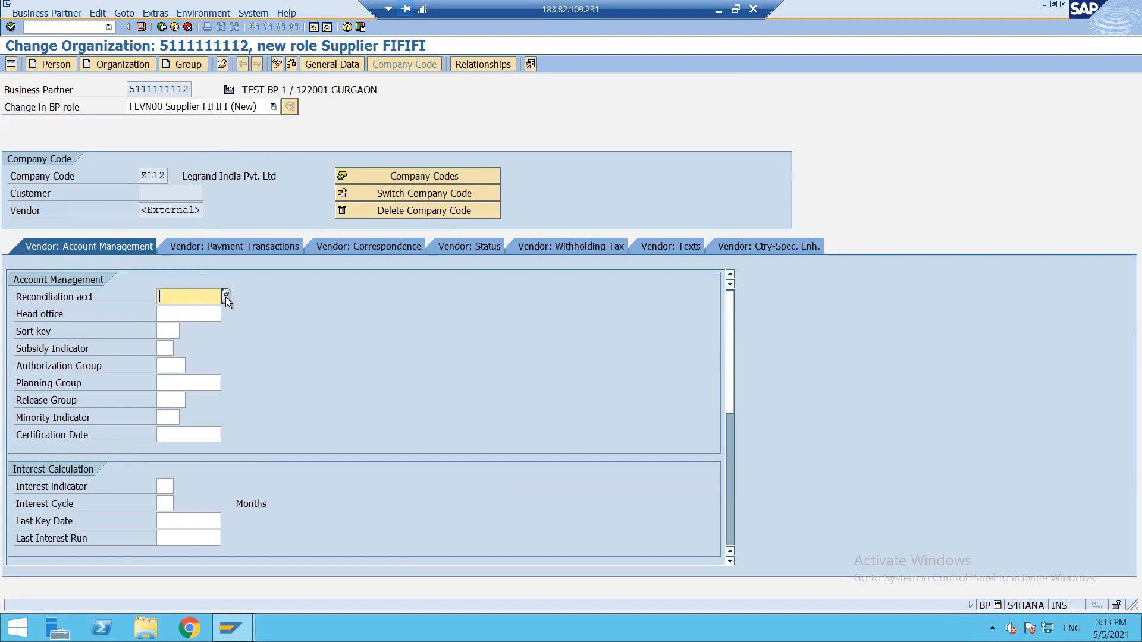
click(226, 297)
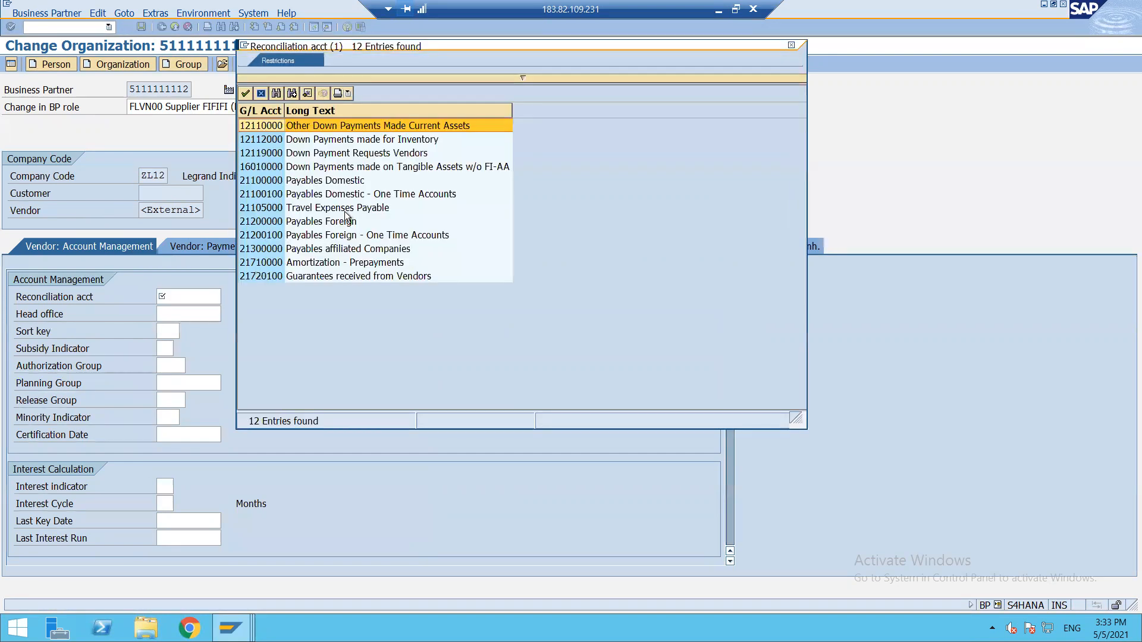
click(275, 184)
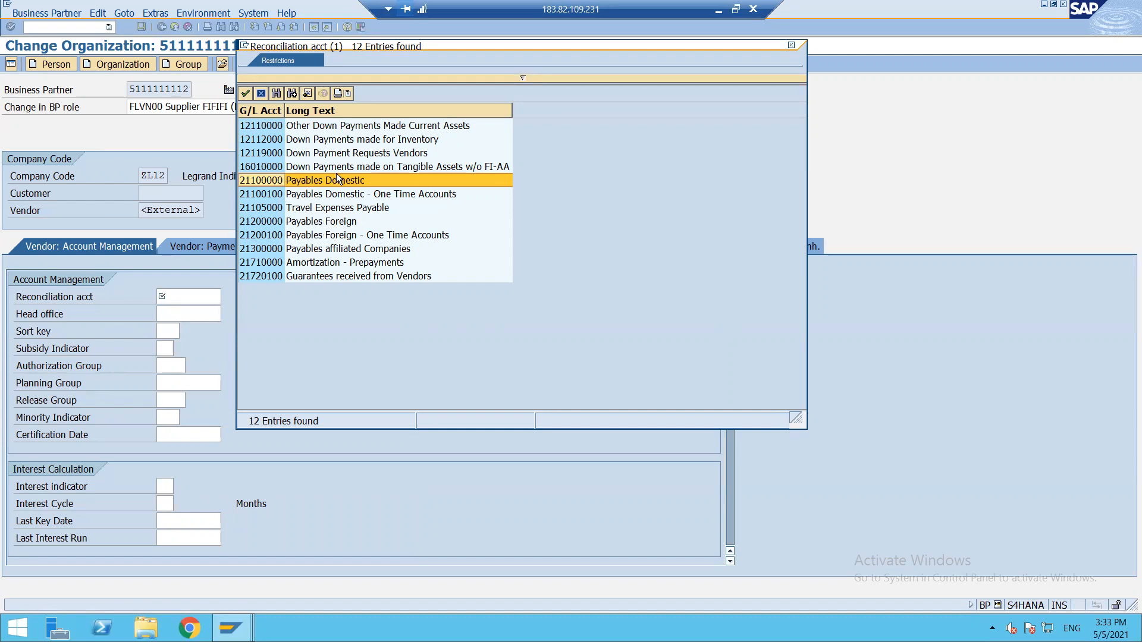
double_click(256, 181)
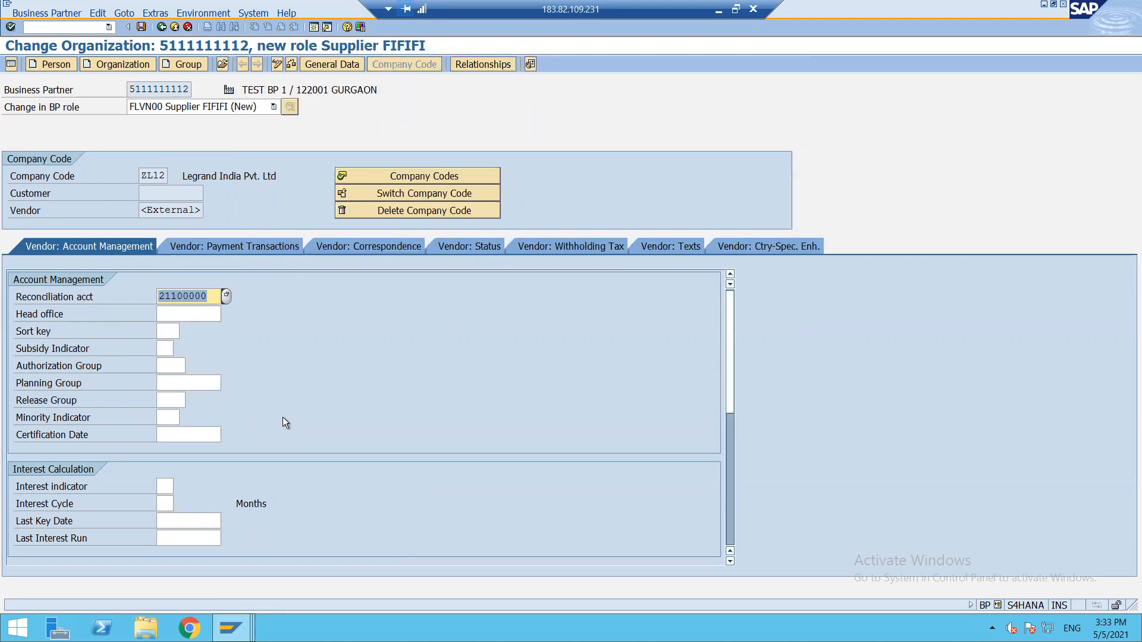
key(Return)
scroll(283, 417, down, 5)
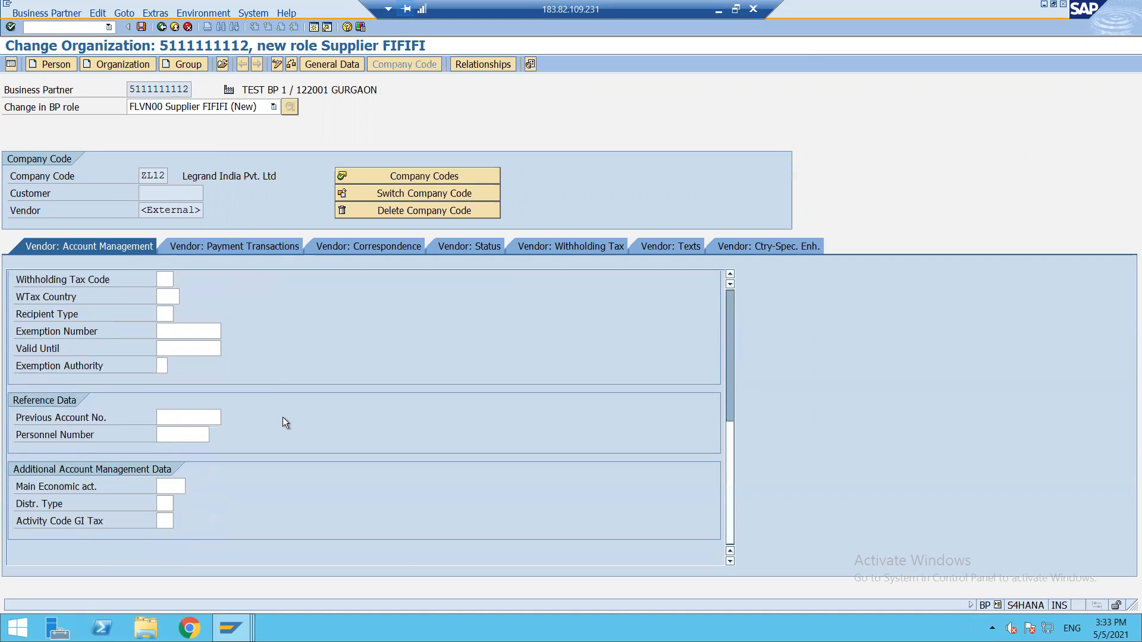
scroll(283, 417, up, 5)
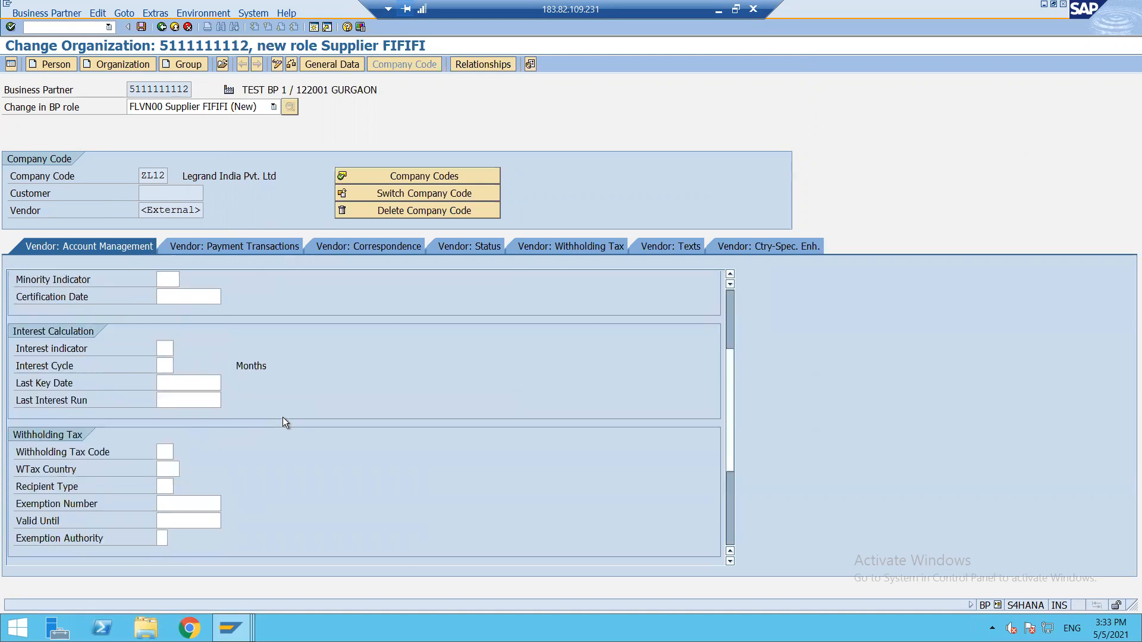
Set payment terms 0001 (Payable immediately Due net) in the ZL12 payment transactions data.
click(238, 248)
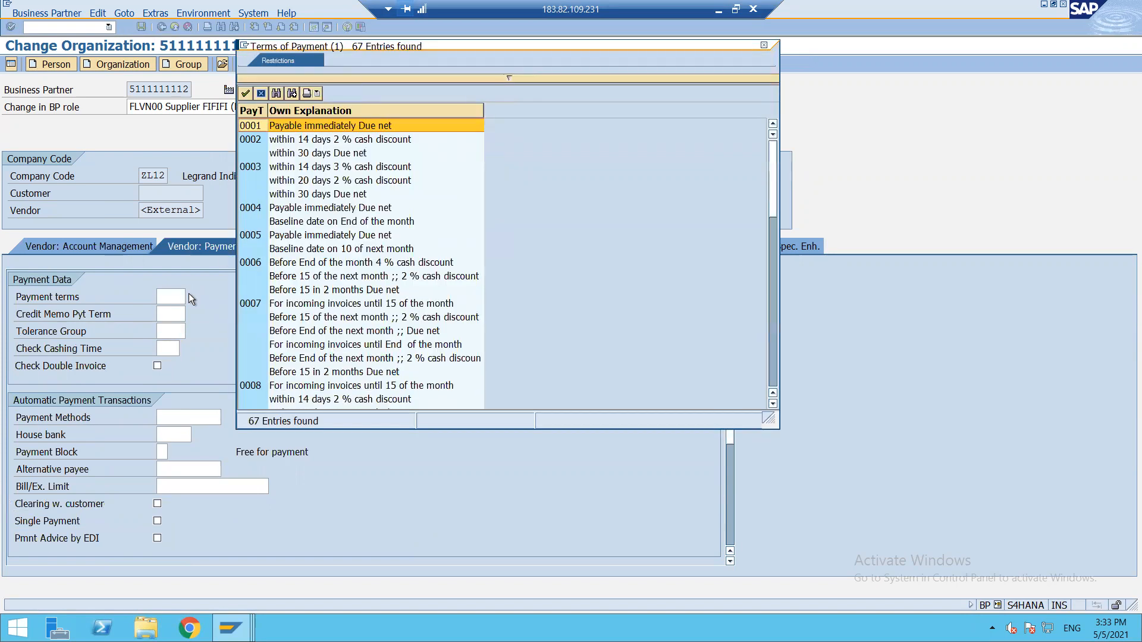
scroll(287, 267, down, 12)
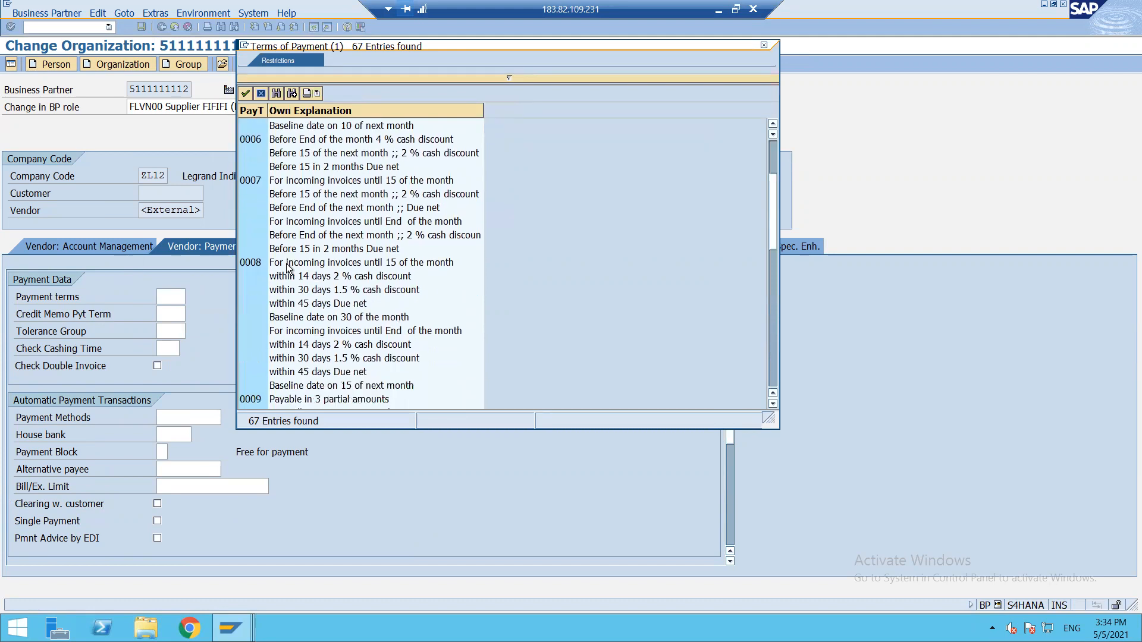
scroll(288, 268, up, 15)
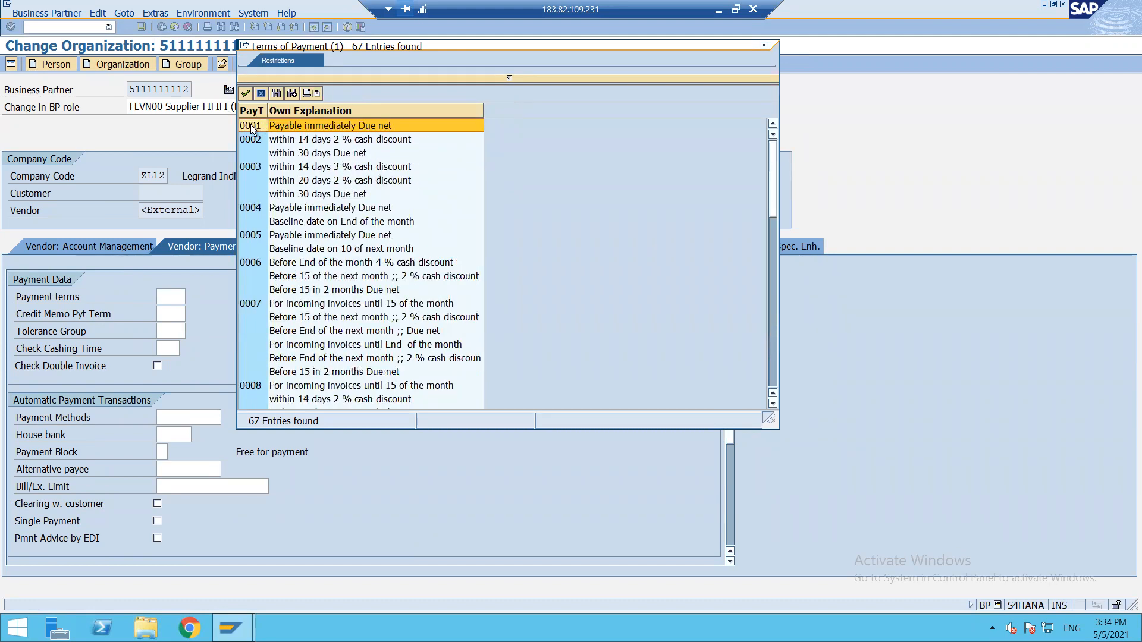
click(257, 140)
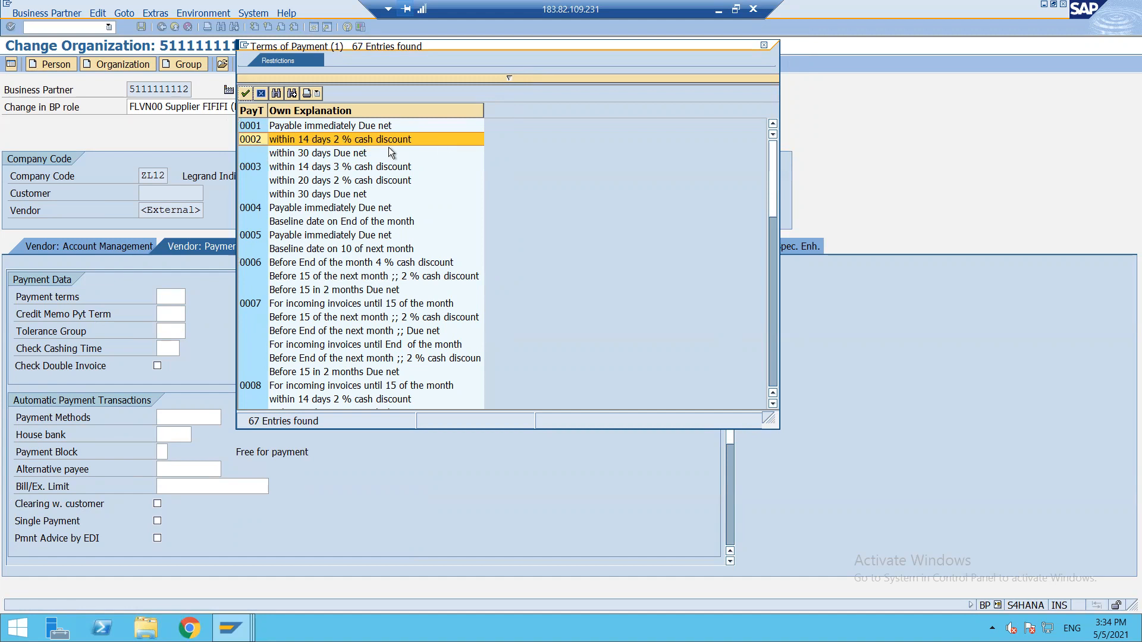
double_click(251, 126)
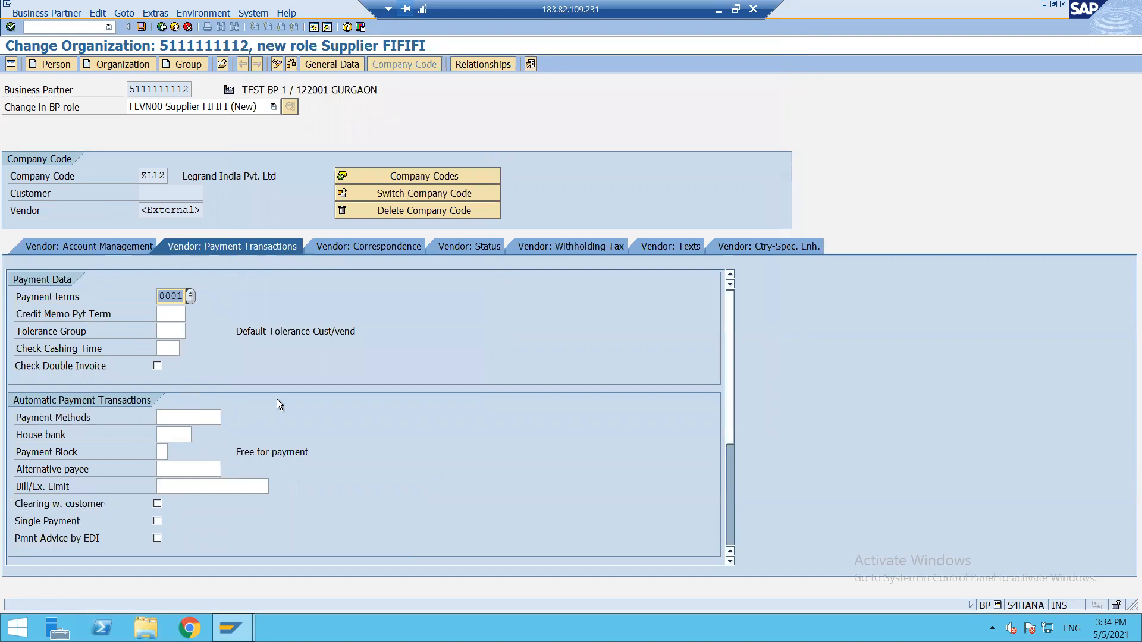
Set payment methods C Cheque and T Bank Transfer.
click(191, 419)
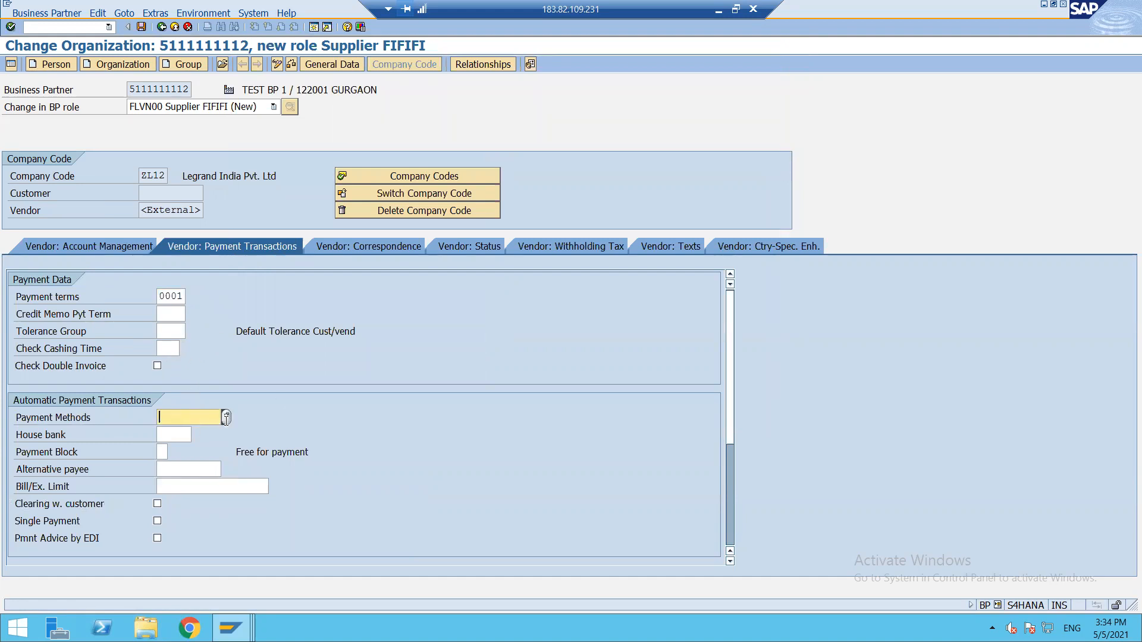
click(226, 416)
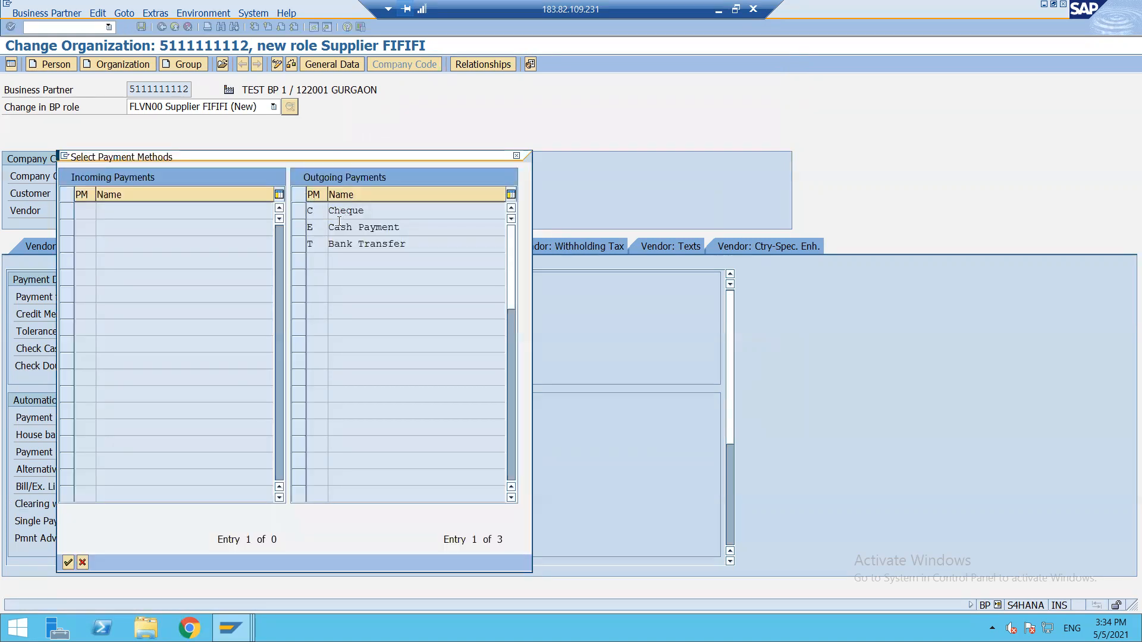
click(298, 212)
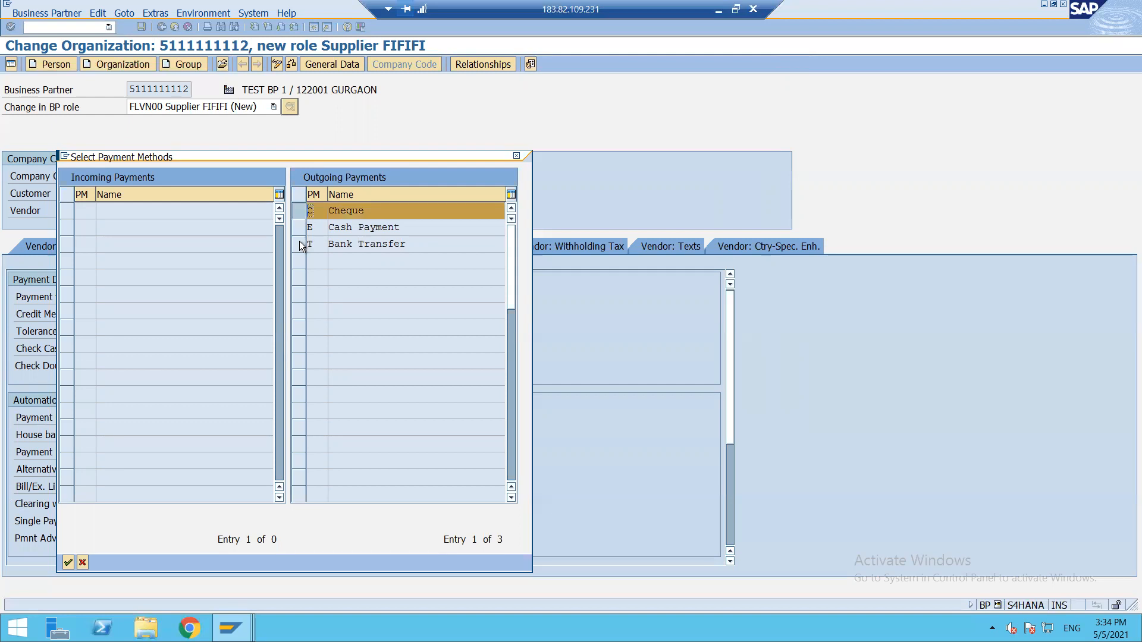
click(299, 244)
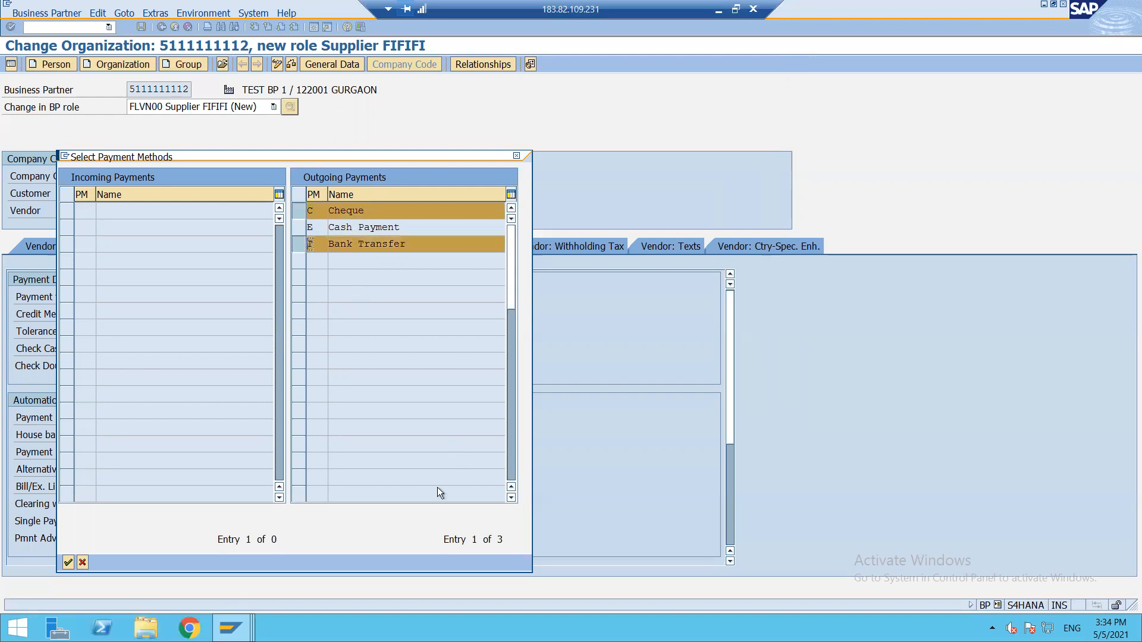
click(68, 562)
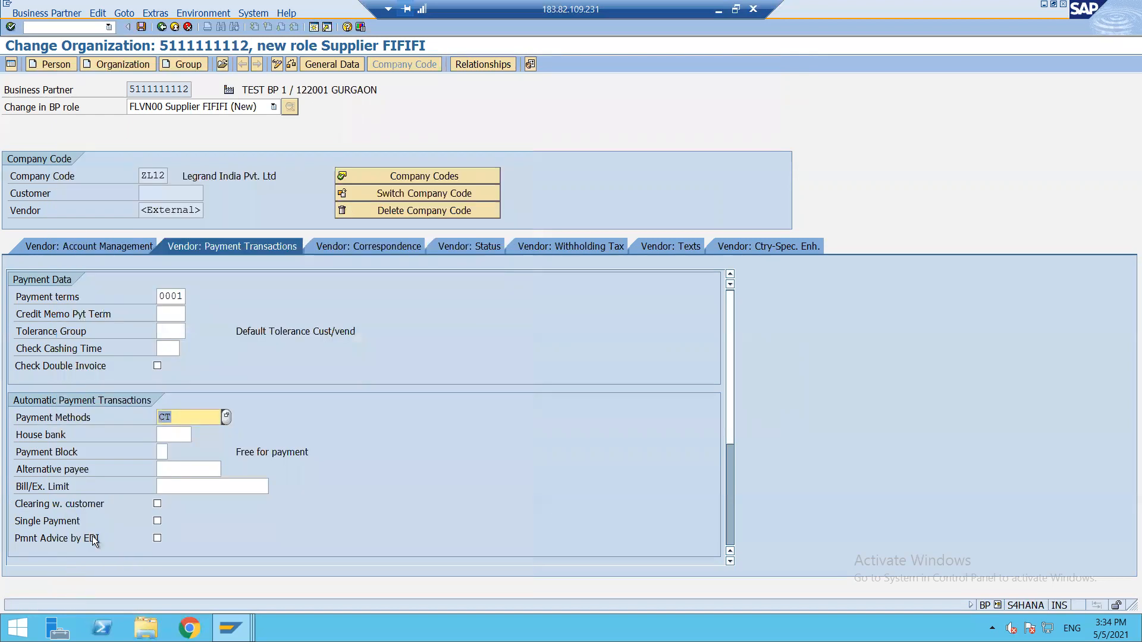
Review vendor status, save the ZL12 company-code data, and reopen the partner for change.
click(461, 245)
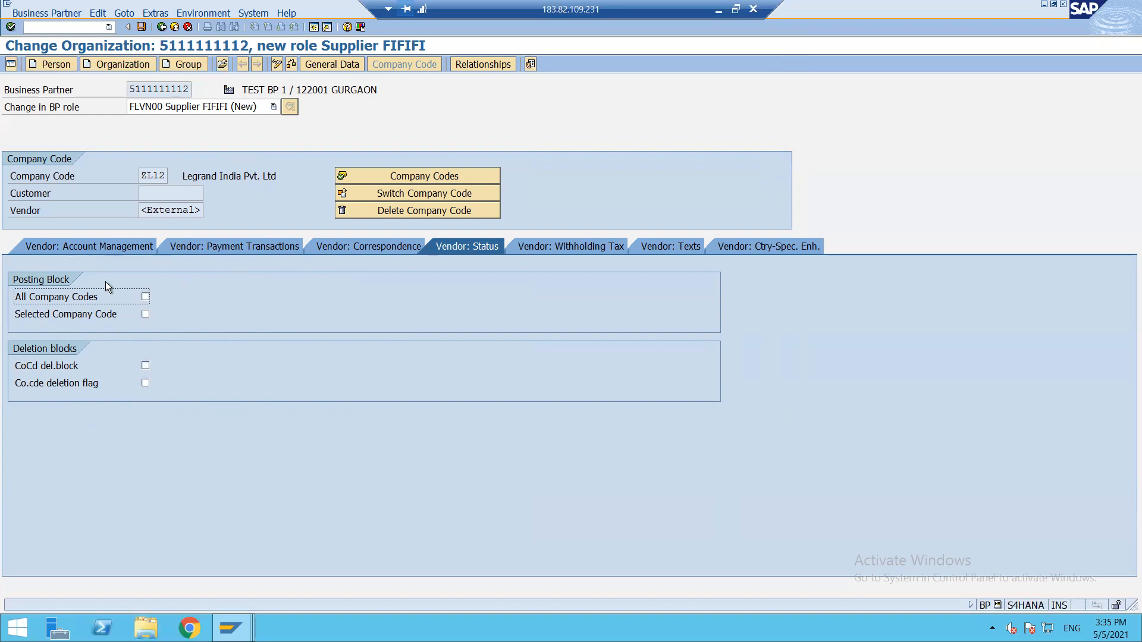
click(142, 28)
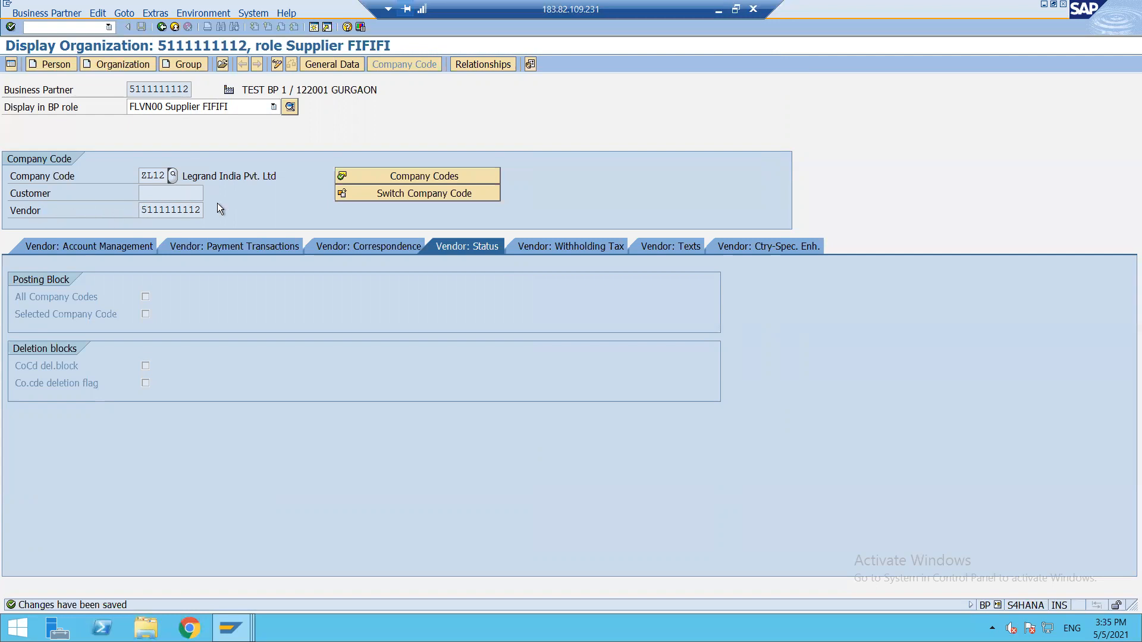
click(277, 63)
Switch to role FLVN01 Supplier MMMMM and enter purchasing organization ZL12.
click(276, 106)
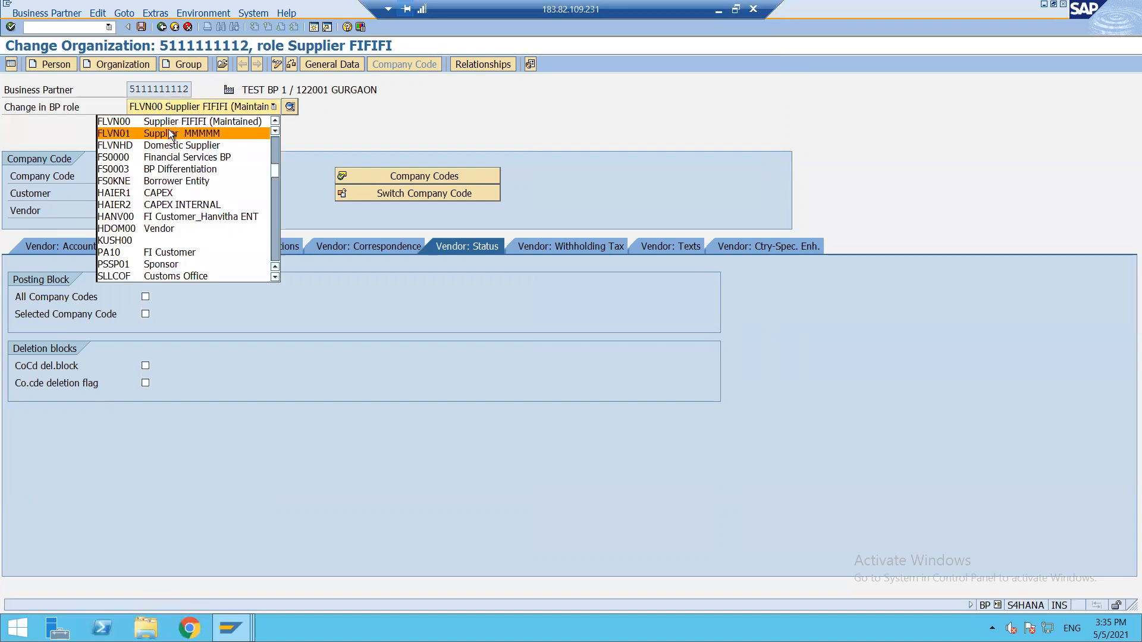
click(169, 131)
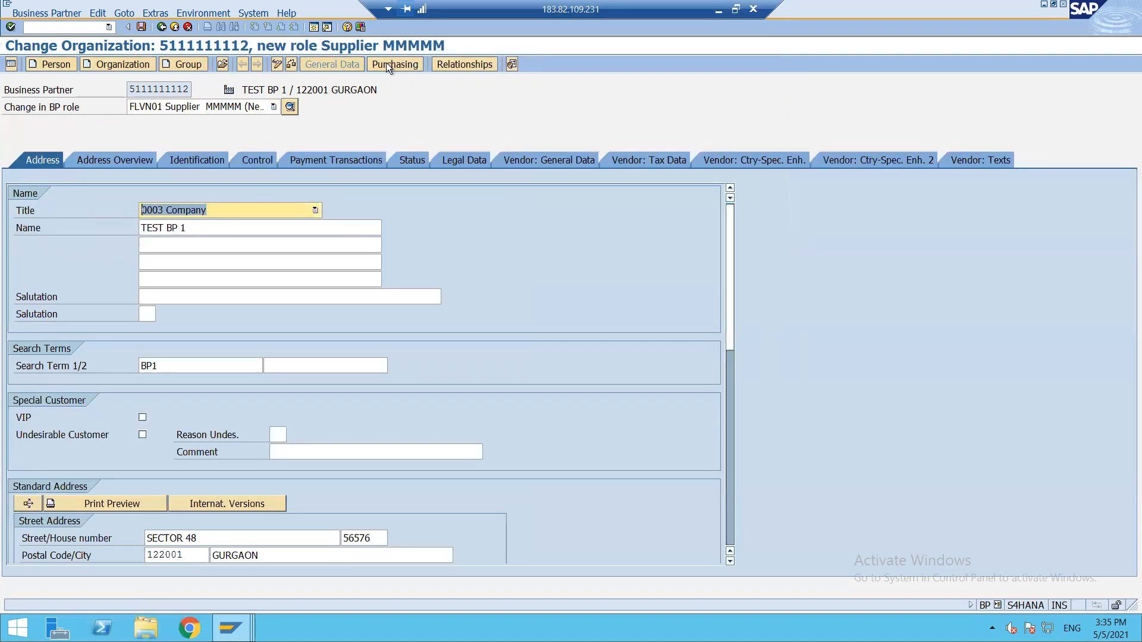
click(386, 62)
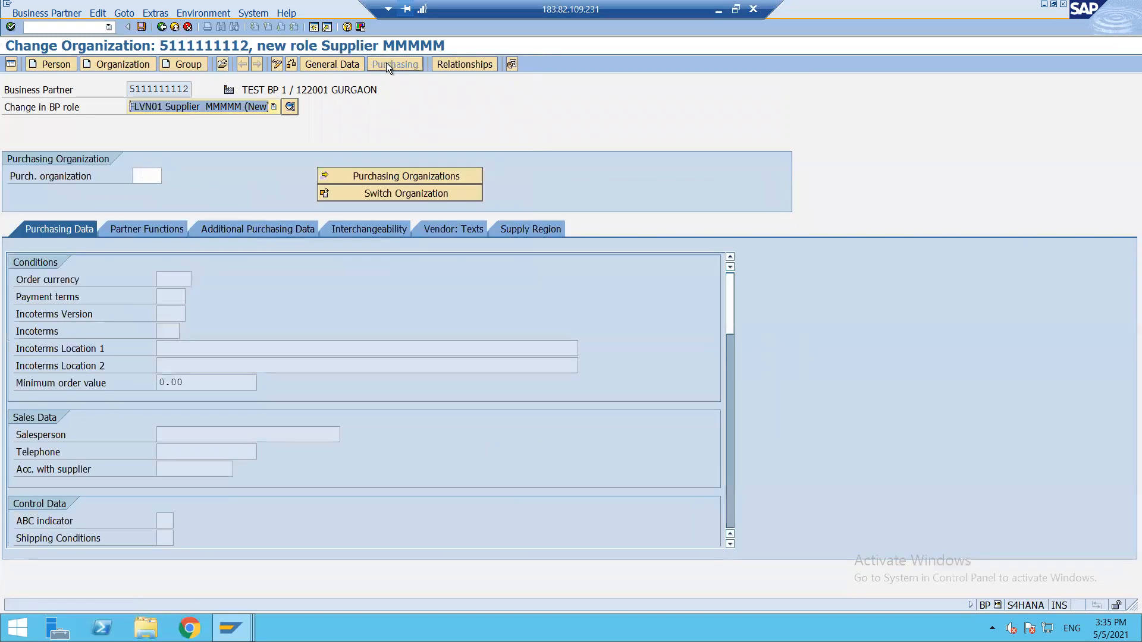
click(143, 177)
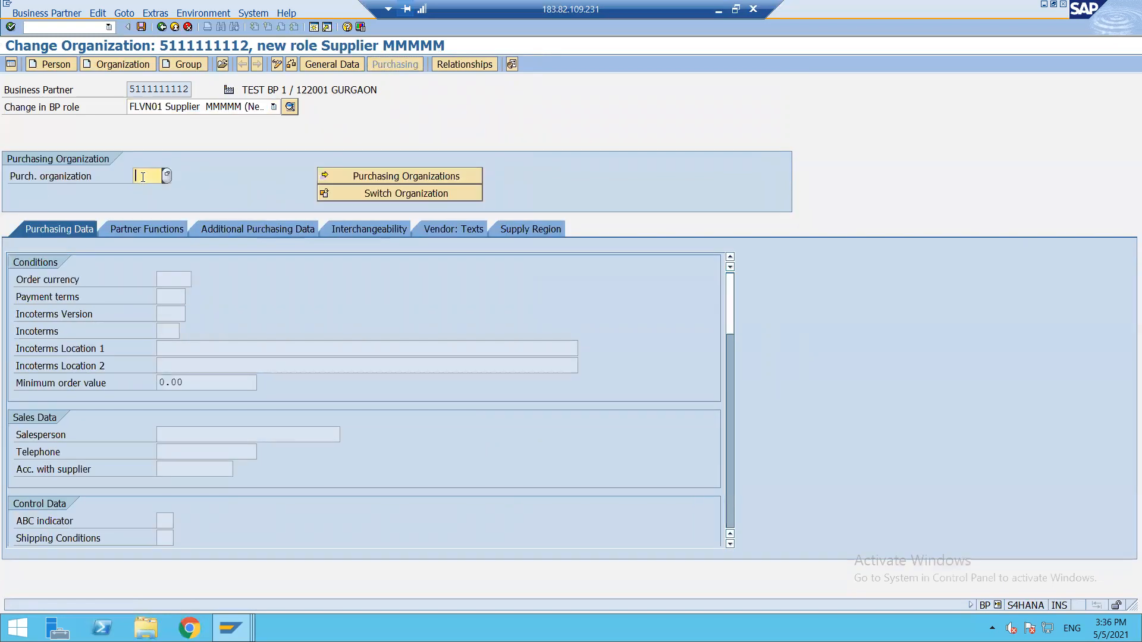
text(ZL12)
key(Return)
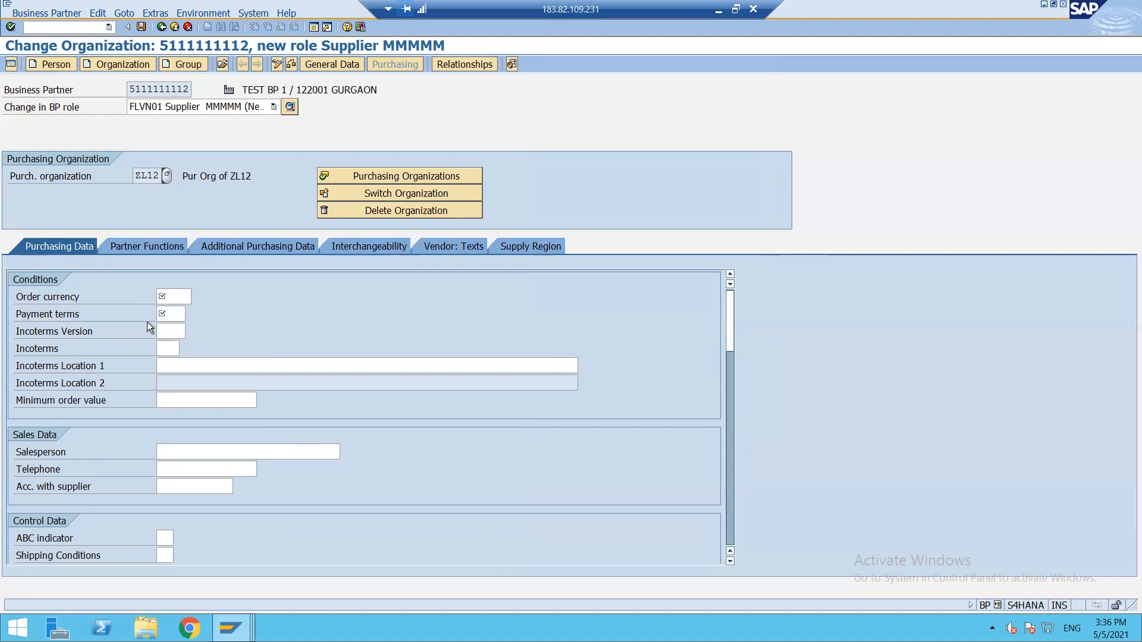
click(171, 295)
Enter order currency INR, payment terms 0001 and enable GR-based invoice verification.
text(INR)
key(Tab)
text(0001)
key(Return)
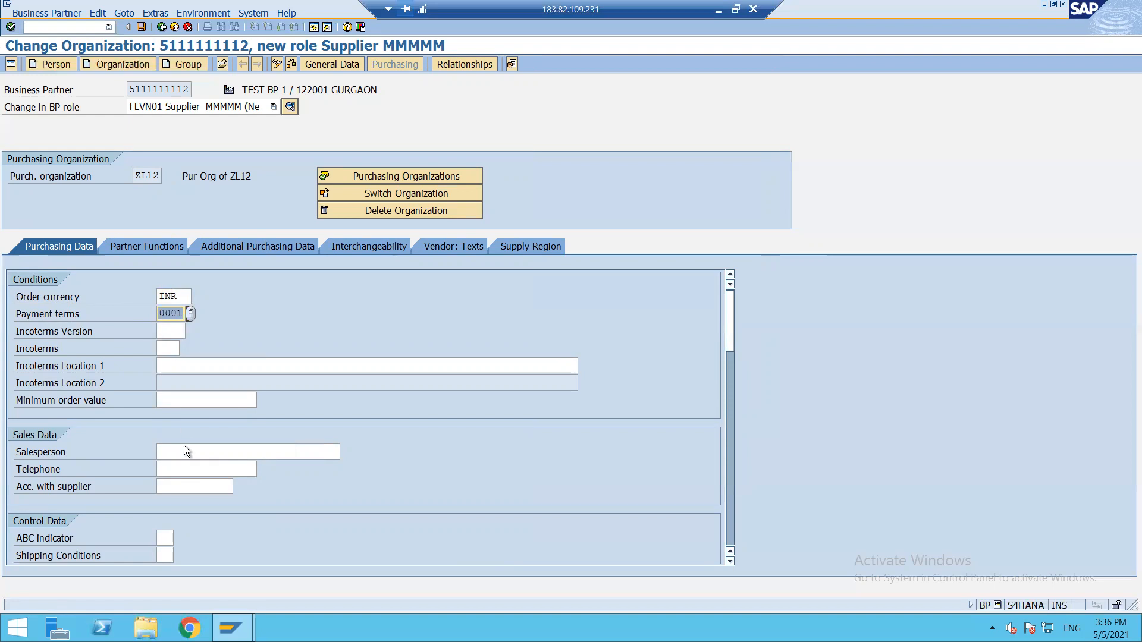
scroll(186, 446, down, 1)
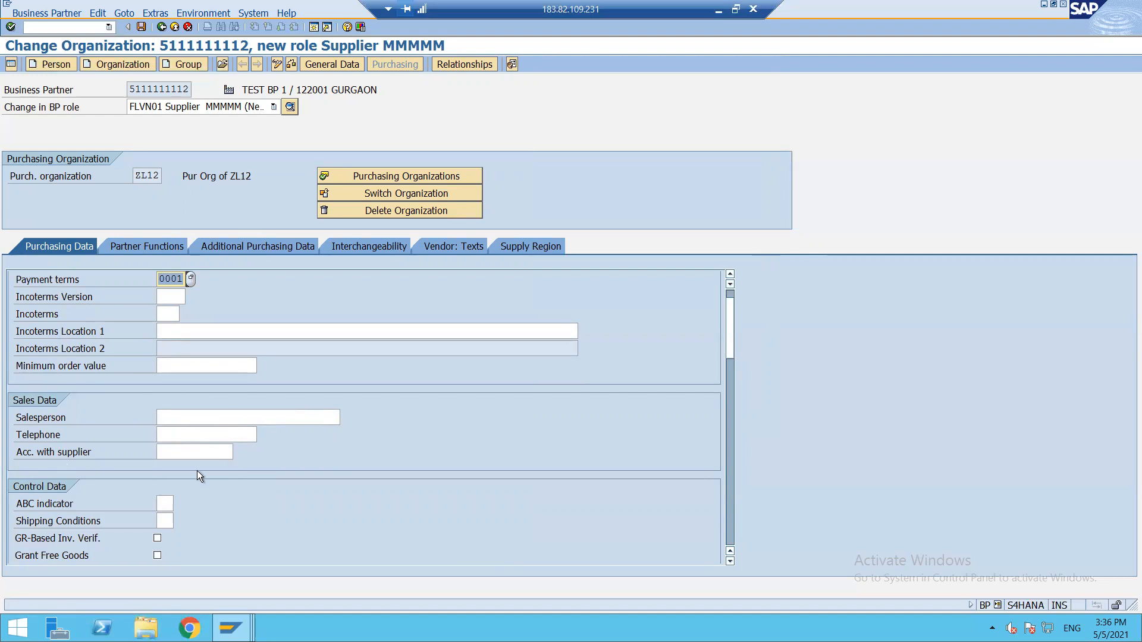
scroll(198, 470, down, 4)
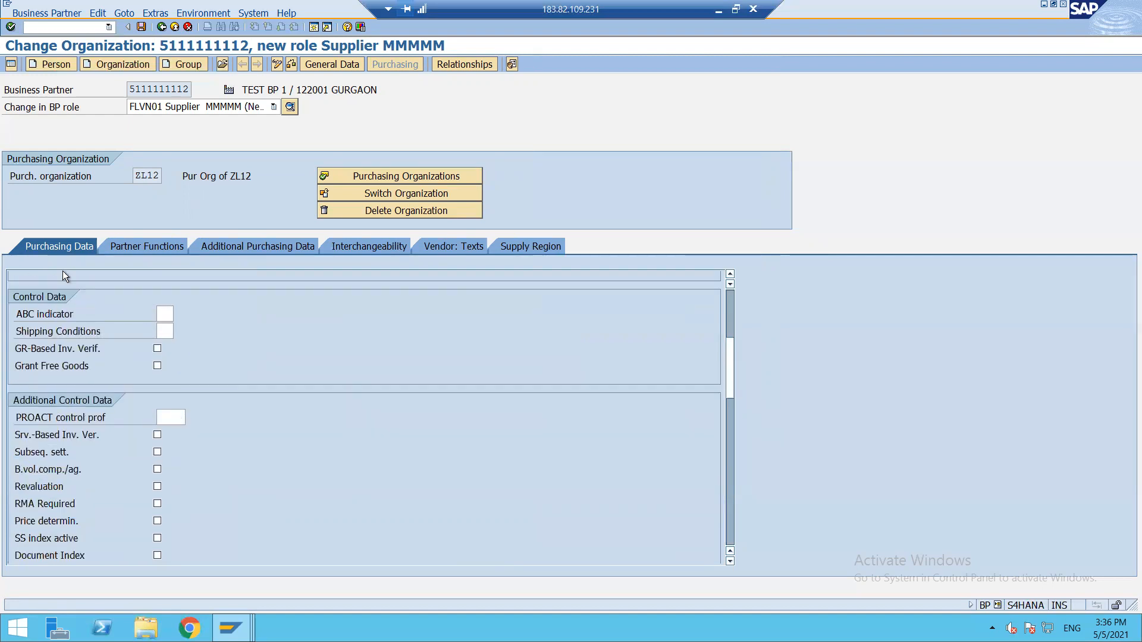
click(156, 351)
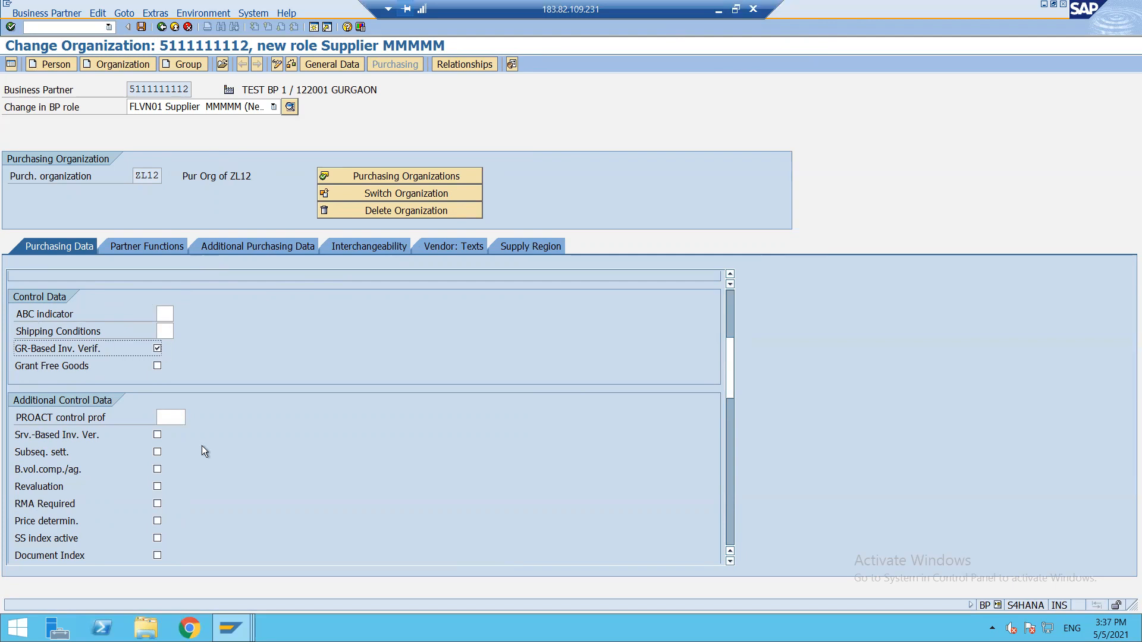
Save the ZL12 purchasing data and minimize SAP to show the Excel notes.
scroll(201, 451, down, 5)
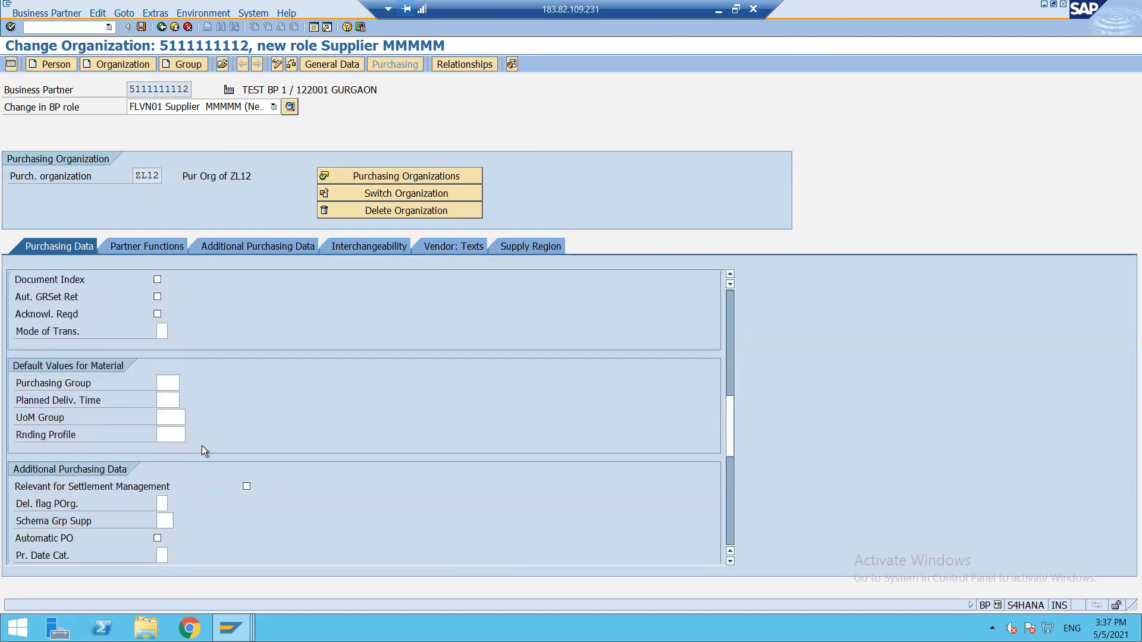
scroll(201, 451, down, 1)
scroll(201, 451, up, 4)
scroll(203, 450, up, 5)
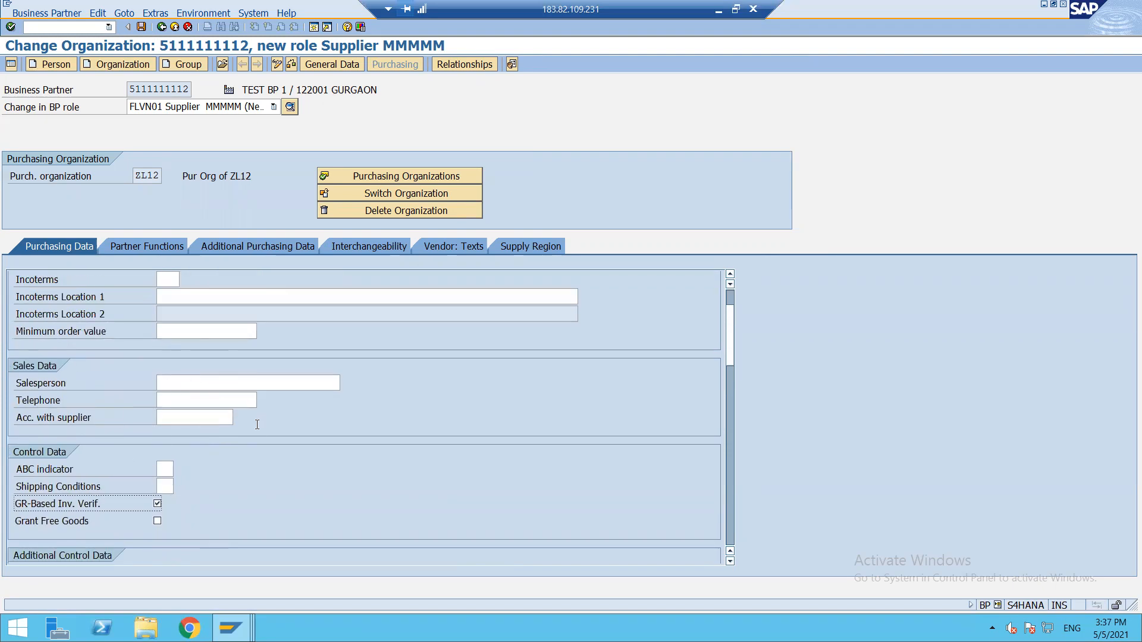
scroll(257, 435, down, 3)
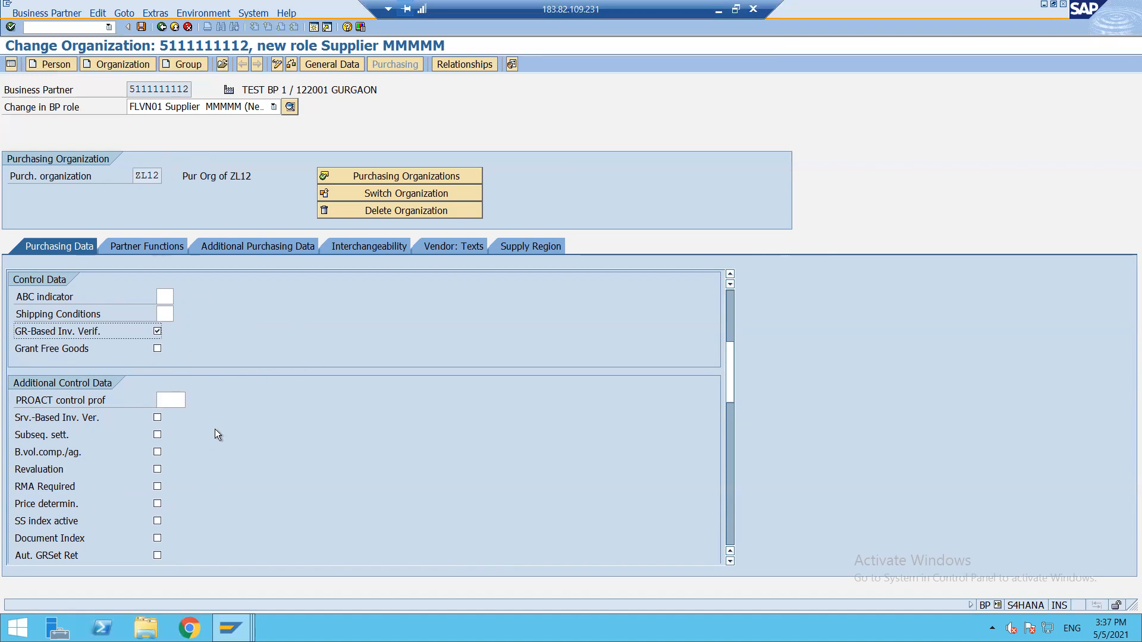
scroll(215, 429, up, 3)
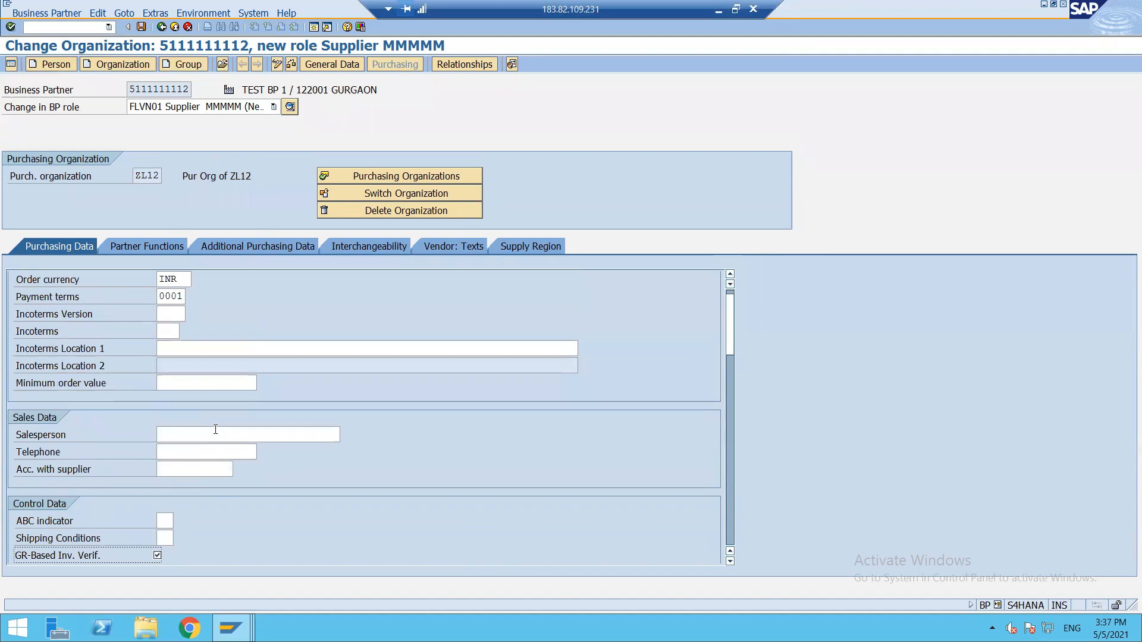
scroll(215, 429, up, 1)
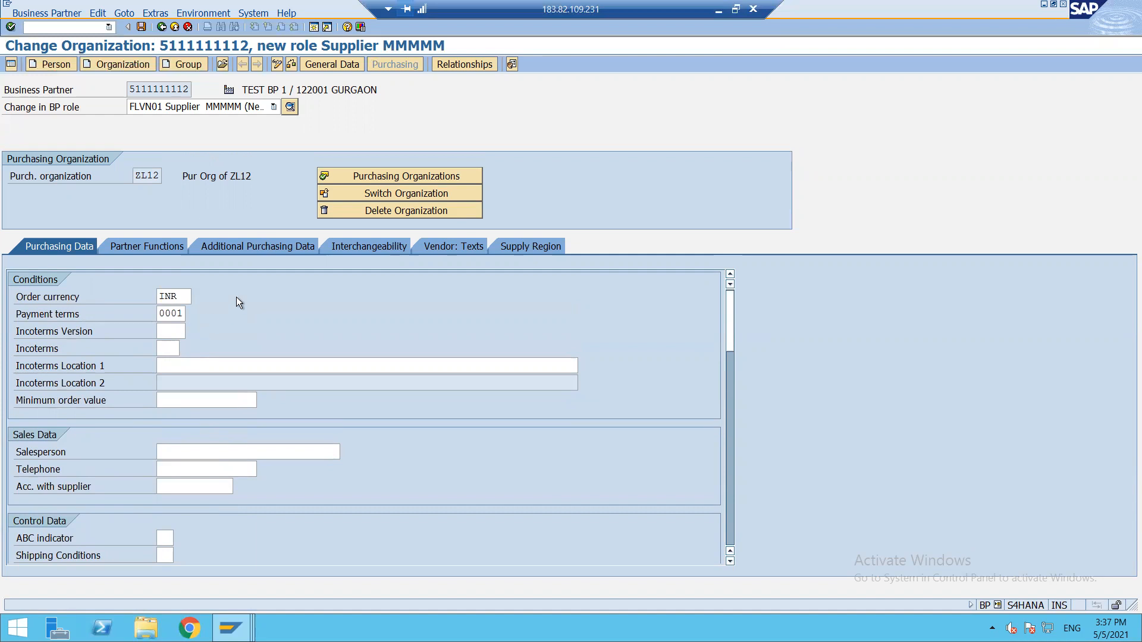
click(141, 28)
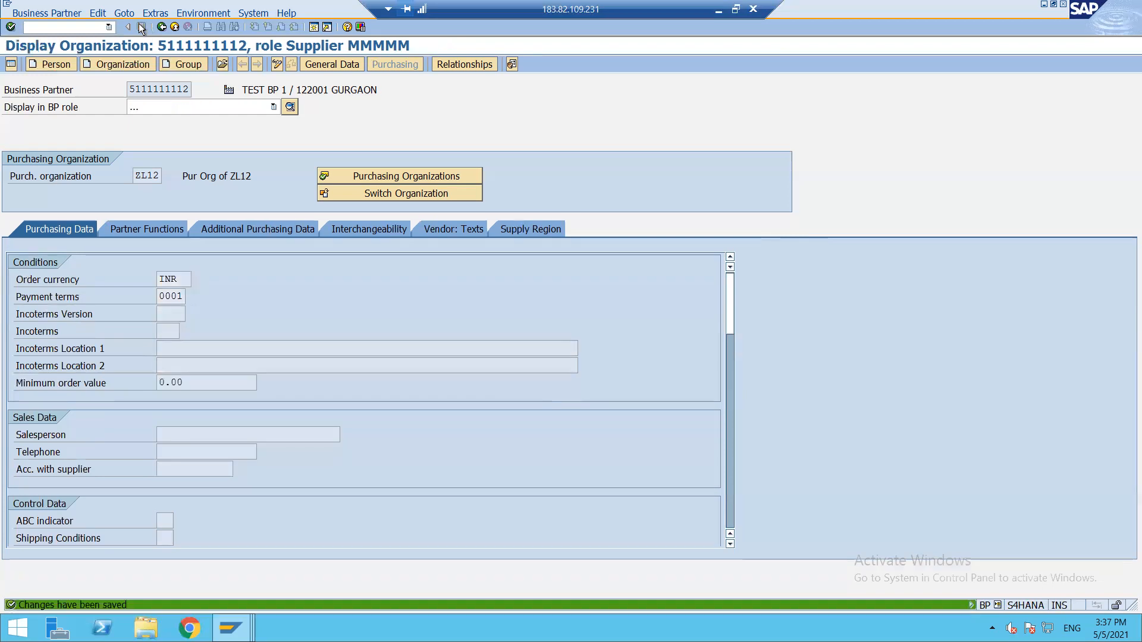
click(719, 15)
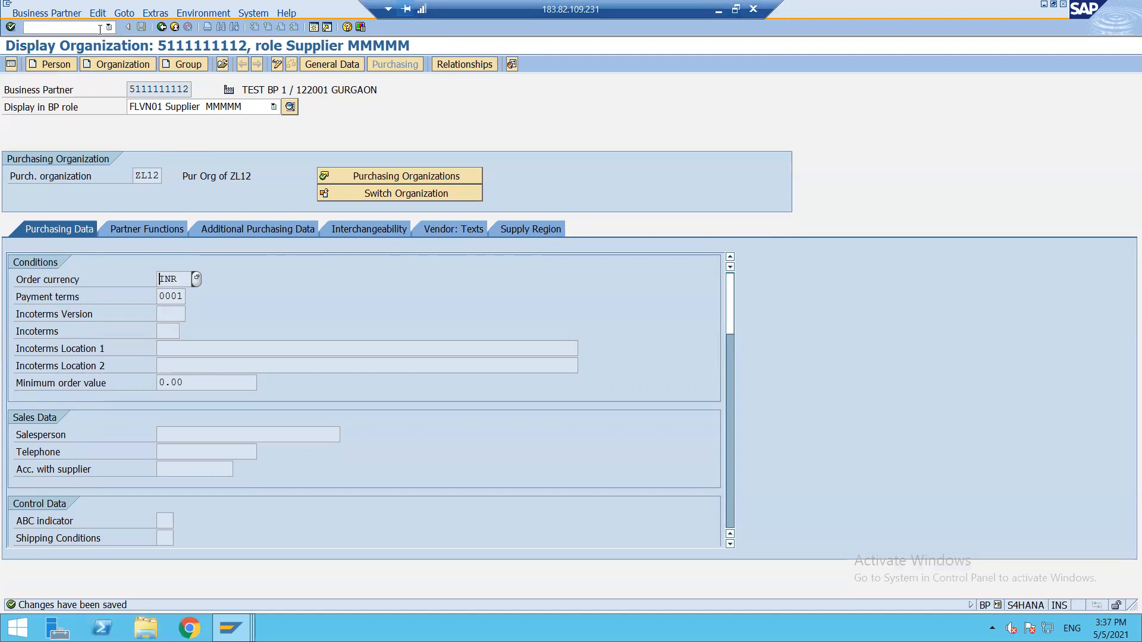
Start a new organization with title 0003 Company, name 'TEST BP 2' and search term 'BP 2'.
click(111, 63)
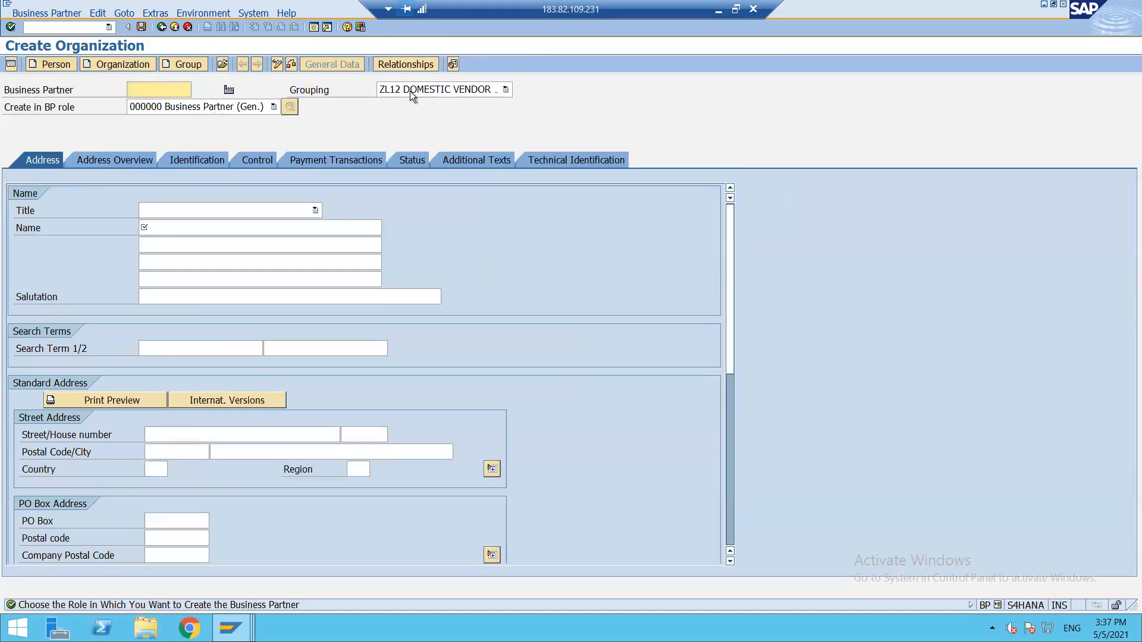
click(259, 213)
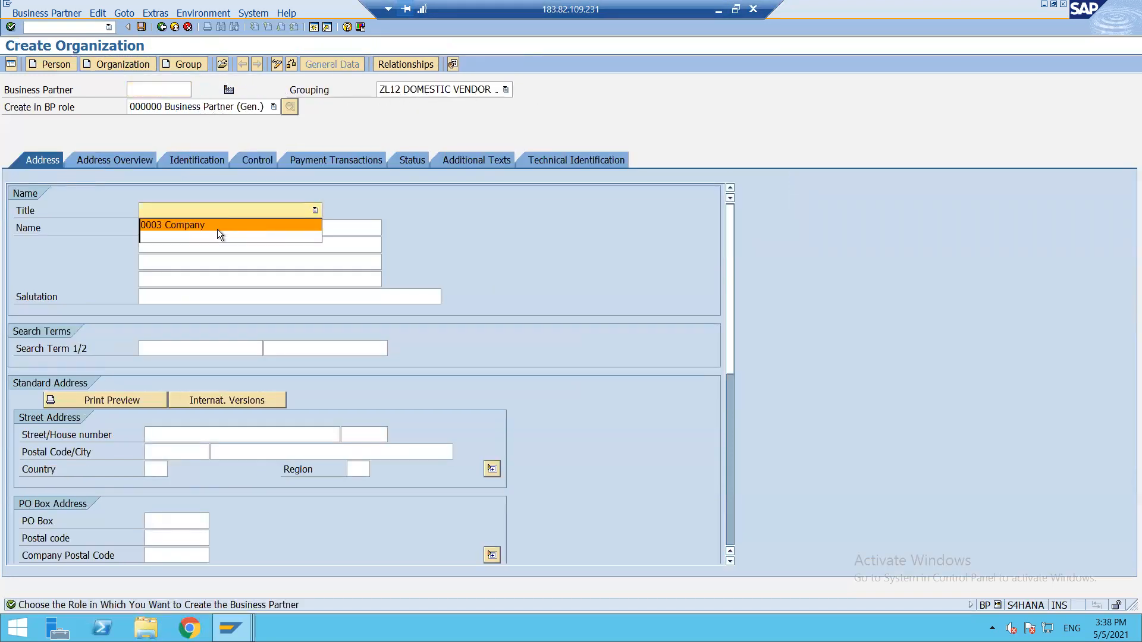
click(219, 229)
click(209, 229)
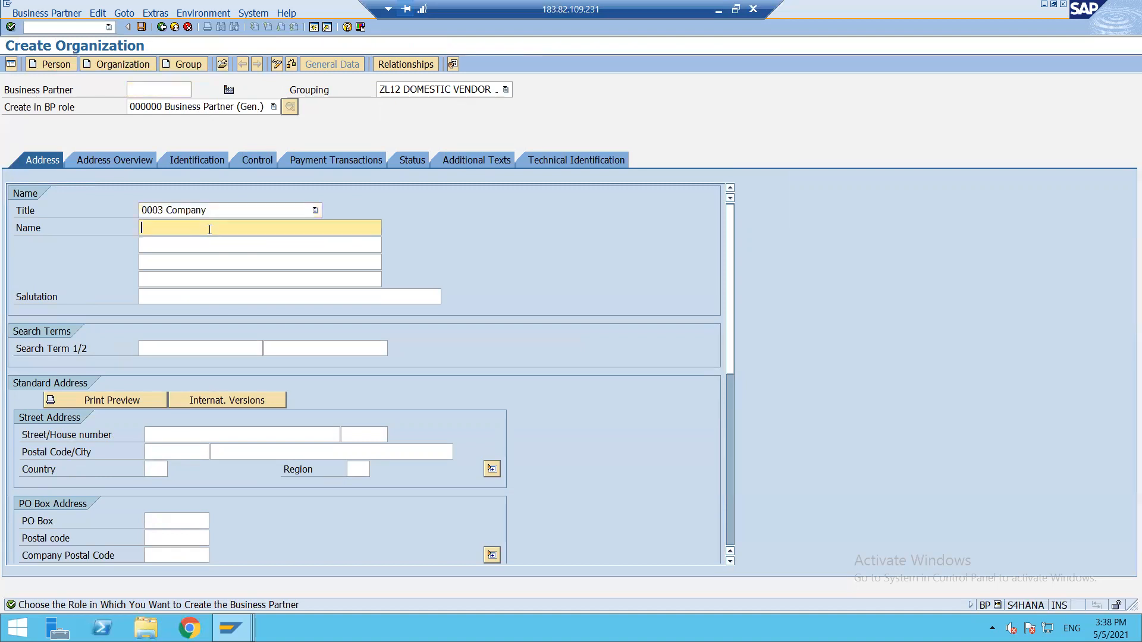
text(TEST )
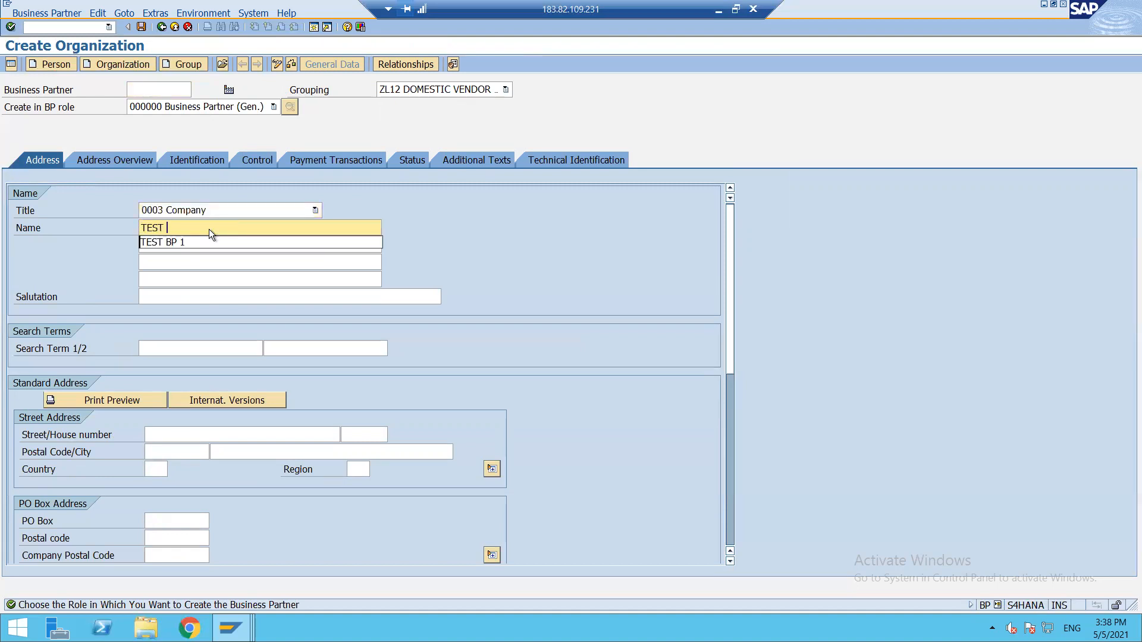
text(BP 2)
key(Tab)
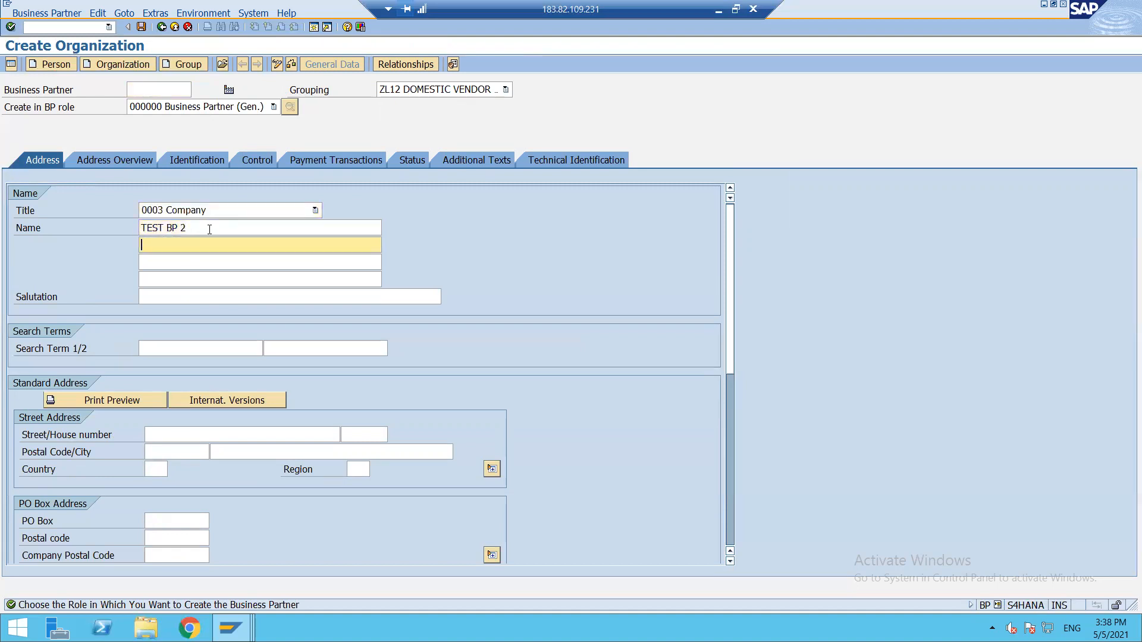
click(162, 347)
text(BP 2)
key(Tab)
key(Tab)
click(155, 435)
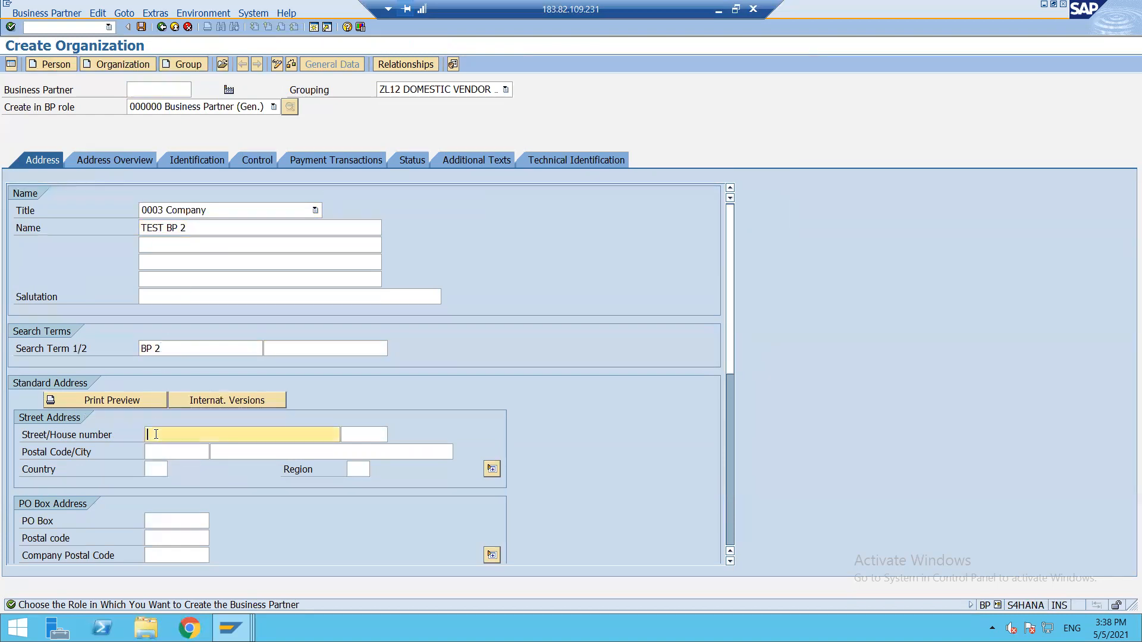
key(Tab)
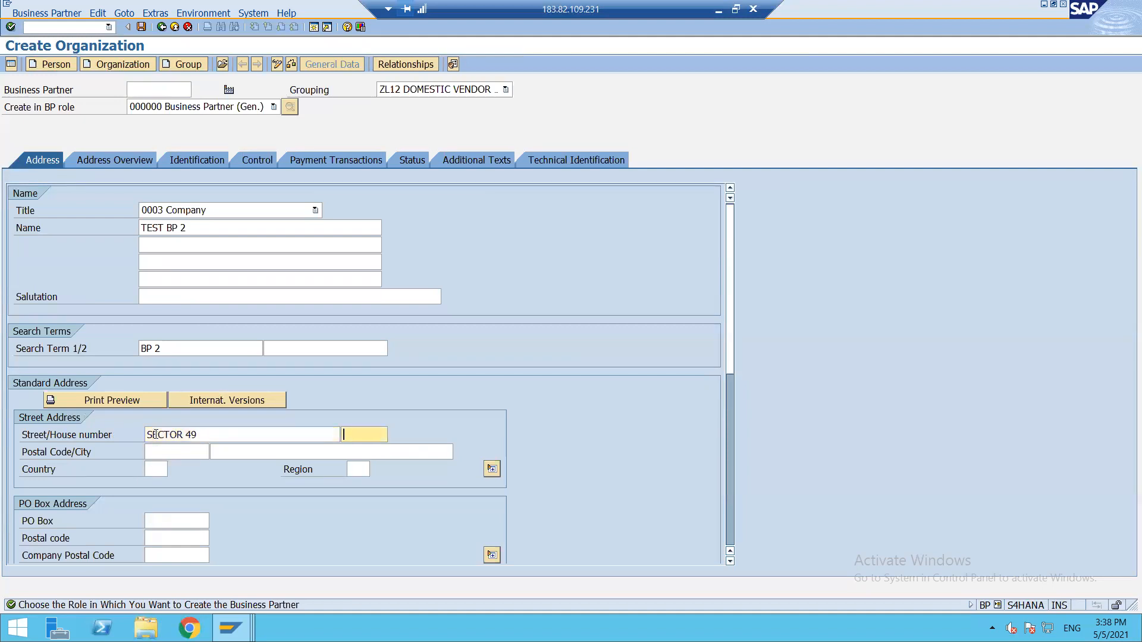
key(Tab)
text(122)
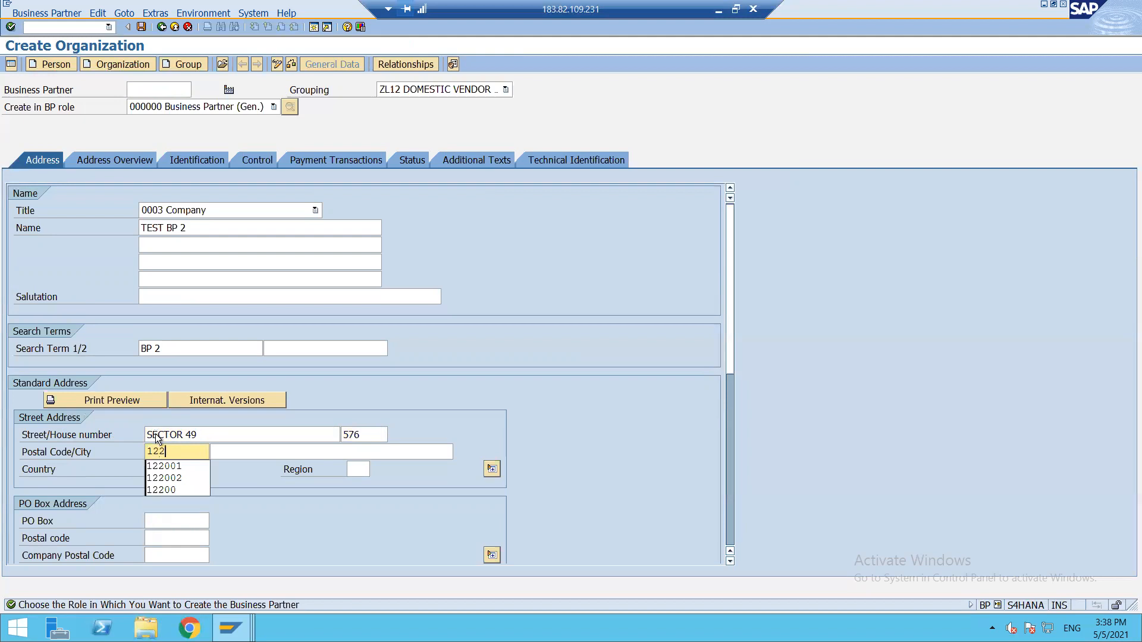
key(Down)
key(Down)
key(Return)
key(Tab)
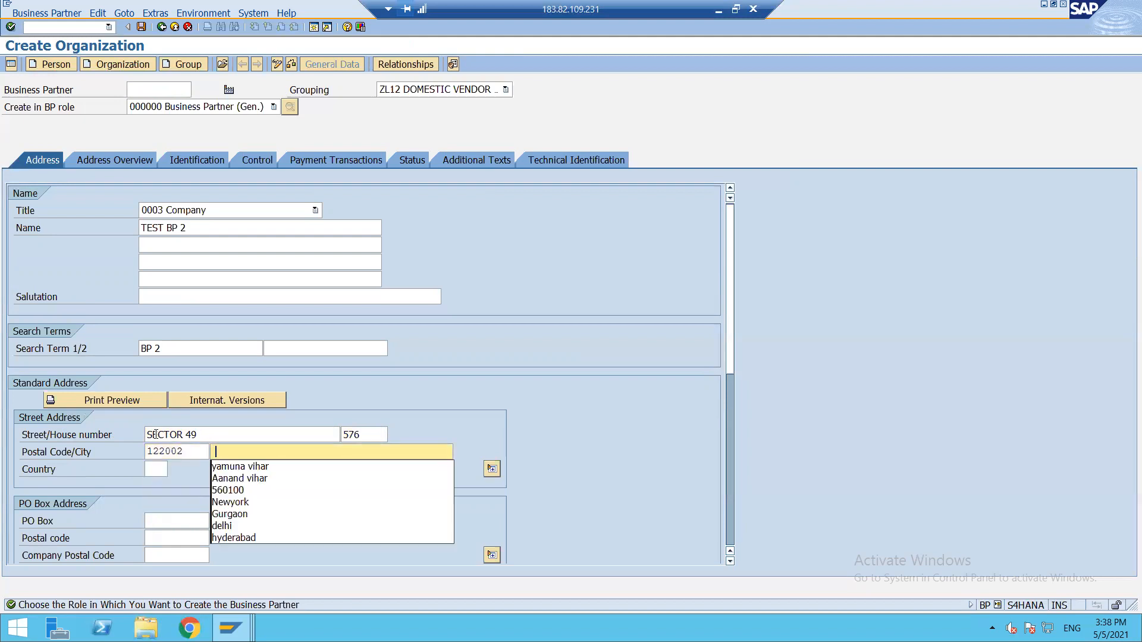
click(229, 513)
key(Tab)
text(IN)
key(Tab)
text(07)
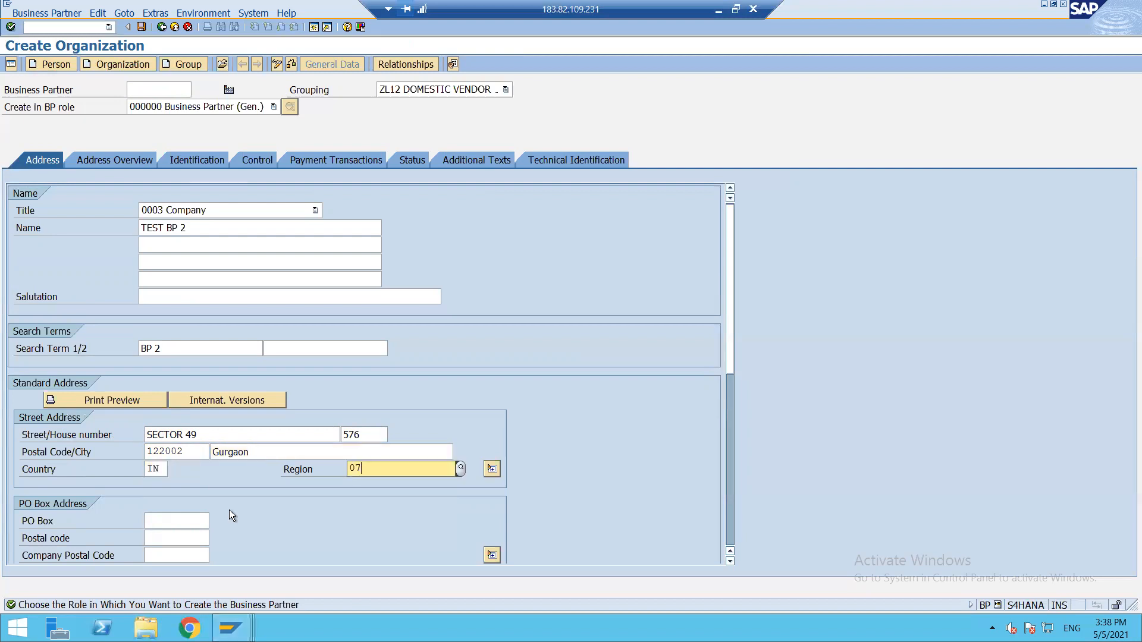
key(Return)
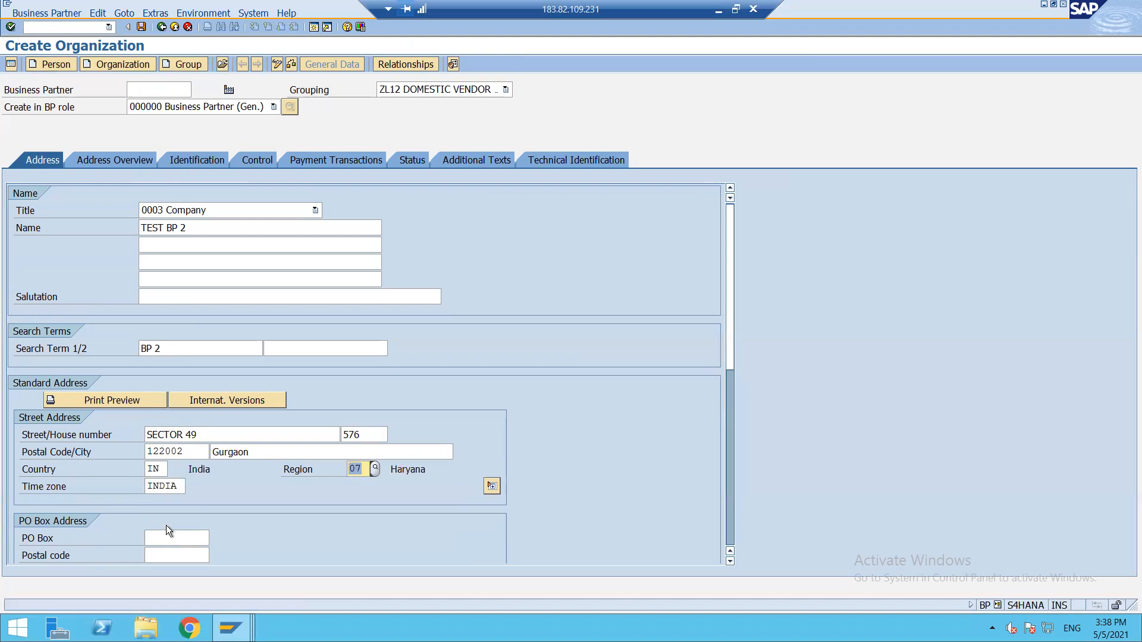
Set language to English, save the partner, switch to change mode, then bring up Excel notes.
scroll(166, 526, down, 2)
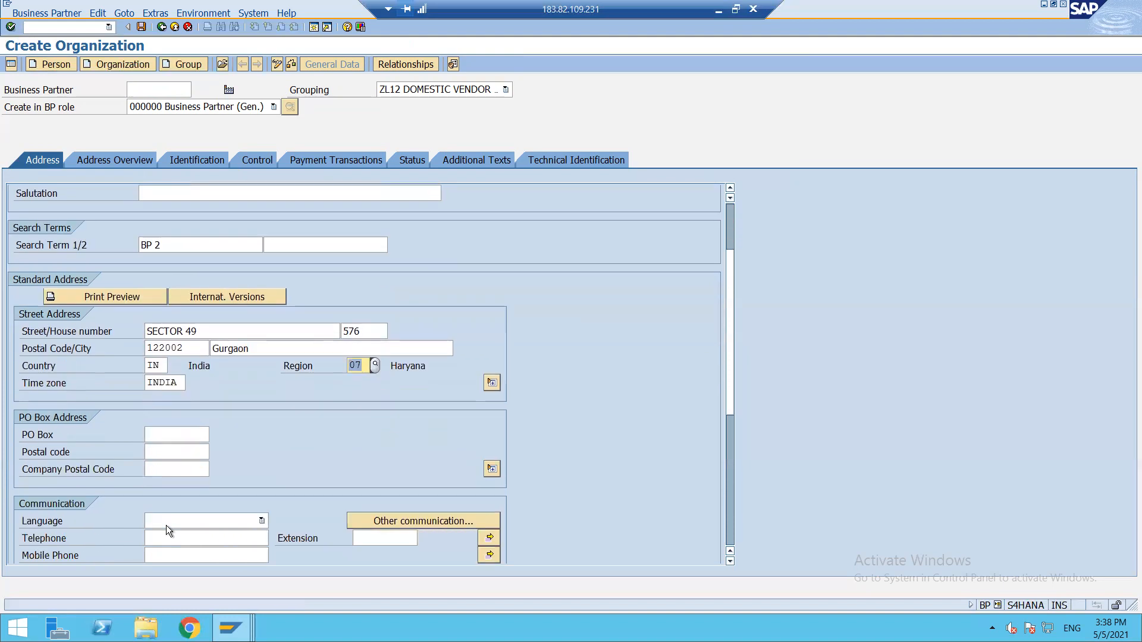
click(206, 520)
key(e)
key(n)
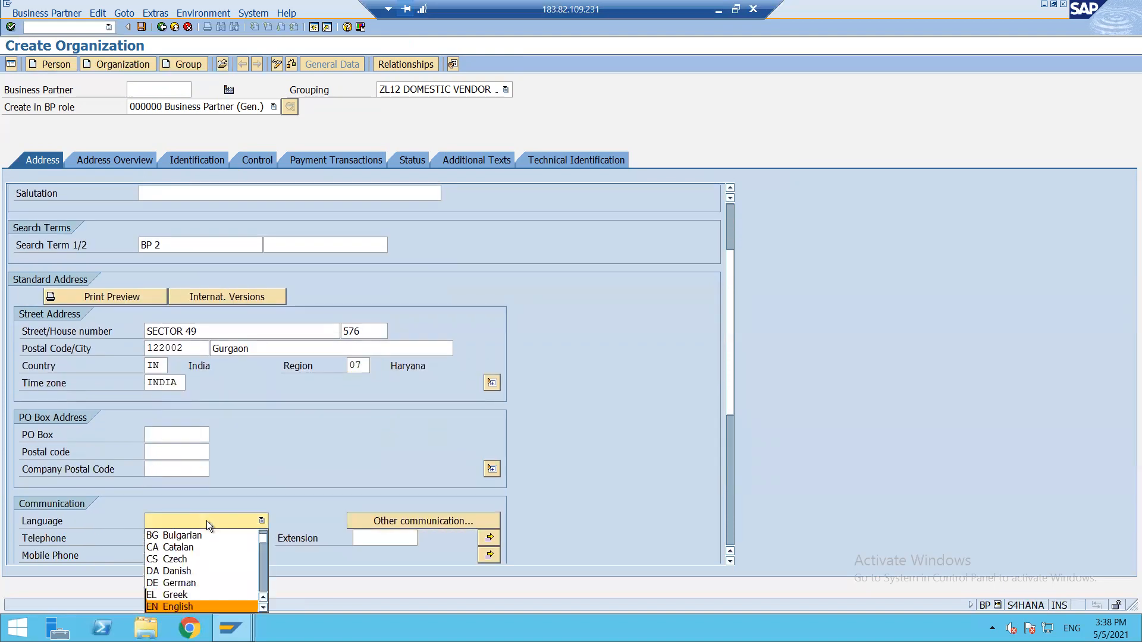
click(183, 605)
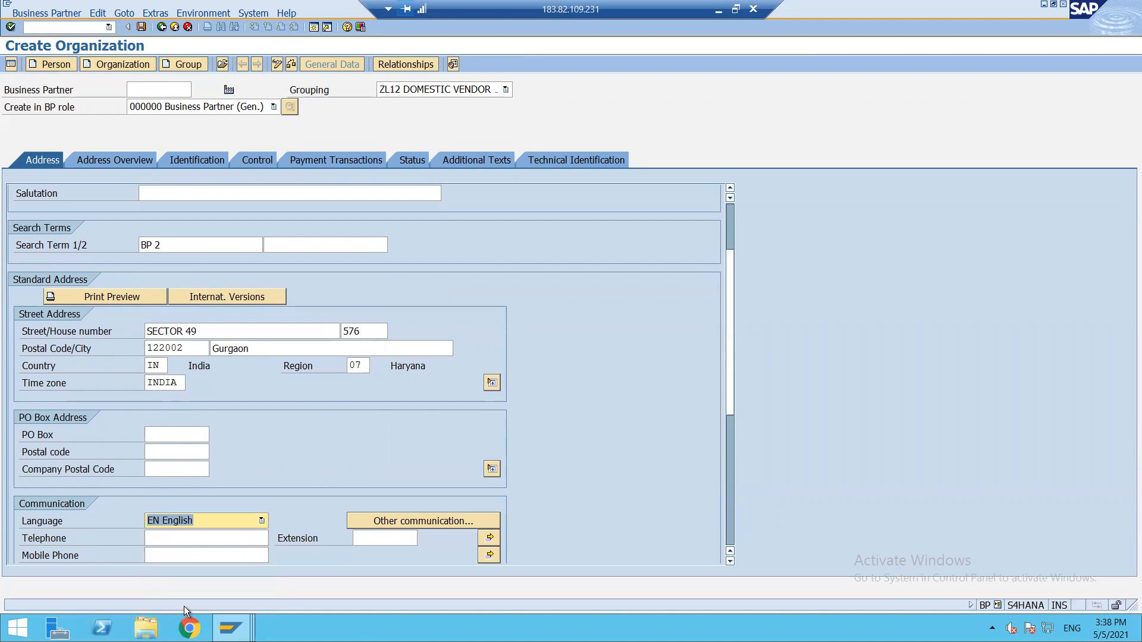
click(140, 27)
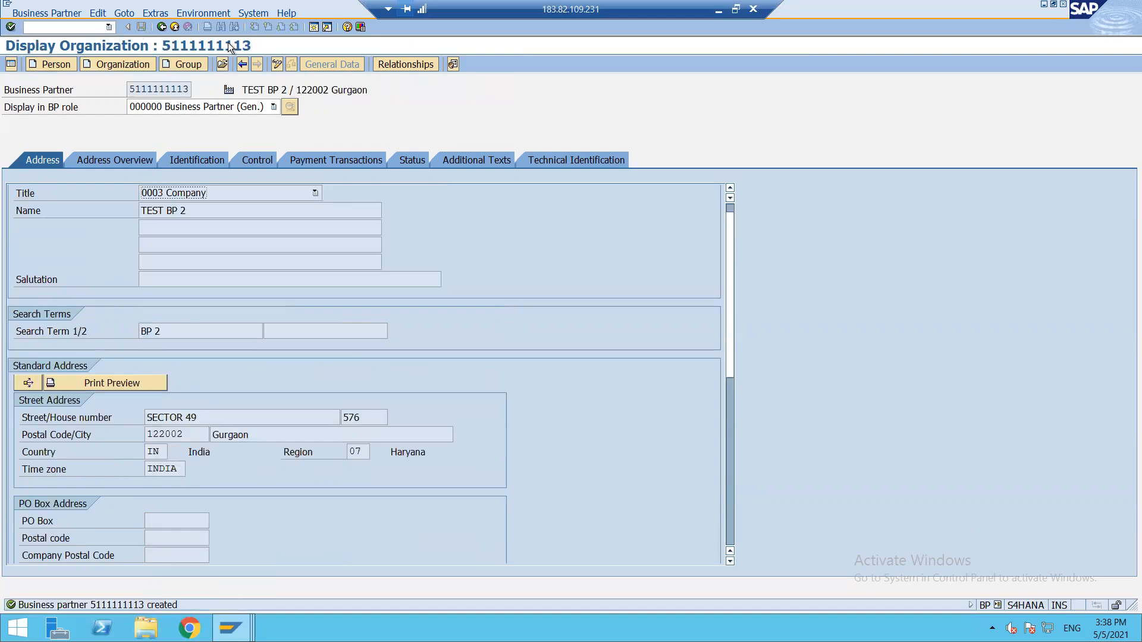
click(276, 62)
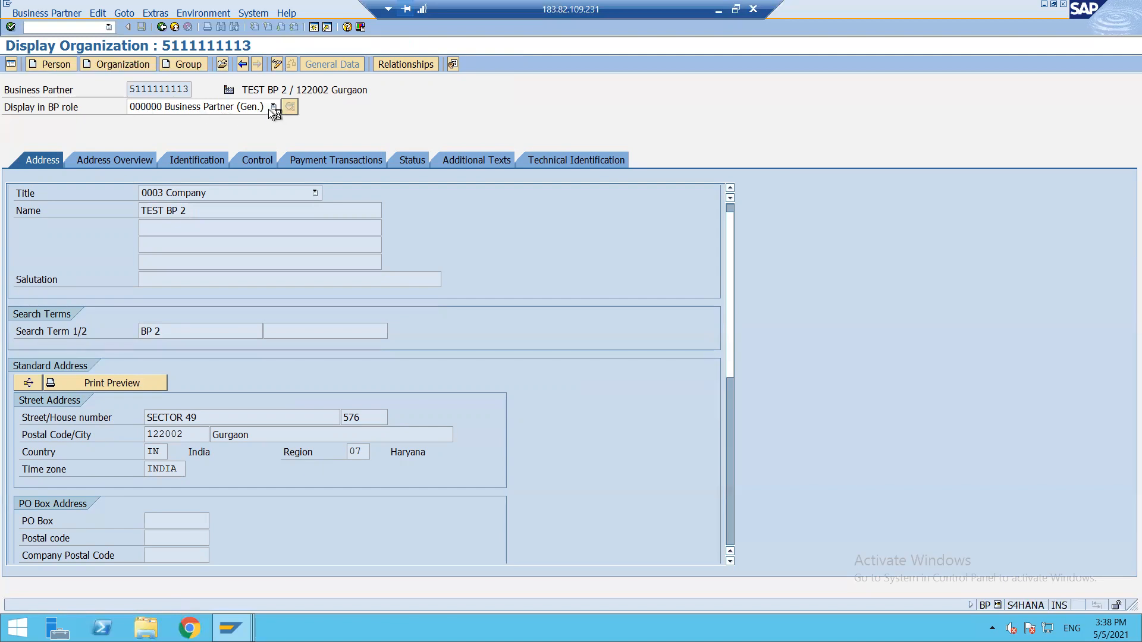
click(718, 12)
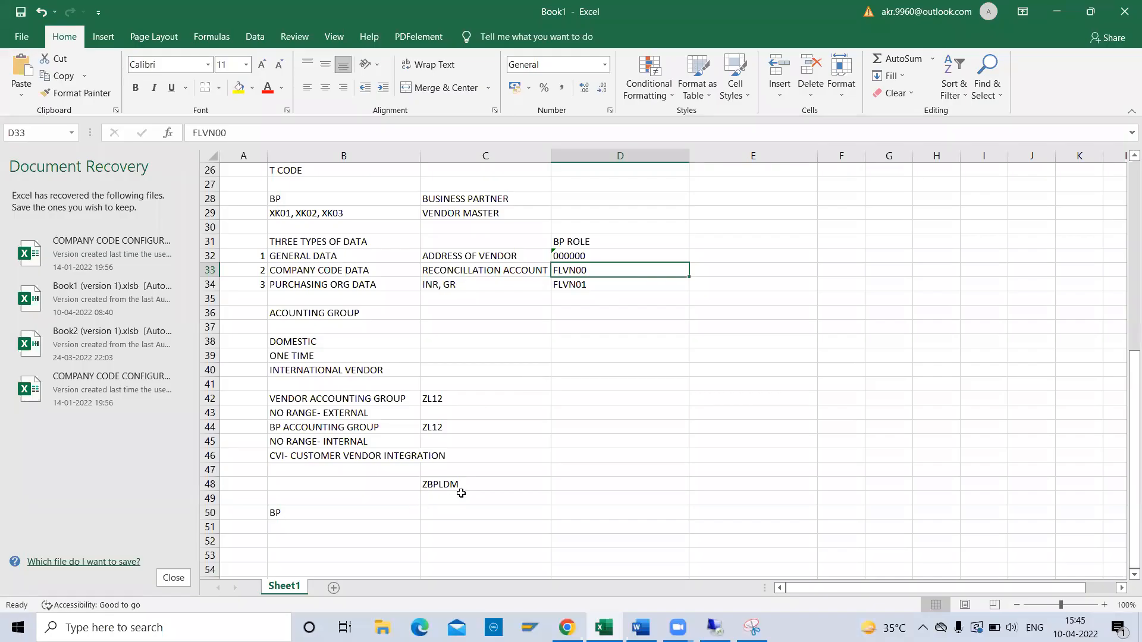
Switch from the Excel notes back to SAP, where TEST BP 2 is in change mode.
key(alt+Tab)
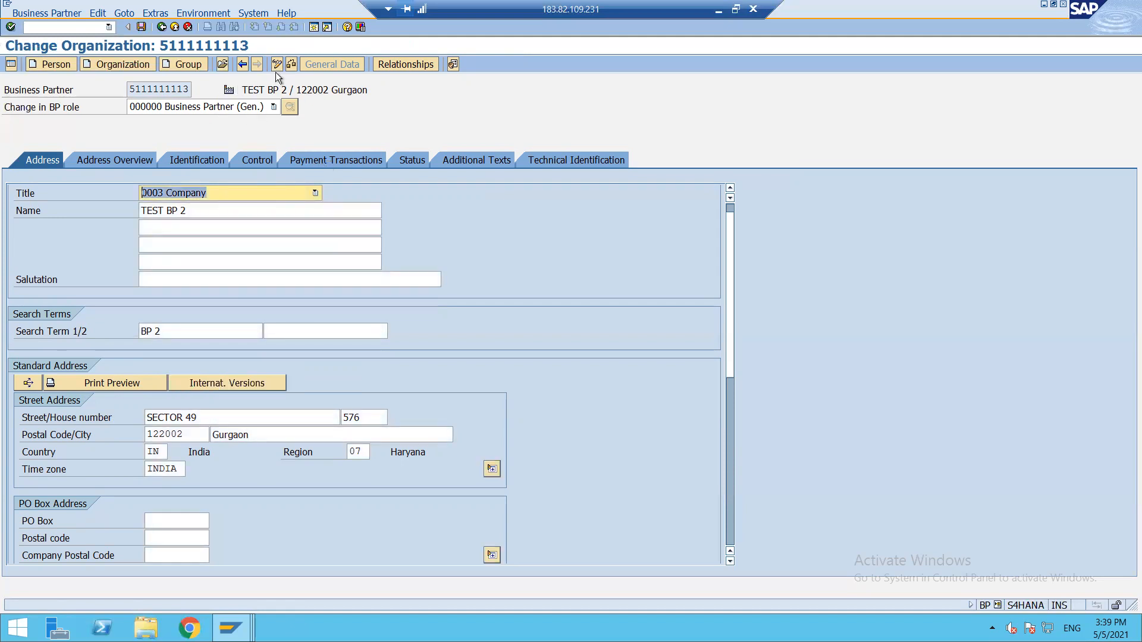
Change TEST BP 2's BP role to ZBPLDMX DOMESTIC VENDOR.
click(272, 108)
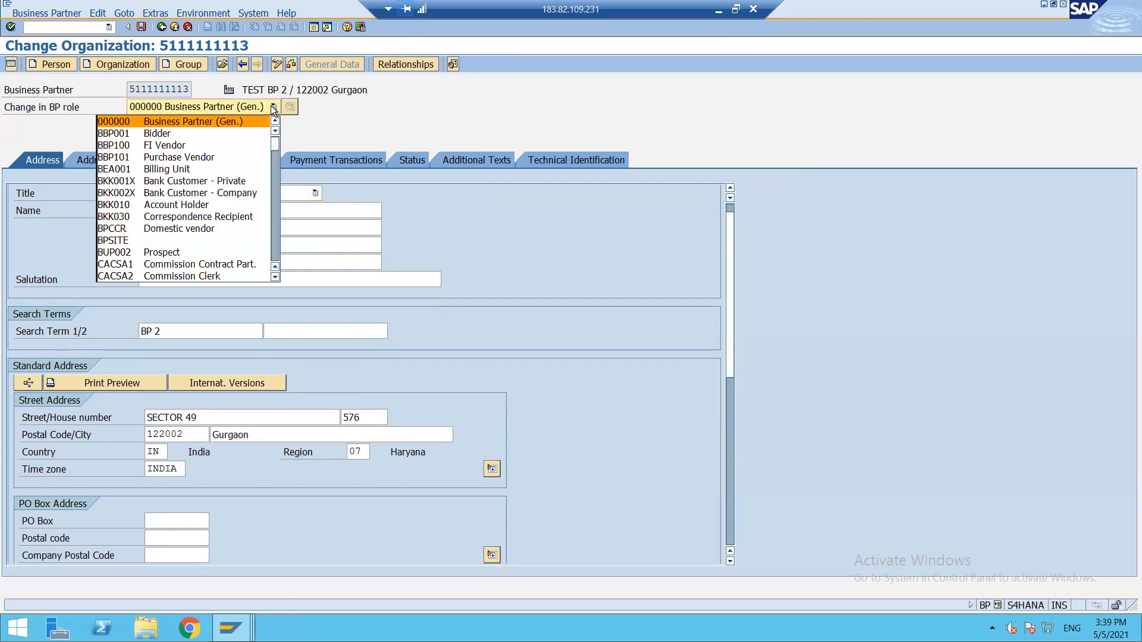
key(End)
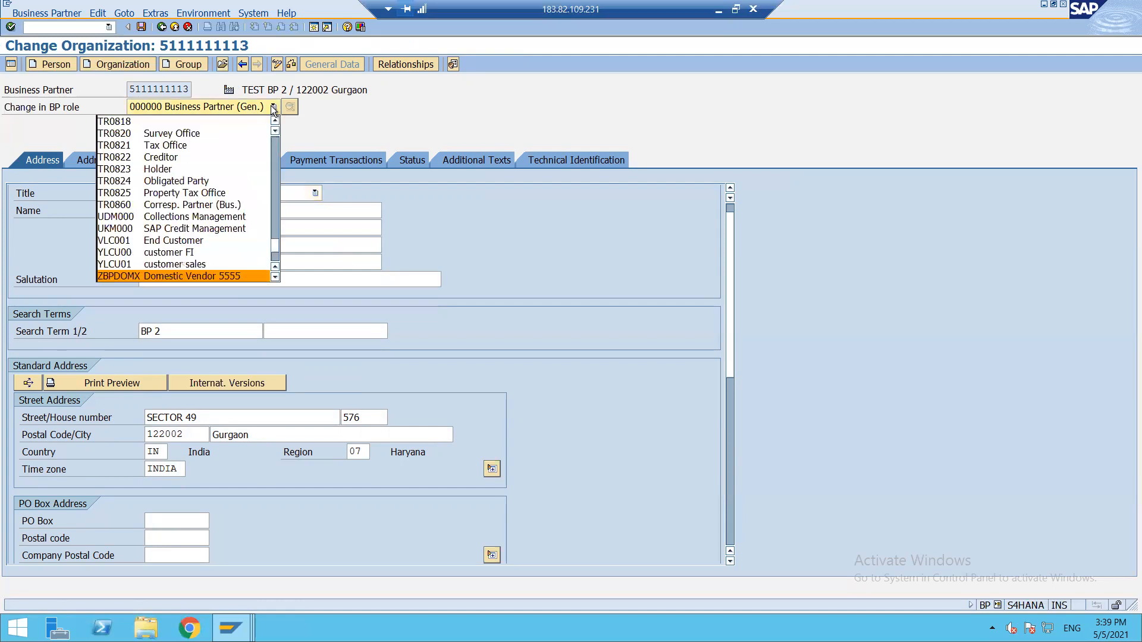
click(275, 277)
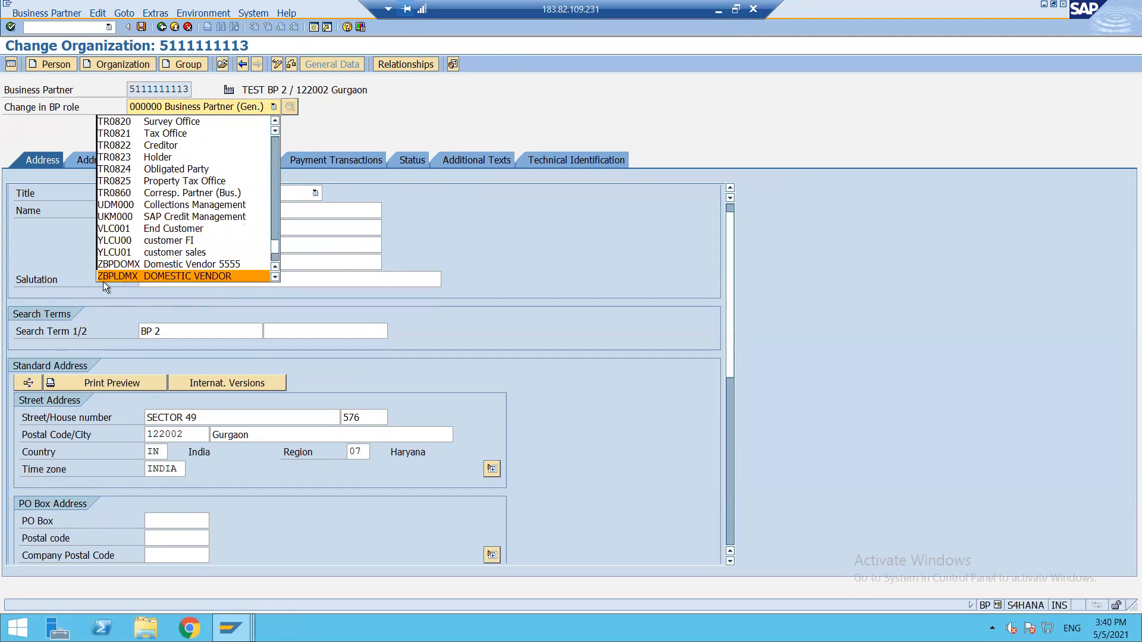
click(134, 276)
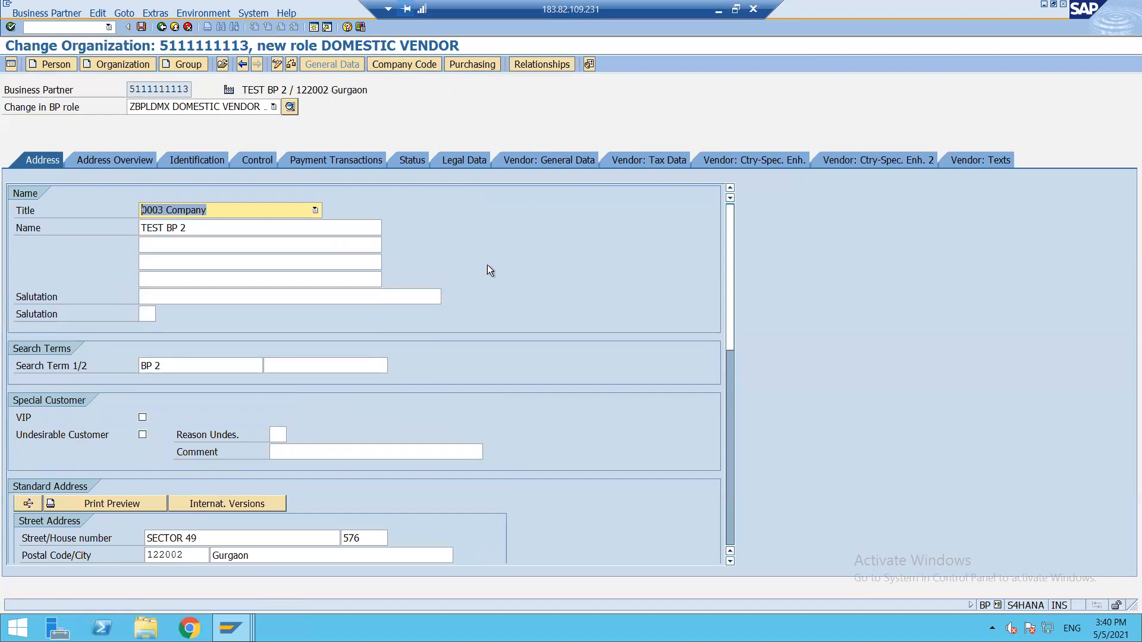
Open the Company Code data and switch company code to enter a new one.
click(401, 66)
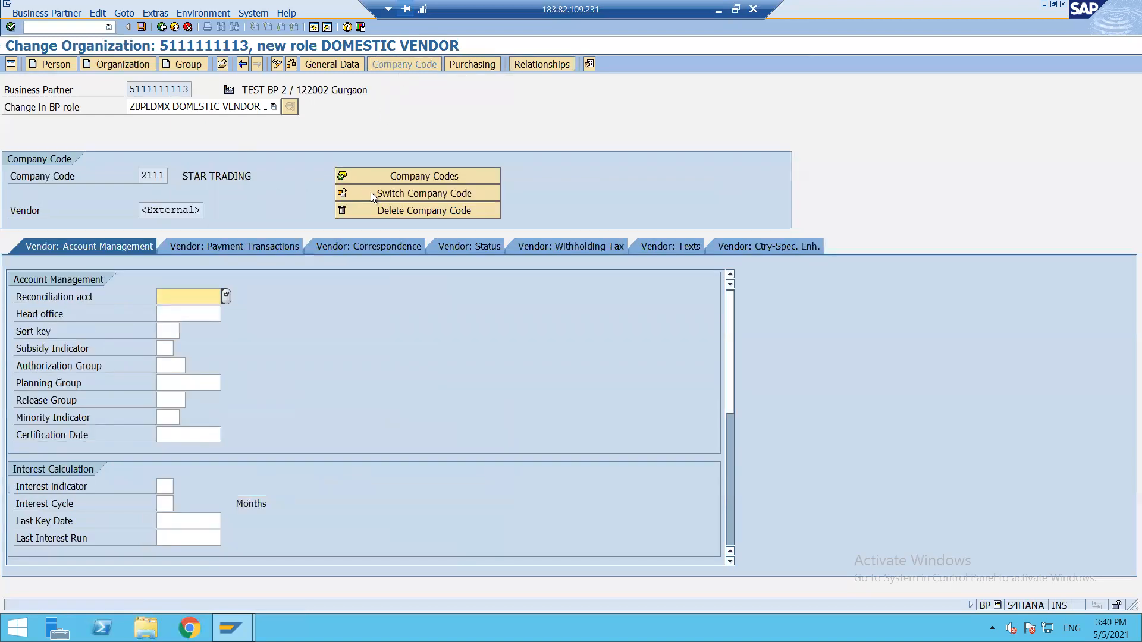
click(370, 191)
click(155, 178)
Choose company code ZL12 from history and set reconciliation account 21100000.
click(155, 177)
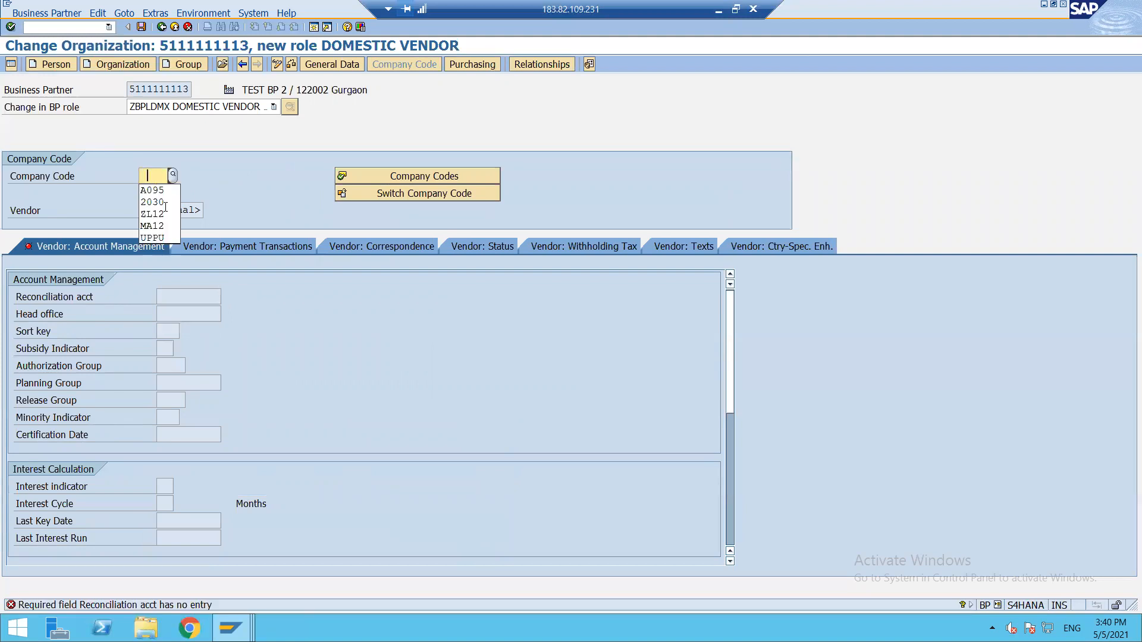
click(153, 214)
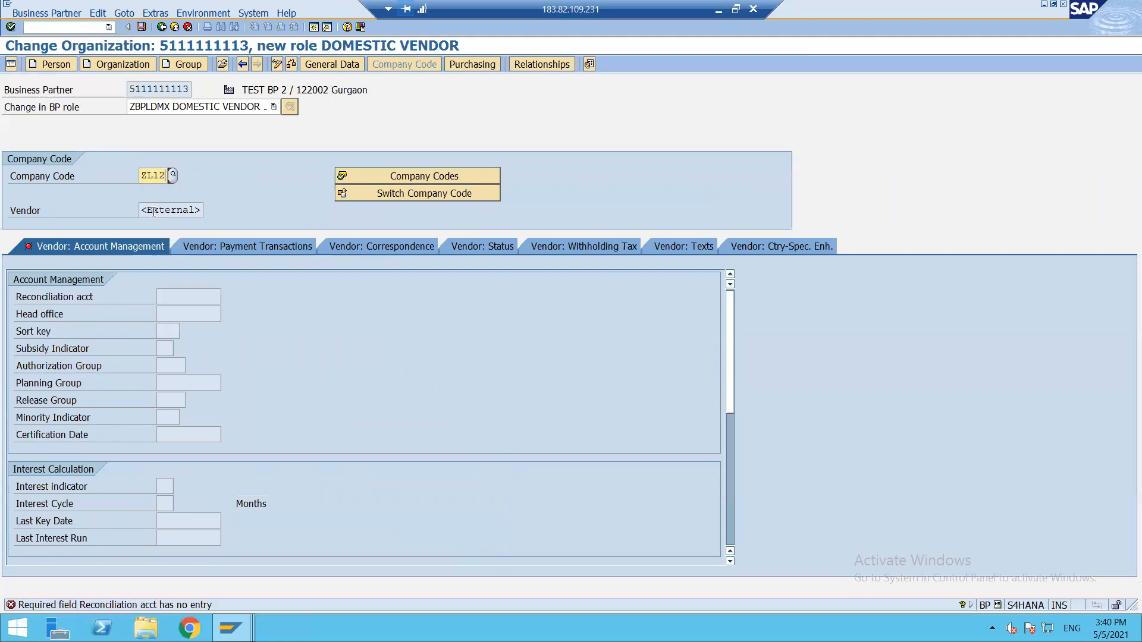
click(174, 296)
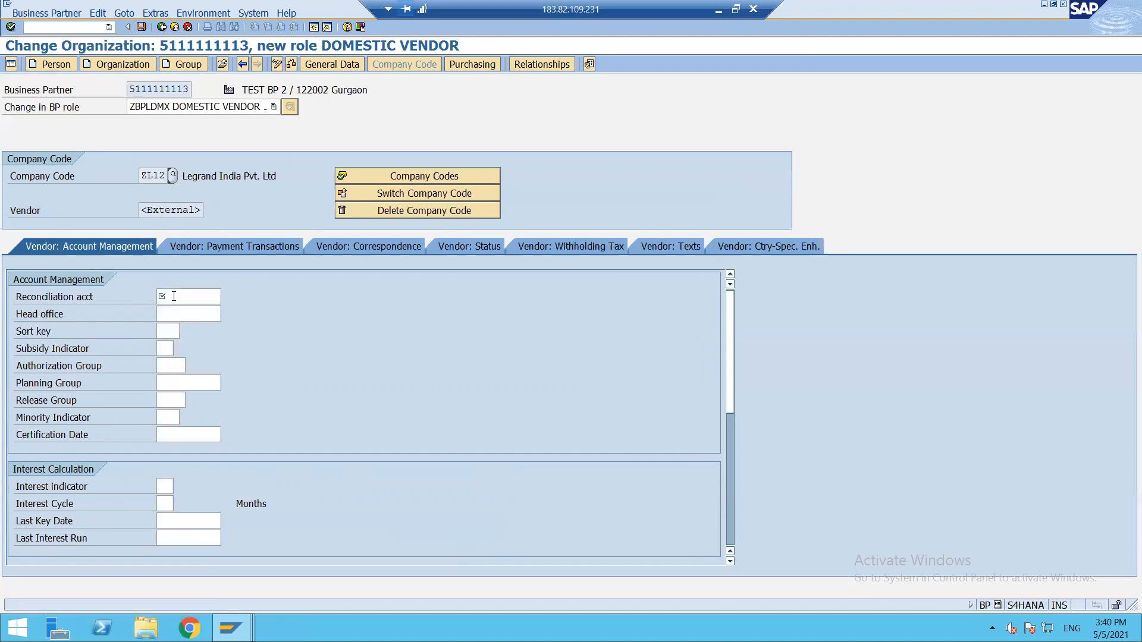
click(174, 296)
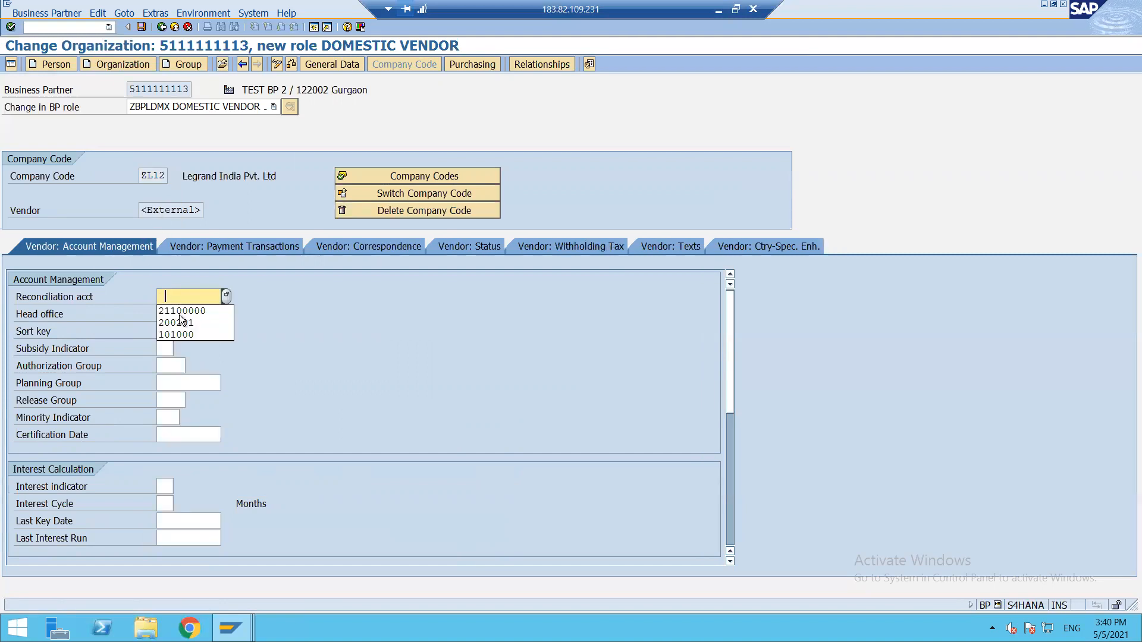
click(183, 311)
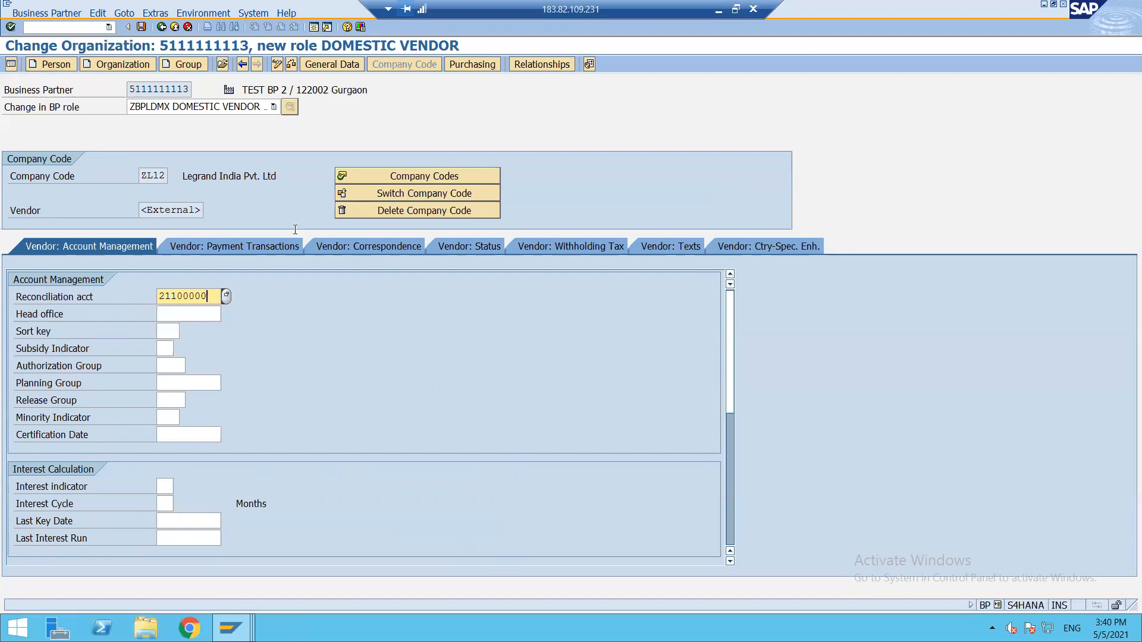
Enter purchasing organization ZL12 with order currency INR.
click(474, 65)
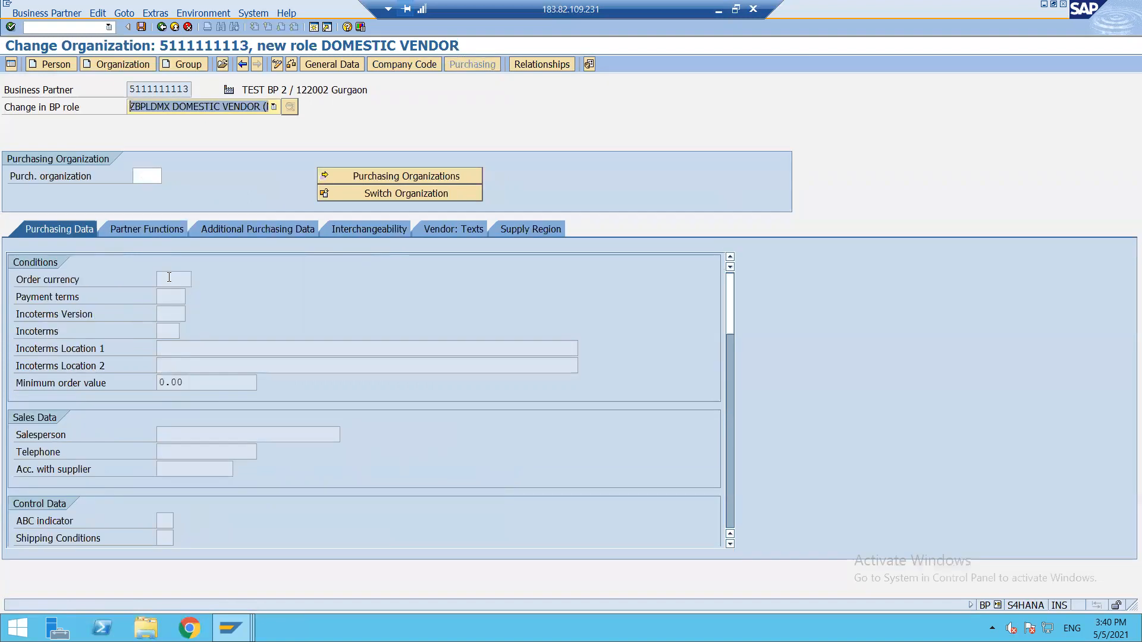
click(143, 174)
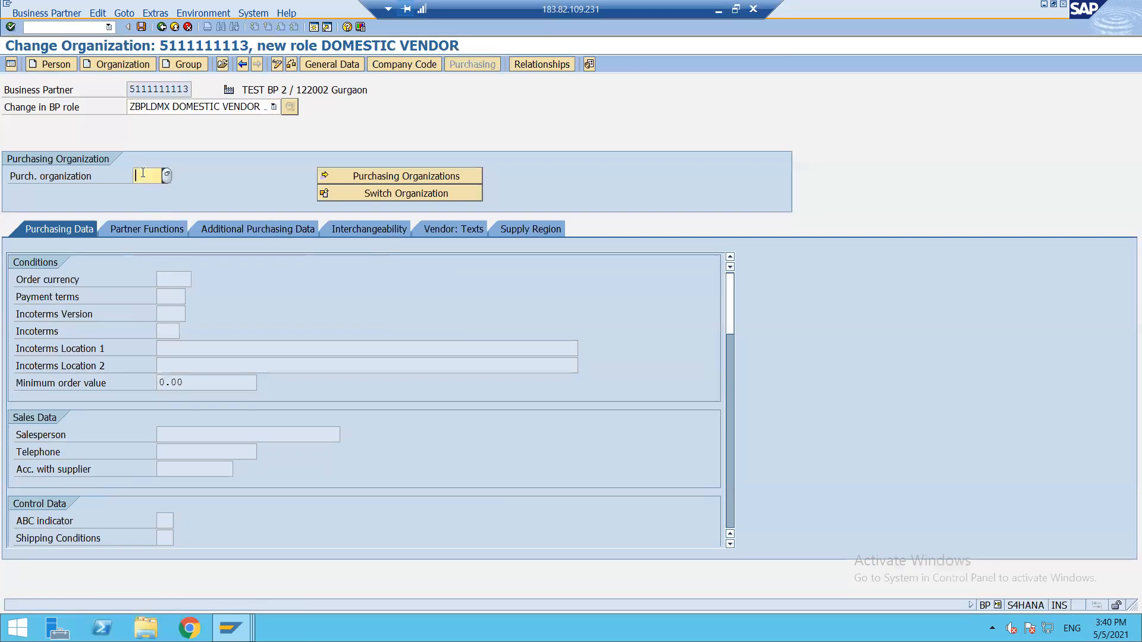
click(142, 175)
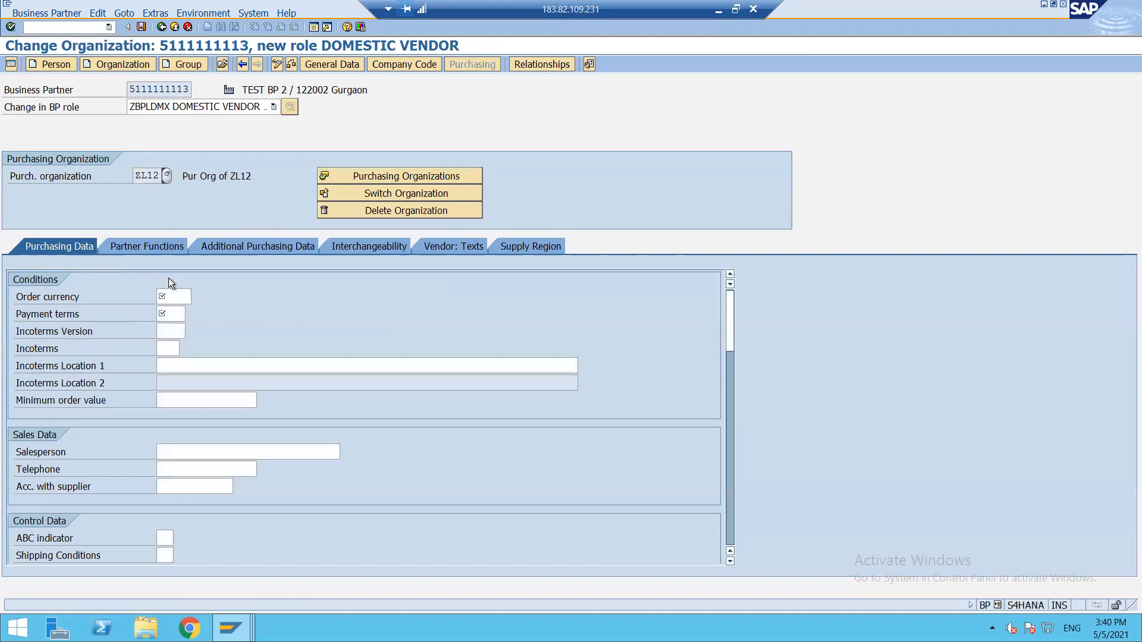
click(166, 296)
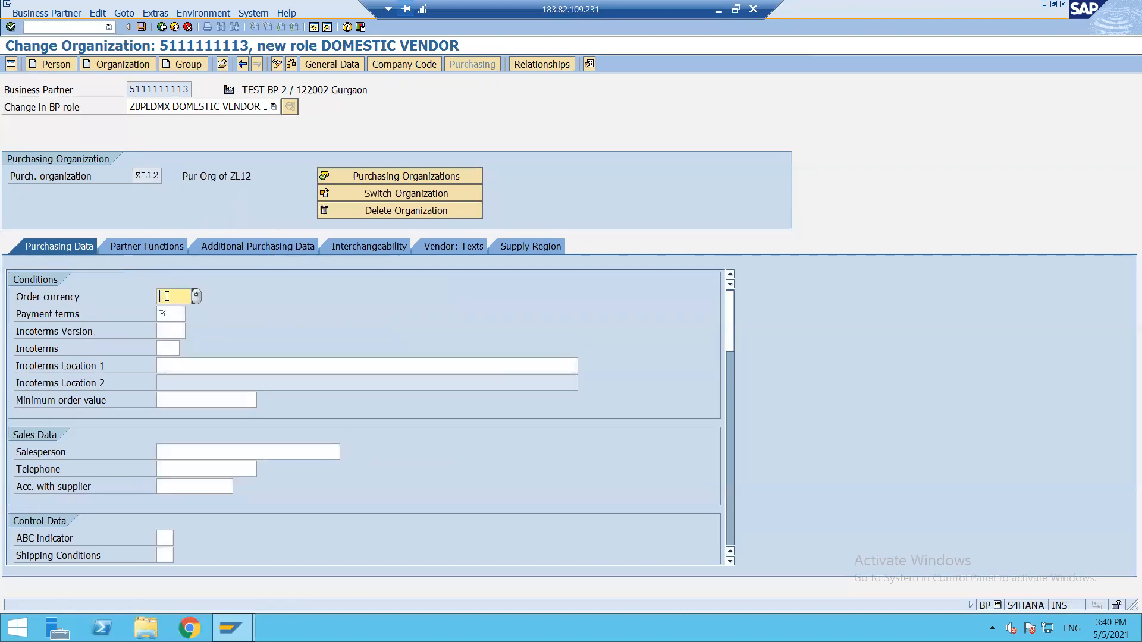
text(INR)
key(Tab)
Set payment terms 0001, tick GR-Based Inv. Verif., and save the vendor extension.
click(169, 314)
scroll(168, 329, down, 5)
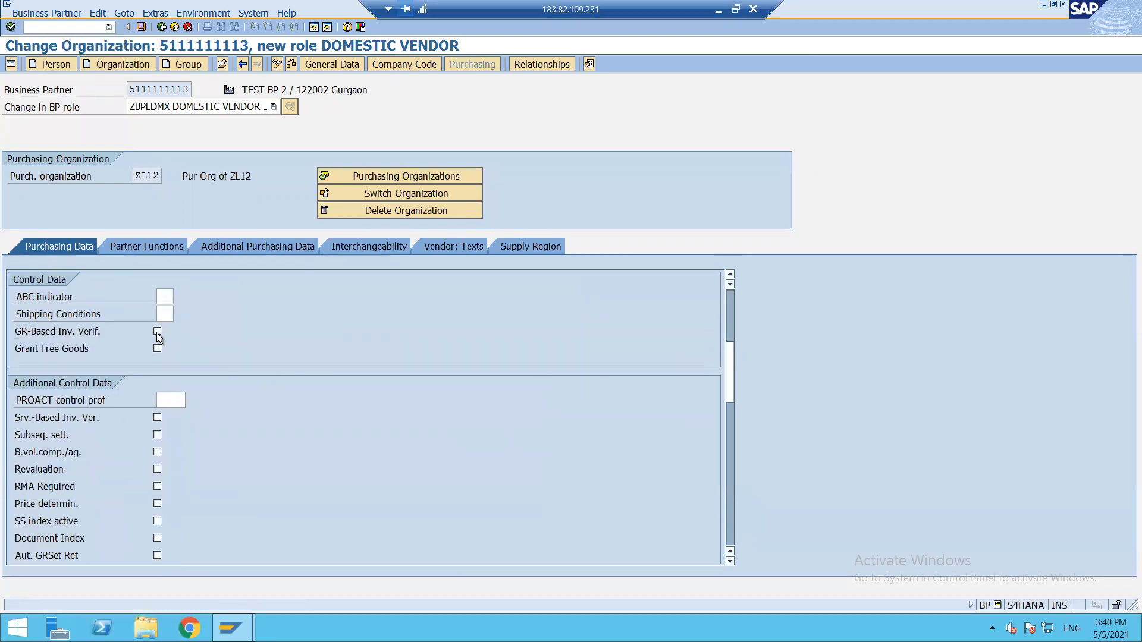
click(157, 331)
scroll(240, 433, up, 2)
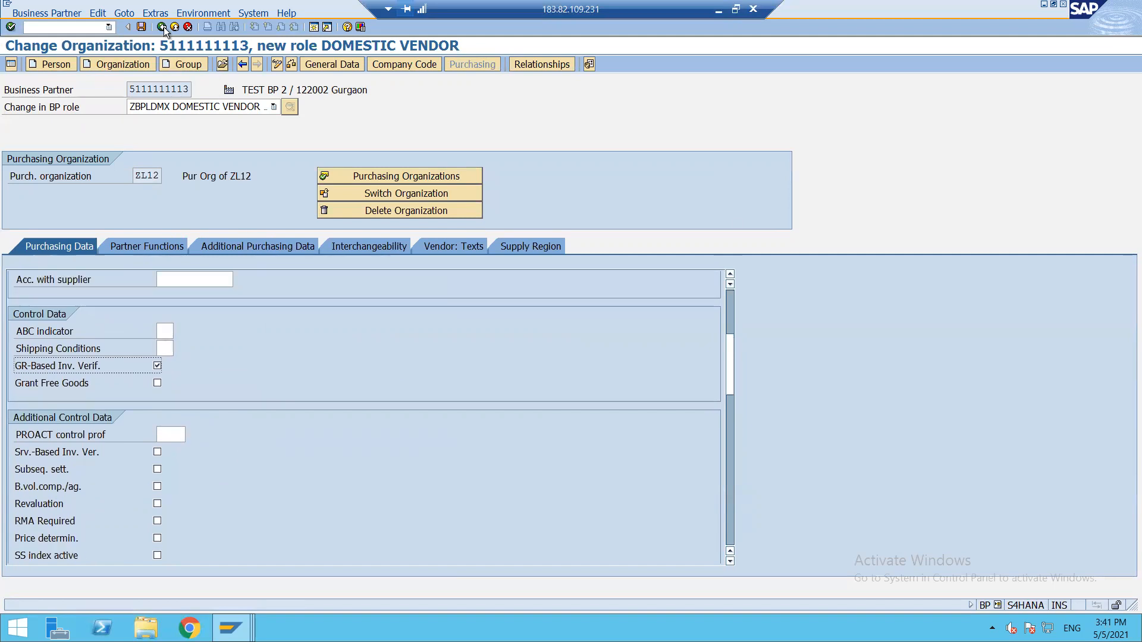
click(141, 27)
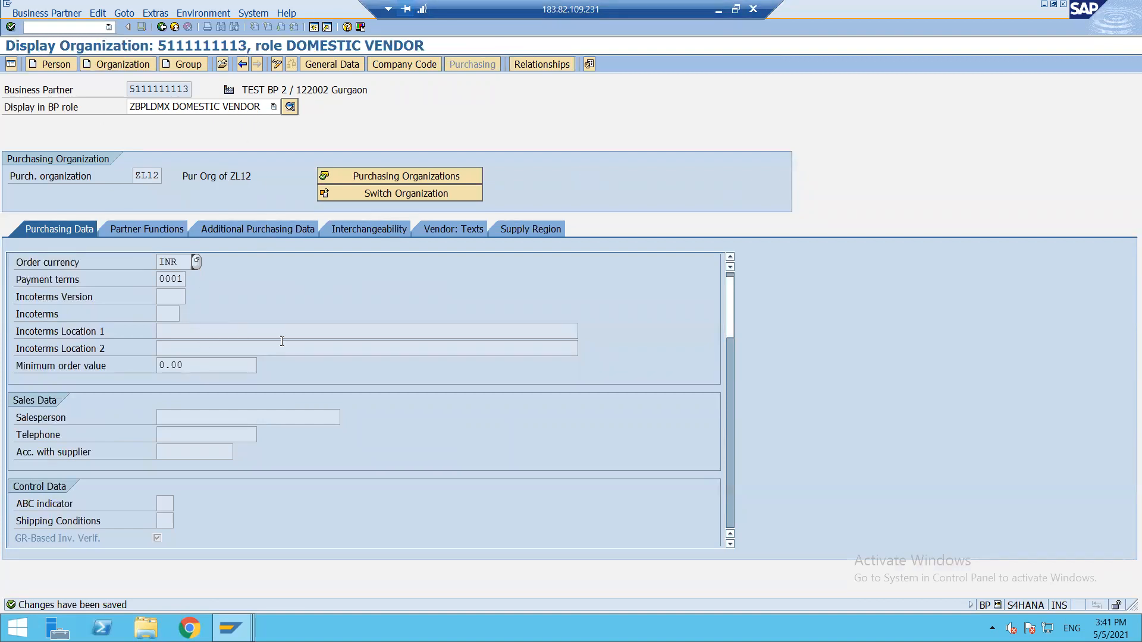
click(275, 63)
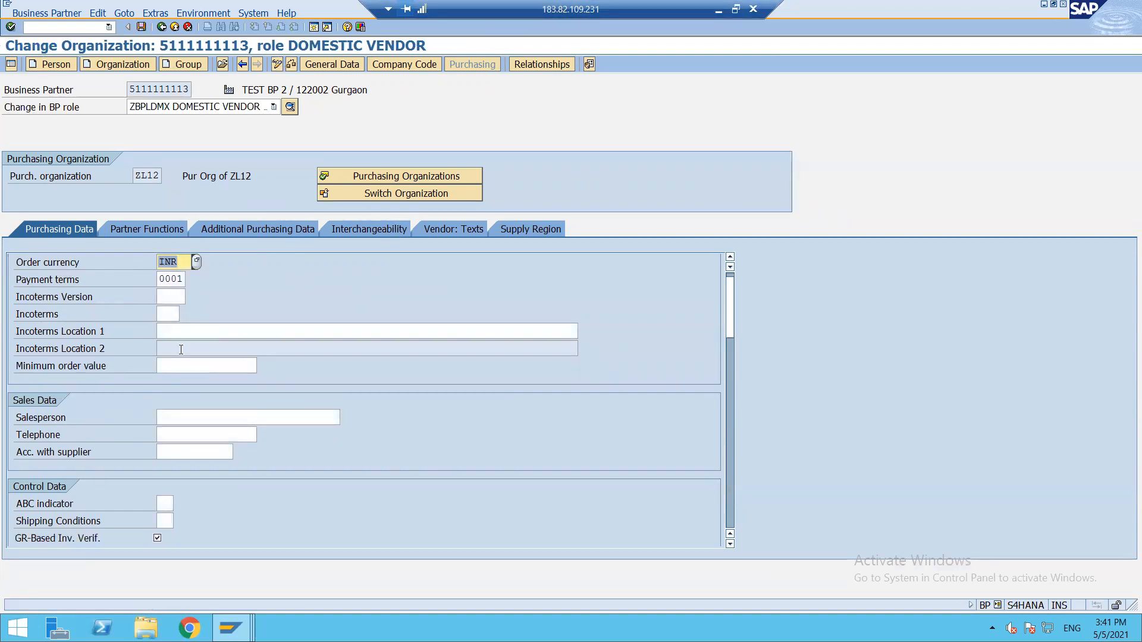
scroll(213, 402, down, 2)
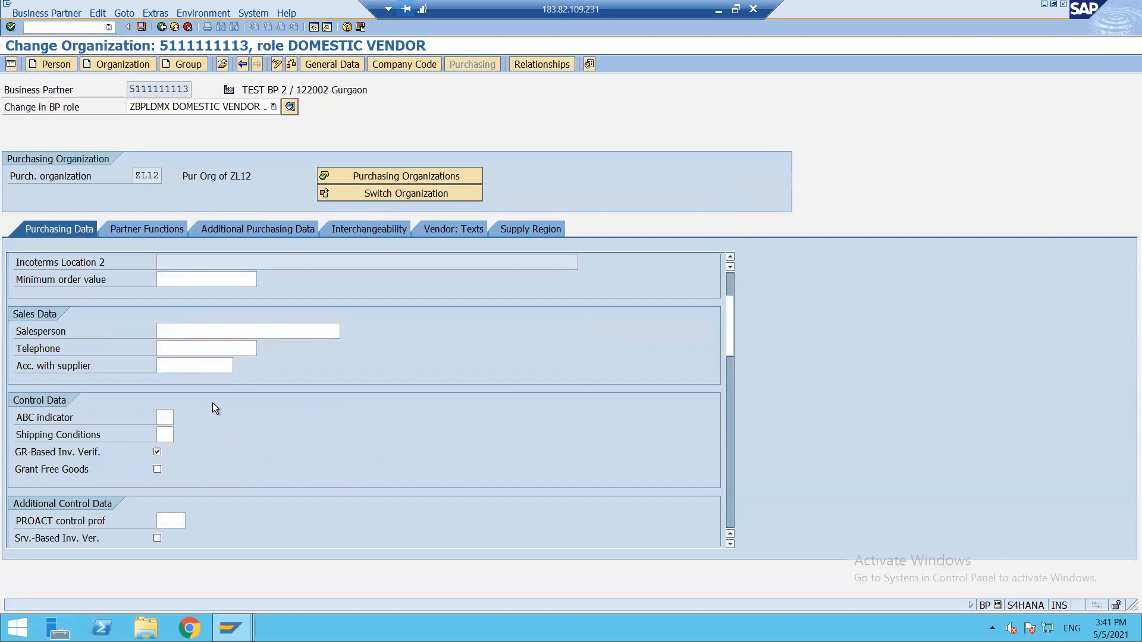
scroll(216, 408, down, 2)
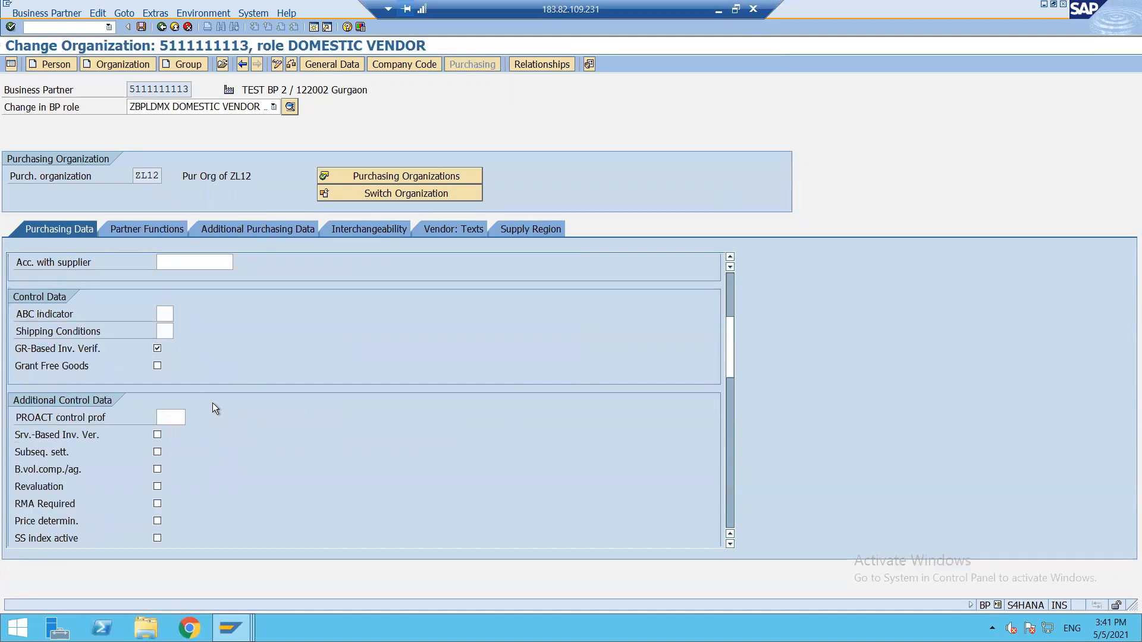
scroll(213, 403, down, 1)
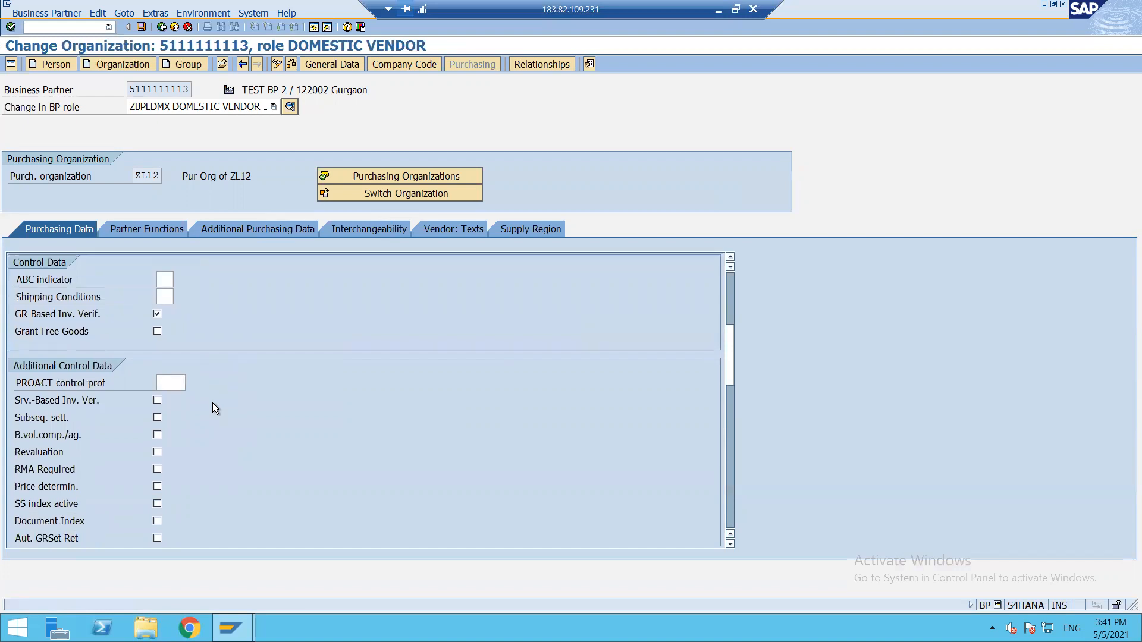
scroll(213, 403, down, 1)
scroll(213, 403, down, 1)
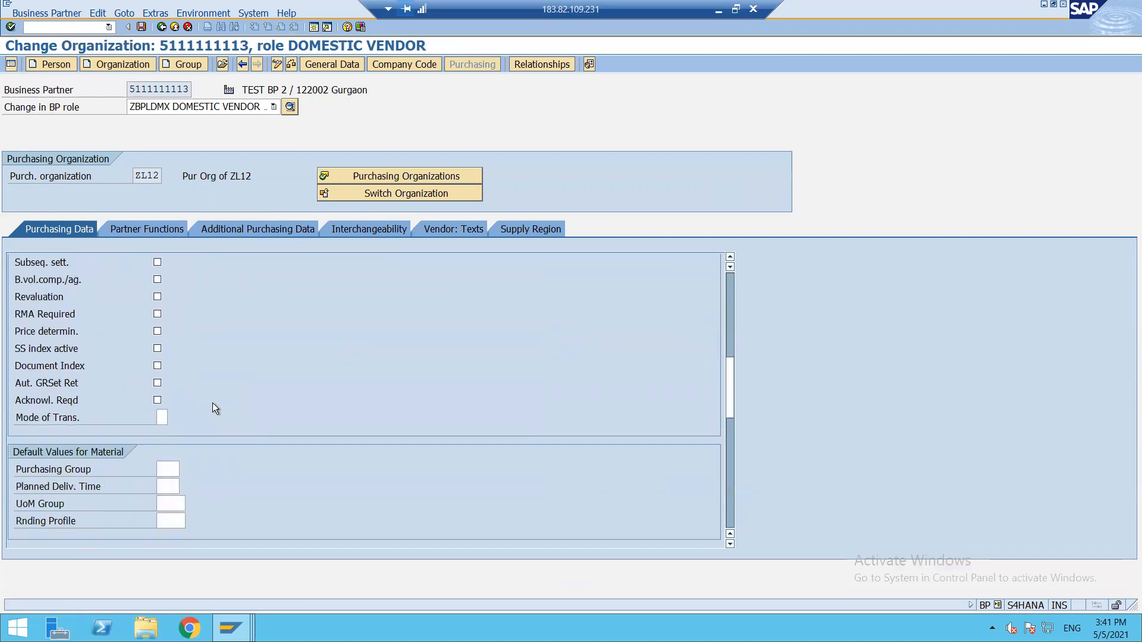
scroll(213, 404, down, 1)
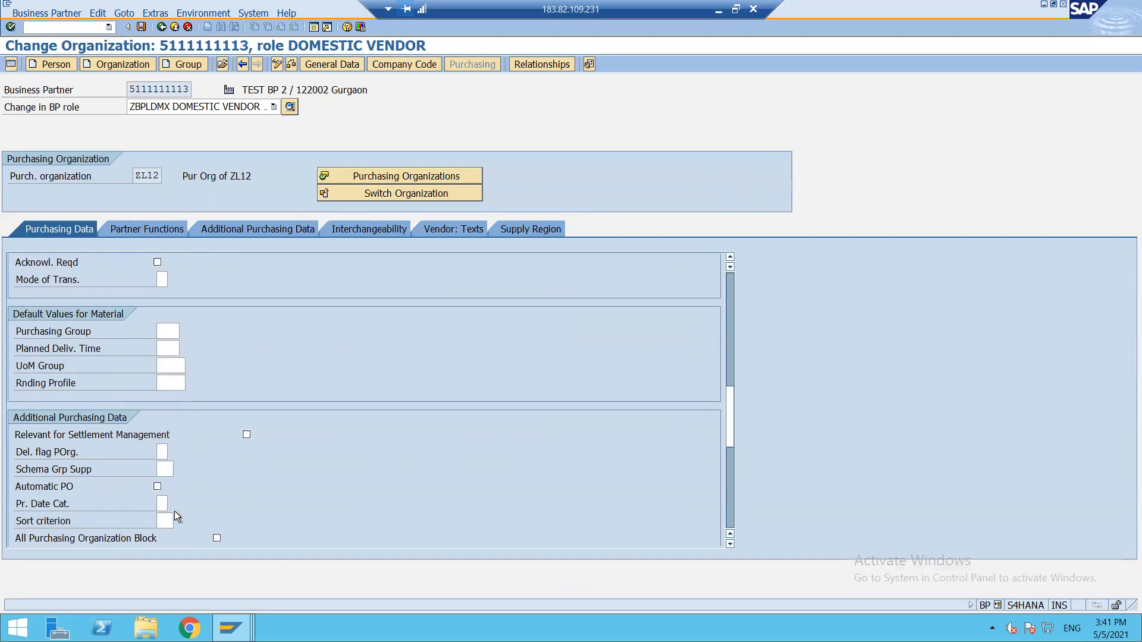
scroll(174, 516, down, 1)
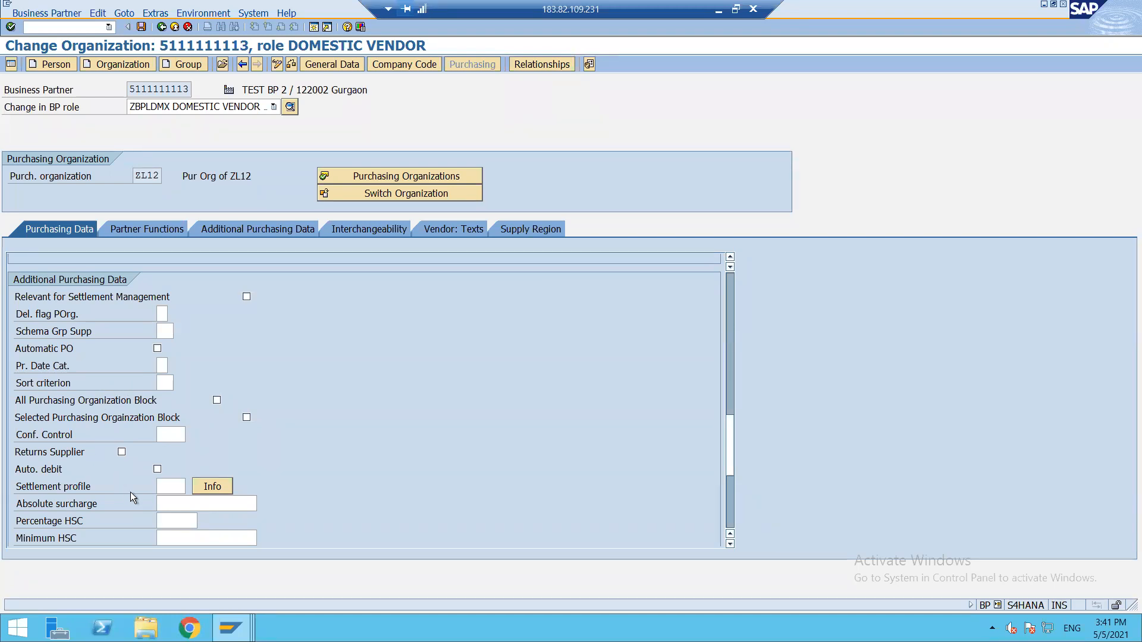
scroll(130, 492, down, 2)
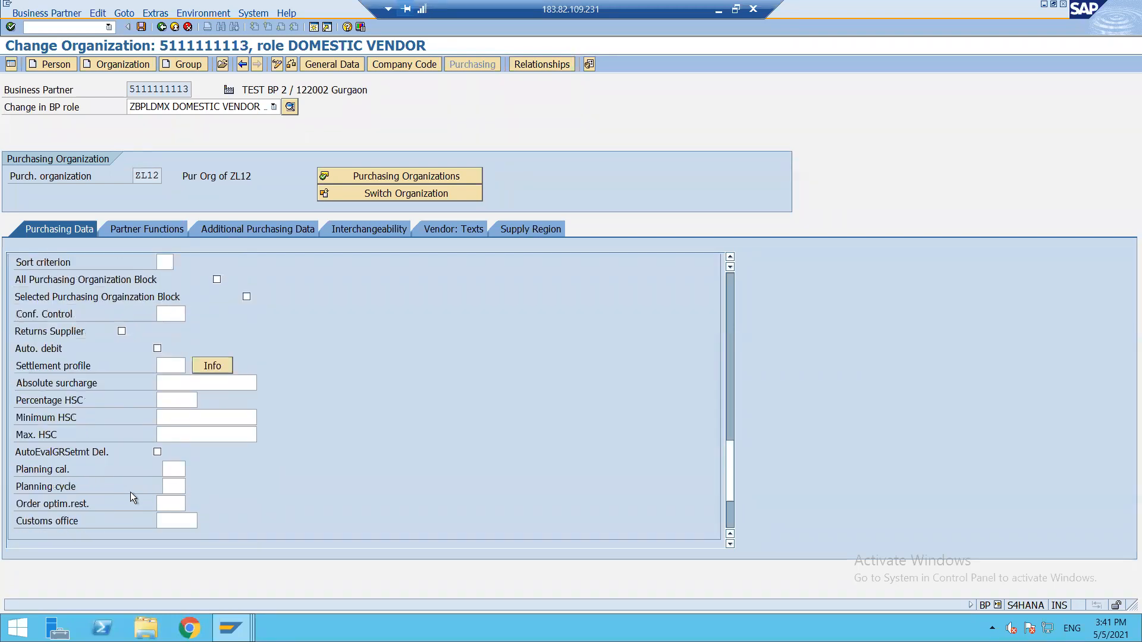
scroll(130, 492, down, 2)
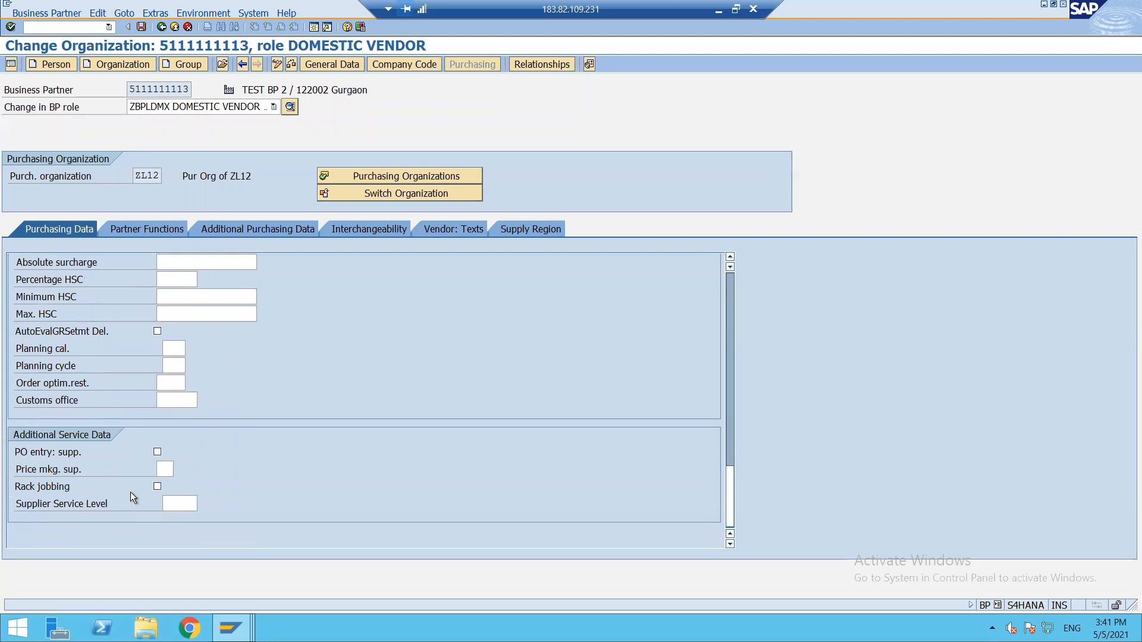
scroll(130, 491, up, 3)
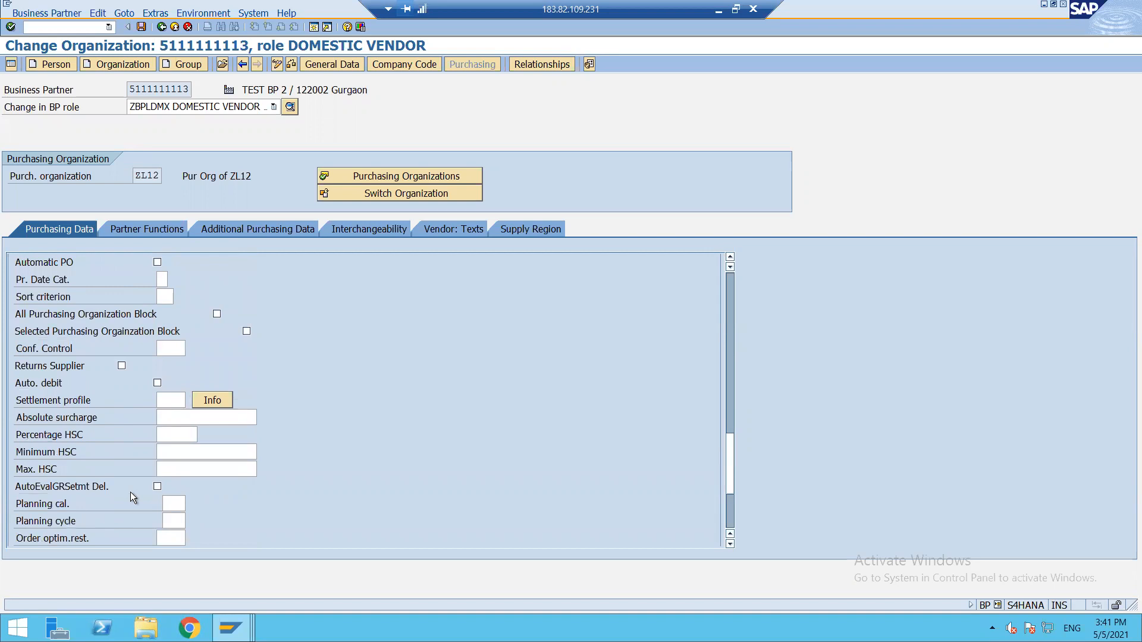
scroll(130, 491, up, 2)
scroll(131, 492, up, 2)
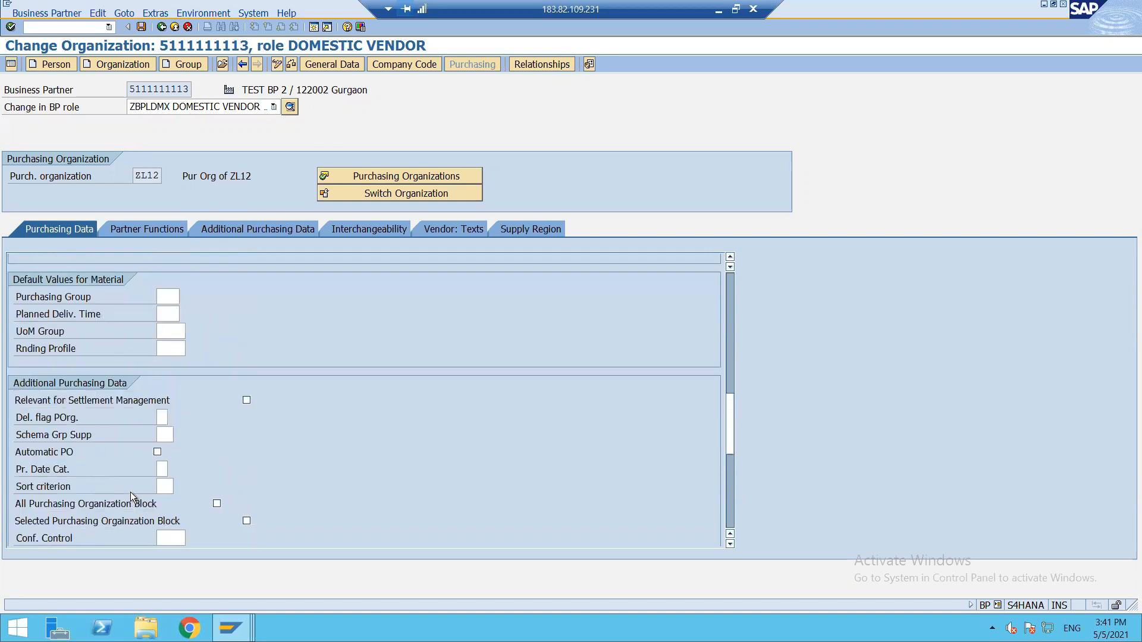
scroll(130, 492, up, 3)
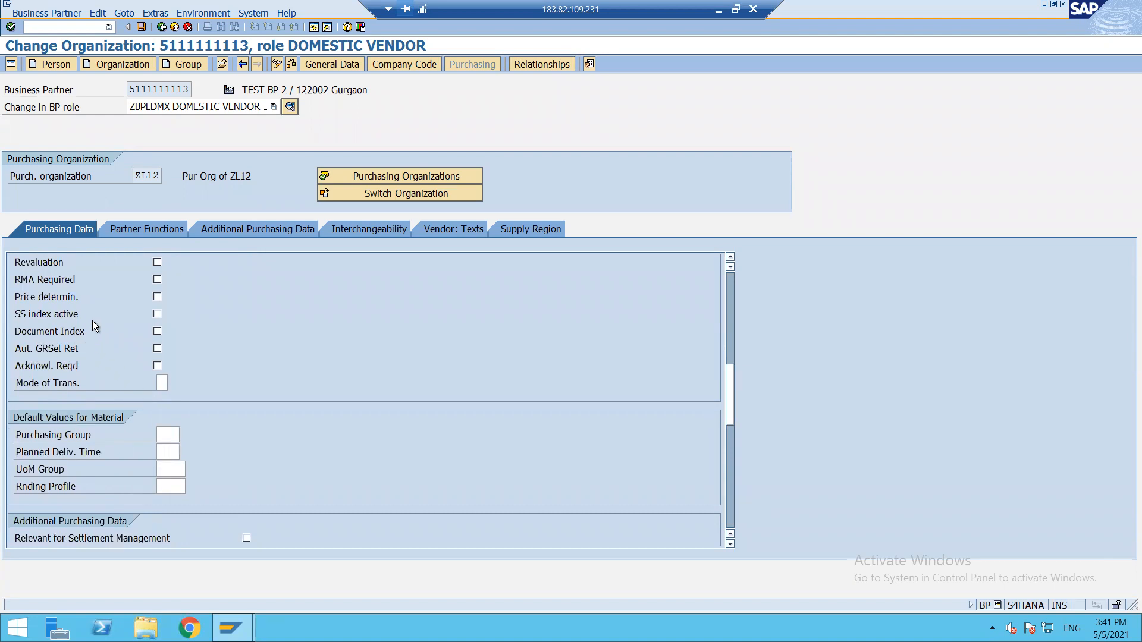
scroll(116, 295, up, 1)
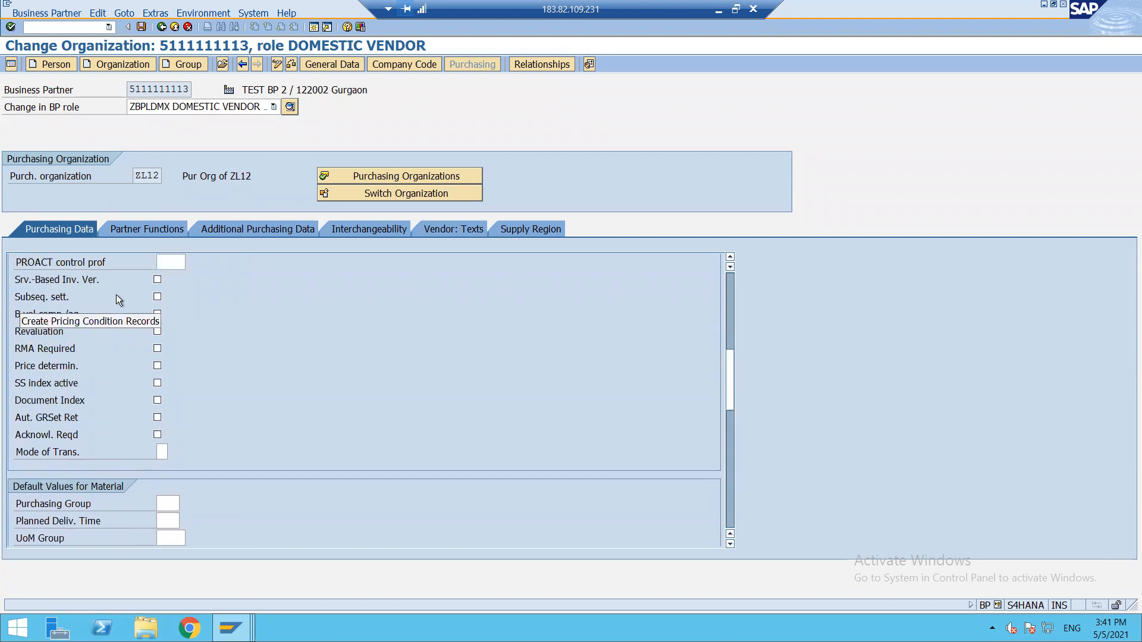
scroll(116, 294, up, 1)
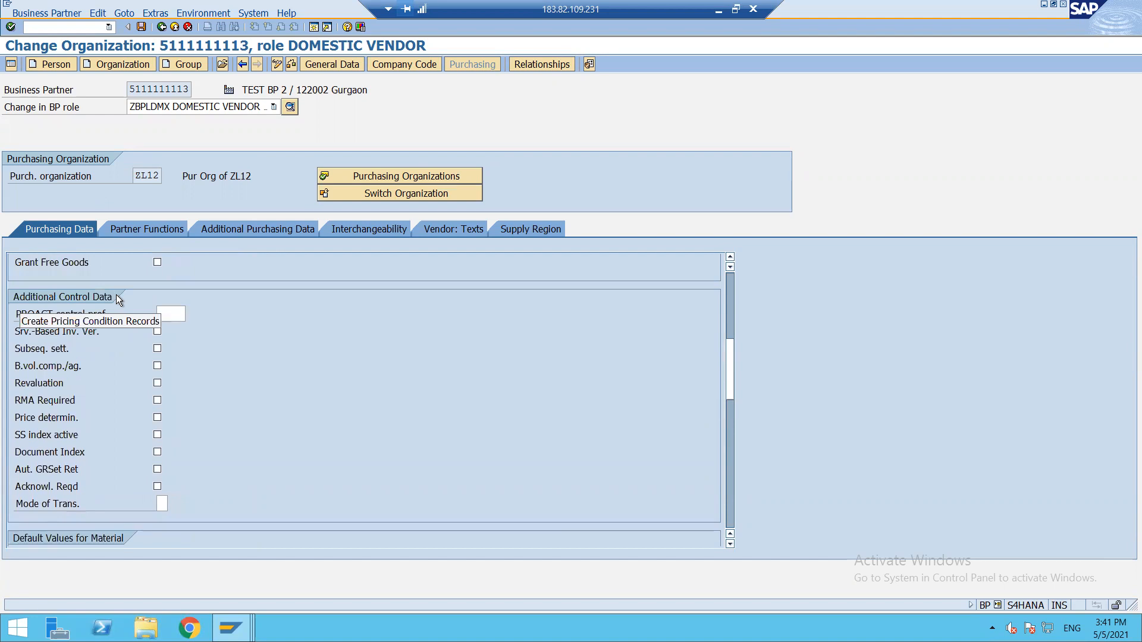
scroll(116, 294, up, 1)
scroll(116, 299, up, 1)
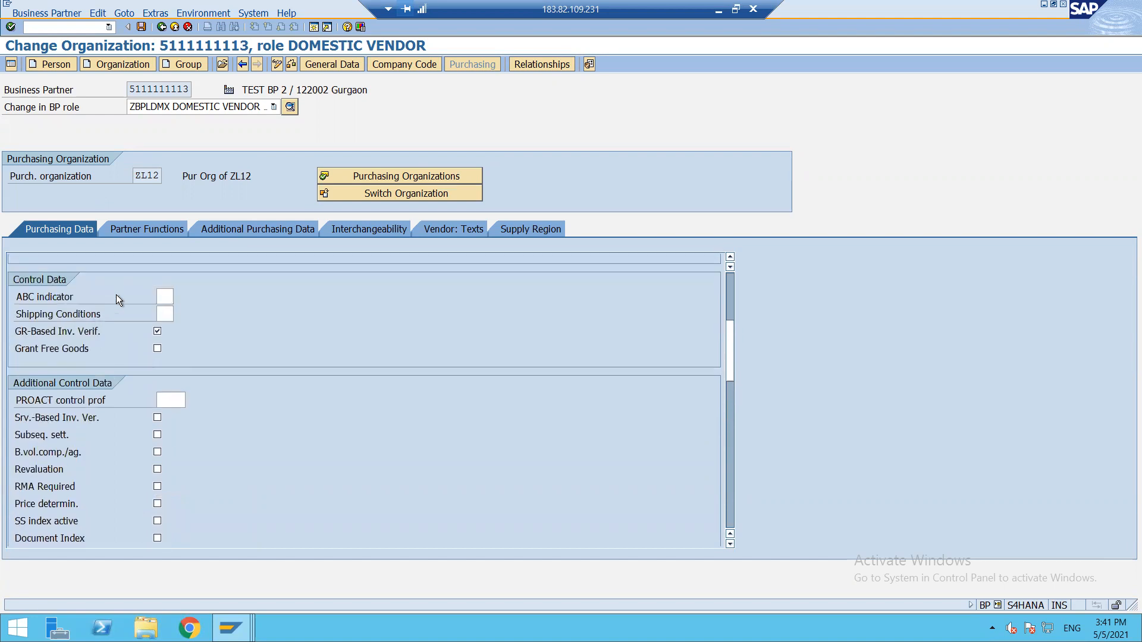
scroll(116, 295, up, 1)
scroll(116, 294, up, 4)
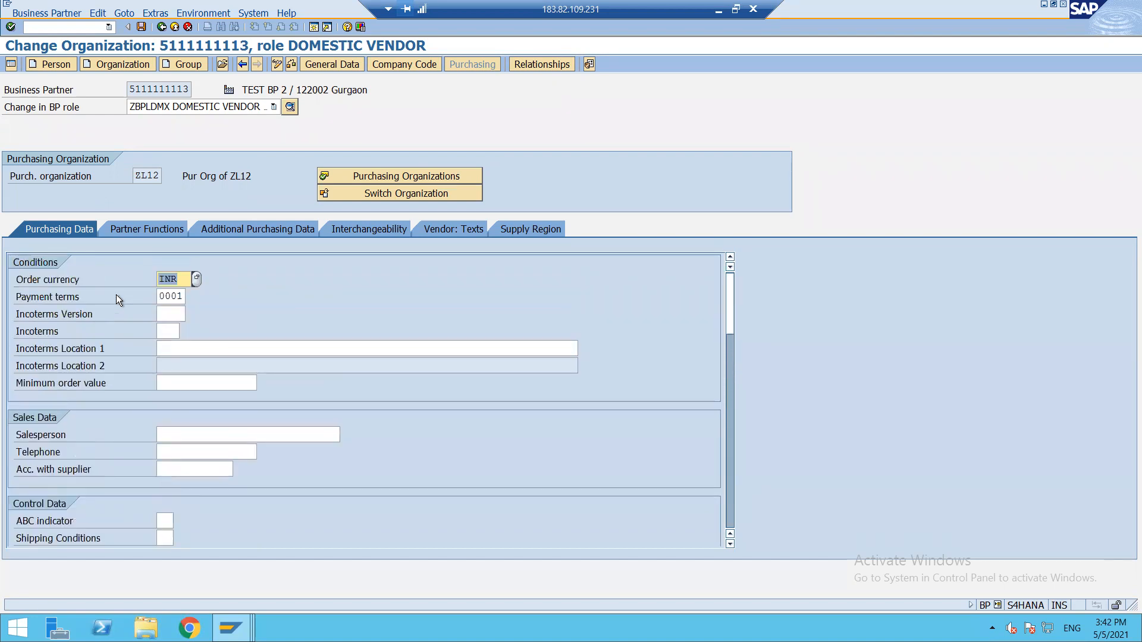
click(272, 230)
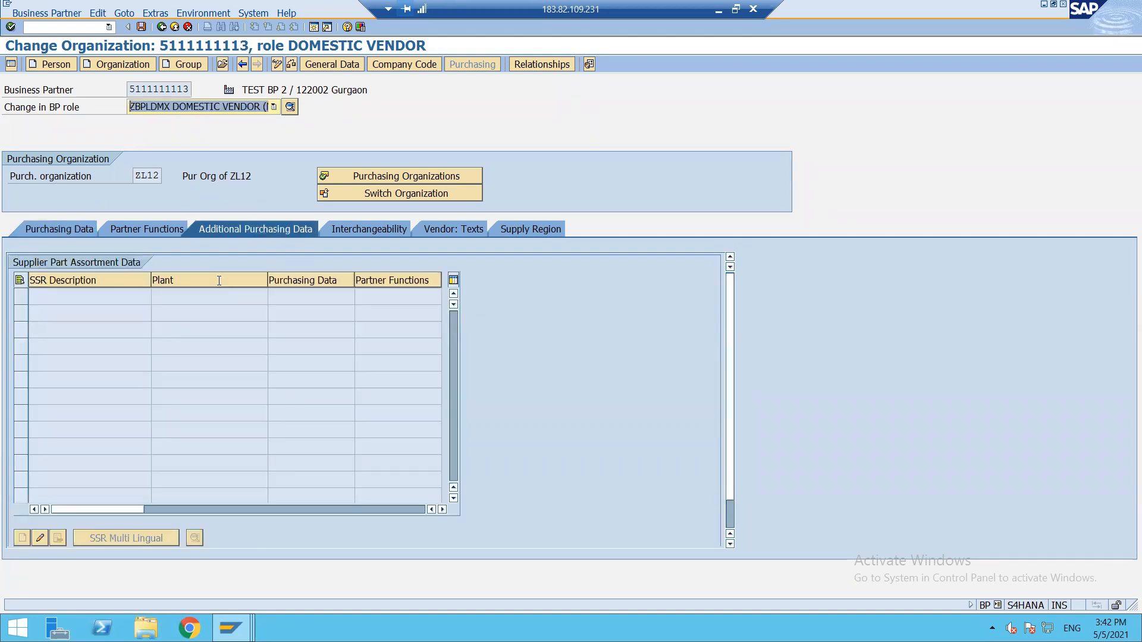
click(455, 230)
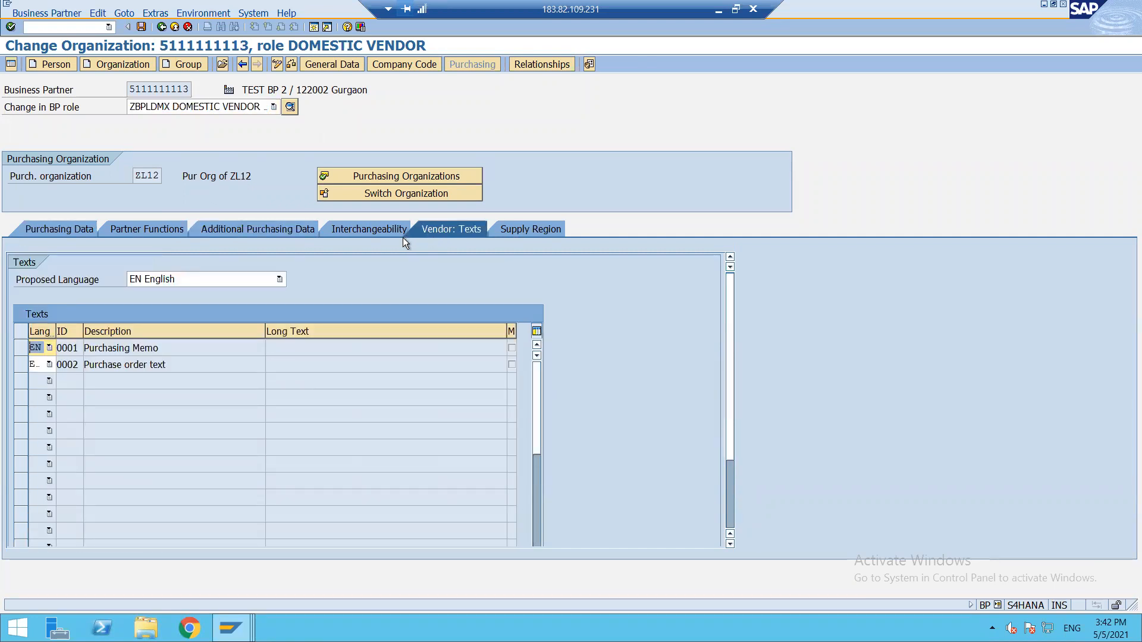
click(60, 229)
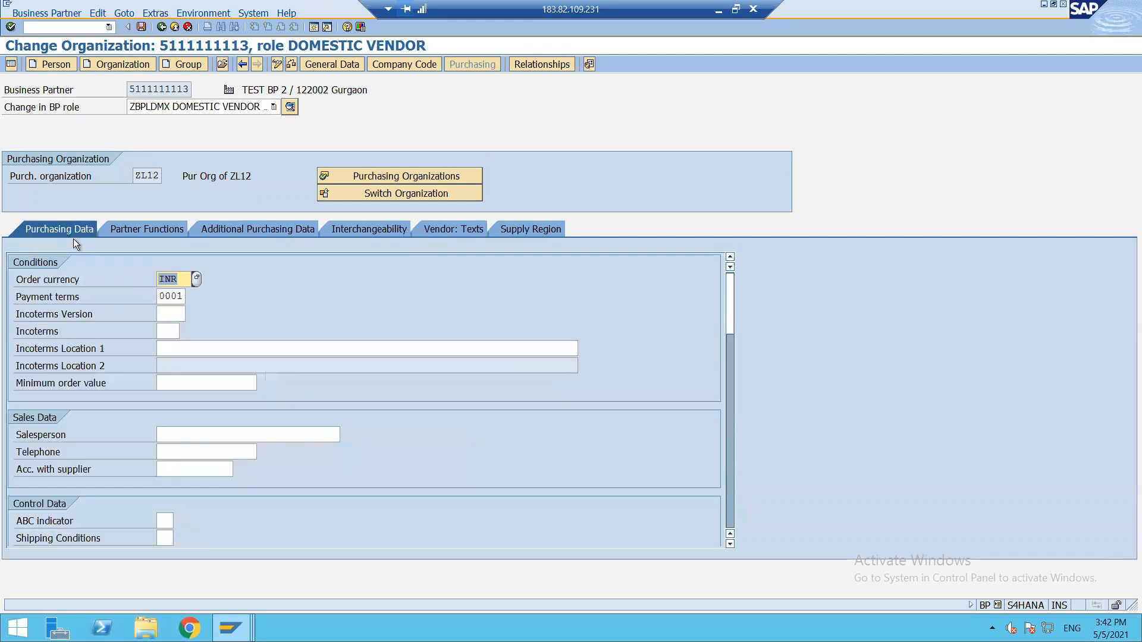
Tick Check Double Invoice under Vendor: Payment Transactions for company code ZL12.
click(385, 65)
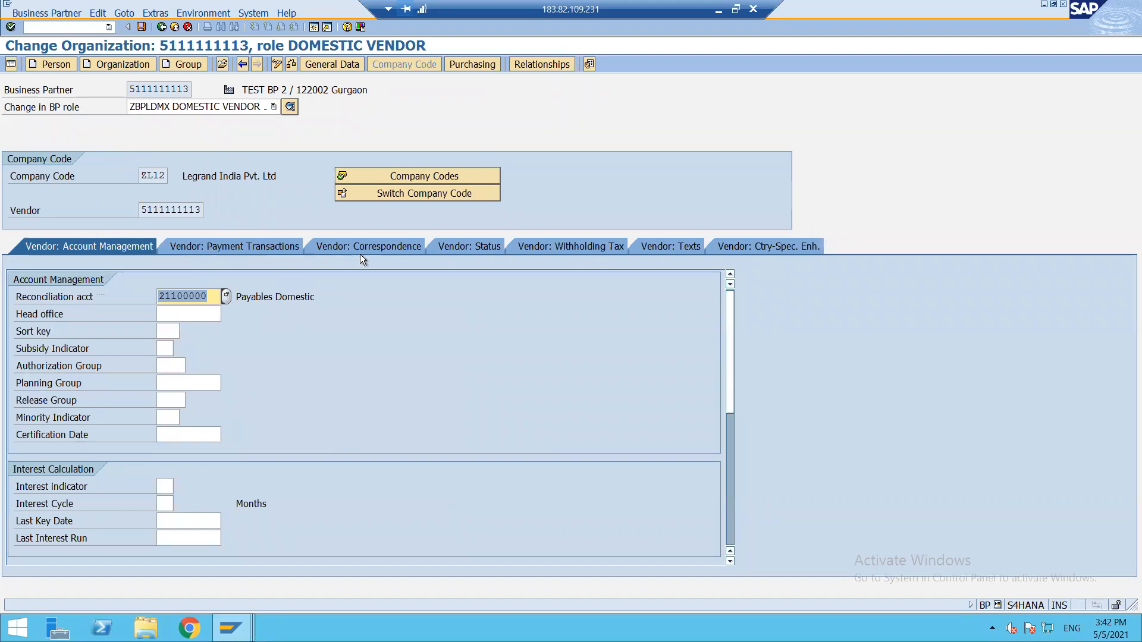
click(254, 248)
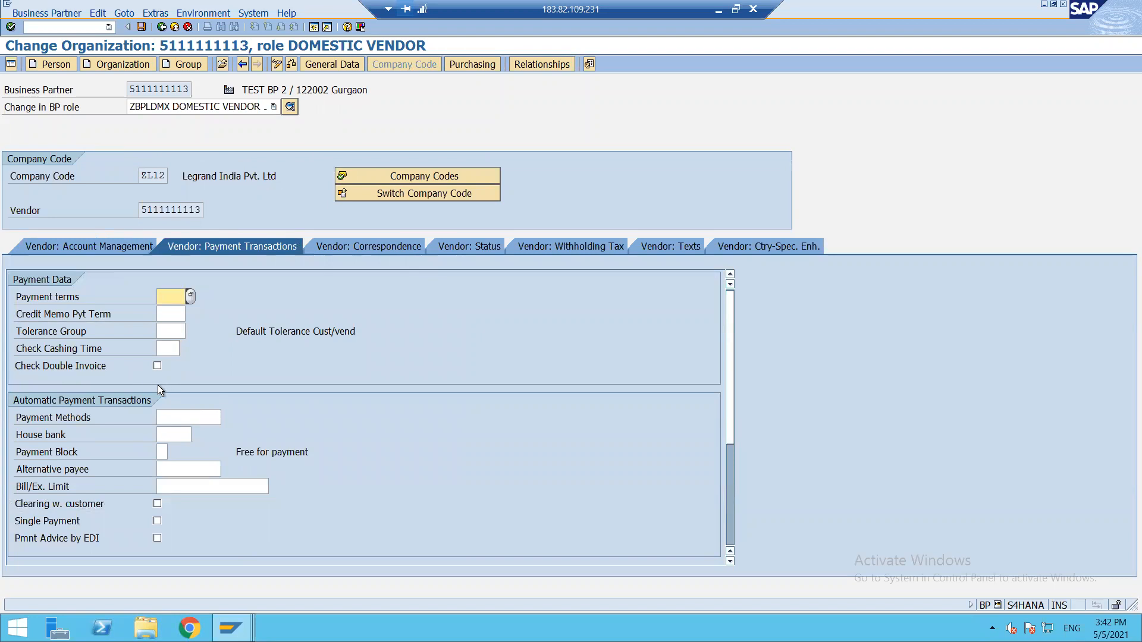
click(158, 367)
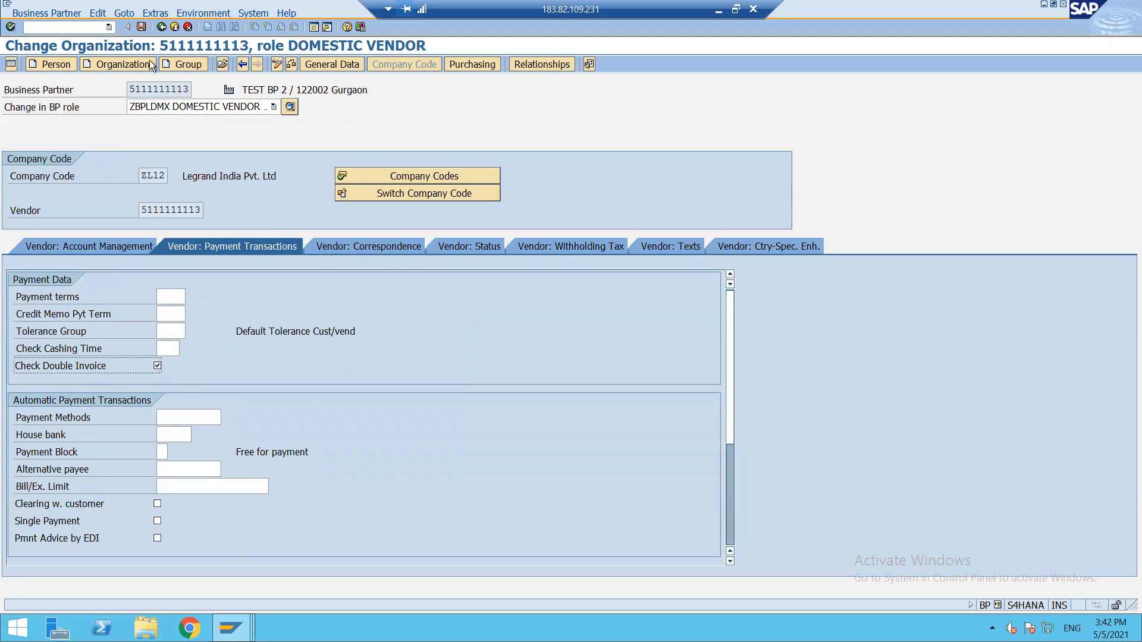
Save TEST BP 2, return to SAP Easy Access, and minimize SAP to Excel.
click(141, 27)
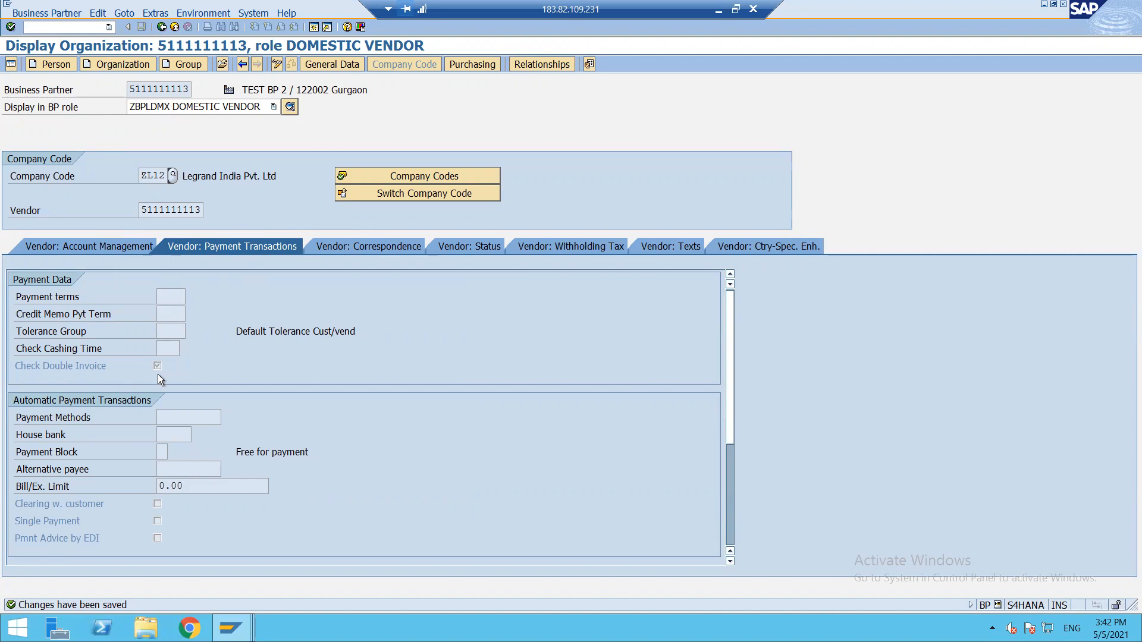
click(161, 27)
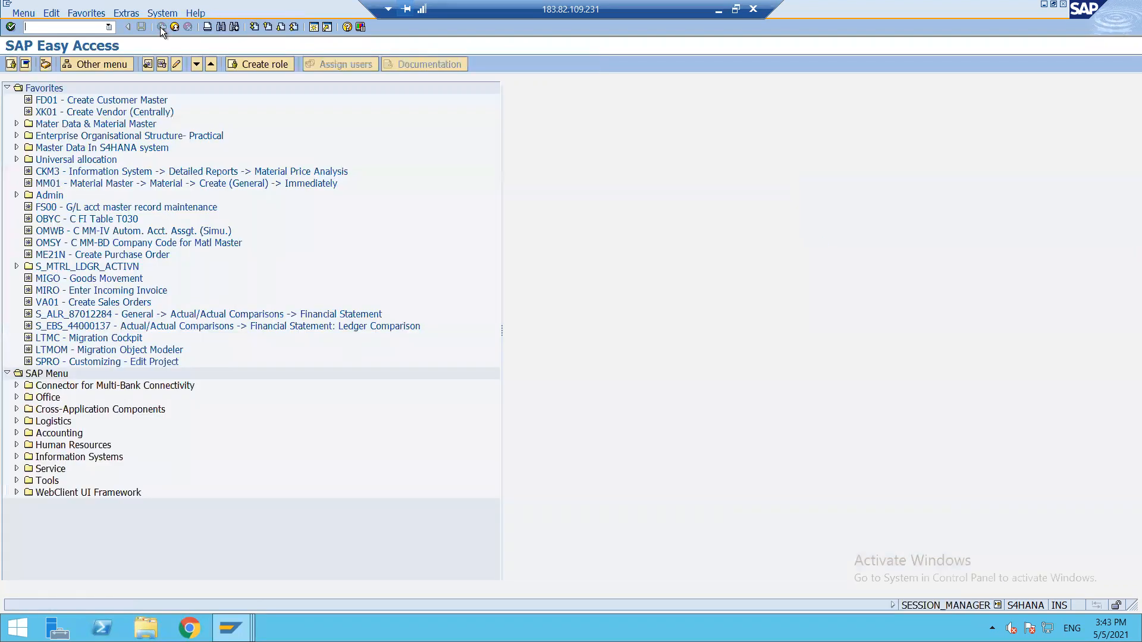
click(720, 11)
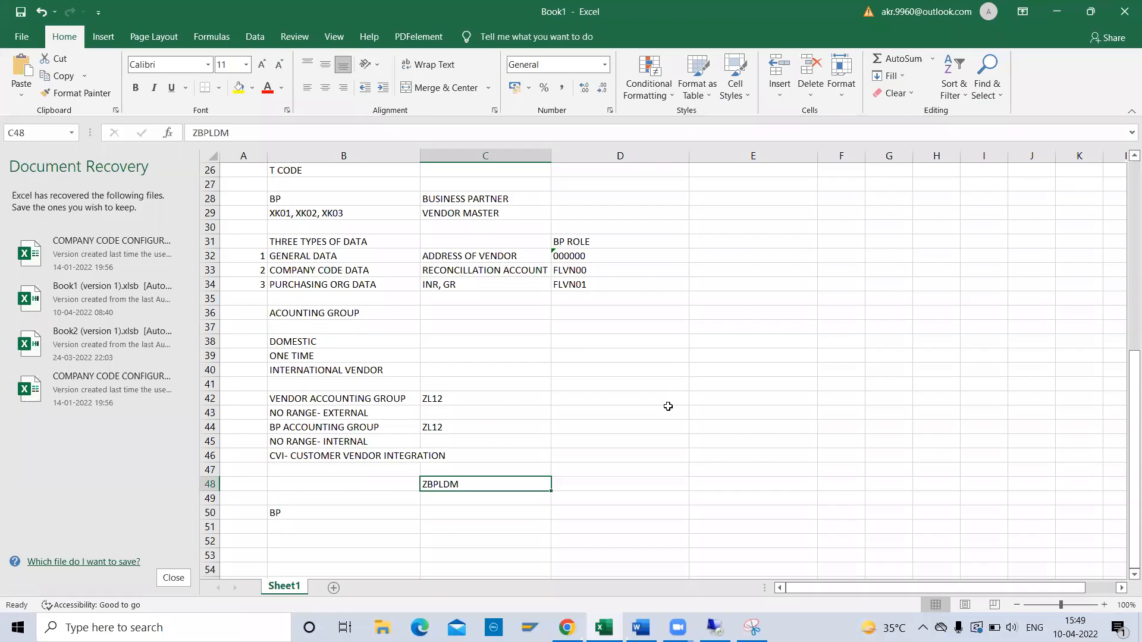